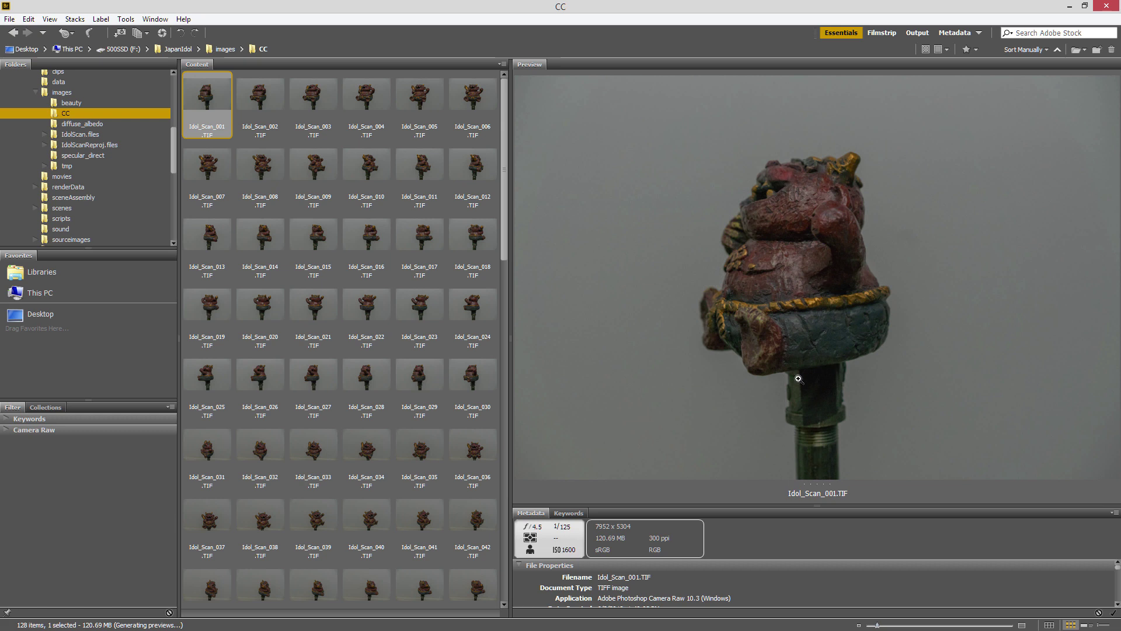
Step: Preview idol scans Idol_Scan_002 through 034 in Bridge, ending on Idol_Scan_030
{"action": "left_click", "coordinate": [253, 98]}
{"action": "left_click", "coordinate": [310, 102]}
{"action": "left_click", "coordinate": [365, 114]}
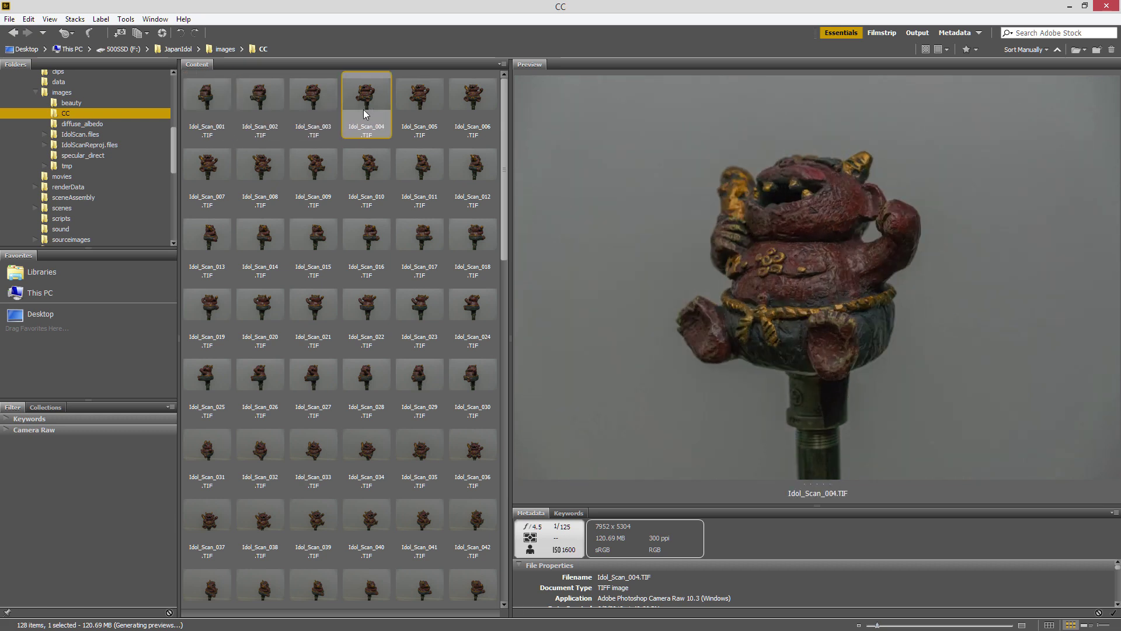
{"action": "left_click", "coordinate": [268, 100]}
{"action": "key", "text": "Right"}
{"action": "key", "text": "Right"}
{"action": "key", "text": "Right"}
{"action": "key", "text": "Right"}
{"action": "key", "text": "Right"}
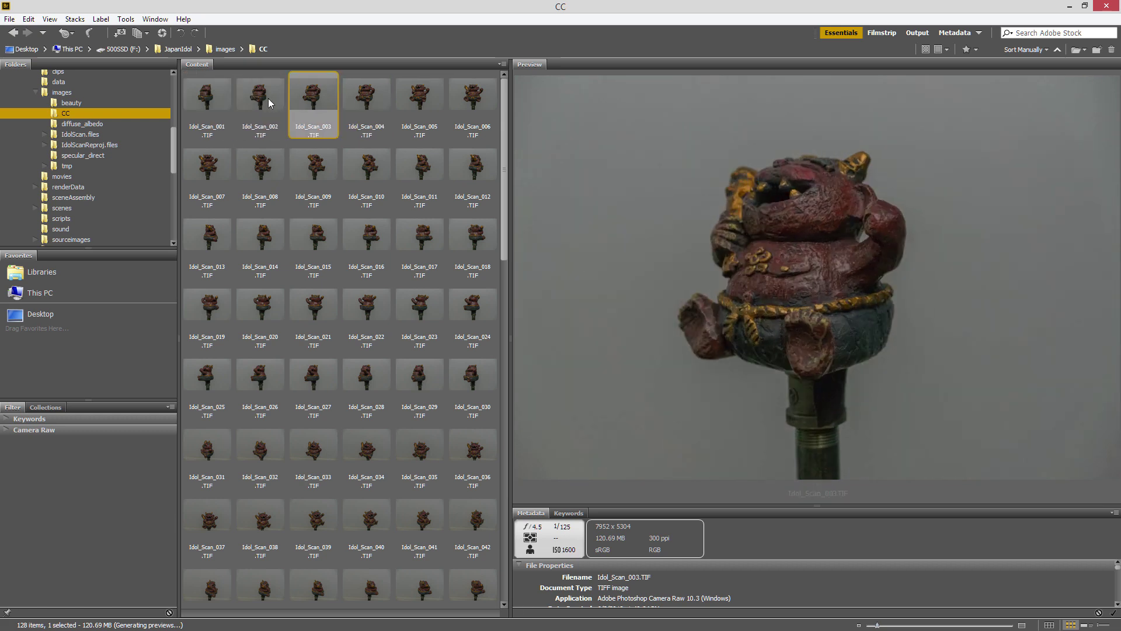
{"action": "key", "text": "Right"}
{"action": "key", "text": "Right"}
{"action": "key", "text": "Right"}
{"action": "key", "text": "Right"}
{"action": "key", "text": "Right"}
{"action": "key", "text": "Right"}
{"action": "key", "text": "Right"}
{"action": "key", "text": "Right"}
{"action": "key", "text": "Right"}
{"action": "key", "text": "Right"}
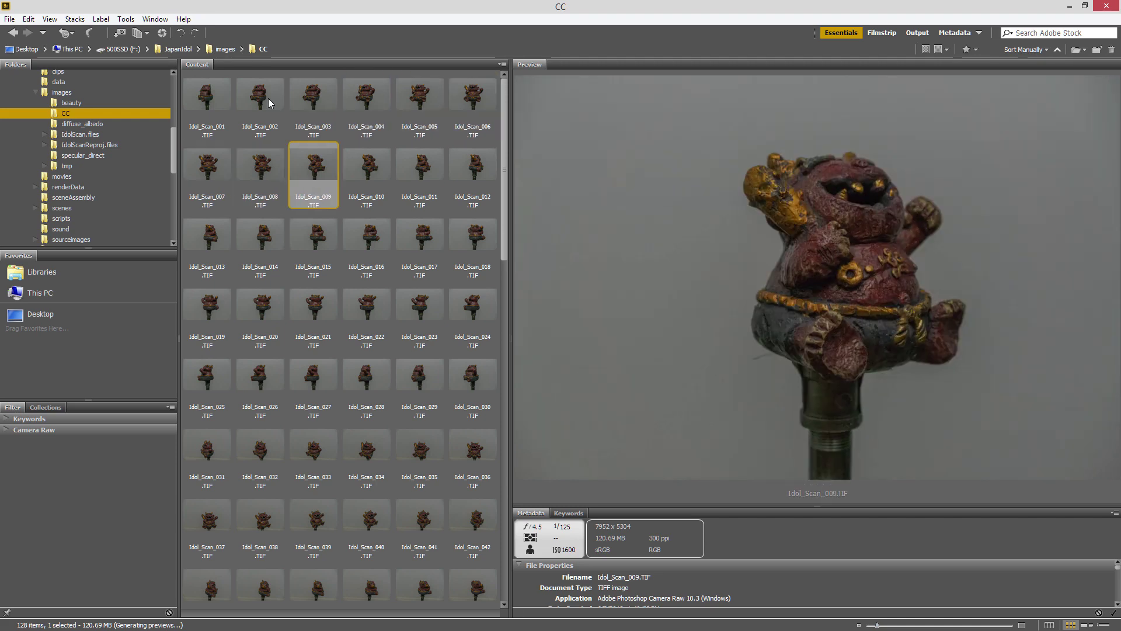
{"action": "key", "text": "Right"}
{"action": "key", "text": "Right"}
{"action": "key", "text": "Right"}
{"action": "key", "text": "Right"}
{"action": "key", "text": "Right"}
{"action": "key", "text": "Right"}
{"action": "key", "text": "Right"}
{"action": "key", "text": "Right"}
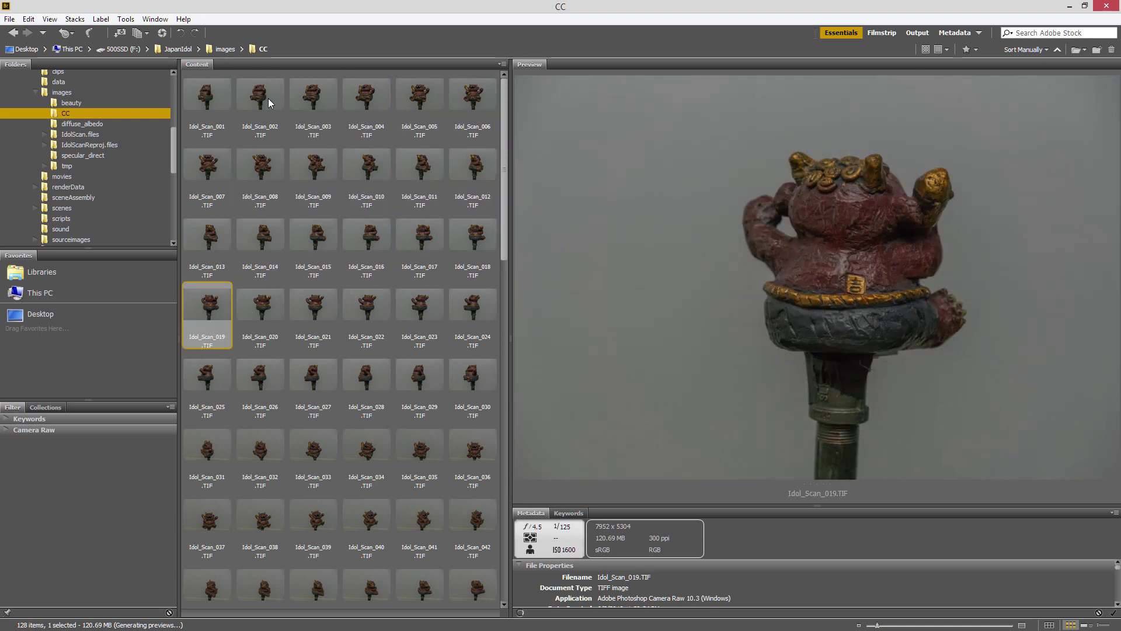
{"action": "key", "text": "Right"}
{"action": "key", "text": "Right"}
{"action": "key", "text": "Right"}
{"action": "key", "text": "Right"}
{"action": "key", "text": "Right"}
{"action": "key", "text": "Right"}
{"action": "key", "text": "Right"}
{"action": "key", "text": "Right"}
{"action": "key", "text": "Right"}
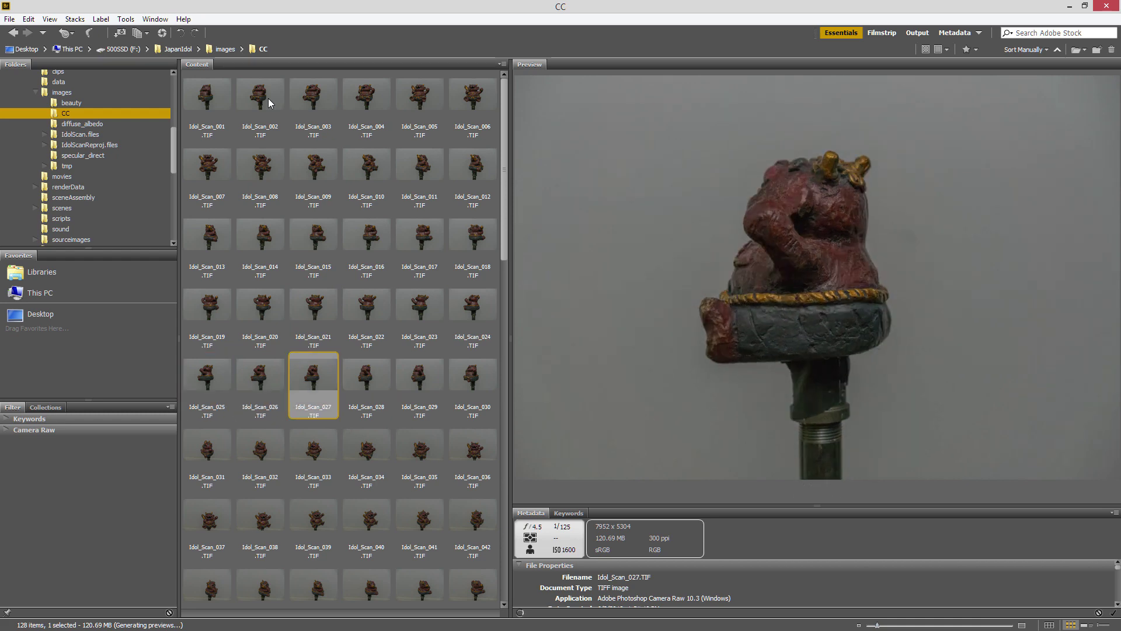
{"action": "key", "text": "Left"}
{"action": "key", "text": "Left"}
{"action": "key", "text": "Left"}
{"action": "key", "text": "Left"}
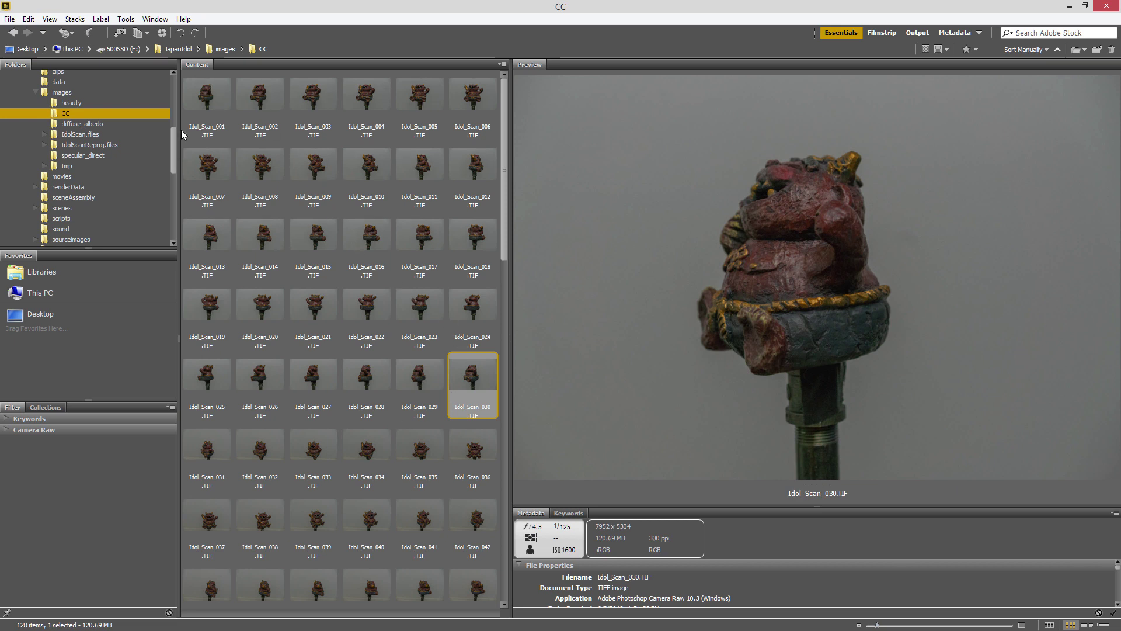
Step: Compare Idol_Scan_001 with 030, then step through the scans again back to Idol_Scan_030
{"action": "left_click", "coordinate": [202, 102]}
{"action": "left_click", "coordinate": [456, 379]}
{"action": "left_click", "coordinate": [220, 99]}
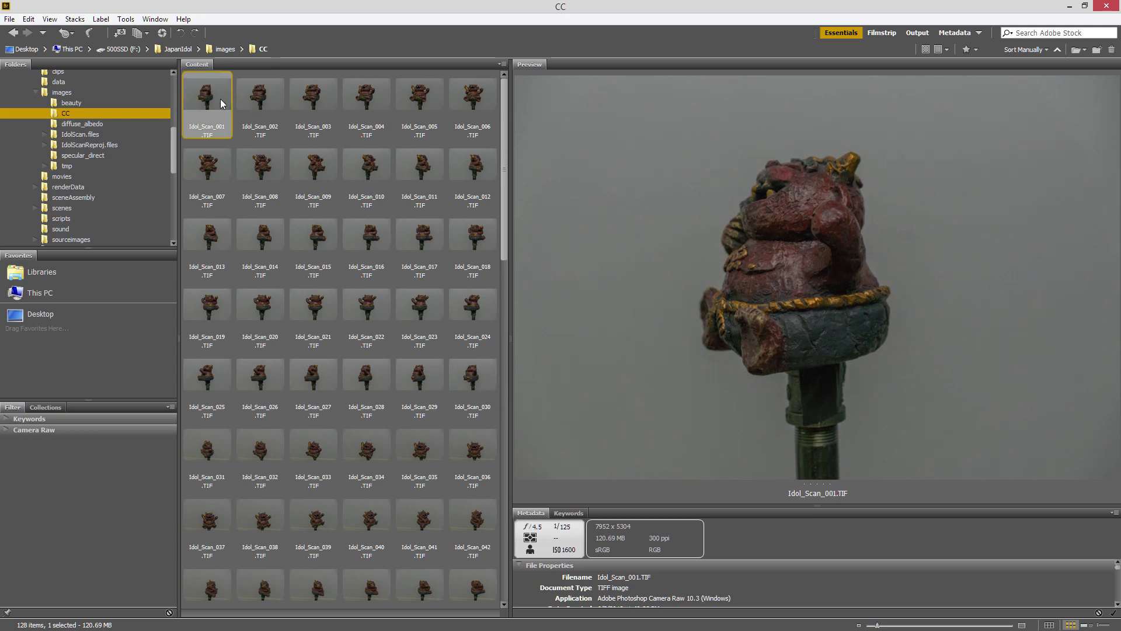
{"action": "key", "text": "Right"}
{"action": "key", "text": "Right"}
{"action": "key", "text": "Right"}
{"action": "key", "text": "Right"}
{"action": "key", "text": "Right"}
{"action": "key", "text": "Right"}
{"action": "key", "text": "Right"}
{"action": "key", "text": "Right"}
{"action": "key", "text": "Right"}
{"action": "key", "text": "Right"}
{"action": "key", "text": "Right"}
{"action": "key", "text": "Right"}
{"action": "key", "text": "Right"}
{"action": "key", "text": "Right"}
{"action": "key", "text": "Right"}
{"action": "key", "text": "Right"}
{"action": "key", "text": "Right"}
{"action": "key", "text": "Right"}
{"action": "key", "text": "Right"}
{"action": "key", "text": "Right"}
{"action": "key", "text": "Right"}
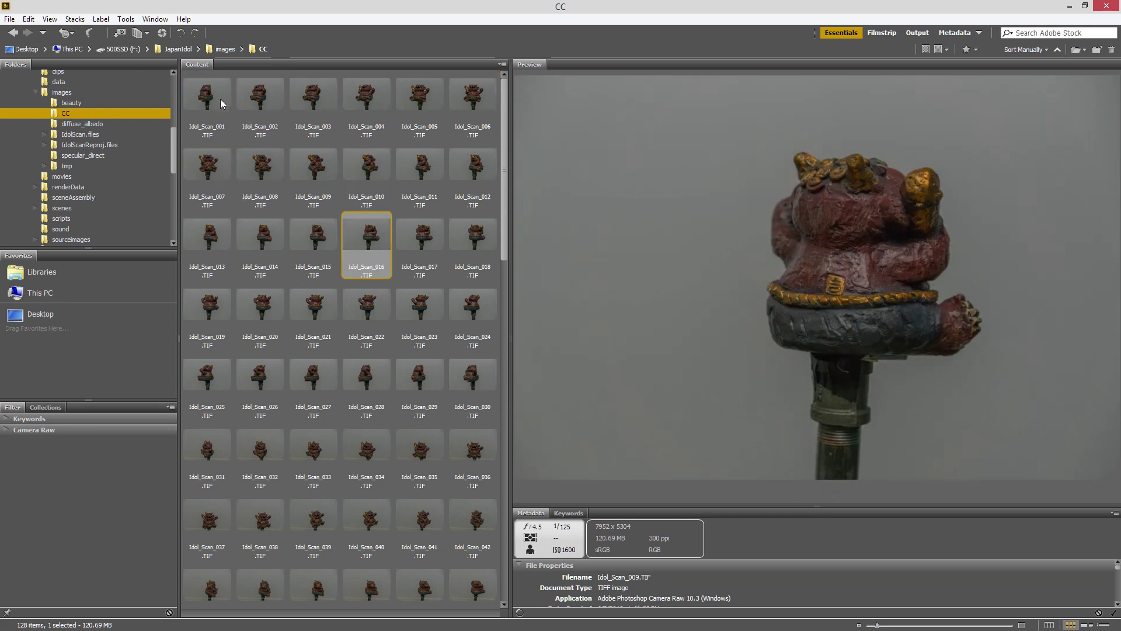
{"action": "key", "text": "Right"}
{"action": "key", "text": "Right"}
{"action": "key", "text": "Right"}
{"action": "key", "text": "Right"}
{"action": "key", "text": "Right"}
{"action": "key", "text": "Right"}
{"action": "key", "text": "Right"}
{"action": "key", "text": "Right"}
{"action": "key", "text": "Right"}
{"action": "key", "text": "Right"}
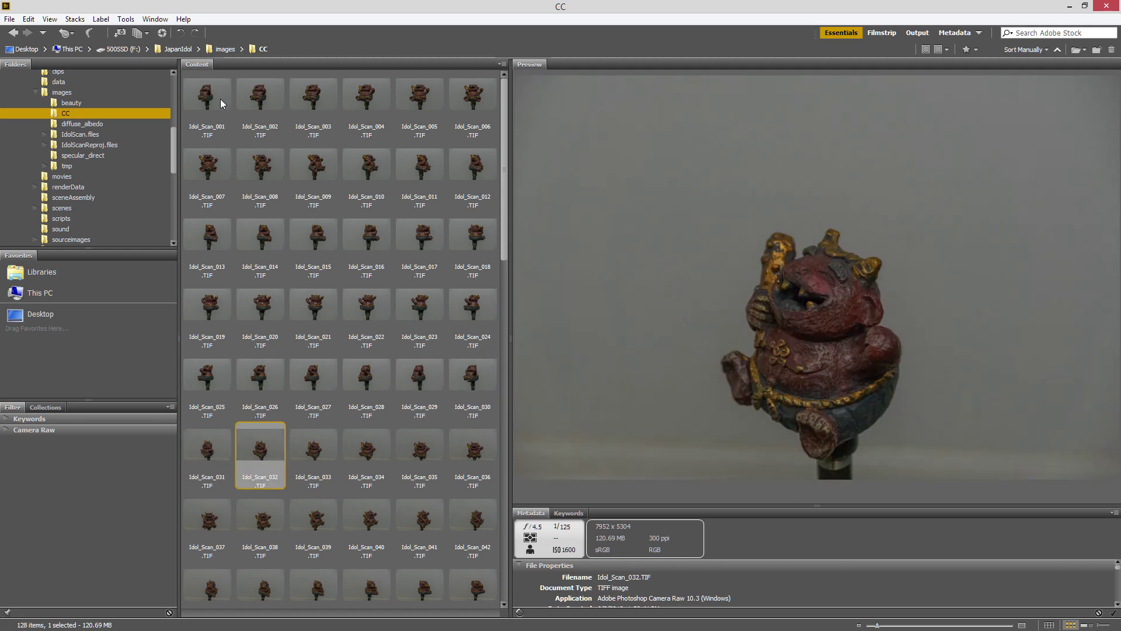
{"action": "key", "text": "Left"}
{"action": "key", "text": "Left"}
{"action": "key", "text": "Right"}
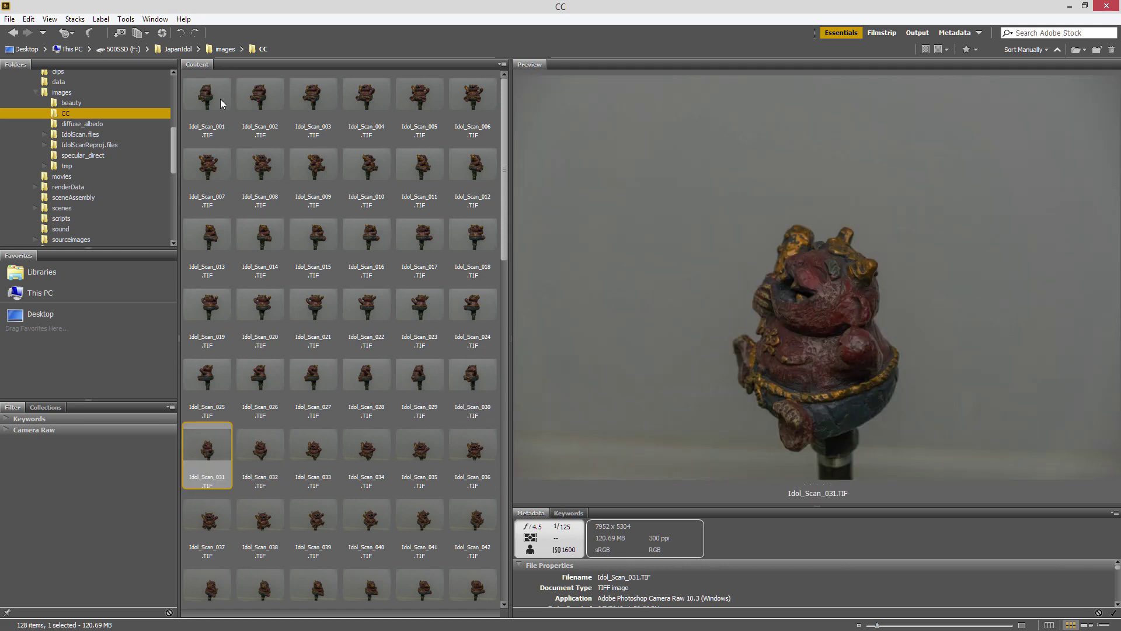
{"action": "key", "text": "Left"}
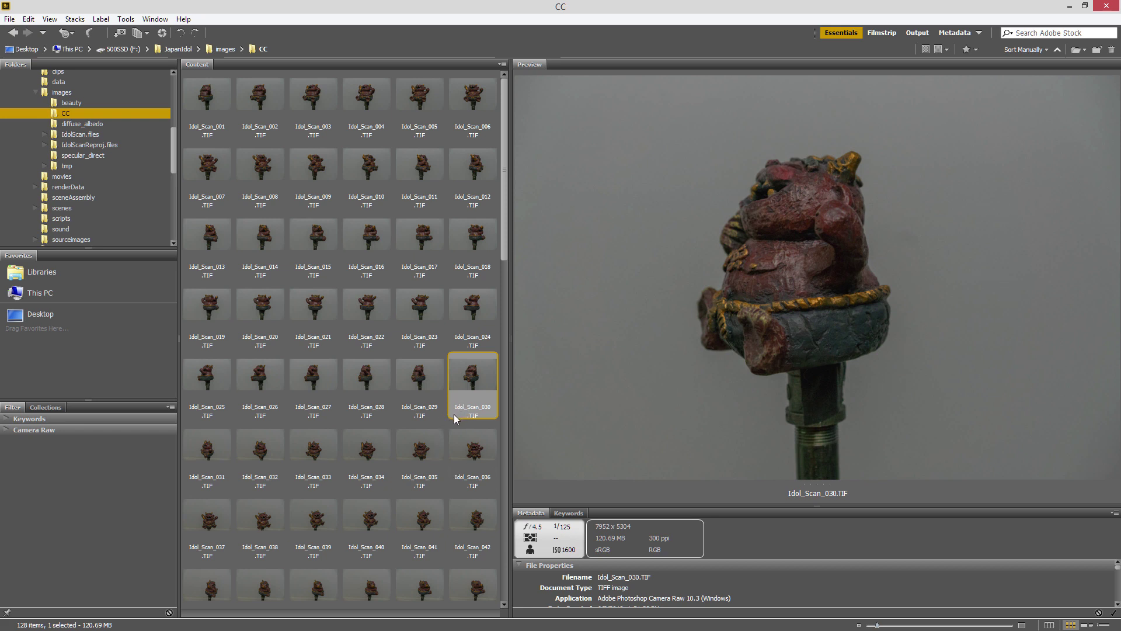
Step: Preview scans Idol_Scan_031 through Idol_Scan_054 in the Preview panel
{"action": "left_click", "coordinate": [260, 435]}
{"action": "key", "text": "Right"}
{"action": "key", "text": "Right"}
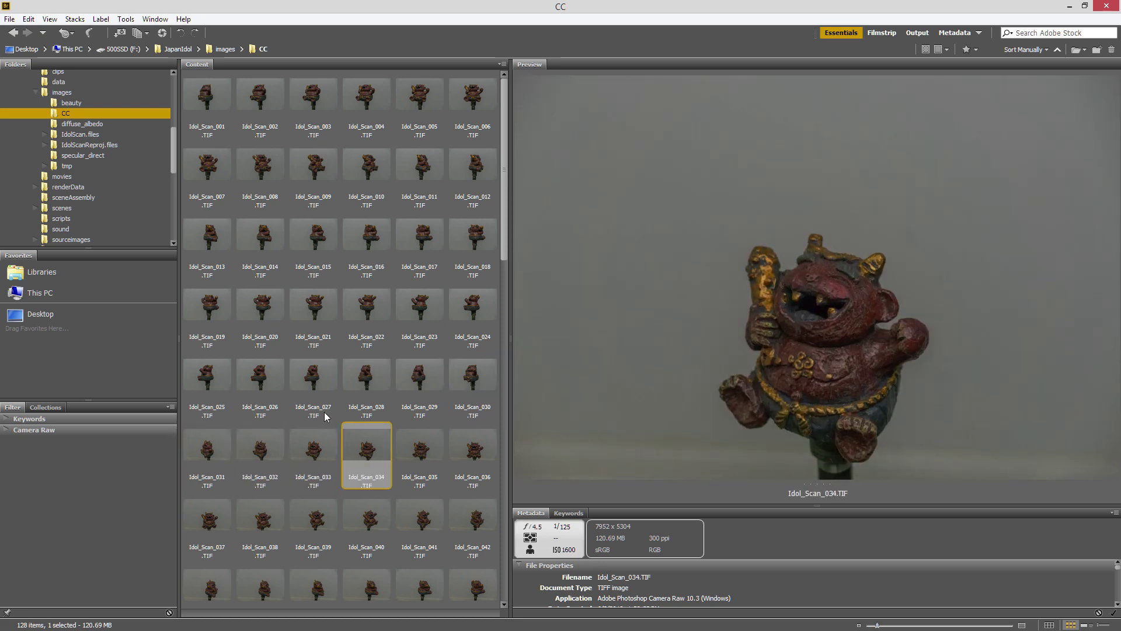
{"action": "left_click", "coordinate": [219, 451]}
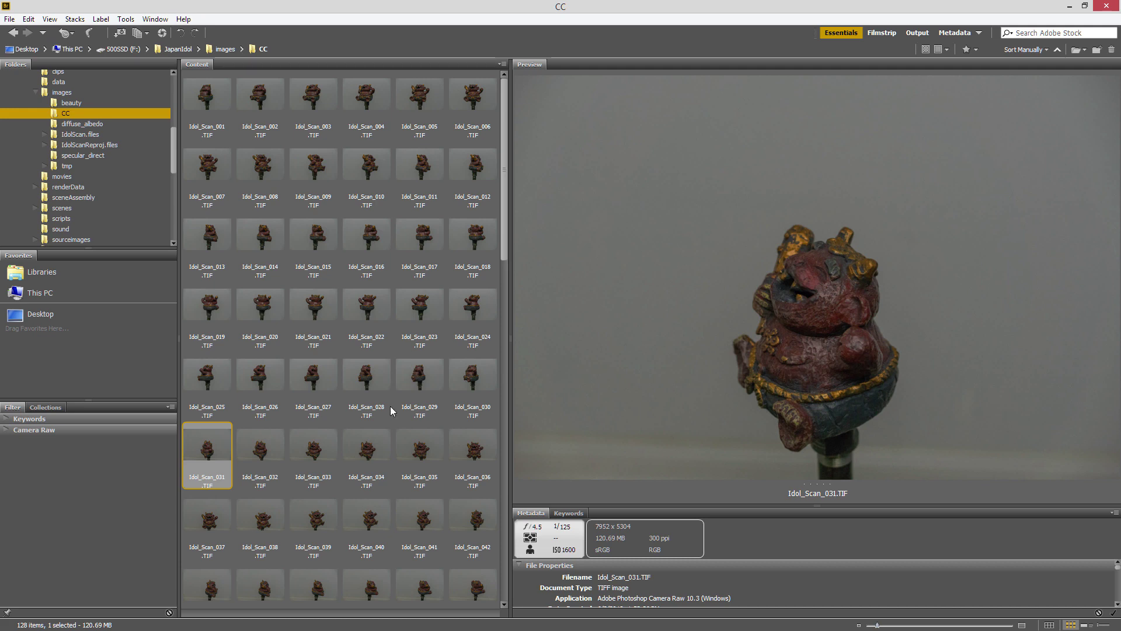
{"action": "key", "text": "Right"}
{"action": "key", "text": "Right"}
{"action": "key", "text": "Right"}
{"action": "key", "text": "Right"}
{"action": "key", "text": "Right"}
{"action": "key", "text": "Right"}
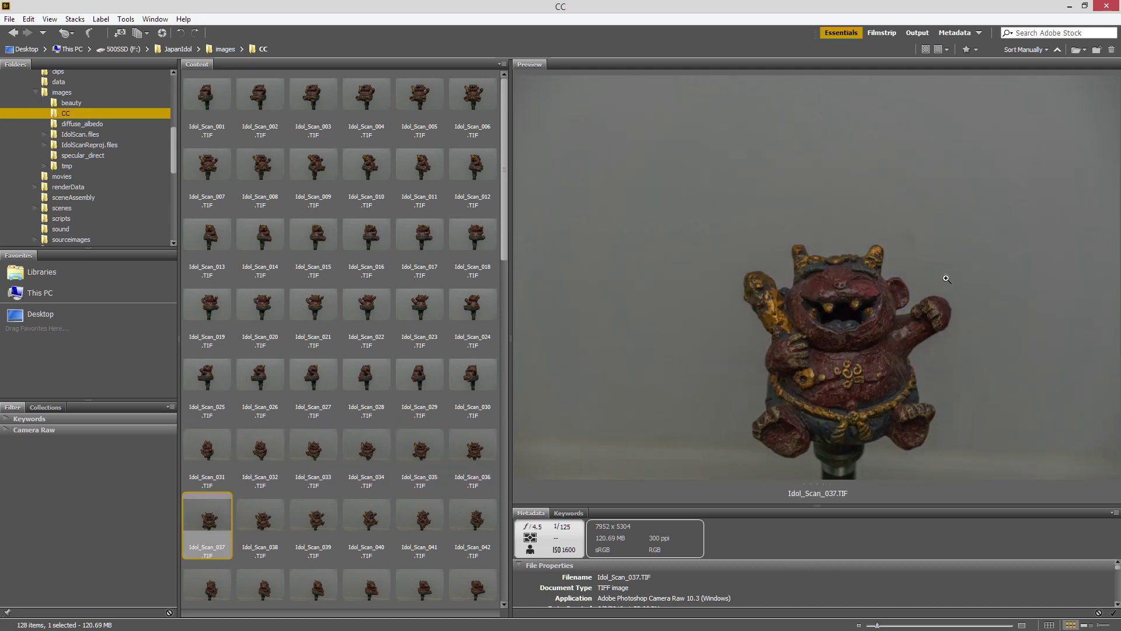
{"action": "key", "text": "Right"}
{"action": "key", "text": "Right"}
{"action": "key", "text": "Right"}
{"action": "key", "text": "Right"}
{"action": "key", "text": "Right"}
{"action": "key", "text": "Right"}
{"action": "key", "text": "Right"}
{"action": "key", "text": "Right"}
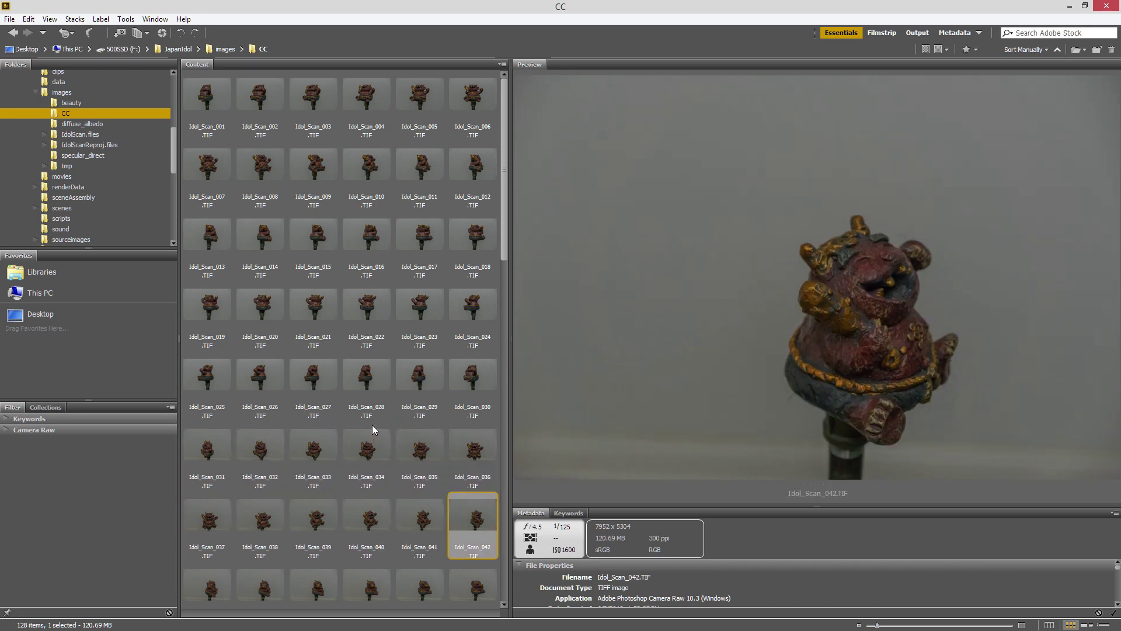
{"action": "key", "text": "Right"}
{"action": "key", "text": "Right"}
{"action": "key", "text": "Right"}
{"action": "key", "text": "Right"}
{"action": "key", "text": "Right"}
{"action": "key", "text": "Right"}
{"action": "key", "text": "Right"}
{"action": "key", "text": "Right"}
{"action": "key", "text": "Right"}
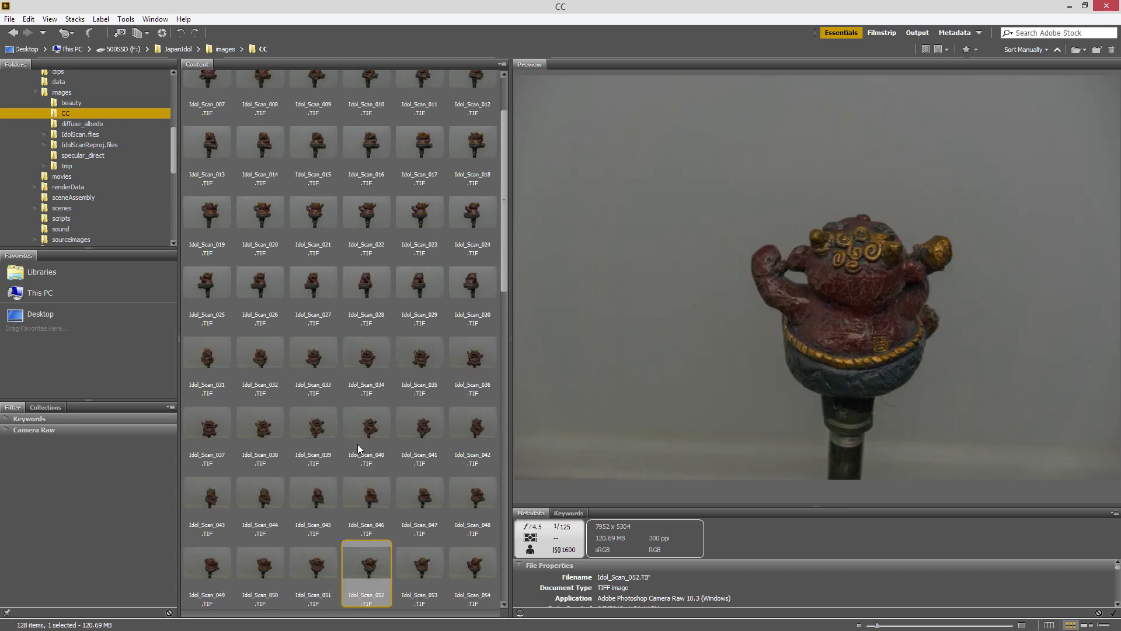
Step: Continue previewing from Idol_Scan_060 past 066-070 on to the side view Idol_Scan_096
{"action": "key", "text": "Right"}
{"action": "key", "text": "Right"}
{"action": "key", "text": "Right"}
{"action": "key", "text": "Right"}
{"action": "key", "text": "Right"}
{"action": "key", "text": "Right"}
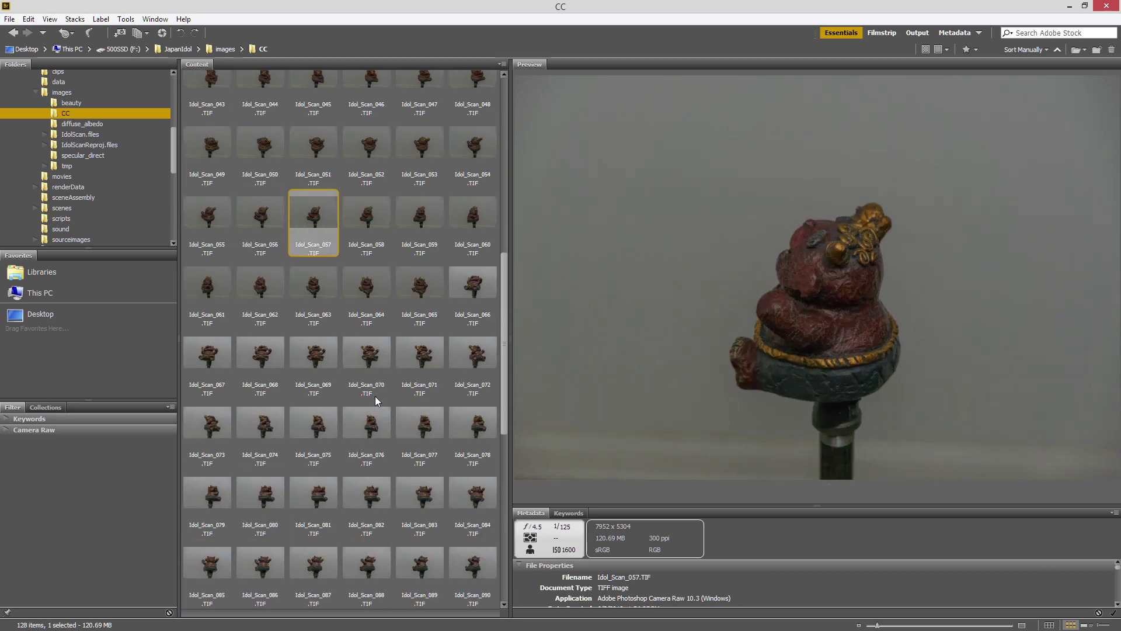
{"action": "key", "text": "Right"}
{"action": "key", "text": "Right"}
{"action": "key", "text": "Right"}
{"action": "key", "text": "Right"}
{"action": "key", "text": "Right"}
{"action": "key", "text": "Right"}
{"action": "key", "text": "Right"}
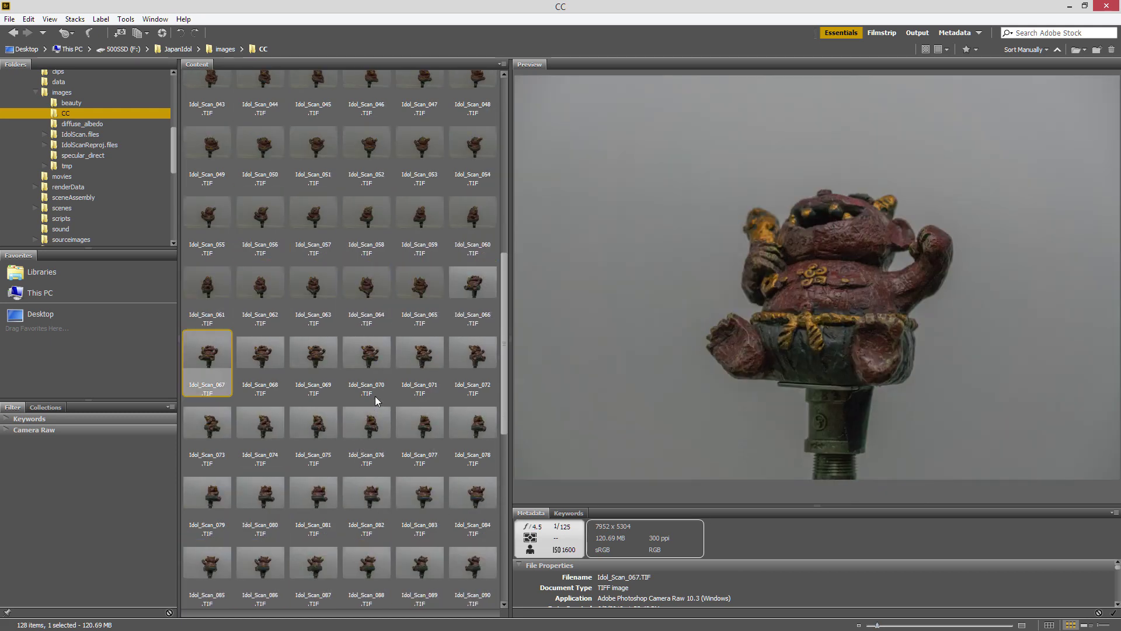
{"action": "key", "text": "Right"}
{"action": "key", "text": "Right"}
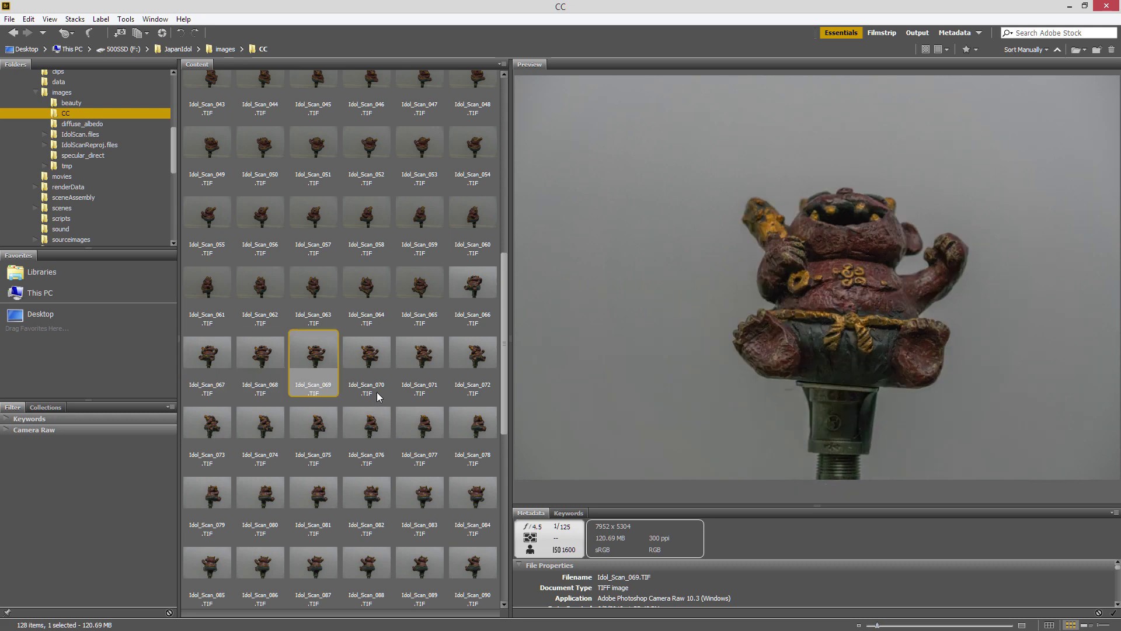
{"action": "left_click", "coordinate": [473, 286]}
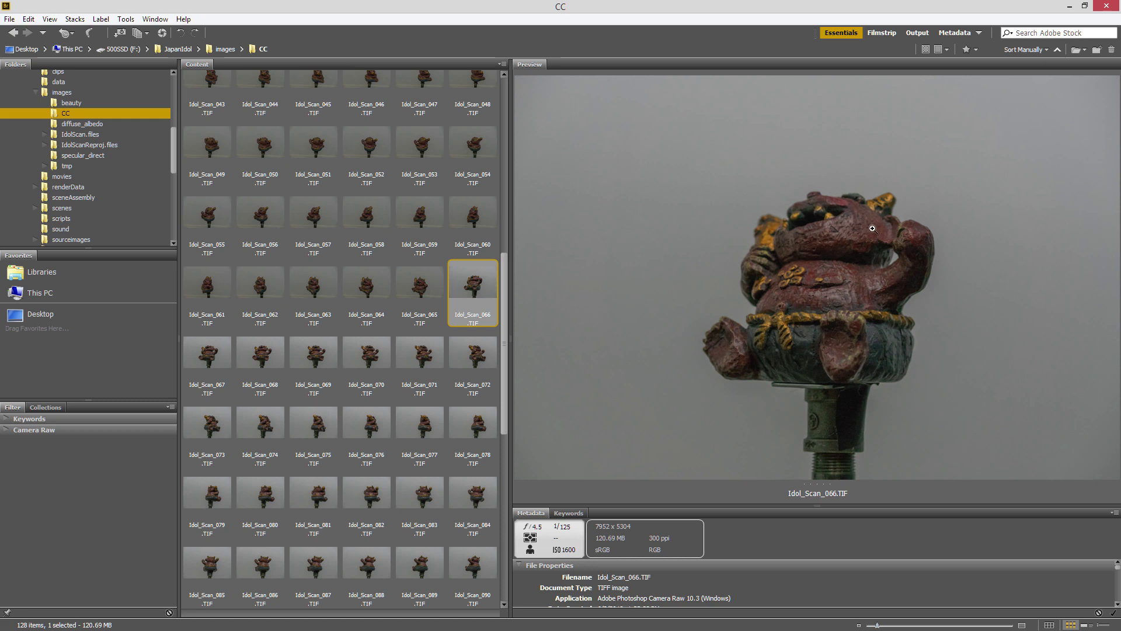
{"action": "key", "text": "Right"}
{"action": "key", "text": "Right"}
{"action": "key", "text": "Right"}
{"action": "key", "text": "Right"}
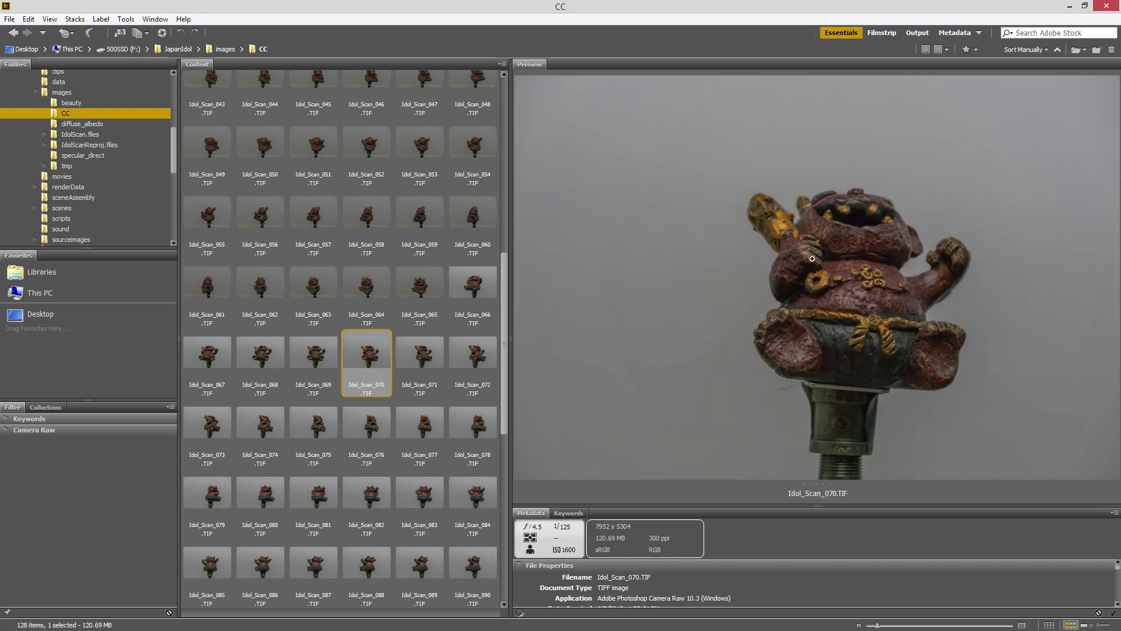
{"action": "key", "text": "Right"}
{"action": "key", "text": "Right"}
{"action": "key", "text": "Down"}
{"action": "key", "text": "Down"}
{"action": "key", "text": "Down"}
{"action": "key", "text": "Down"}
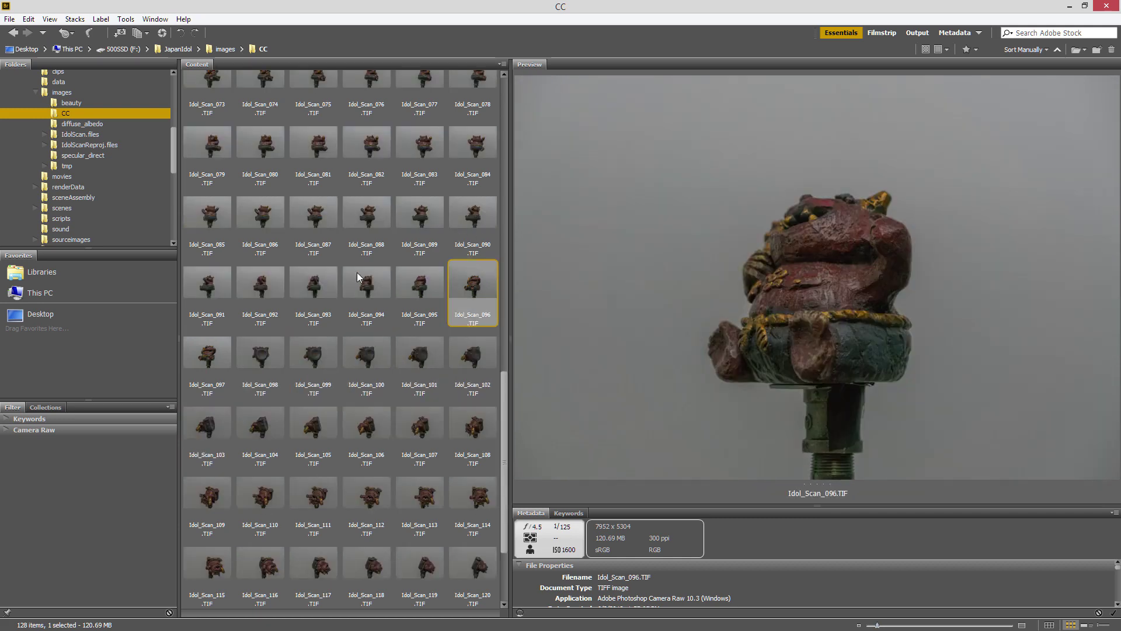
Step: Preview Idol_Scan_097, the back view Idol_Scan_098, and on to Idol_Scan_111
{"action": "key", "text": "Right"}
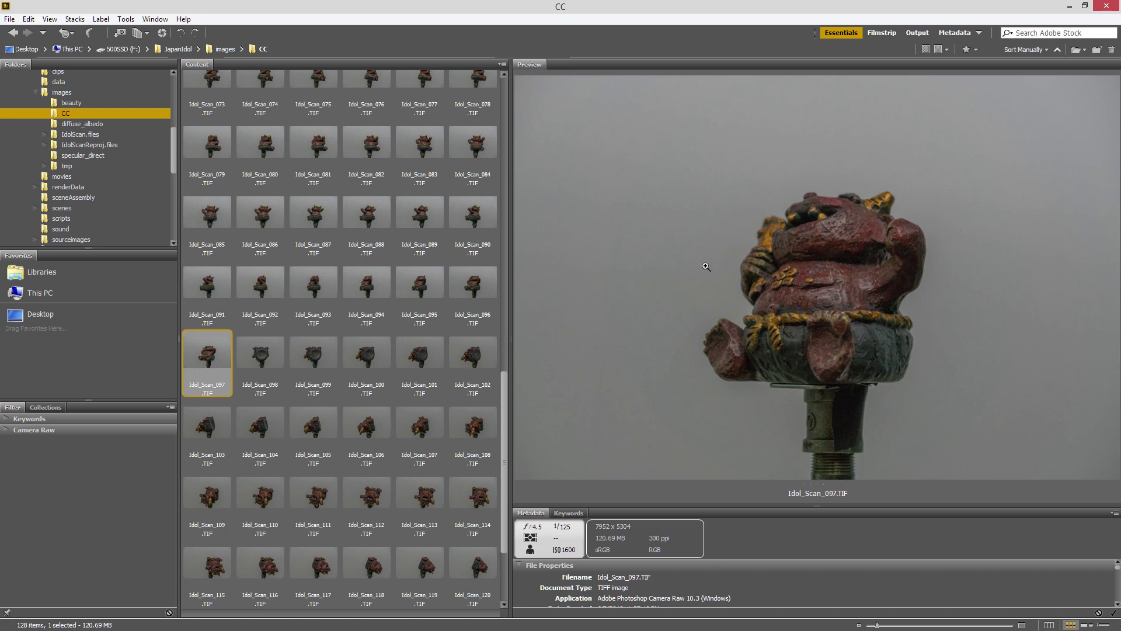
{"action": "key", "text": "Right"}
{"action": "key", "text": "Left"}
{"action": "key", "text": "Right"}
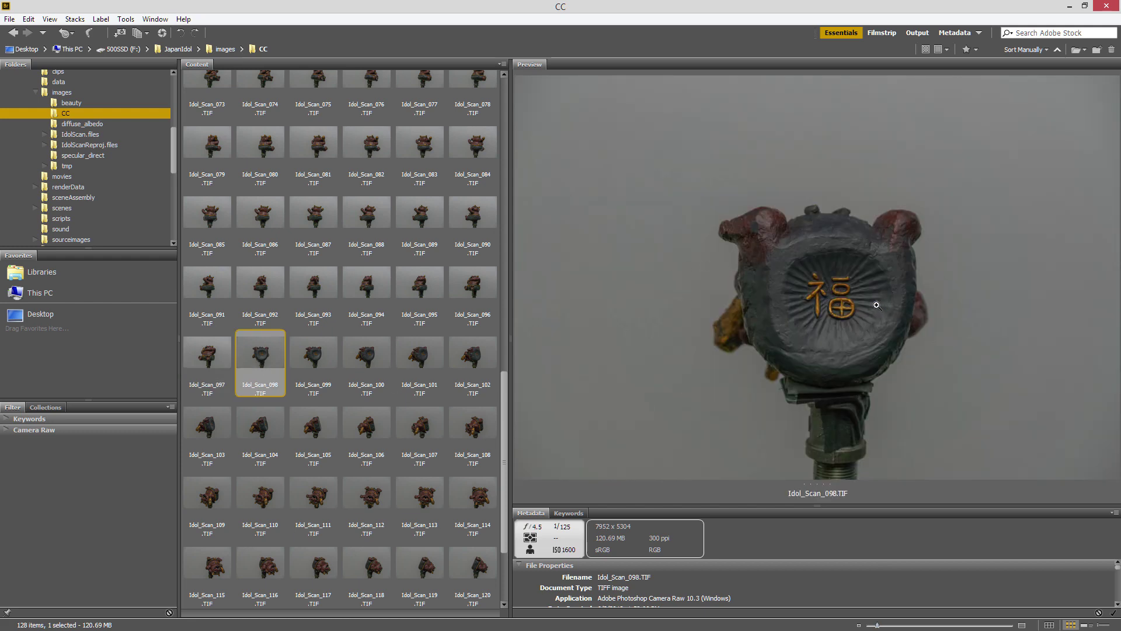
{"action": "key", "text": "Right"}
{"action": "key", "text": "Right"}
{"action": "key", "text": "Right"}
{"action": "key", "text": "Right"}
{"action": "key", "text": "Right"}
{"action": "key", "text": "Right"}
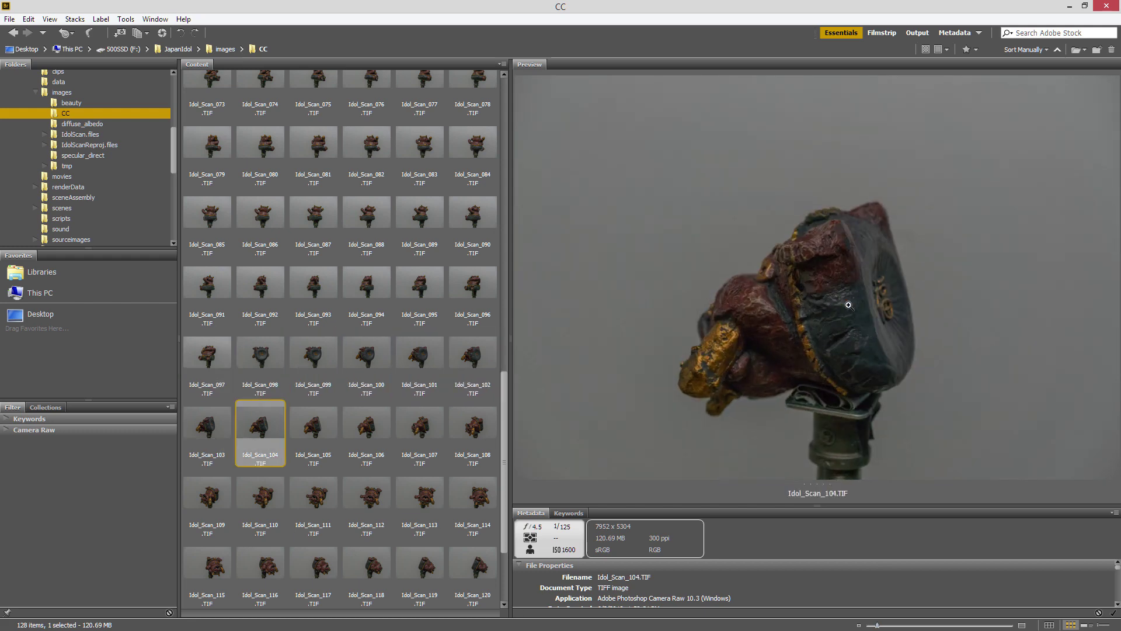
{"action": "key", "text": "Right"}
{"action": "key", "text": "Right"}
{"action": "key", "text": "Right"}
{"action": "key", "text": "Right"}
{"action": "key", "text": "Right"}
{"action": "key", "text": "Right"}
{"action": "key", "text": "Right"}
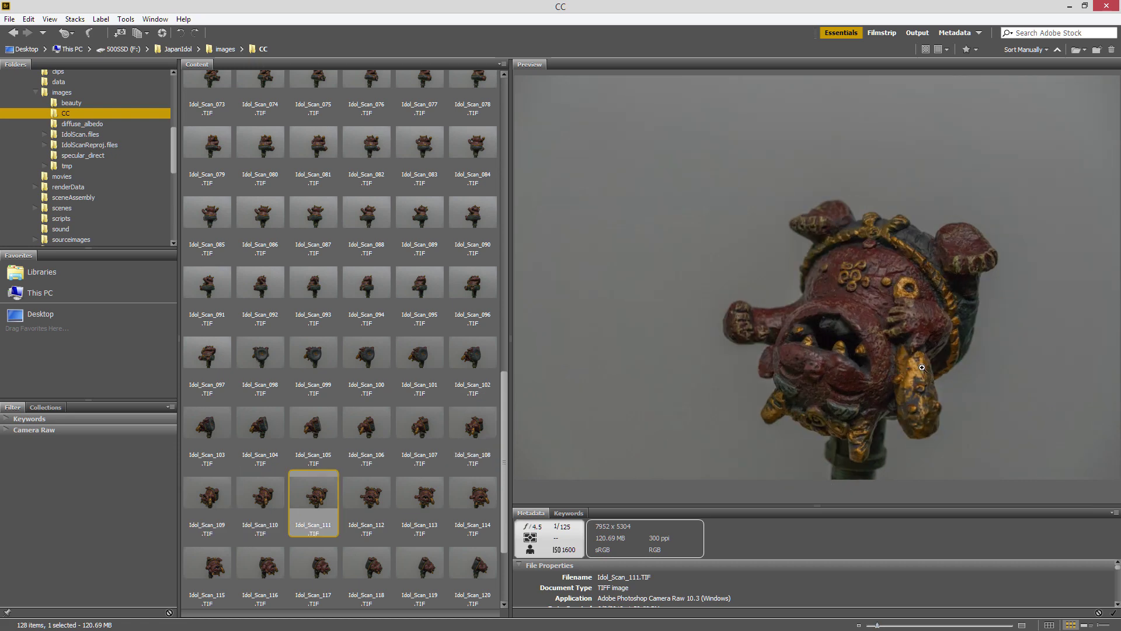
Step: Check Idol_Scan_108 through the final photo Idol_Scan_128, then switch to Chrome
{"action": "key", "text": "Left"}
{"action": "key", "text": "Left"}
{"action": "key", "text": "Left"}
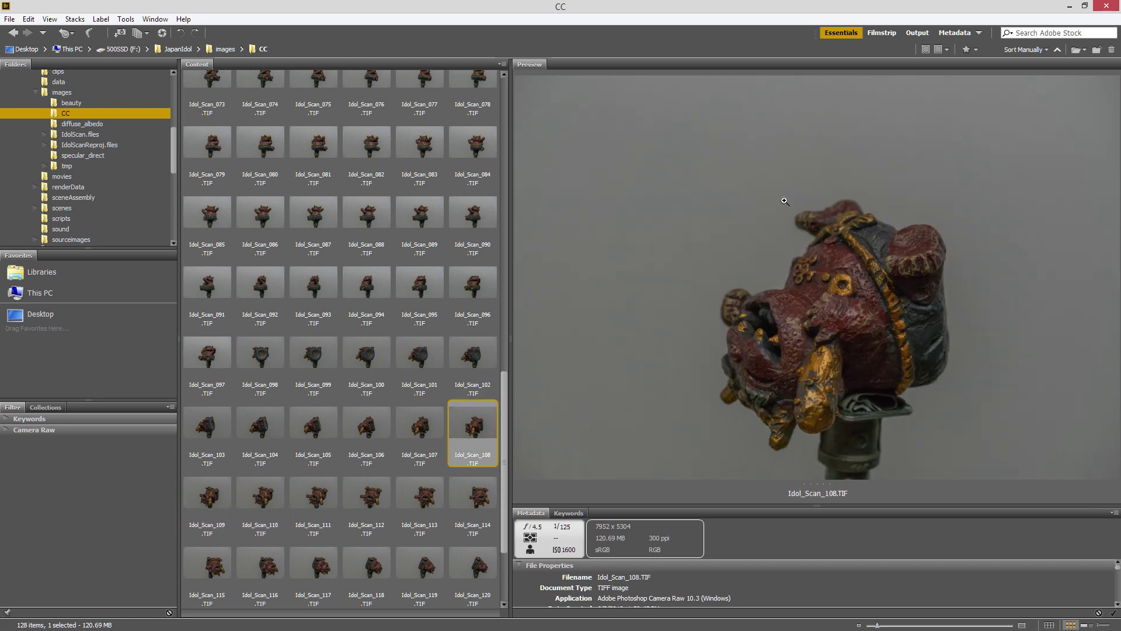
{"action": "key", "text": "Right"}
{"action": "key", "text": "Right"}
{"action": "key", "text": "Right"}
{"action": "key", "text": "Right"}
{"action": "key", "text": "Right"}
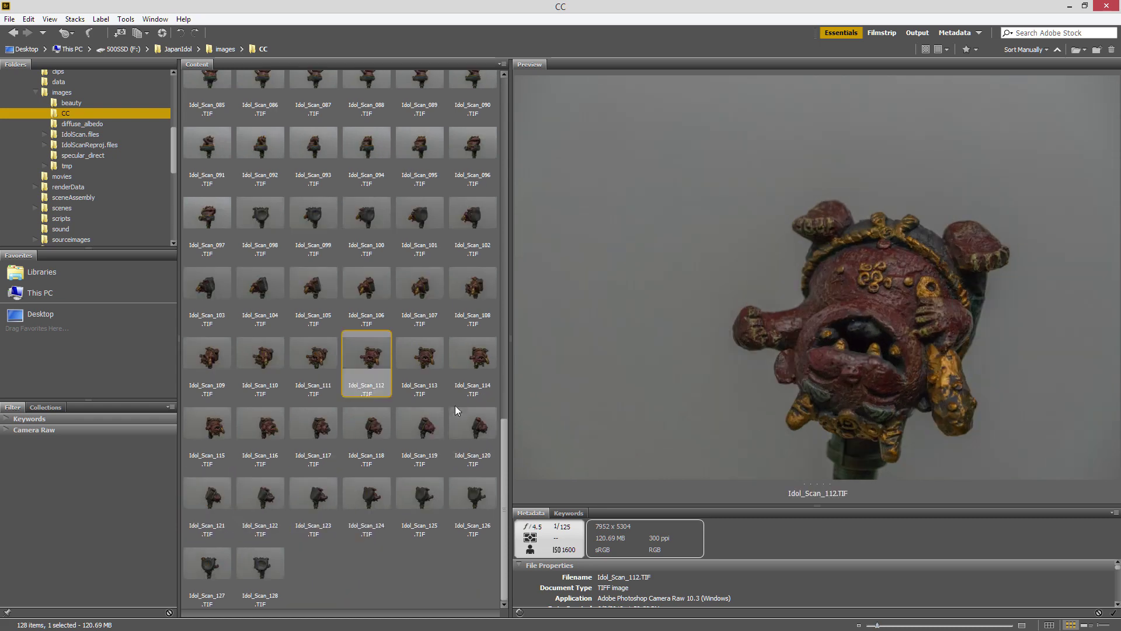
{"action": "key", "text": "Right"}
{"action": "key", "text": "Right"}
{"action": "key", "text": "Right"}
{"action": "key", "text": "Right"}
{"action": "key", "text": "Right"}
{"action": "key", "text": "Right"}
{"action": "key", "text": "Right"}
{"action": "key", "text": "Right"}
{"action": "key", "text": "Right"}
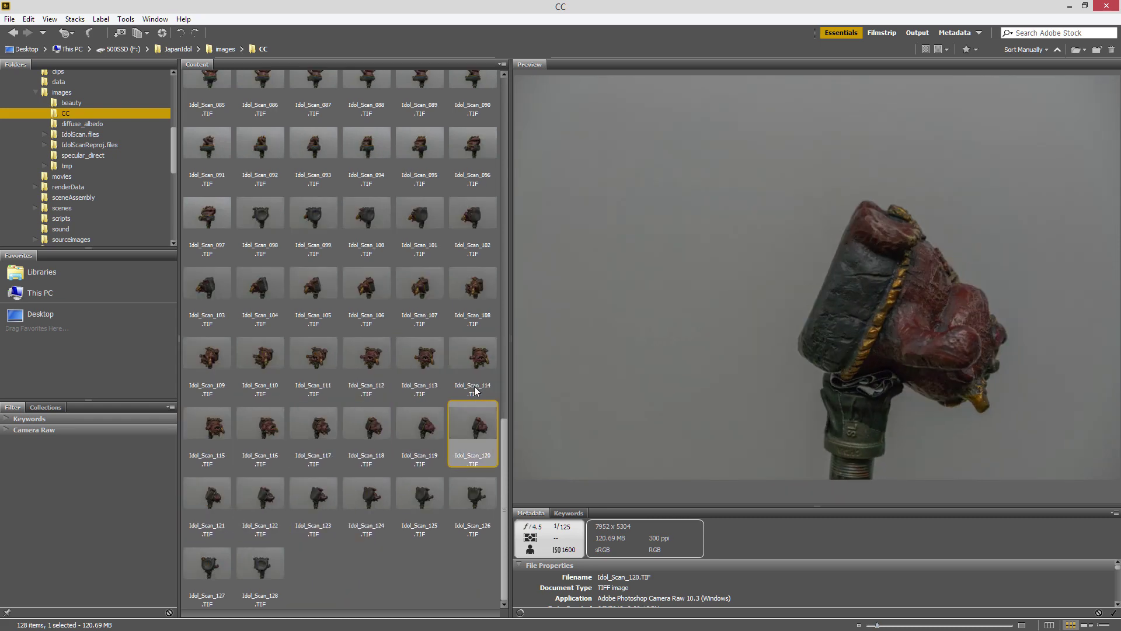
{"action": "key", "text": "Right"}
{"action": "key", "text": "Right"}
{"action": "key", "text": "Right"}
{"action": "key", "text": "Right"}
{"action": "key", "text": "Right"}
{"action": "key", "text": "Right"}
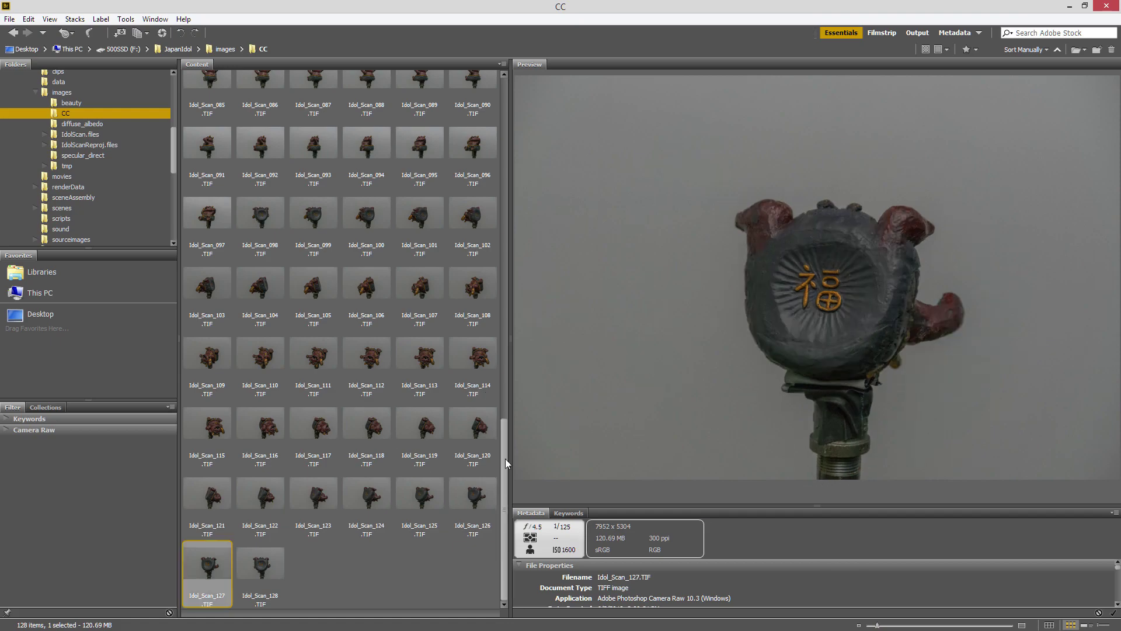
{"action": "key", "text": "alt+Tab"}
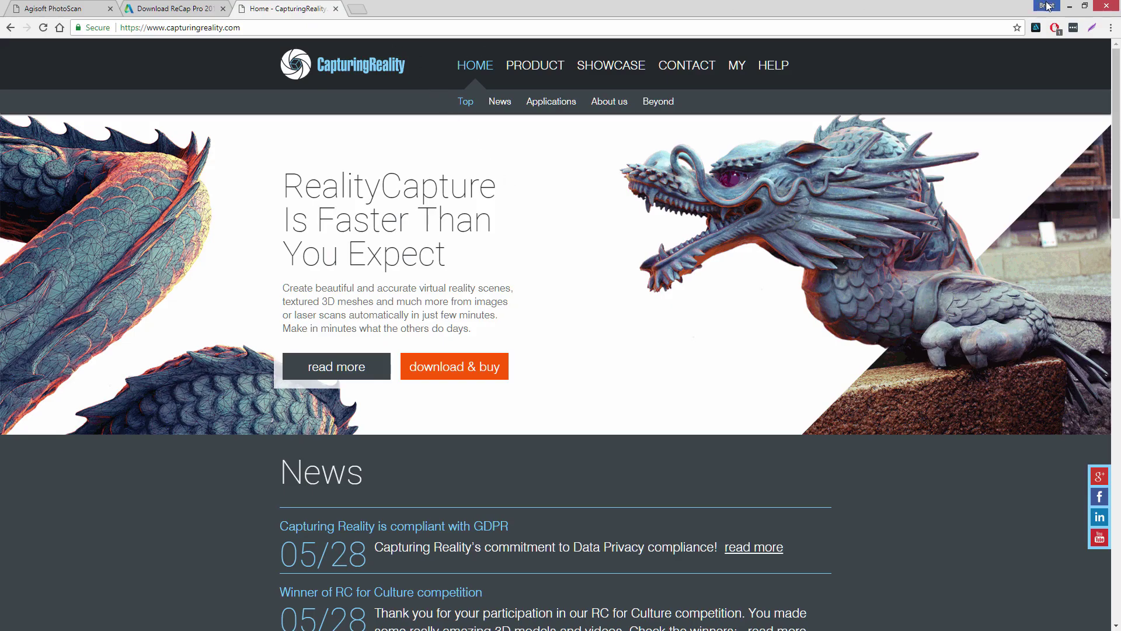
Step: Glance at the Agisoft and ReCap Pro free-trial tabs, then scroll the CapturingReality home page
{"action": "left_click", "coordinate": [74, 10]}
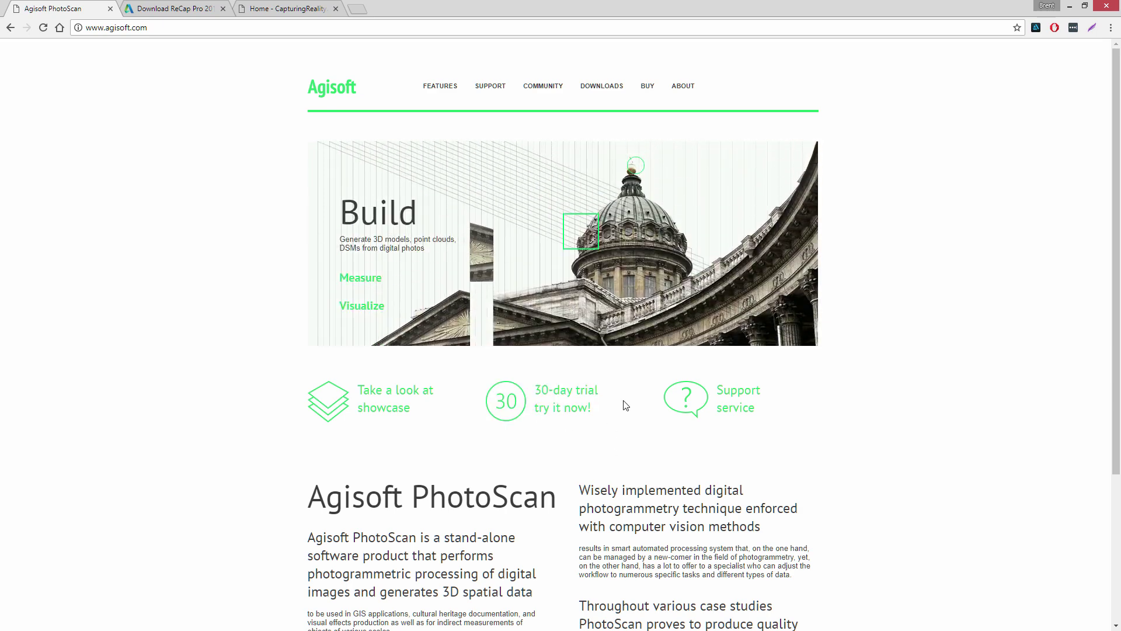
{"action": "left_click", "coordinate": [182, 7]}
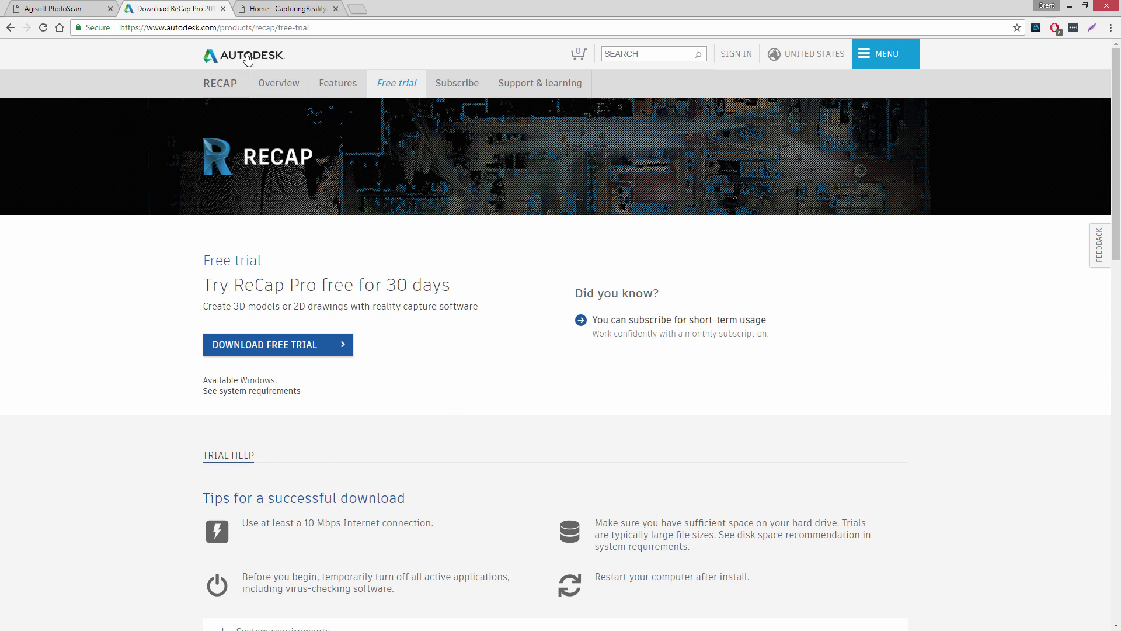
{"action": "left_click", "coordinate": [286, 12]}
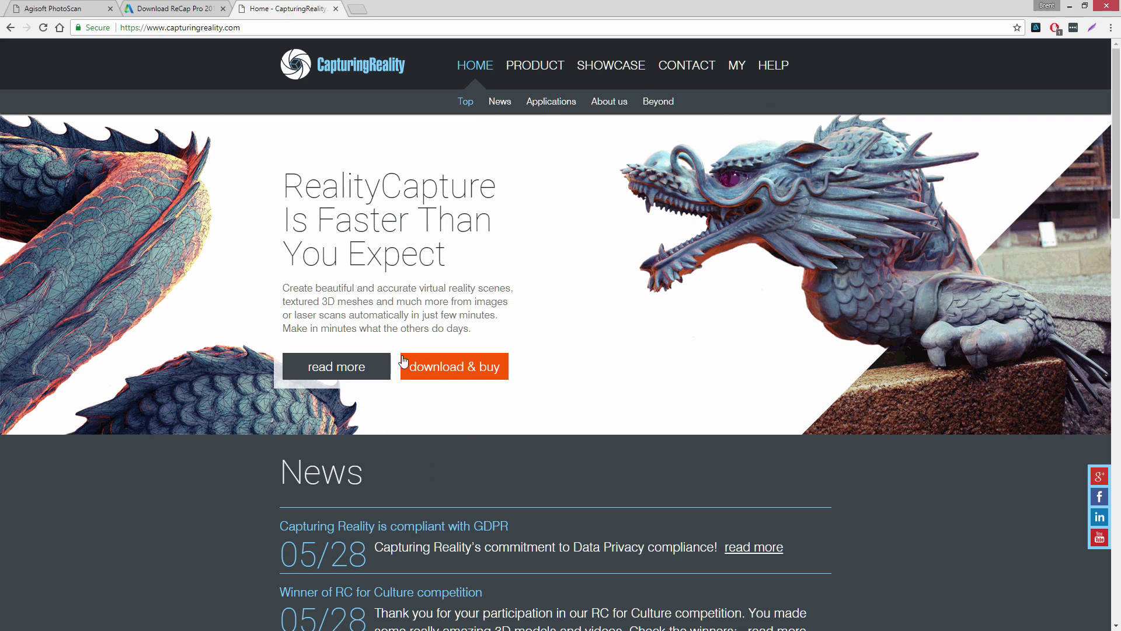
{"action": "scroll", "coordinate": [523, 419], "scroll_direction": "down", "scroll_amount": 7}
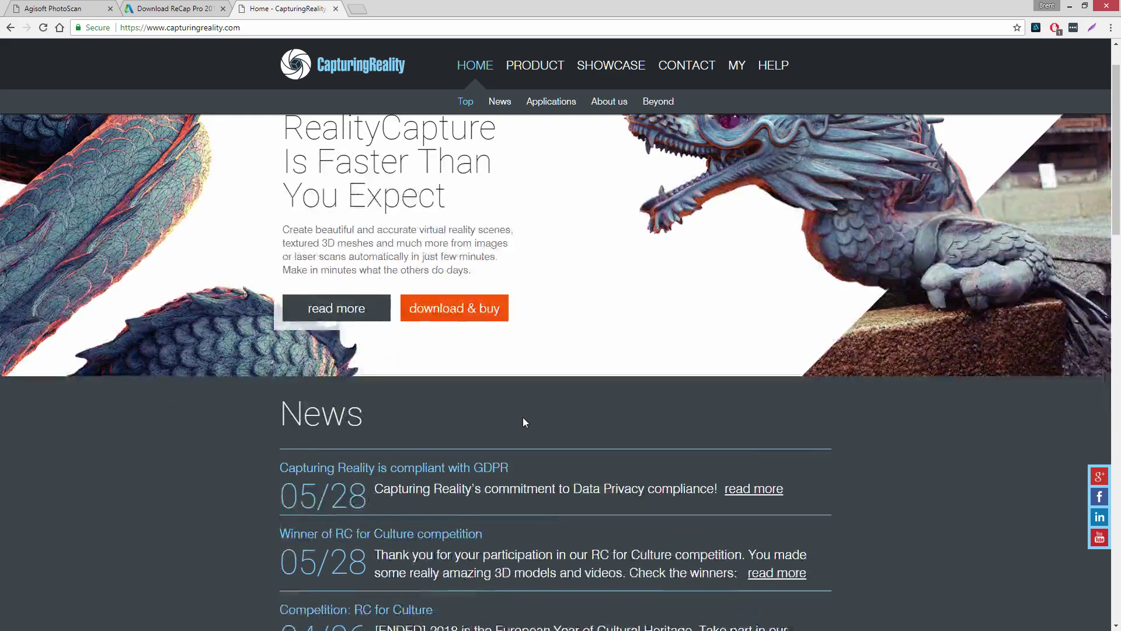
{"action": "scroll", "coordinate": [610, 457], "scroll_direction": "down", "scroll_amount": 9}
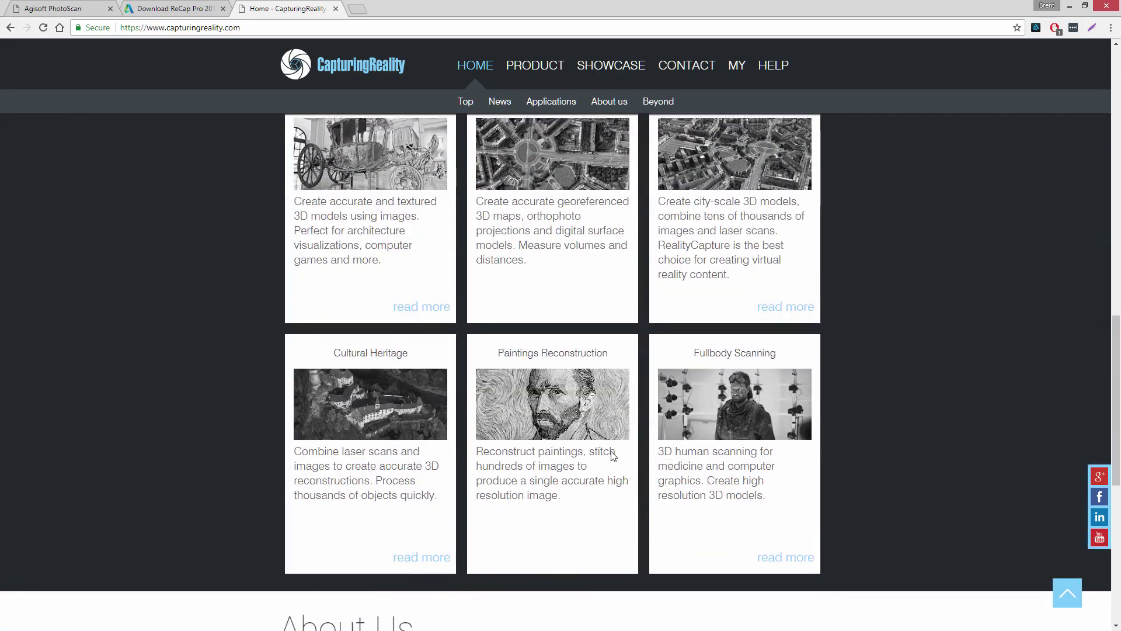
{"action": "scroll", "coordinate": [618, 380], "scroll_direction": "up", "scroll_amount": 16}
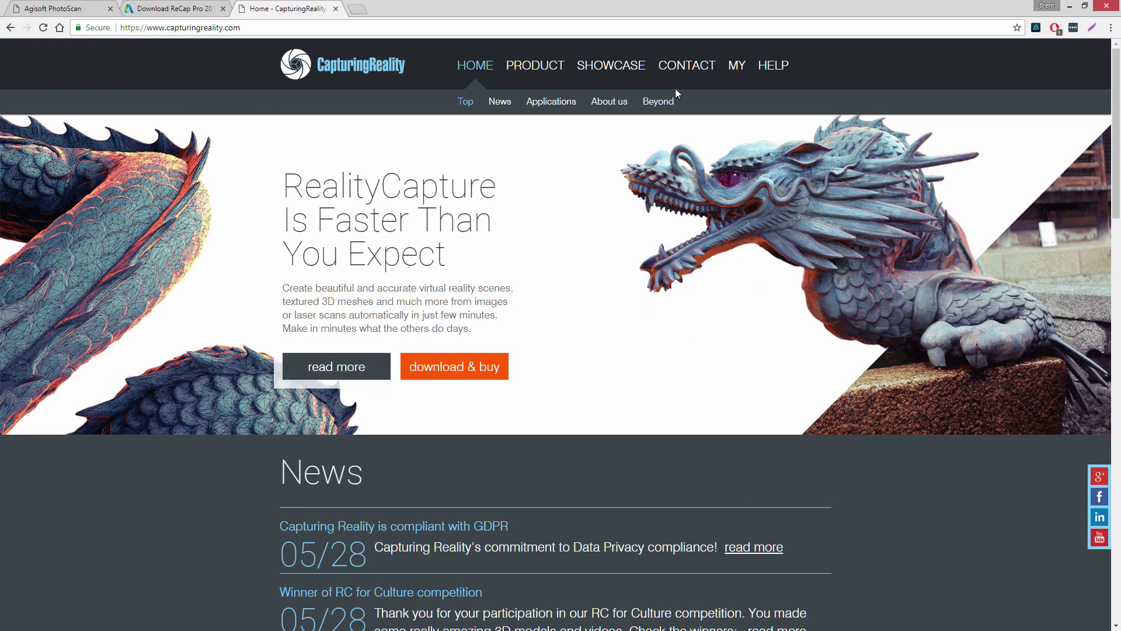
Step: Open the RealityCapture product page and scroll through its pricing
{"action": "left_click", "coordinate": [536, 65]}
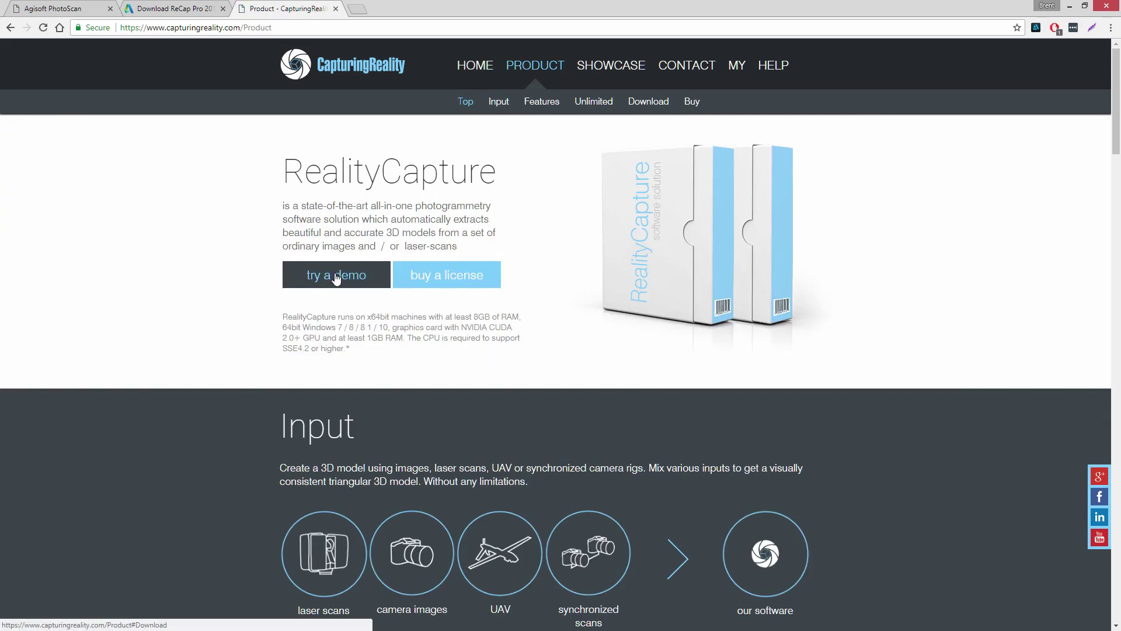
{"action": "scroll", "coordinate": [489, 353], "scroll_direction": "down", "scroll_amount": 15}
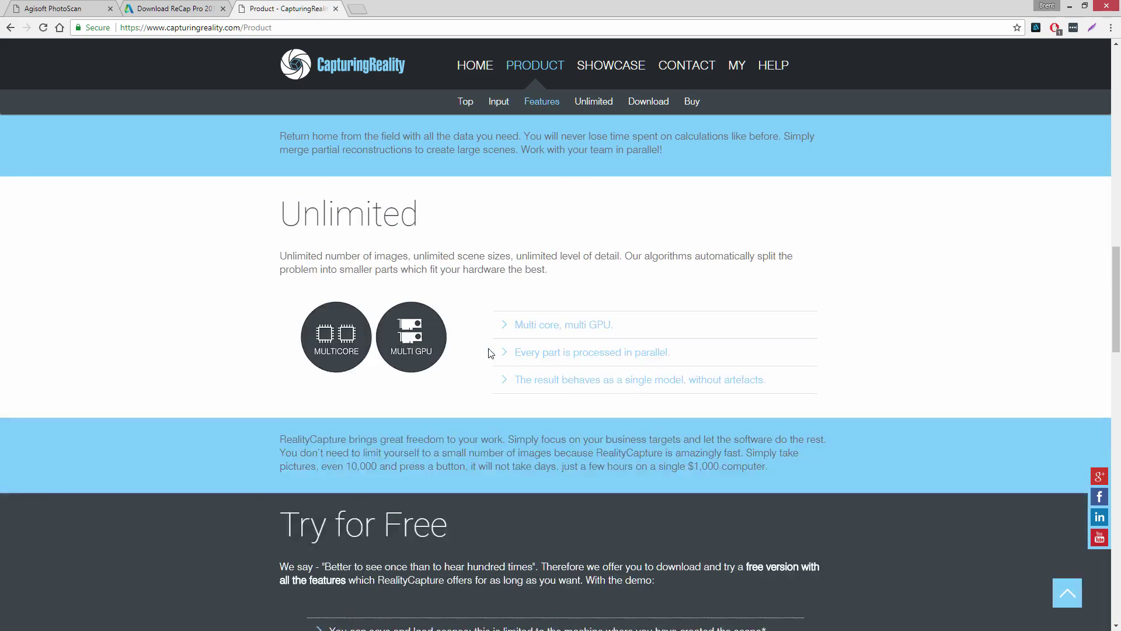
{"action": "scroll", "coordinate": [485, 353], "scroll_direction": "up", "scroll_amount": 2}
{"action": "scroll", "coordinate": [485, 348], "scroll_direction": "down", "scroll_amount": 7}
{"action": "scroll", "coordinate": [500, 351], "scroll_direction": "up", "scroll_amount": 6}
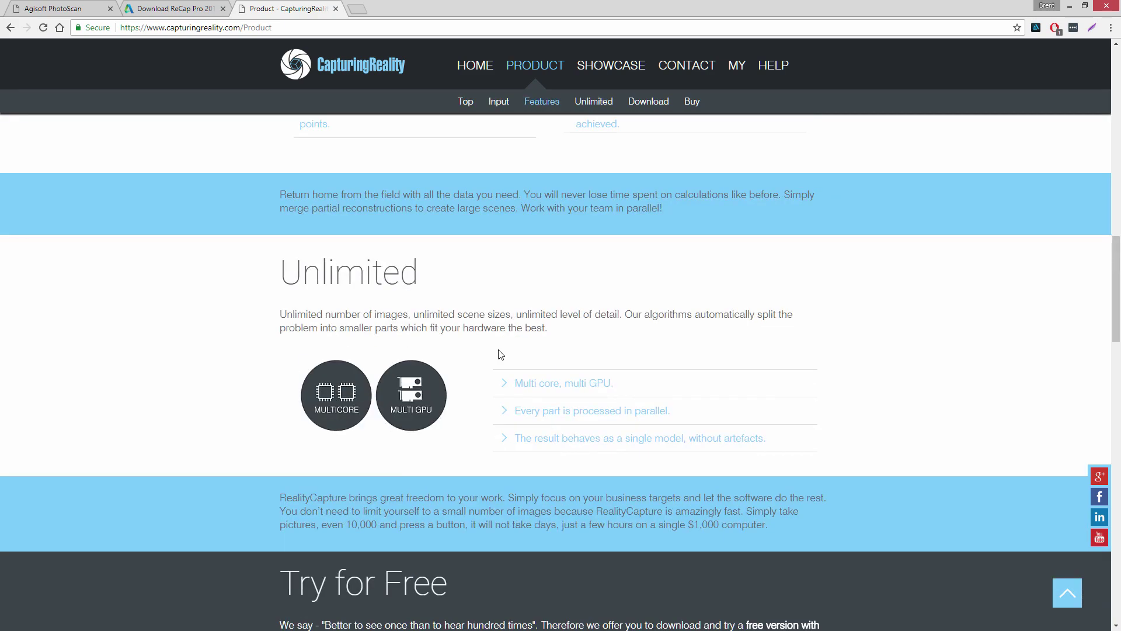
{"action": "scroll", "coordinate": [500, 355], "scroll_direction": "down", "scroll_amount": 9}
{"action": "scroll", "coordinate": [501, 350], "scroll_direction": "up", "scroll_amount": 5}
{"action": "scroll", "coordinate": [500, 348], "scroll_direction": "down", "scroll_amount": 9}
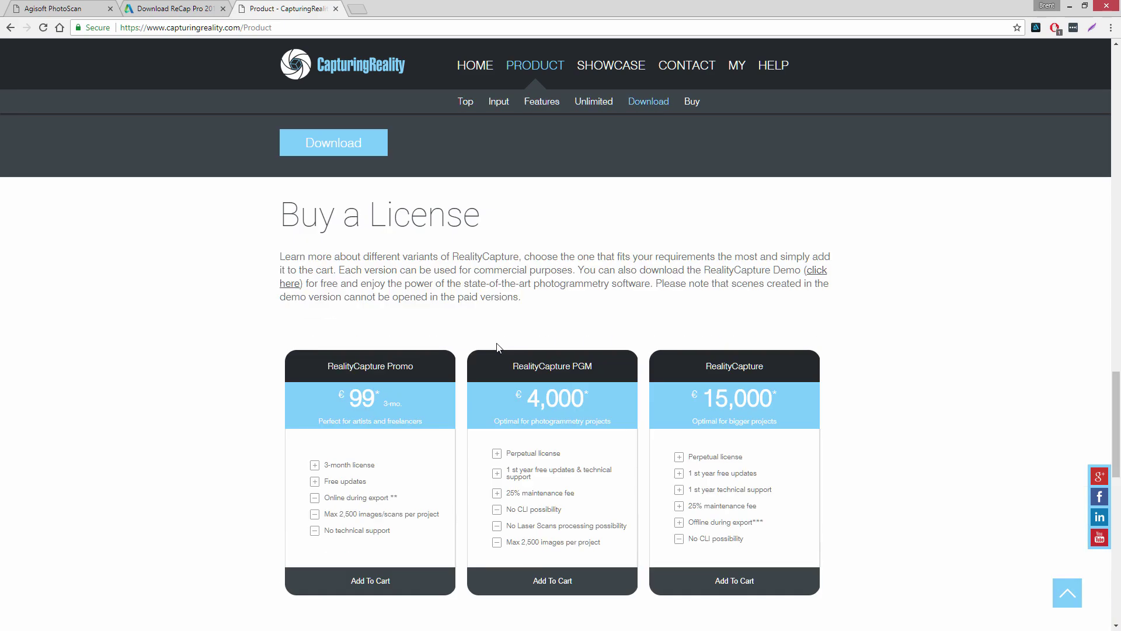
{"action": "scroll", "coordinate": [497, 347], "scroll_direction": "down", "scroll_amount": 7}
{"action": "scroll", "coordinate": [498, 346], "scroll_direction": "up", "scroll_amount": 7}
{"action": "scroll", "coordinate": [618, 321], "scroll_direction": "down", "scroll_amount": 4}
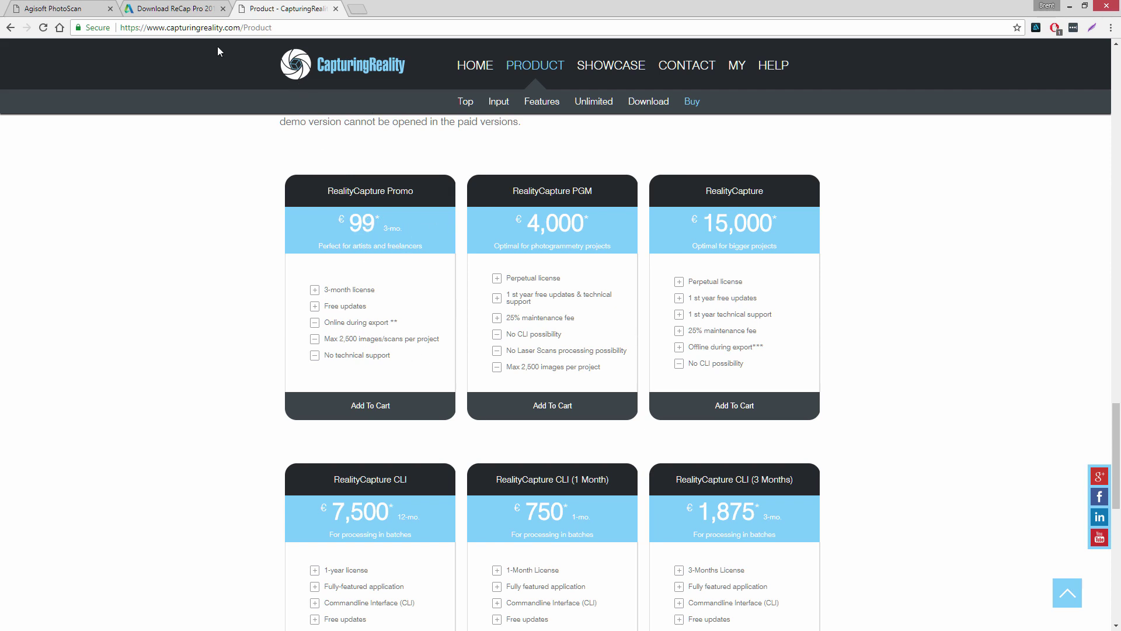
Step: Recheck ReCap Pro, then open Agisoft's store: PhotoScan Professional $3499, Standard $179
{"action": "left_click", "coordinate": [156, 7]}
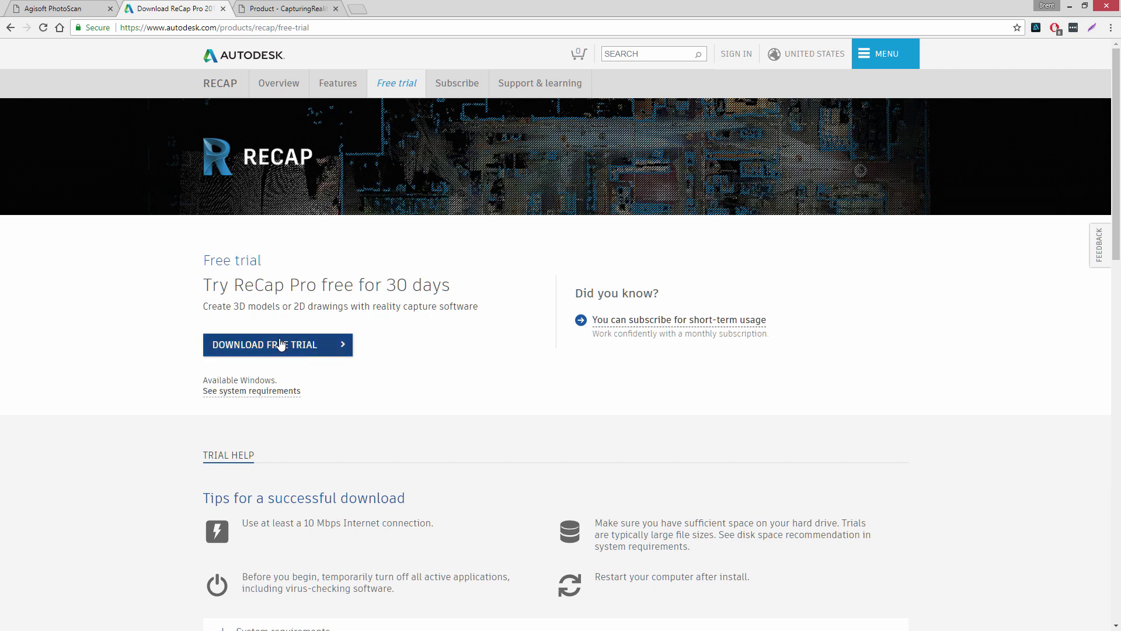
{"action": "scroll", "coordinate": [415, 380], "scroll_direction": "down", "scroll_amount": 15}
{"action": "scroll", "coordinate": [419, 378], "scroll_direction": "up", "scroll_amount": 5}
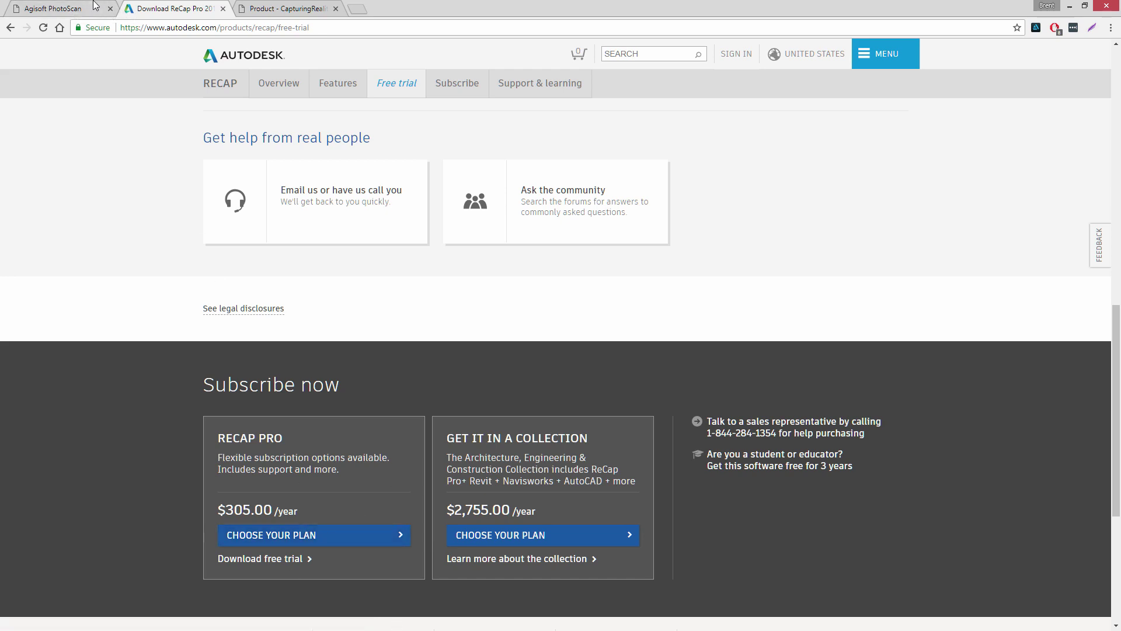
{"action": "left_click", "coordinate": [64, 8]}
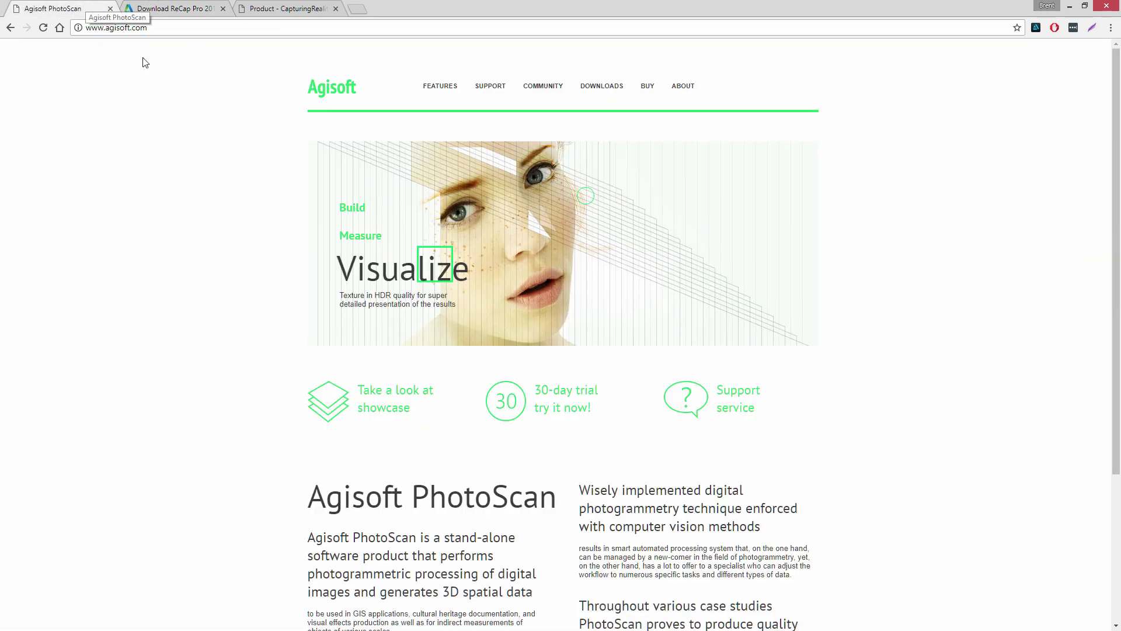
{"action": "left_click", "coordinate": [648, 87]}
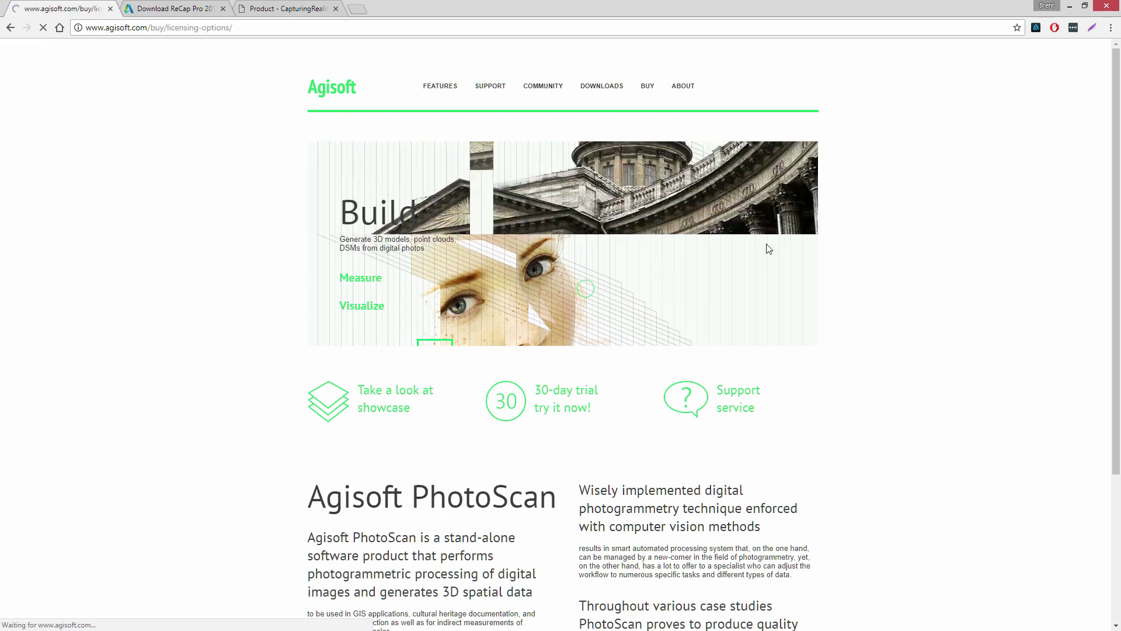
{"action": "scroll", "coordinate": [643, 415], "scroll_direction": "down", "scroll_amount": 1}
{"action": "scroll", "coordinate": [643, 411], "scroll_direction": "down", "scroll_amount": 6}
{"action": "scroll", "coordinate": [639, 409], "scroll_direction": "up", "scroll_amount": 6}
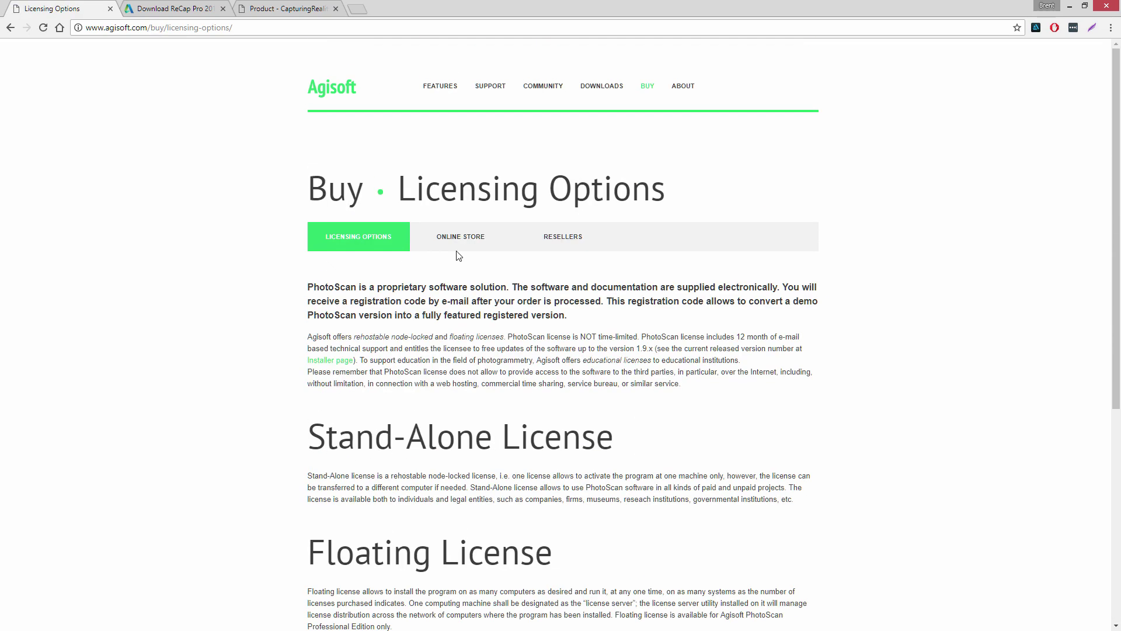
{"action": "left_click", "coordinate": [484, 243]}
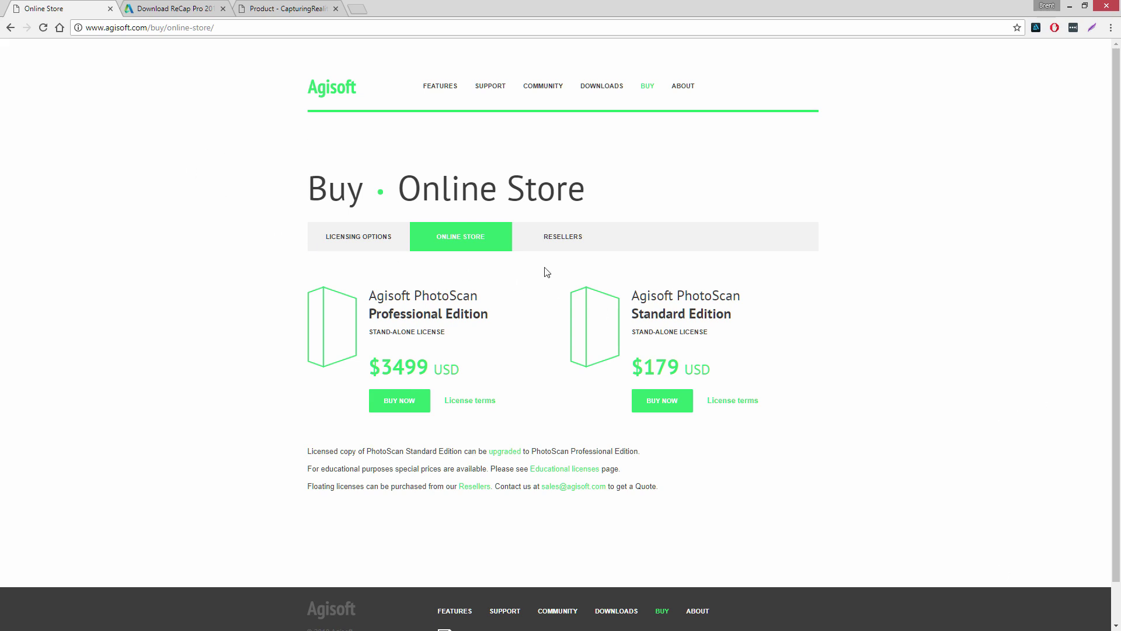
Step: Compare the ReCap Pro and RealityCapture tabs against the Agisoft store, then minimise Chrome
{"action": "left_click", "coordinate": [175, 7]}
{"action": "left_click", "coordinate": [272, 9]}
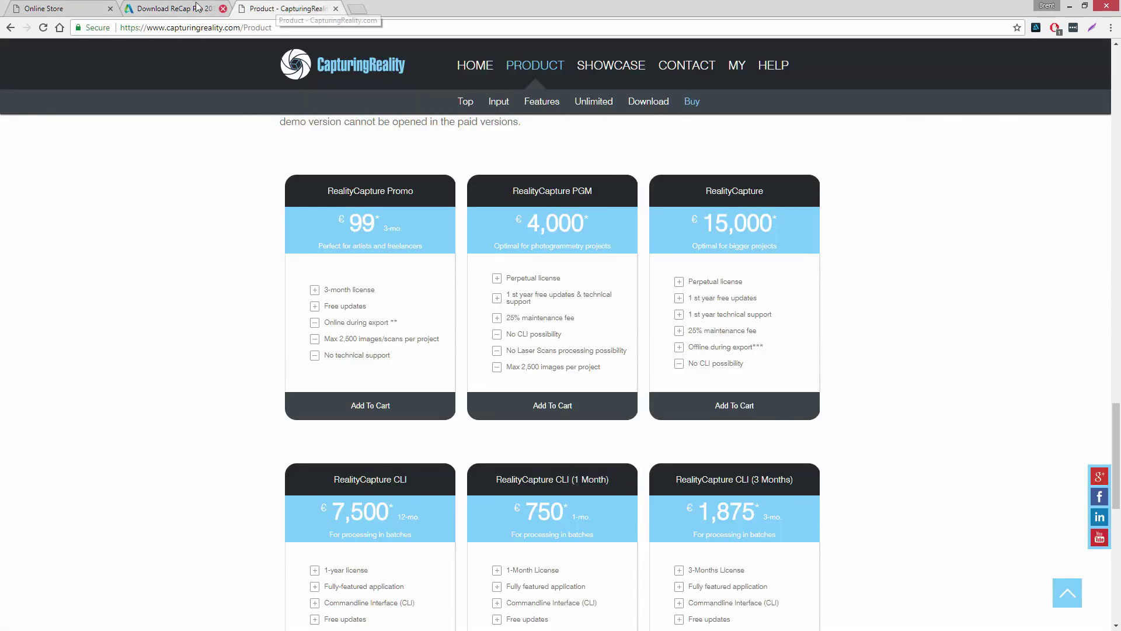
{"action": "left_click", "coordinate": [167, 4]}
{"action": "left_click", "coordinate": [58, 8]}
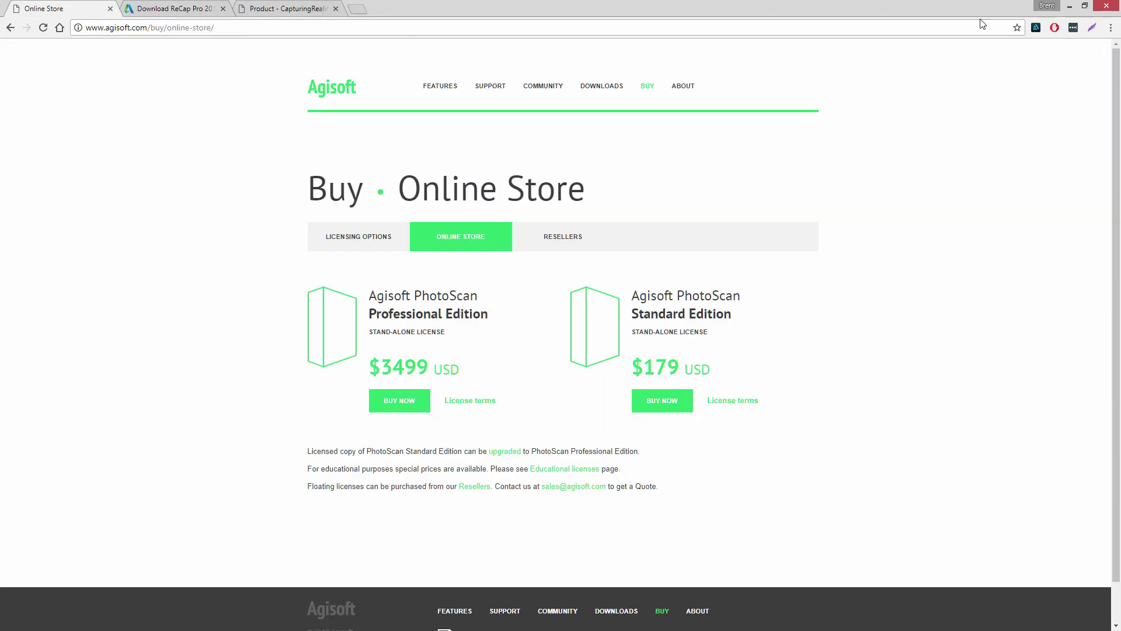
{"action": "left_click", "coordinate": [1069, 6]}
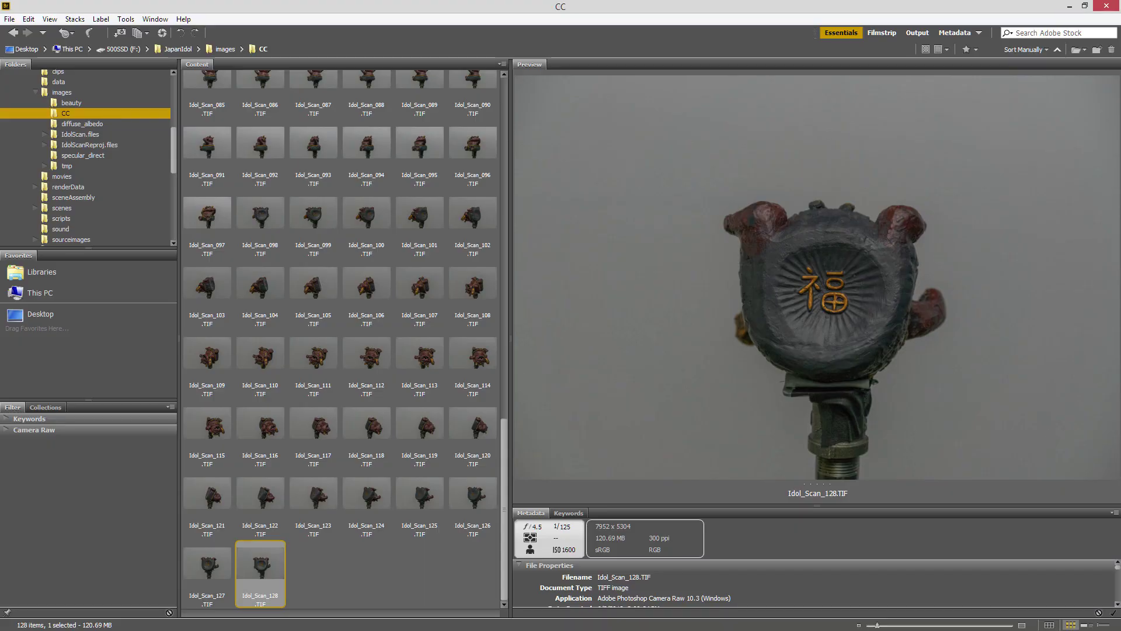
Step: In IdolScan.psx, enlarge the Photos thumbnail grid, hide cameras, and collapse Chunk 1
{"action": "key", "text": "alt+Tab"}
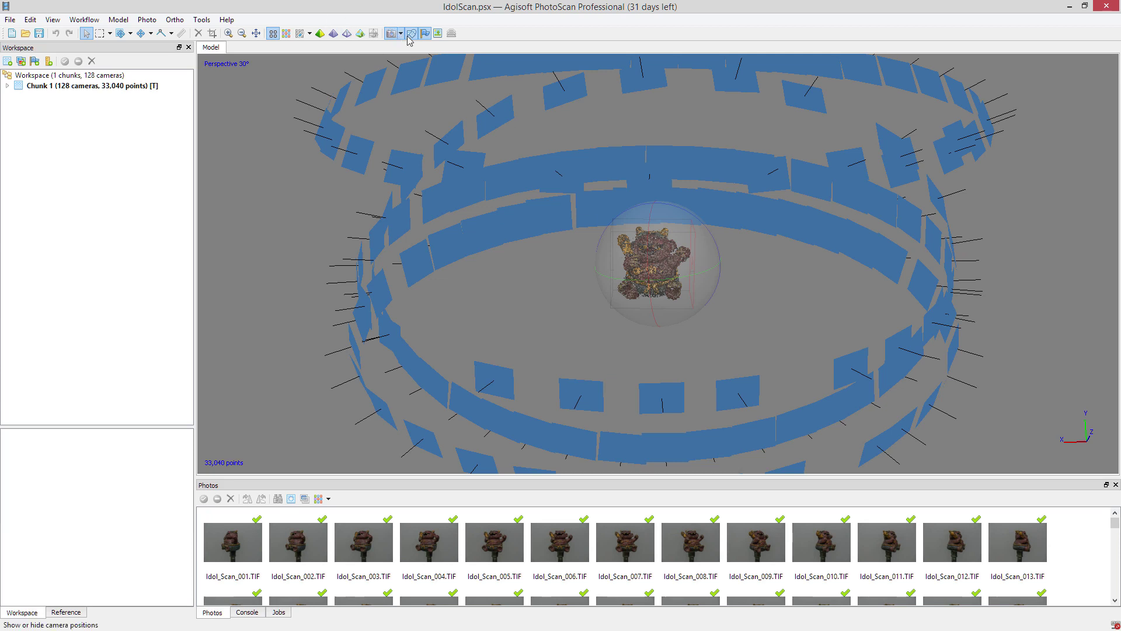
{"action": "double_click", "coordinate": [67, 86]}
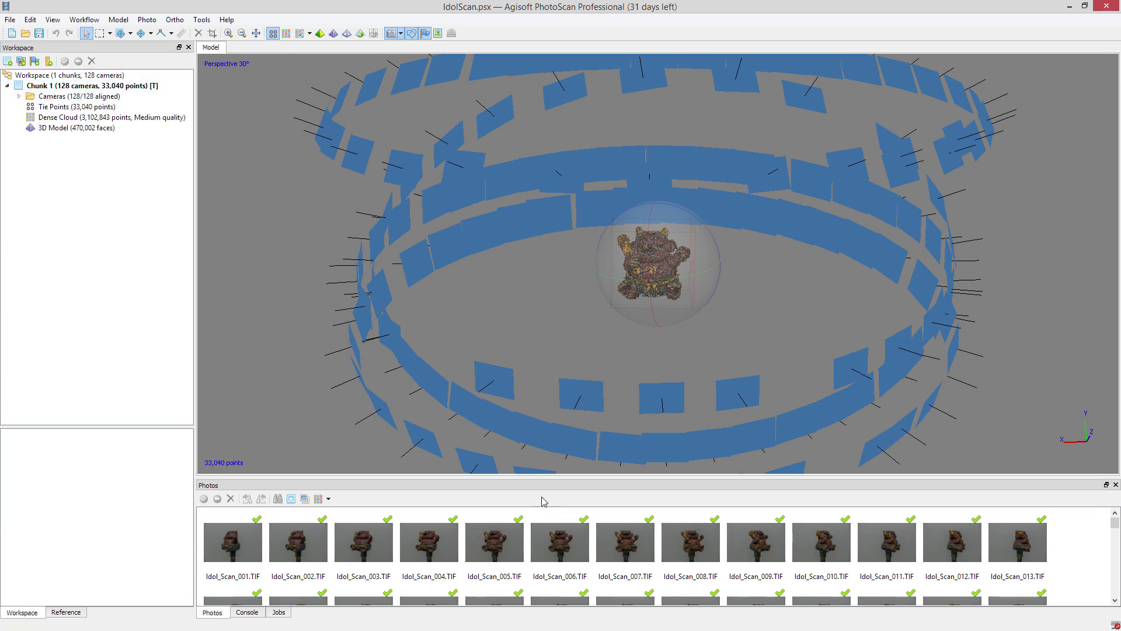
{"action": "left_click_drag", "start_coordinate": [549, 475], "coordinate": [552, 369]}
{"action": "left_click", "coordinate": [401, 35]}
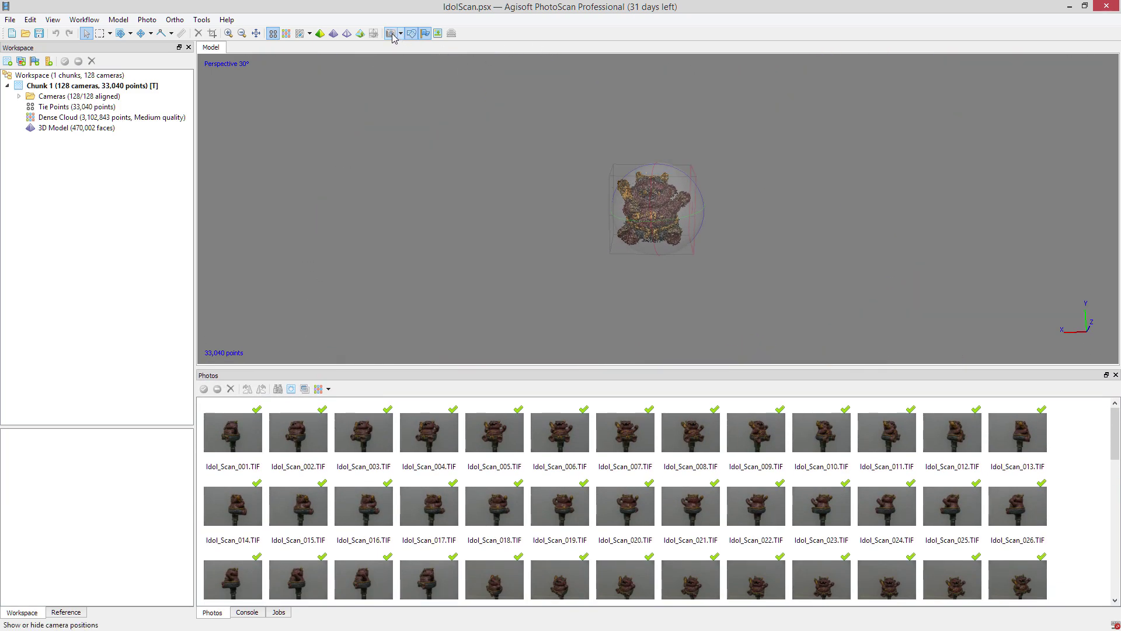
{"action": "left_click_drag", "start_coordinate": [644, 366], "coordinate": [642, 274]}
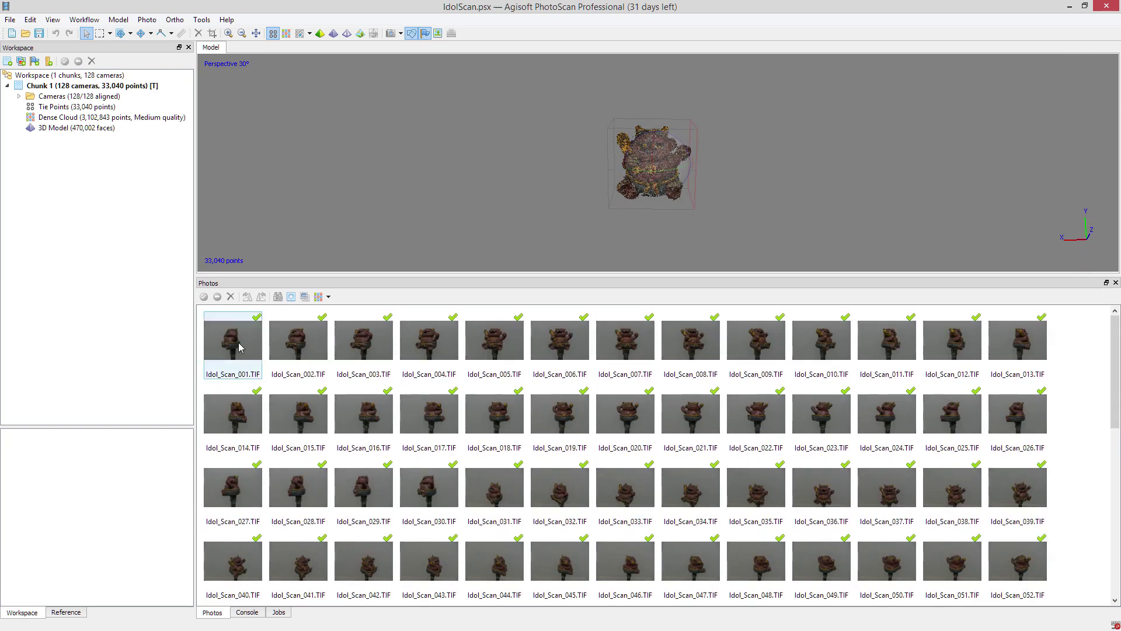
{"action": "left_click", "coordinate": [7, 86]}
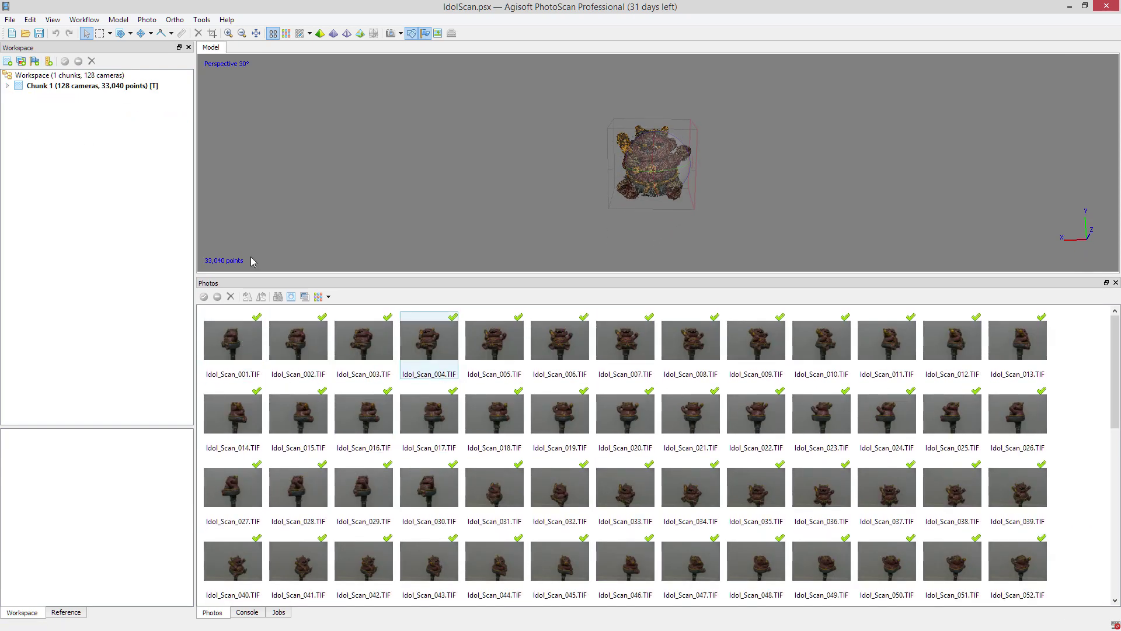
{"action": "left_click", "coordinate": [10, 20]}
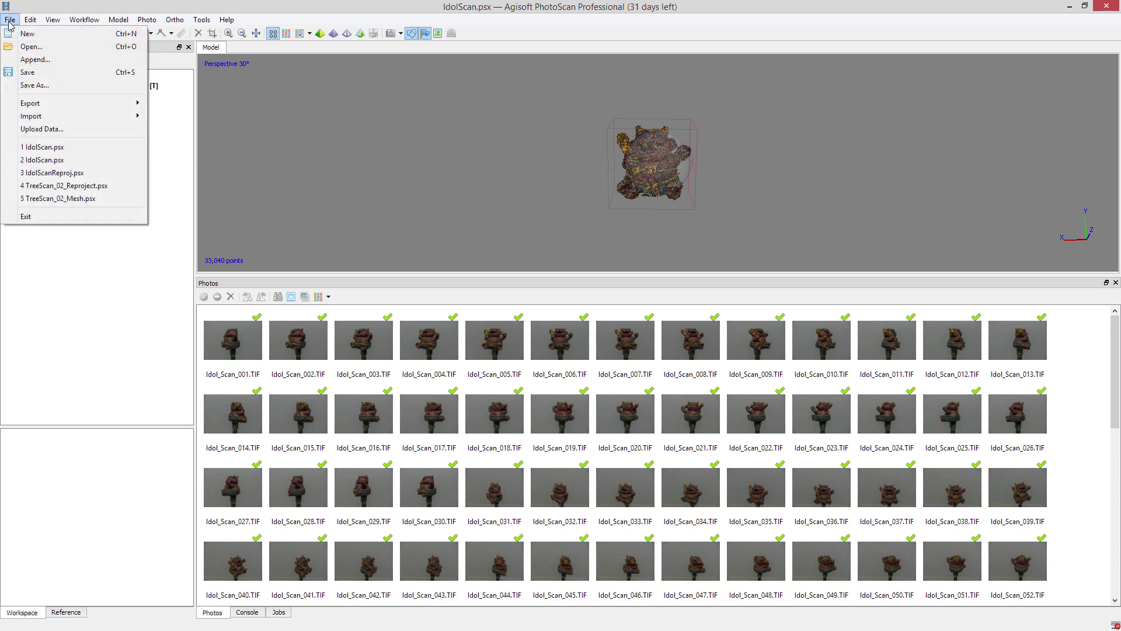
Step: Dismiss the File menu, expand Chunk 1, and browse the photos starting from Idol_Scan_001
{"action": "mouse_move", "coordinate": [78, 116]}
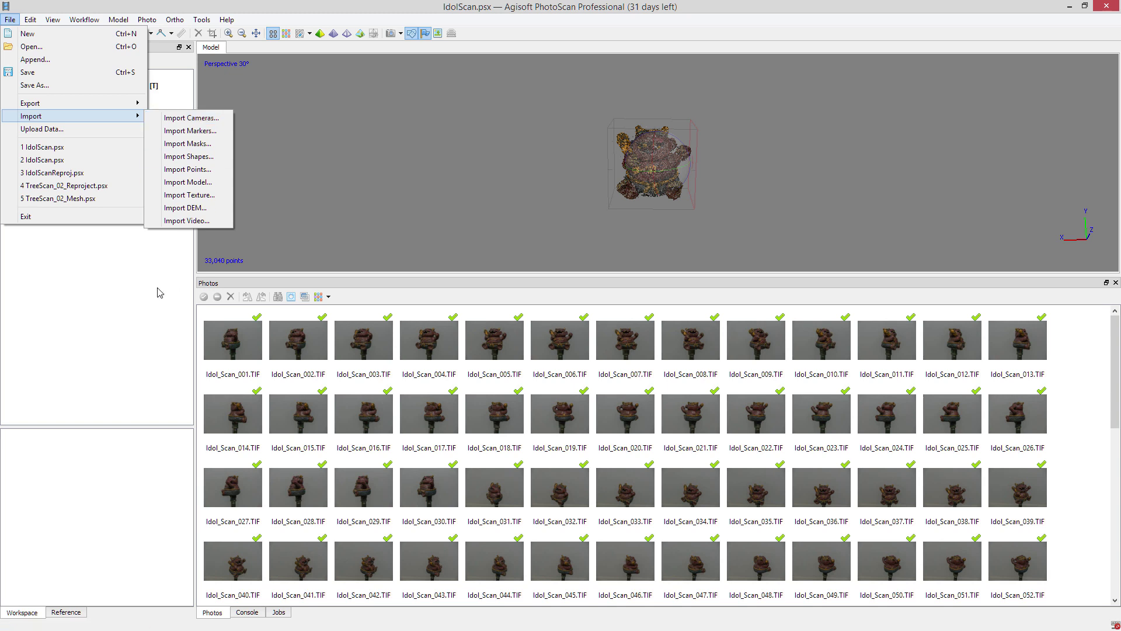
{"action": "key", "text": "Escape"}
{"action": "key", "text": "Escape"}
{"action": "double_click", "coordinate": [13, 86]}
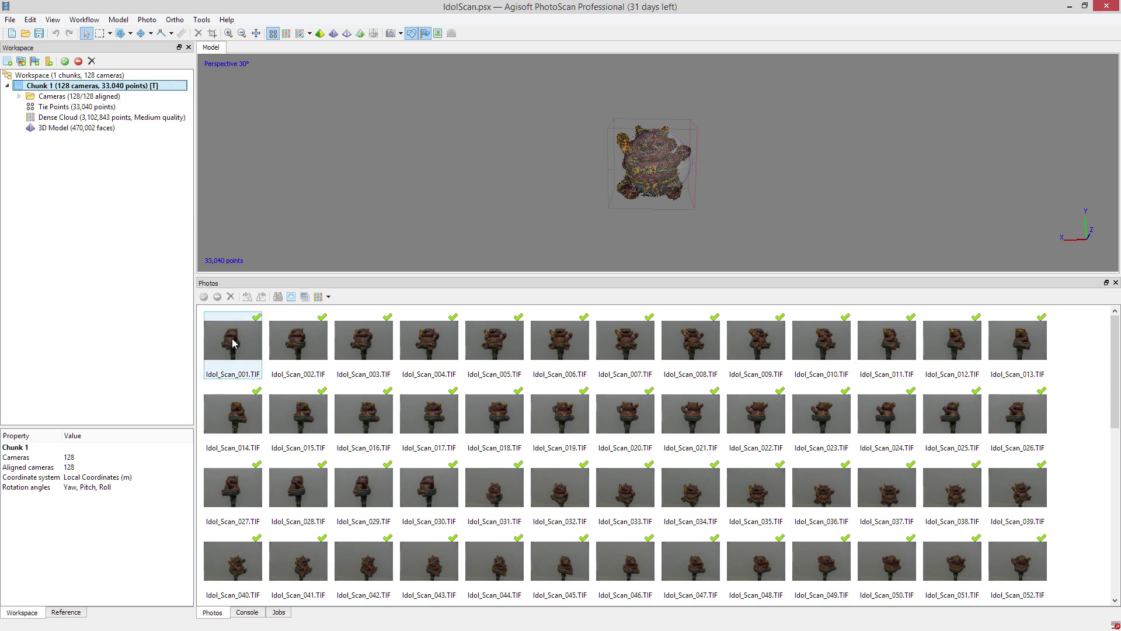
{"action": "left_click", "coordinate": [253, 354]}
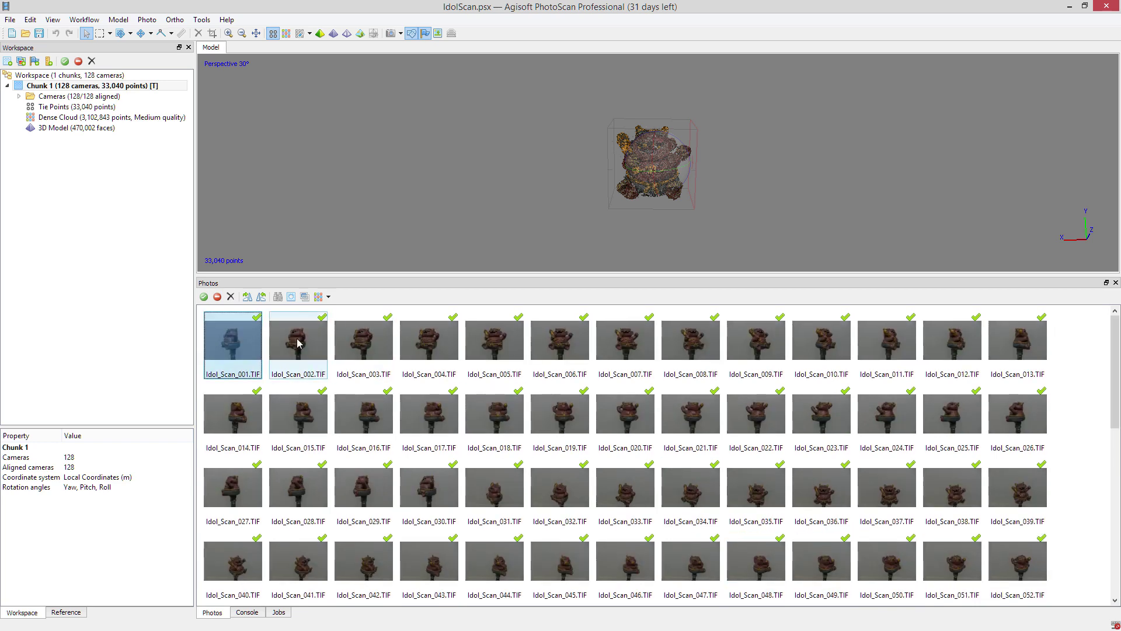
{"action": "scroll", "coordinate": [333, 373], "scroll_direction": "down", "scroll_amount": 6}
{"action": "scroll", "coordinate": [788, 504], "scroll_direction": "up", "scroll_amount": 6}
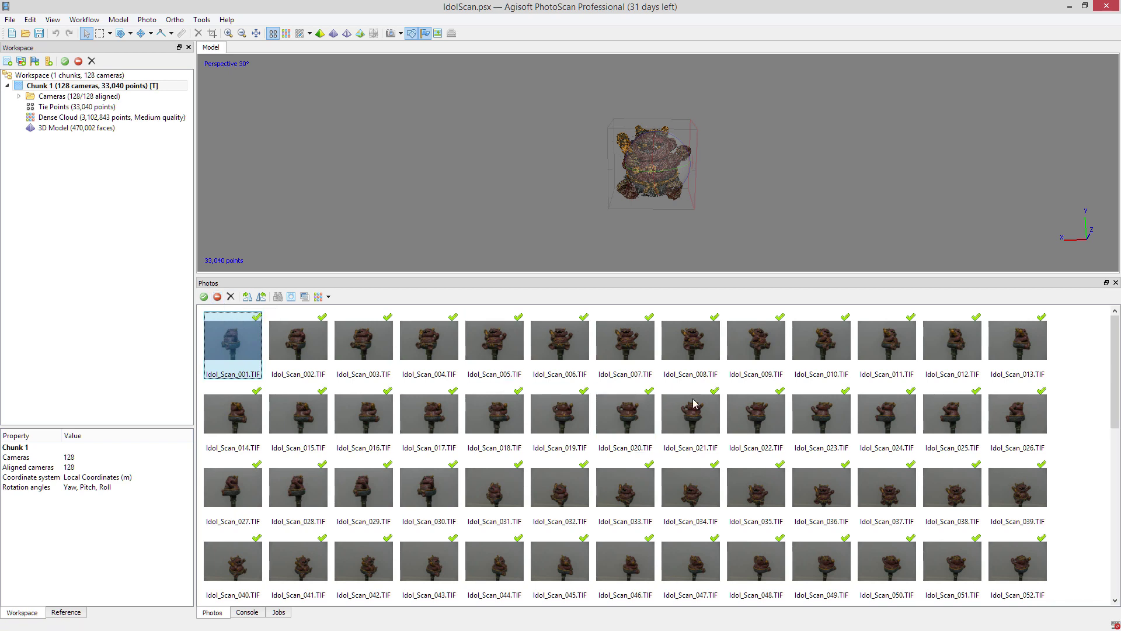
{"action": "scroll", "coordinate": [567, 423], "scroll_direction": "down", "scroll_amount": 6}
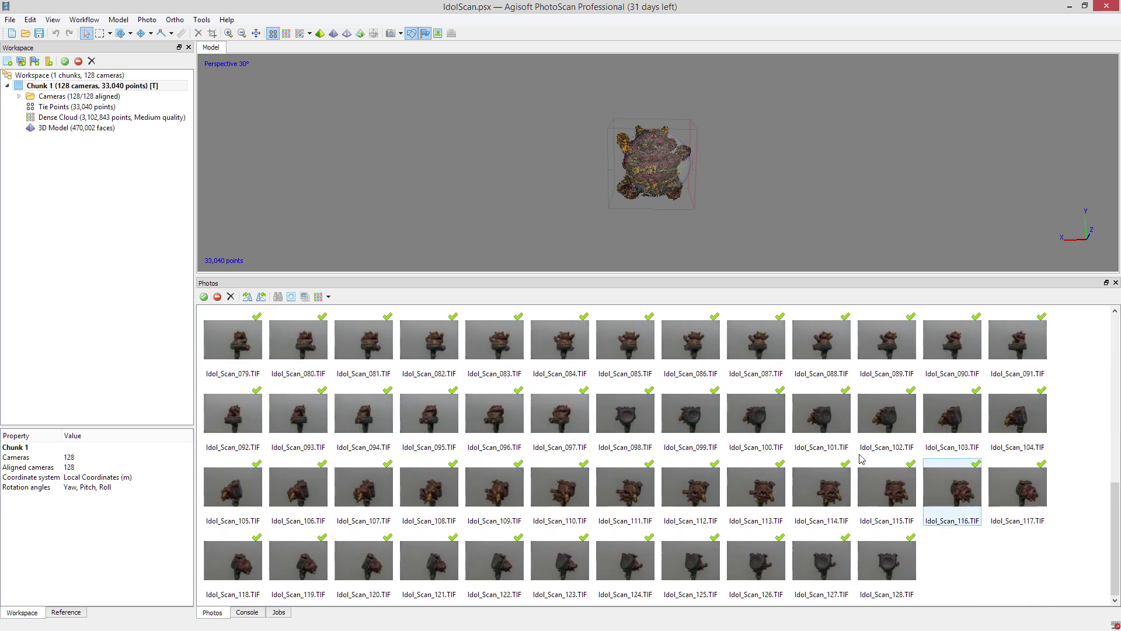
{"action": "scroll", "coordinate": [458, 416], "scroll_direction": "up", "scroll_amount": 6}
Step: Select photo Idol_Scan_017 and disable its camera
{"action": "left_click", "coordinate": [456, 411]}
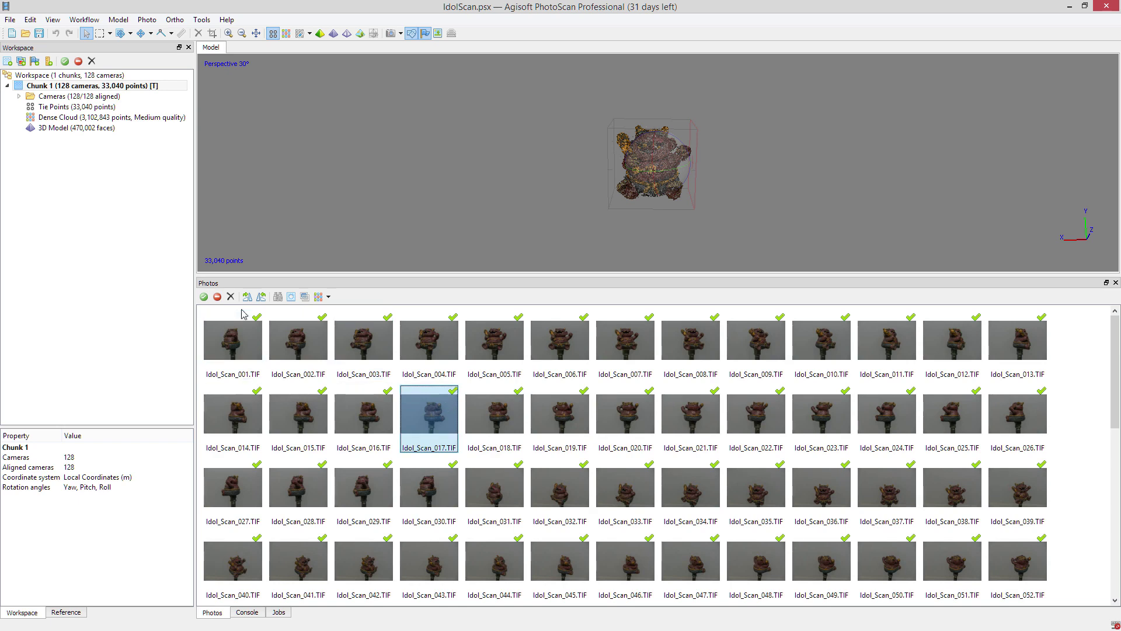
{"action": "left_click", "coordinate": [217, 296]}
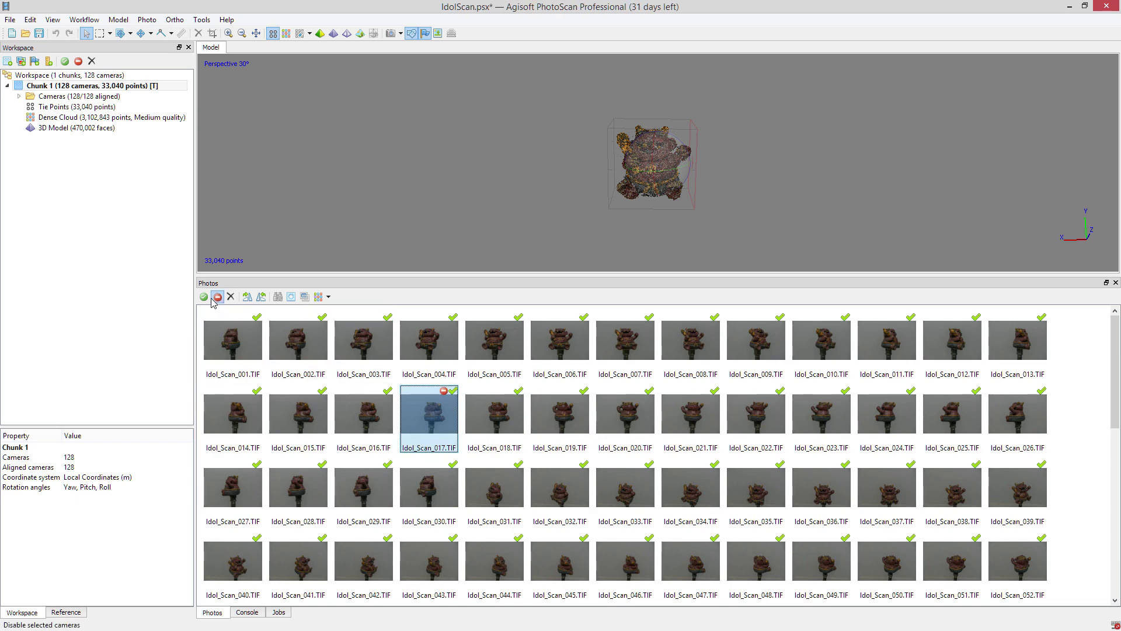
{"action": "scroll", "coordinate": [601, 490], "scroll_direction": "down", "scroll_amount": 6}
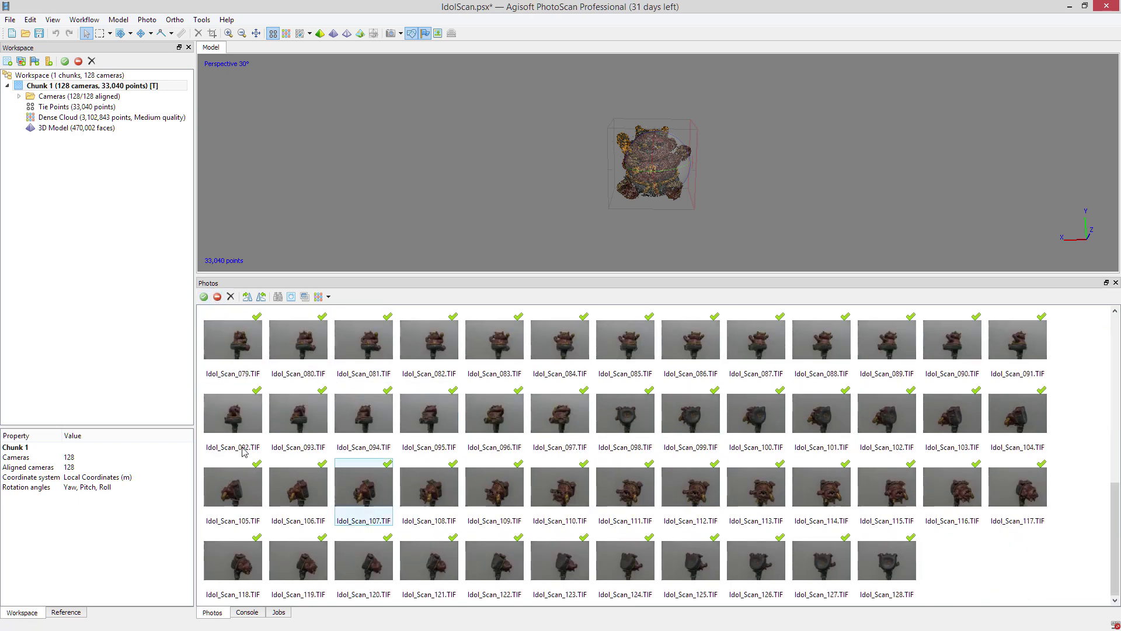
{"action": "scroll", "coordinate": [596, 473], "scroll_direction": "up", "scroll_amount": 6}
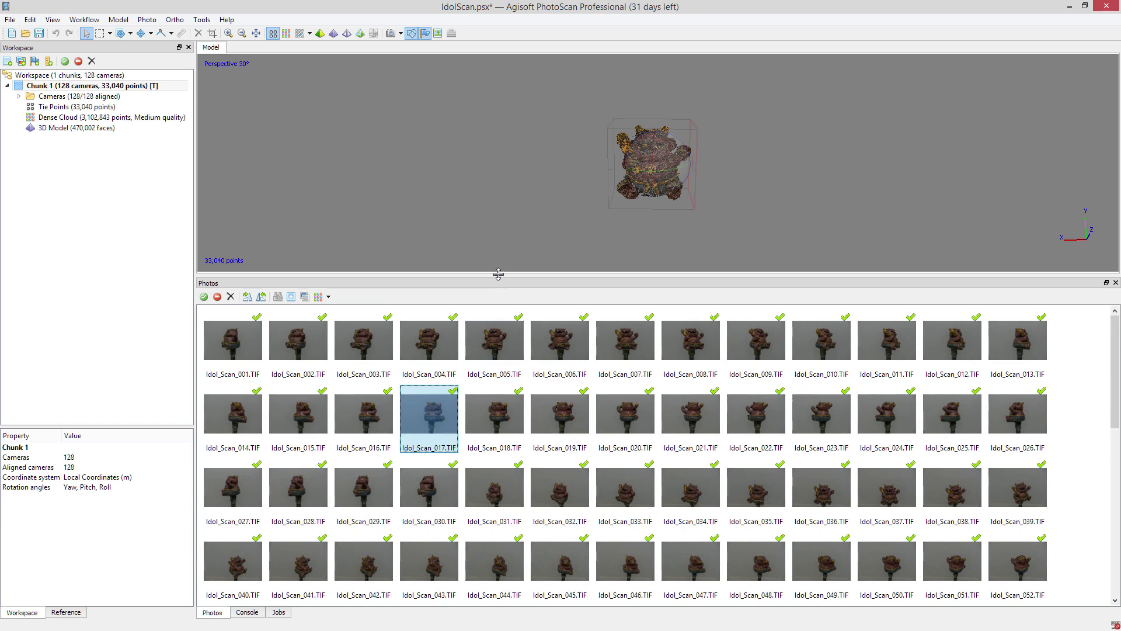
{"action": "left_click_drag", "start_coordinate": [498, 274], "coordinate": [508, 424]}
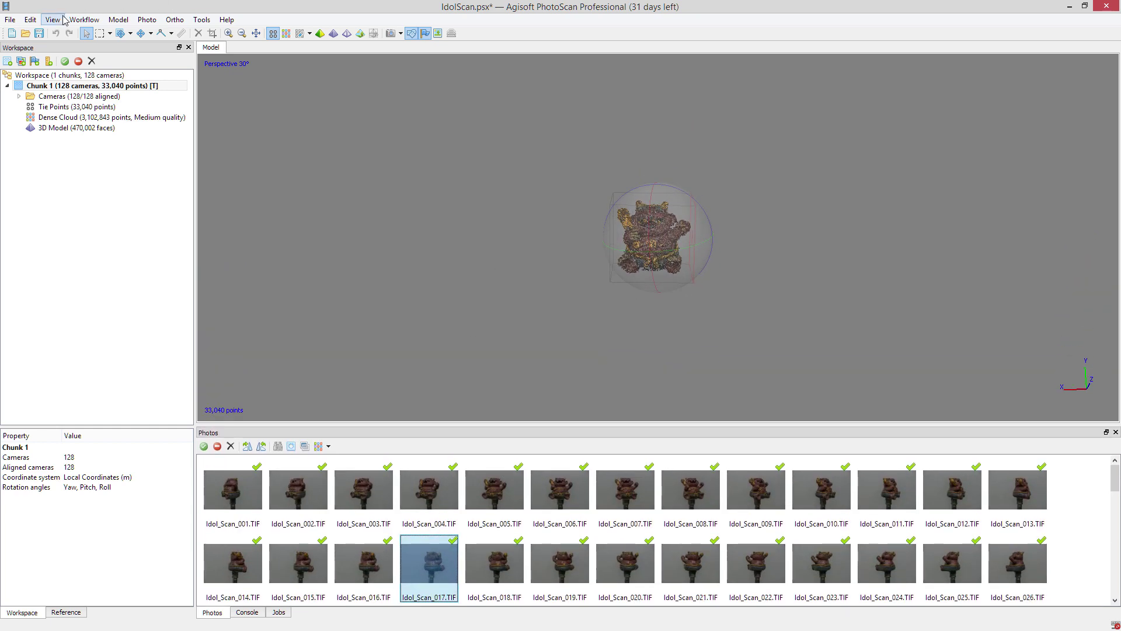
Step: Review Workflow > Align Photos at Medium accuracy and cancel without aligning
{"action": "left_click", "coordinate": [88, 19]}
{"action": "left_click", "coordinate": [87, 19]}
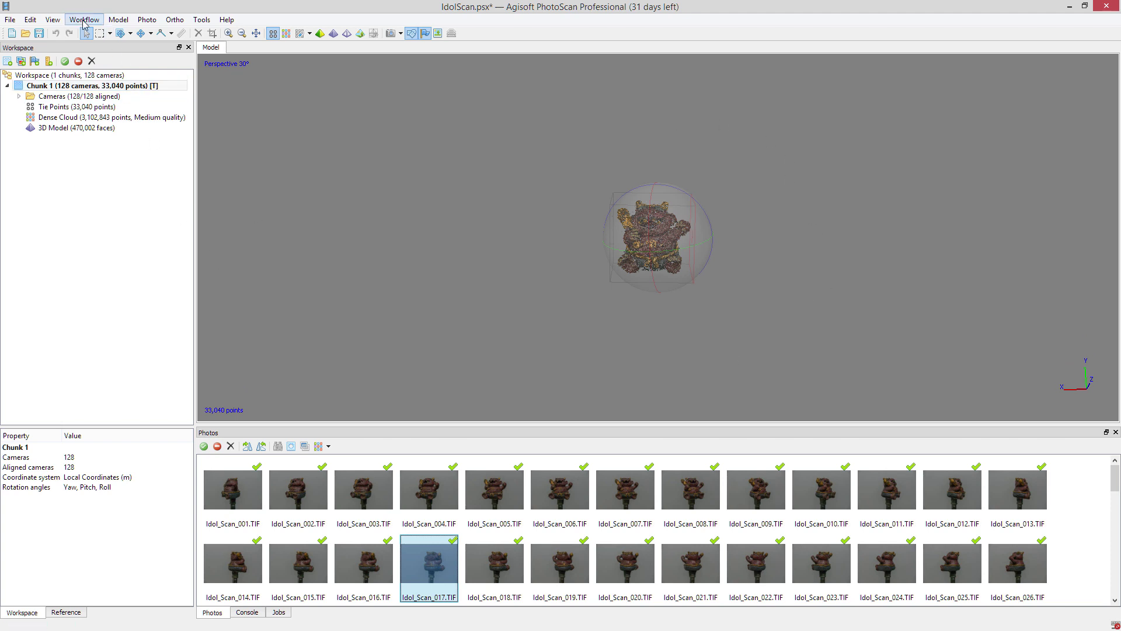
{"action": "left_click", "coordinate": [82, 21]}
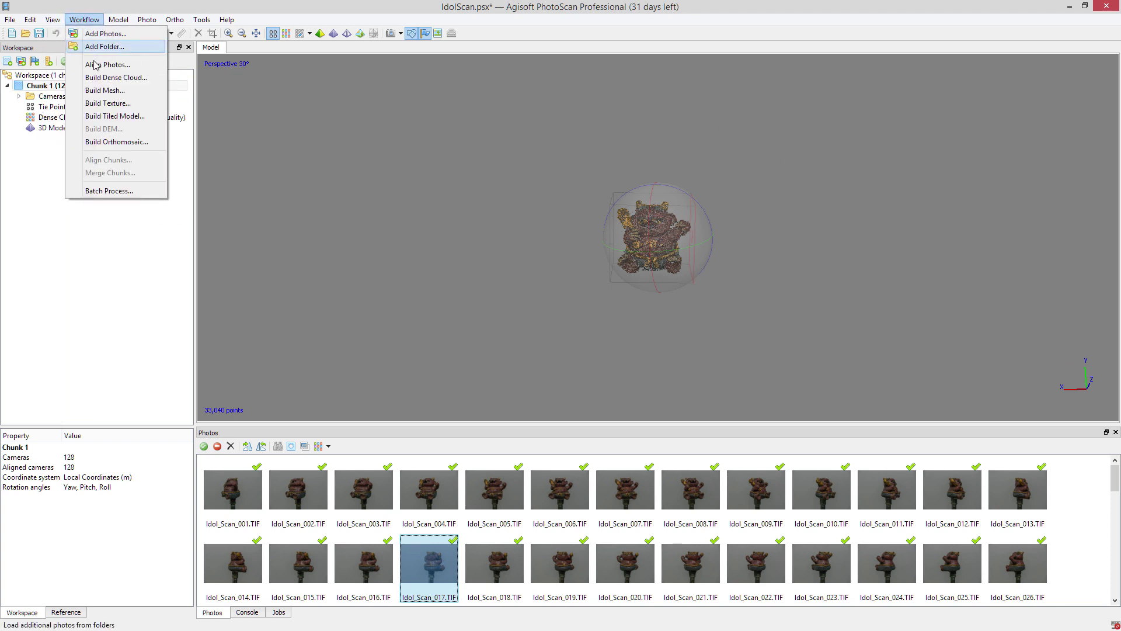
{"action": "left_click", "coordinate": [107, 65]}
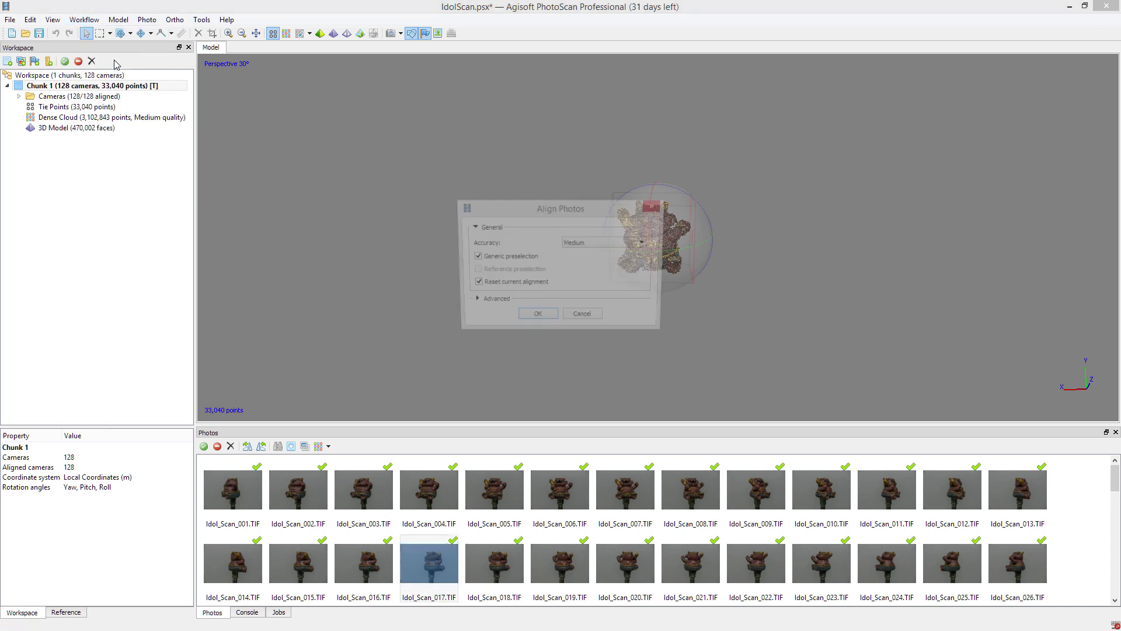
{"action": "left_click", "coordinate": [608, 244]}
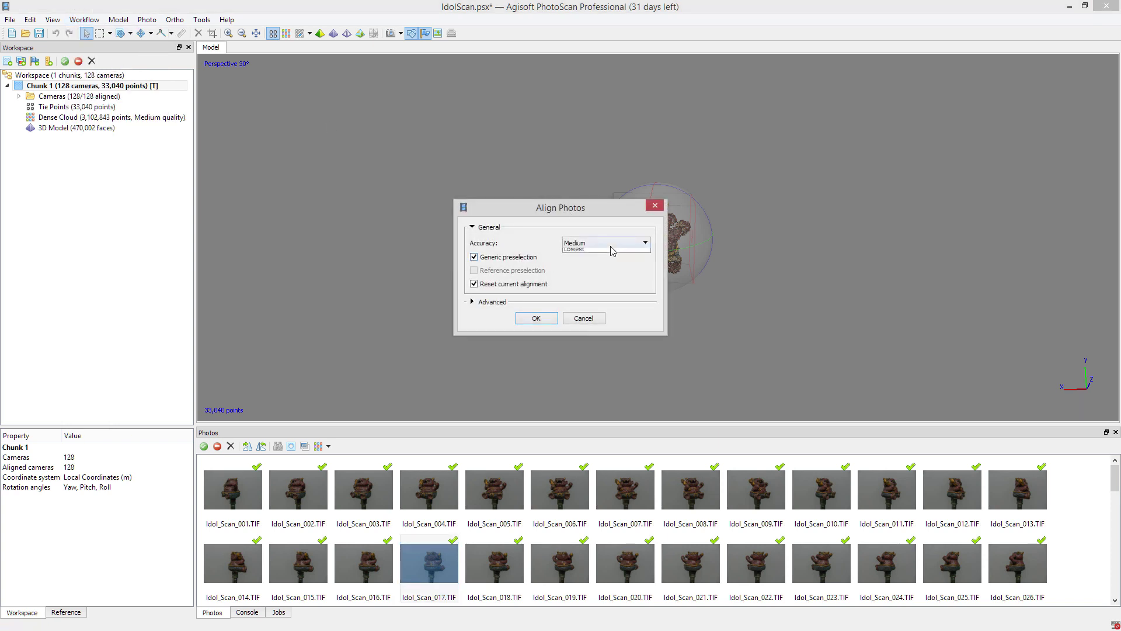
{"action": "left_click", "coordinate": [618, 242]}
{"action": "left_click", "coordinate": [609, 245]}
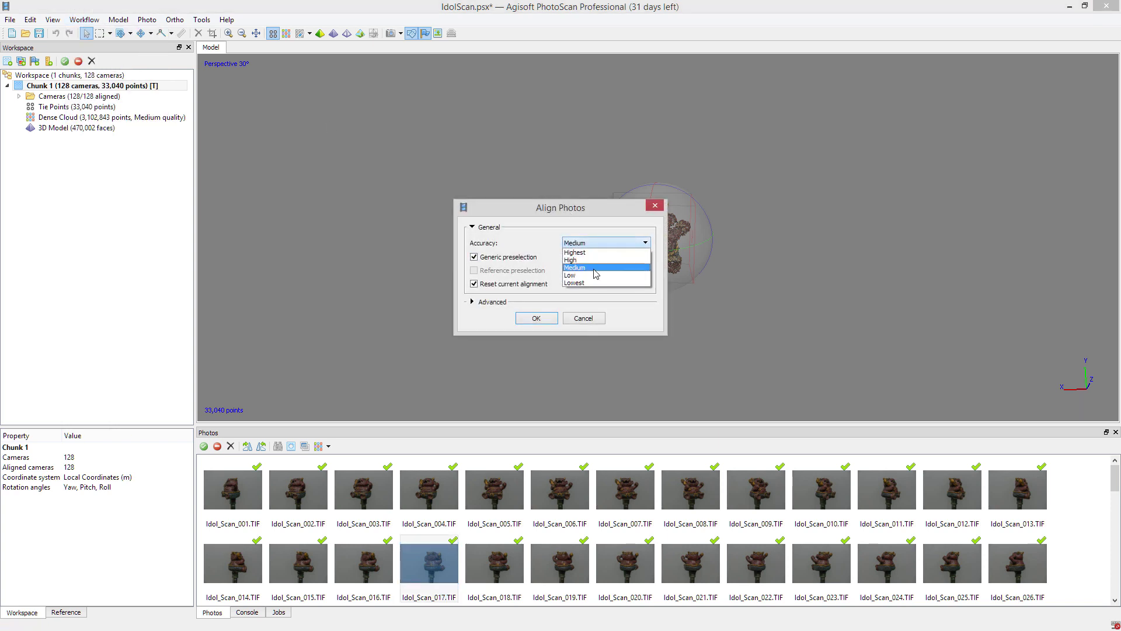
{"action": "left_click", "coordinate": [596, 240]}
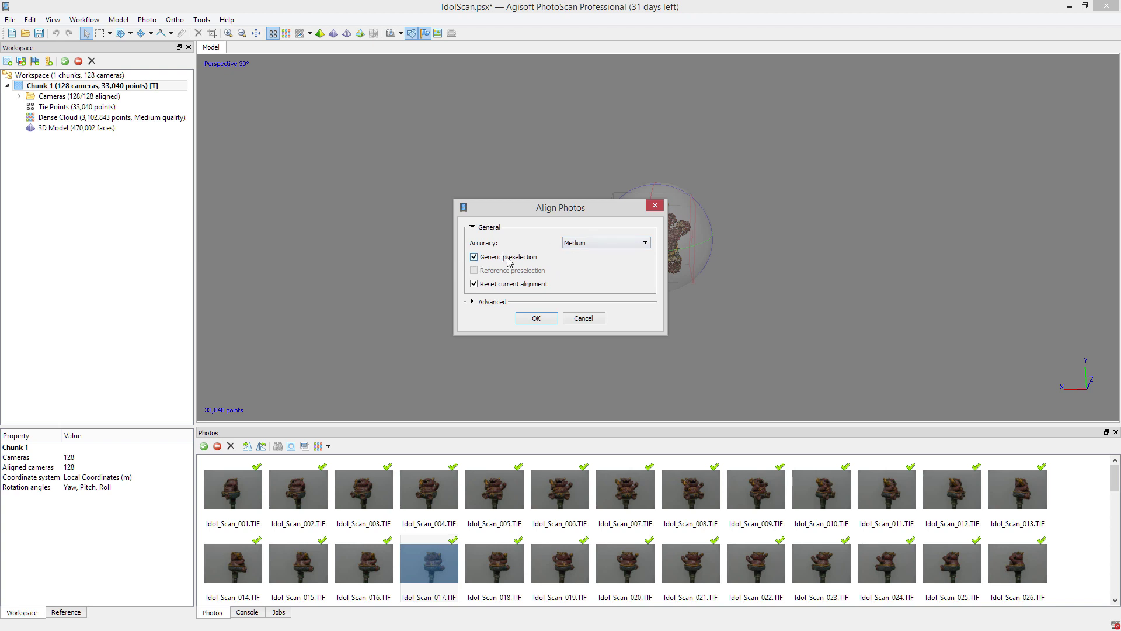
{"action": "left_click", "coordinate": [601, 248]}
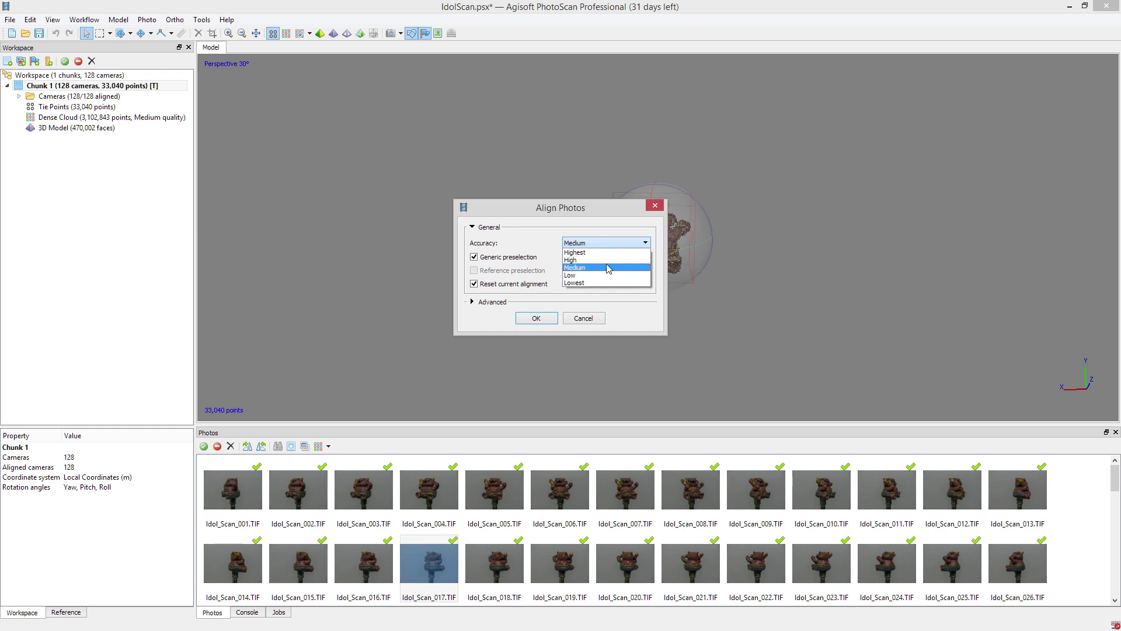
{"action": "left_click", "coordinate": [602, 267]}
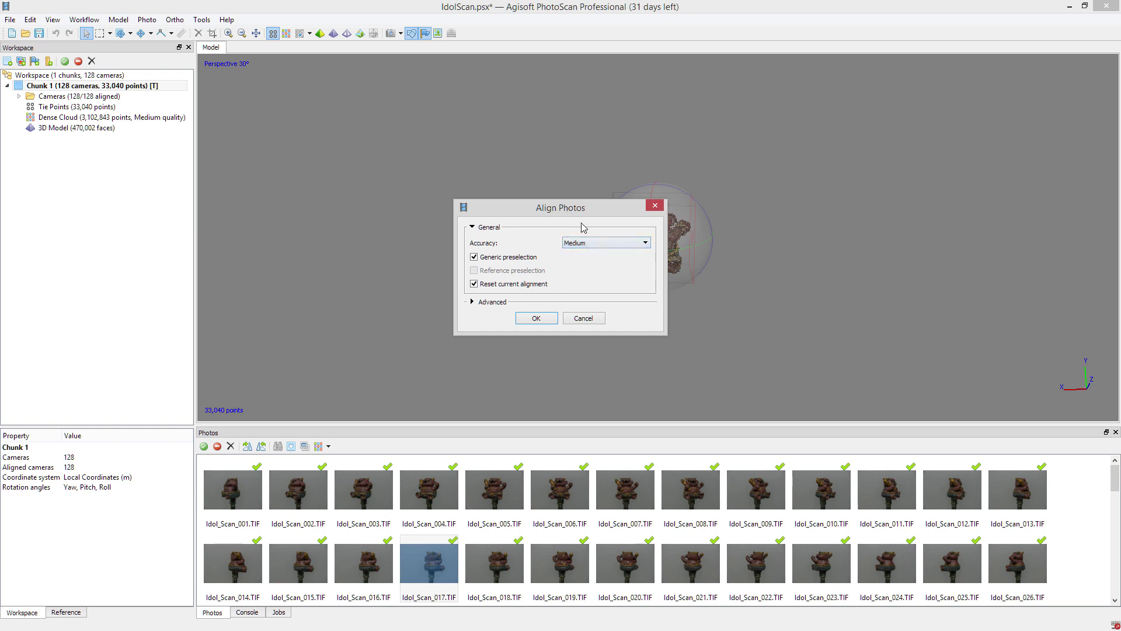
{"action": "left_click", "coordinate": [583, 319]}
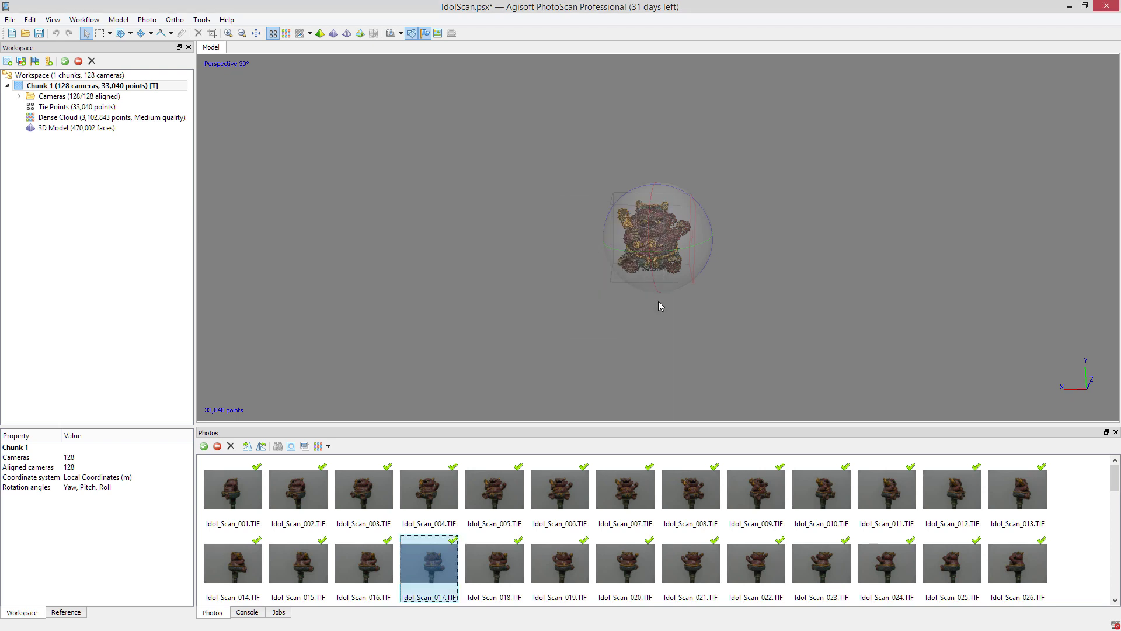
Step: Turn on Show Cameras and highlight the cameras of Idol_Scan_004 and Idol_Scan_001
{"action": "left_click", "coordinate": [391, 33]}
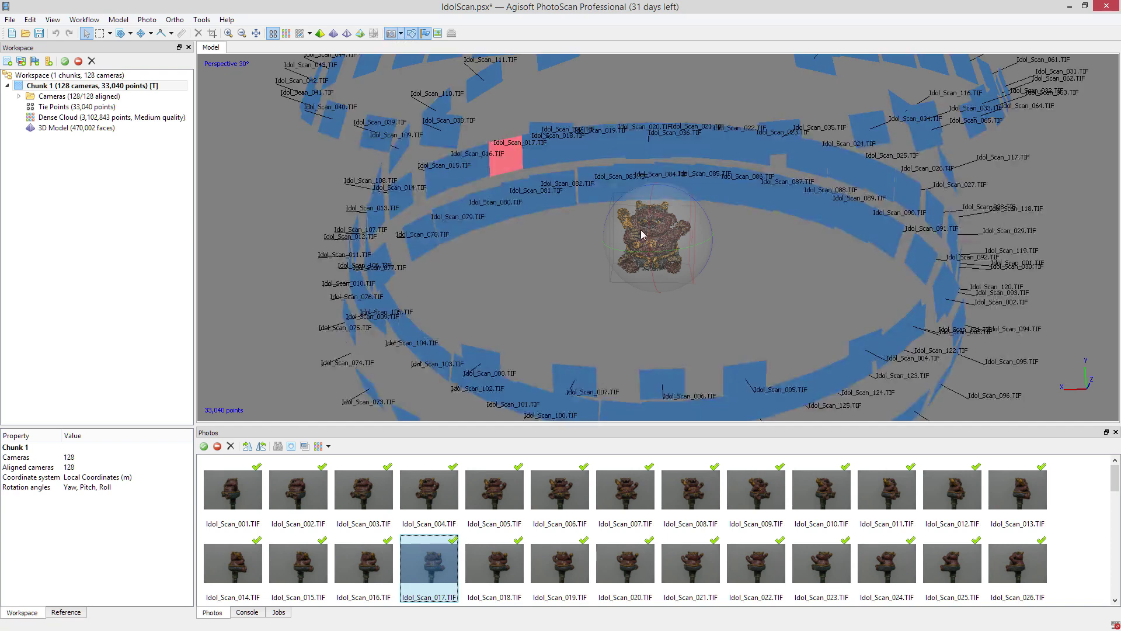
{"action": "scroll", "coordinate": [641, 232], "scroll_direction": "up", "scroll_amount": 2}
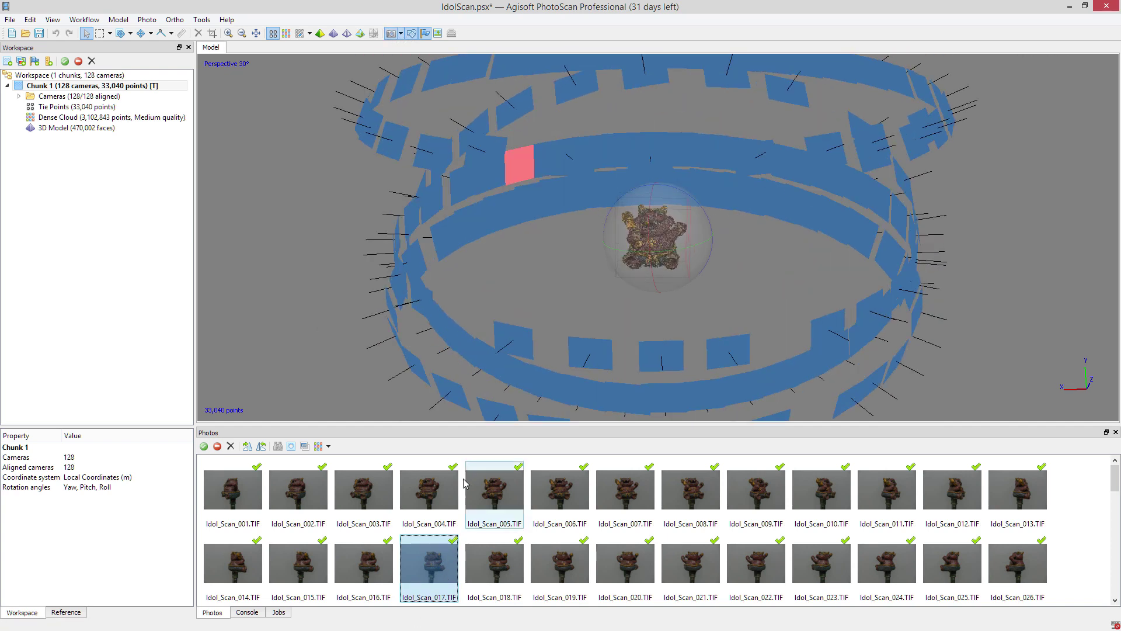
{"action": "left_click", "coordinate": [417, 512]}
{"action": "left_click", "coordinate": [257, 508]}
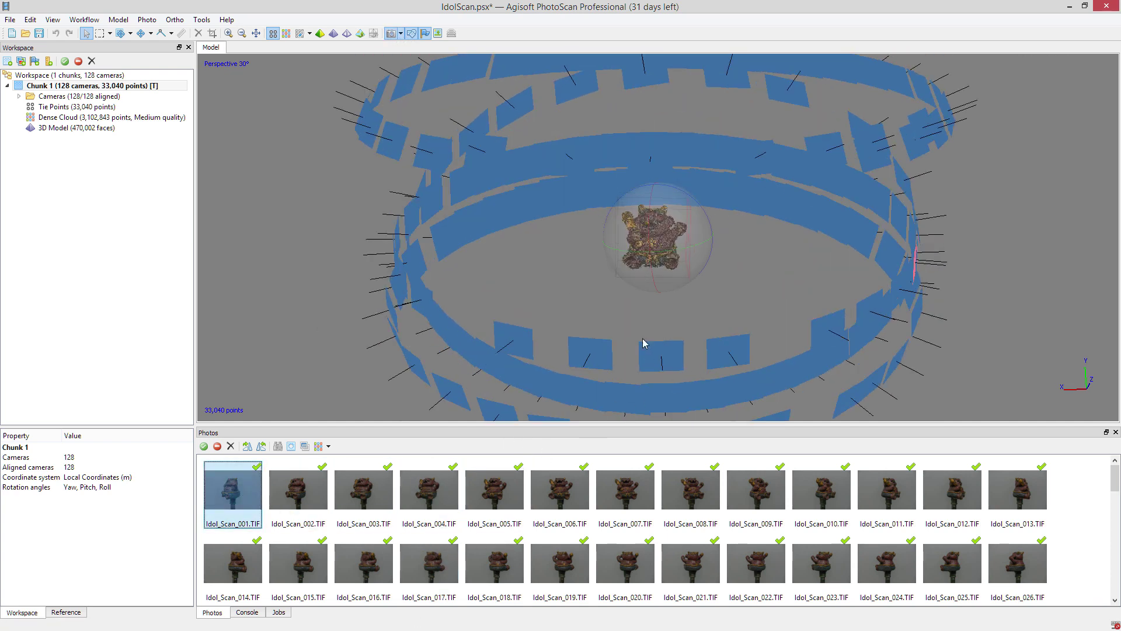
{"action": "scroll", "coordinate": [644, 342], "scroll_direction": "down", "scroll_amount": 2}
Step: Orbit and zoom to inspect the camera rings edge-on and from below the point cloud
{"action": "left_click_drag", "start_coordinate": [689, 270], "coordinate": [669, 209]}
{"action": "left_click_drag", "start_coordinate": [647, 298], "coordinate": [684, 346]}
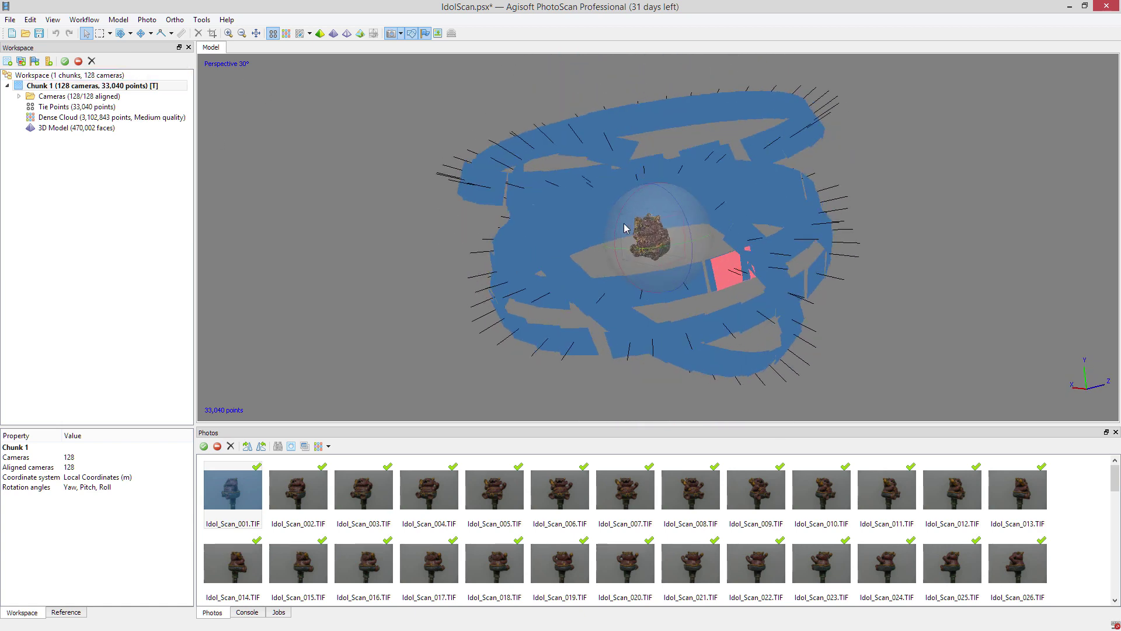
{"action": "left_click_drag", "start_coordinate": [610, 270], "coordinate": [669, 214]}
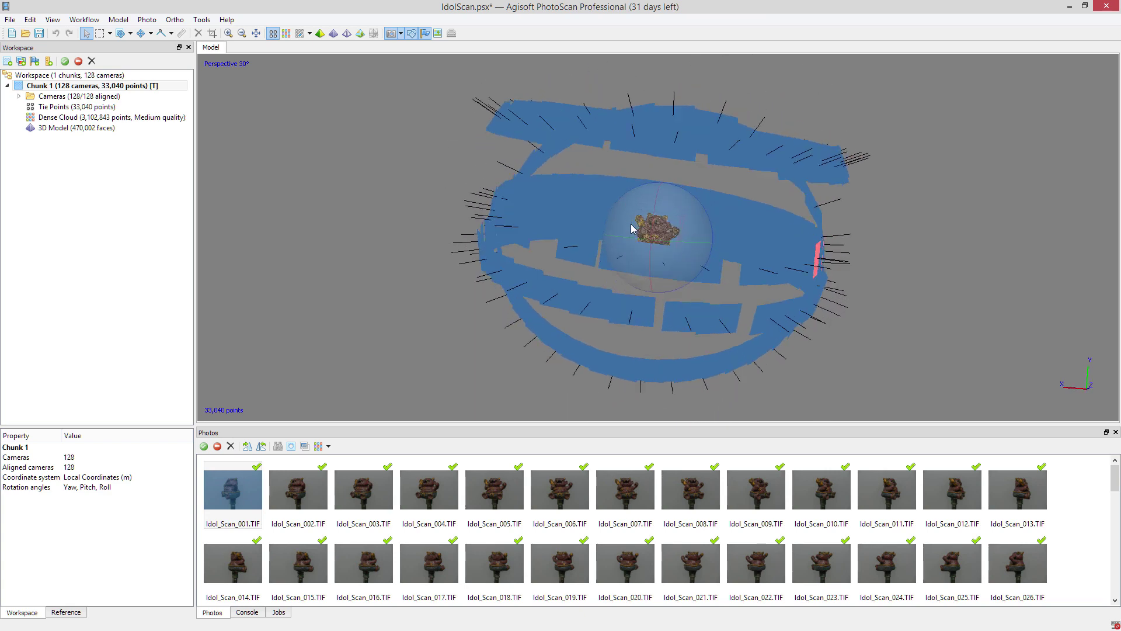
{"action": "left_click_drag", "start_coordinate": [631, 224], "coordinate": [633, 238]}
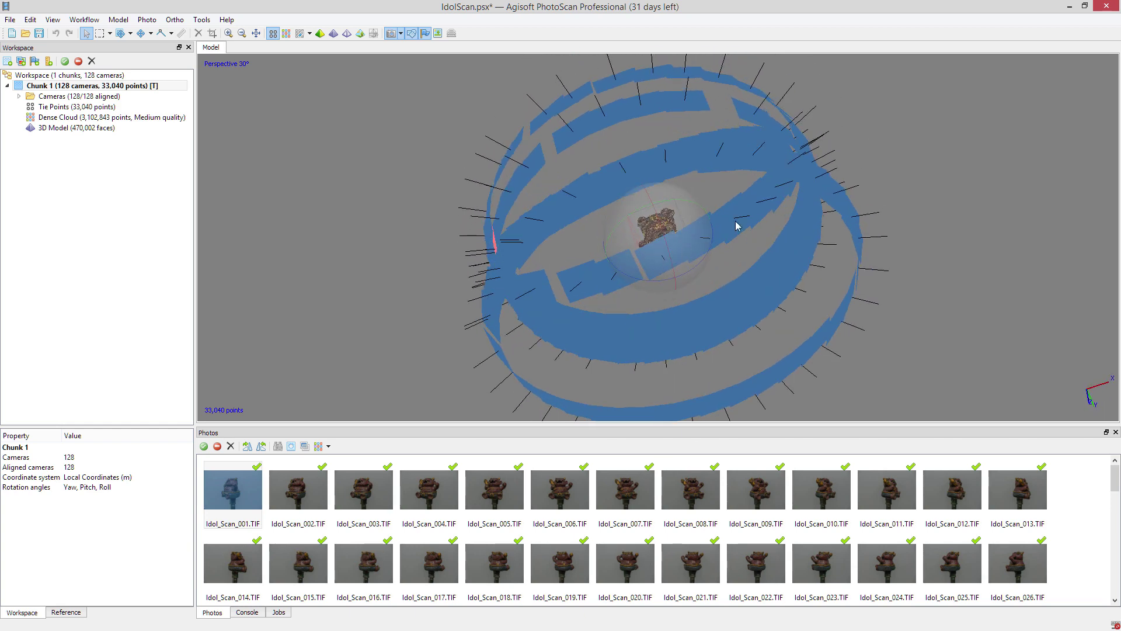
{"action": "left_click_drag", "start_coordinate": [736, 226], "coordinate": [638, 333]}
{"action": "scroll", "coordinate": [642, 253], "scroll_direction": "up", "scroll_amount": 5}
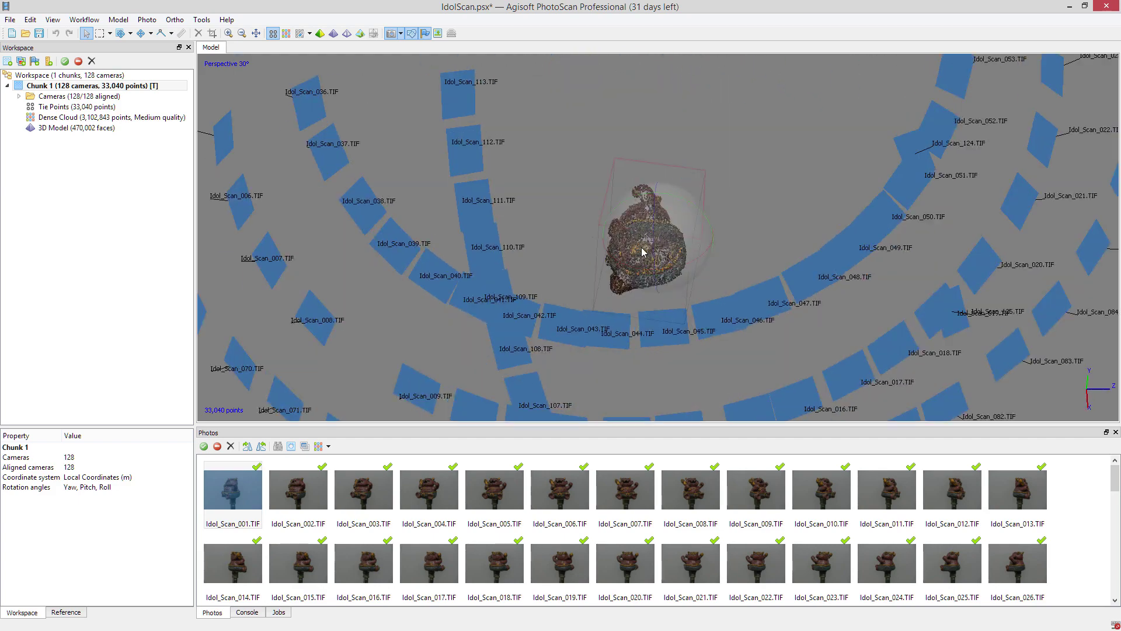
{"action": "left_click_drag", "start_coordinate": [643, 252], "coordinate": [655, 272]}
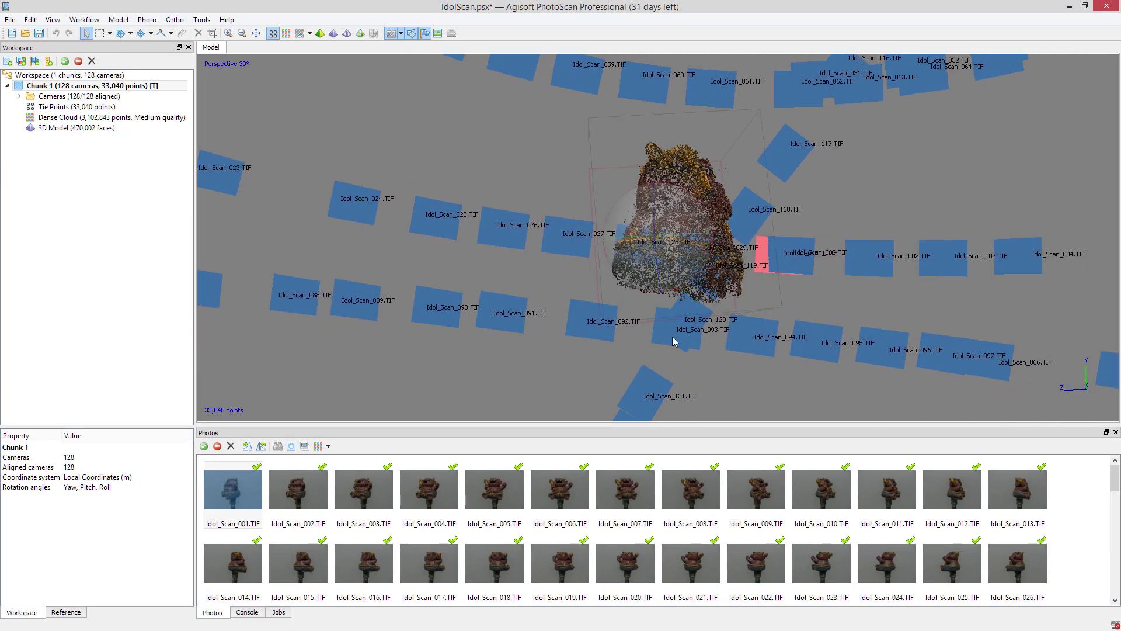
{"action": "left_click_drag", "start_coordinate": [666, 257], "coordinate": [689, 251]}
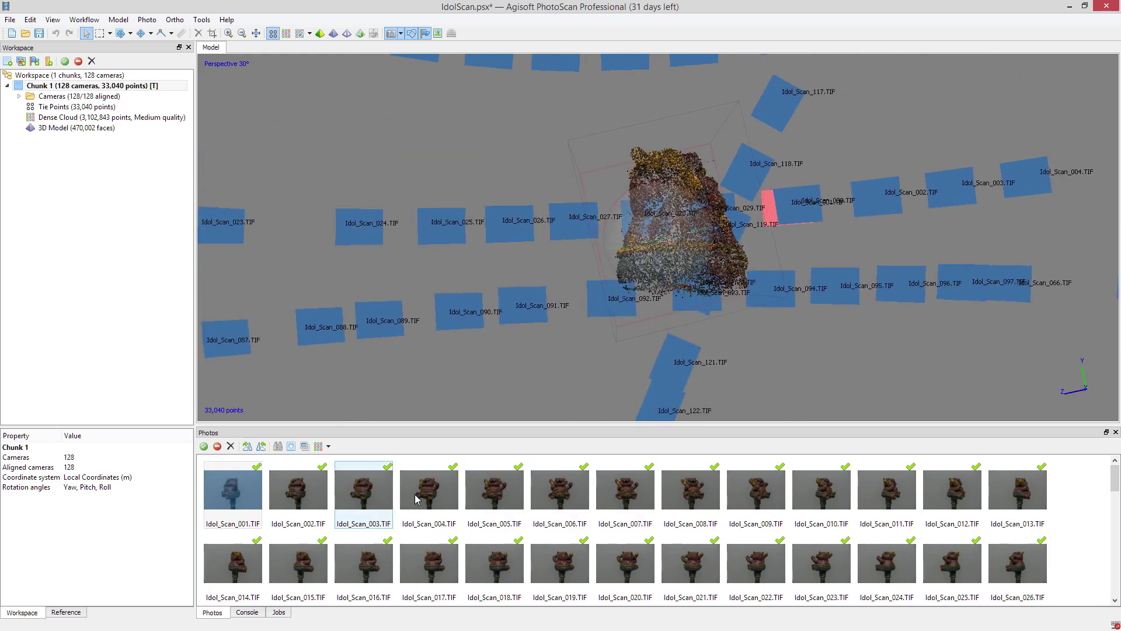
{"action": "key", "text": "alt+Tab"}
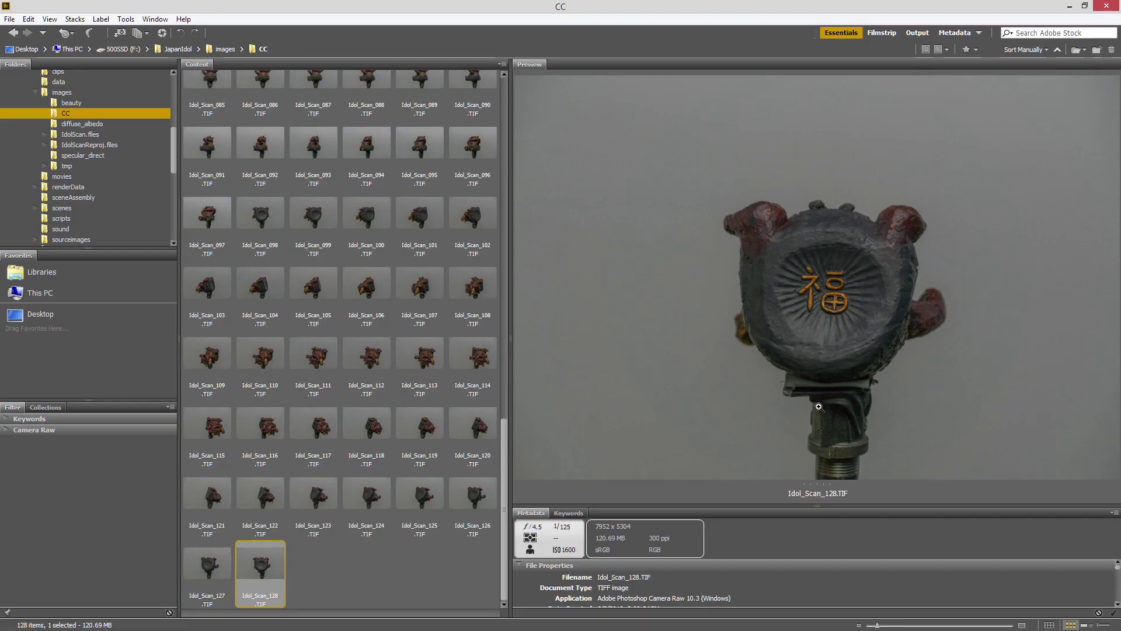
Step: Preview Idol_Scan_022, minimise Bridge, and rotate PhotoScan's point cloud view
{"action": "scroll", "coordinate": [349, 188], "scroll_direction": "up", "scroll_amount": 15}
{"action": "left_click", "coordinate": [349, 190]}
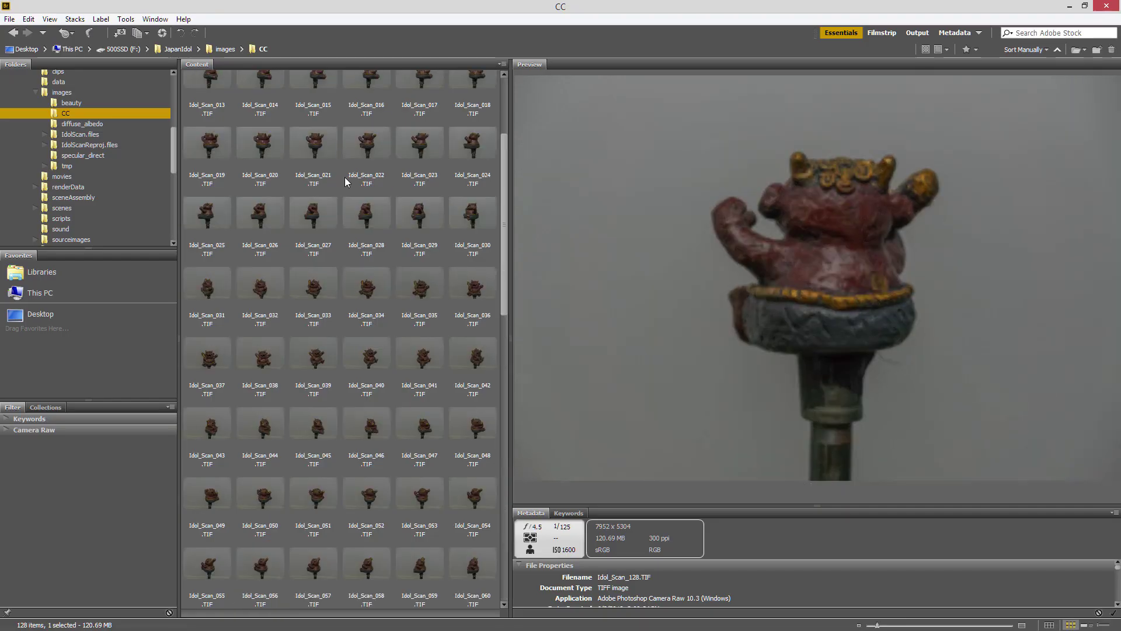
{"action": "scroll", "coordinate": [339, 196], "scroll_direction": "up", "scroll_amount": 1}
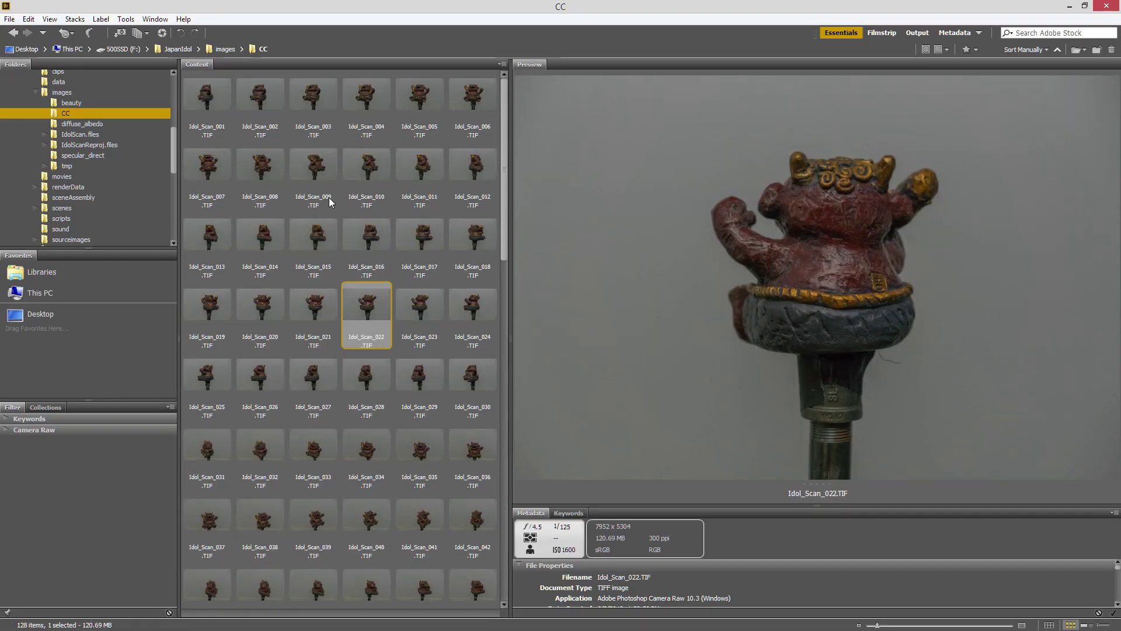
{"action": "left_click", "coordinate": [1071, 7]}
{"action": "left_click_drag", "start_coordinate": [681, 269], "coordinate": [664, 227]}
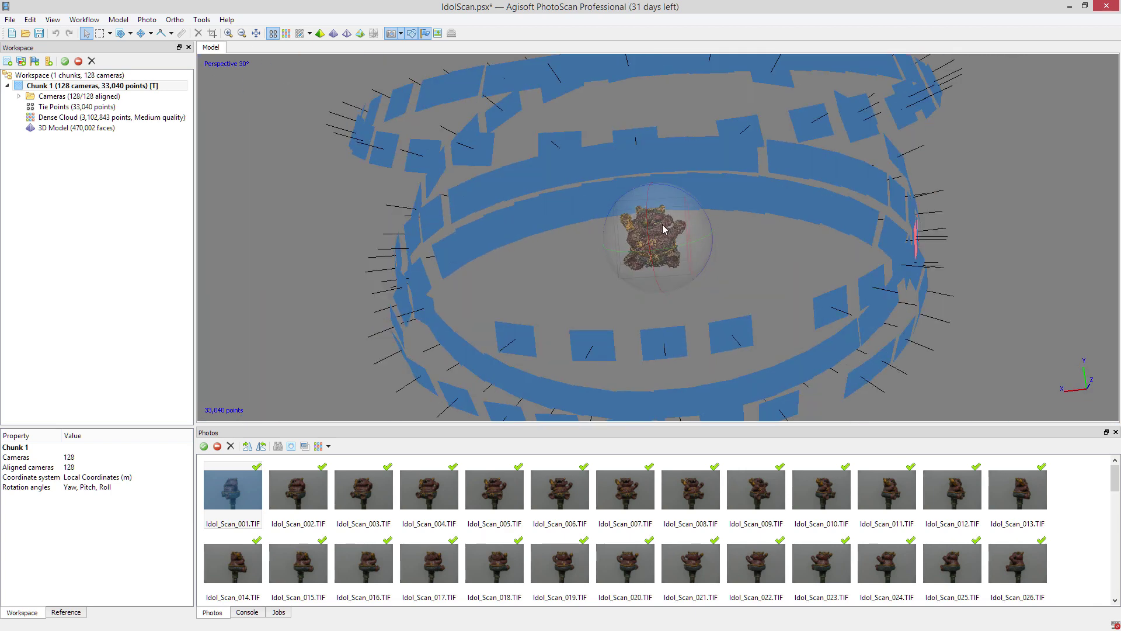
{"action": "scroll", "coordinate": [664, 228], "scroll_direction": "up", "scroll_amount": 4}
{"action": "scroll", "coordinate": [666, 231], "scroll_direction": "down", "scroll_amount": 3}
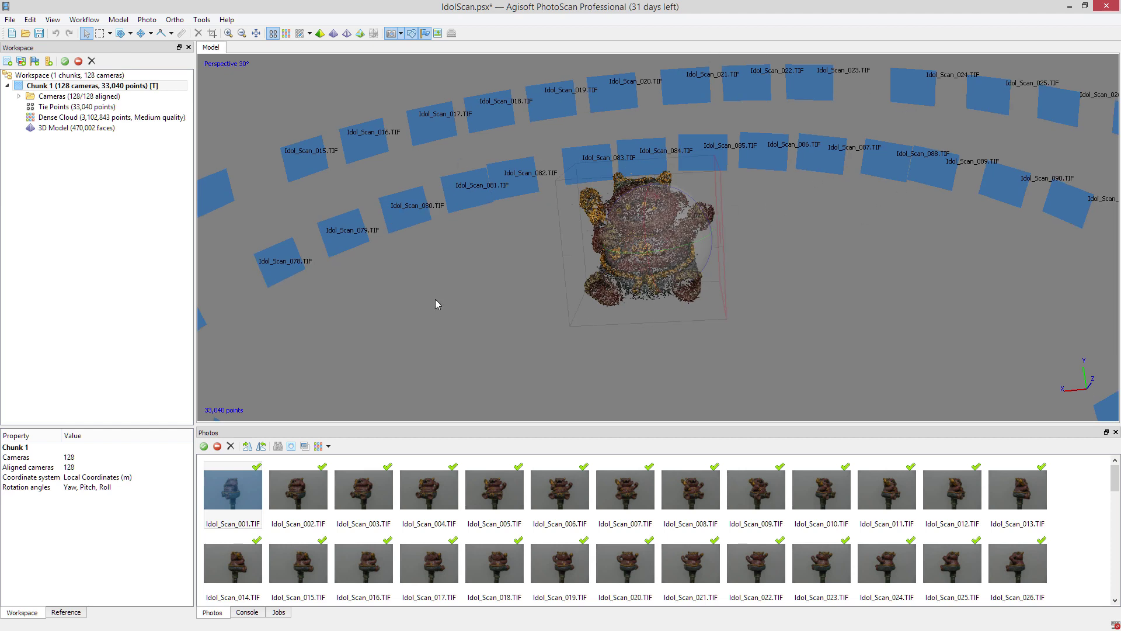
{"action": "left_click", "coordinate": [390, 33]}
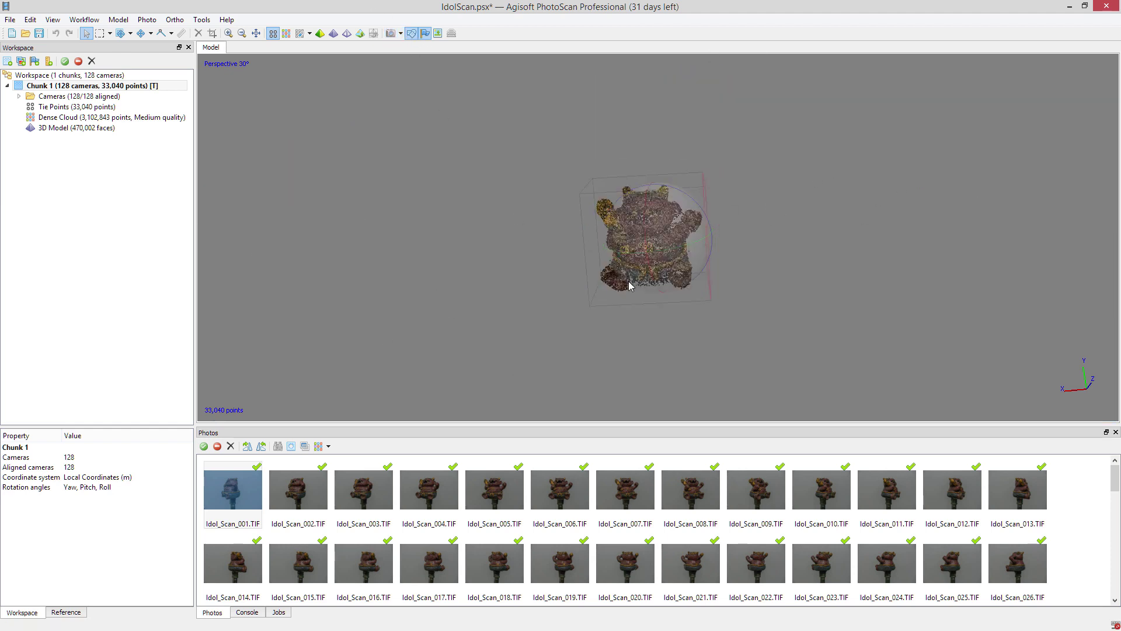
{"action": "scroll", "coordinate": [686, 243], "scroll_direction": "down", "scroll_amount": 3}
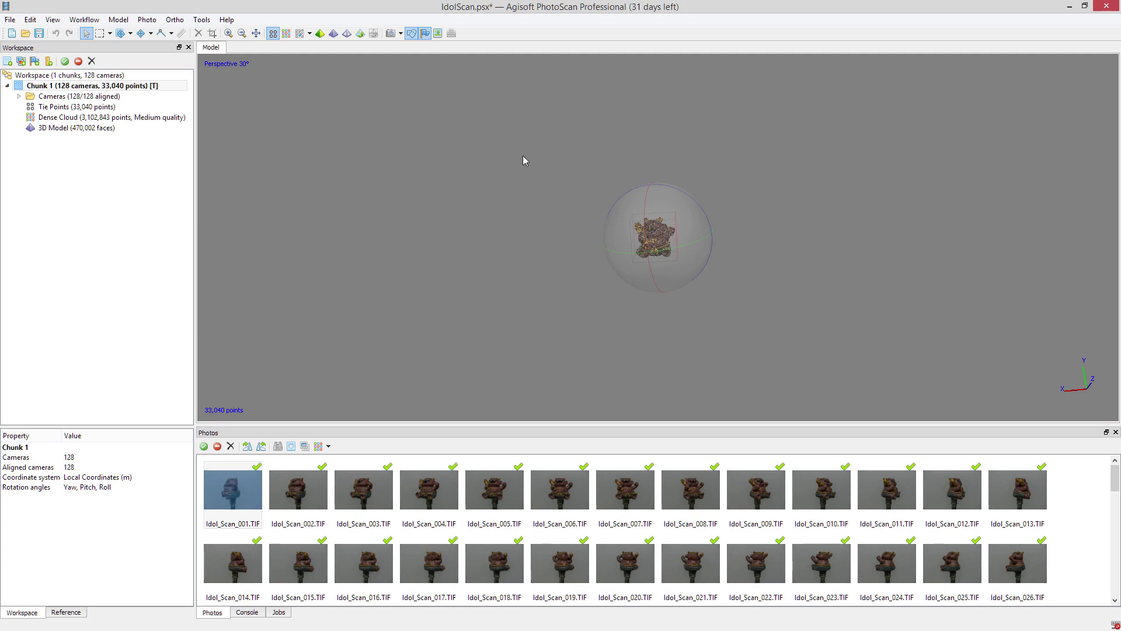
{"action": "scroll", "coordinate": [675, 200], "scroll_direction": "up", "scroll_amount": 3}
{"action": "left_click_drag", "start_coordinate": [675, 200], "coordinate": [483, 168]}
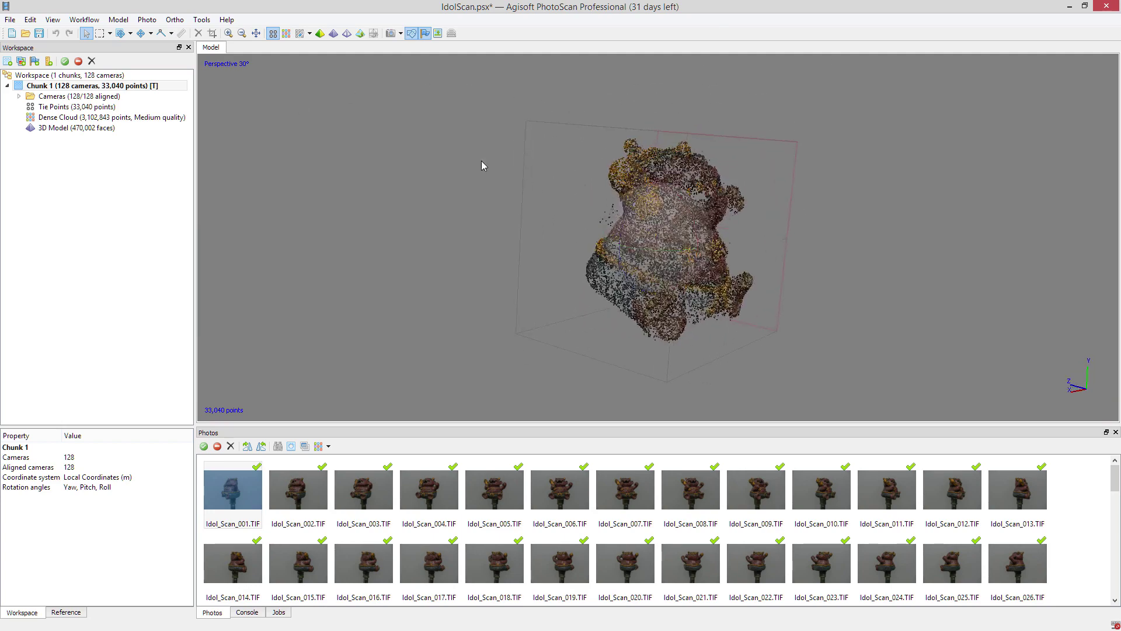
{"action": "left_click", "coordinate": [390, 32]}
{"action": "left_click_drag", "start_coordinate": [727, 232], "coordinate": [616, 232]}
{"action": "scroll", "coordinate": [638, 230], "scroll_direction": "up", "scroll_amount": 3}
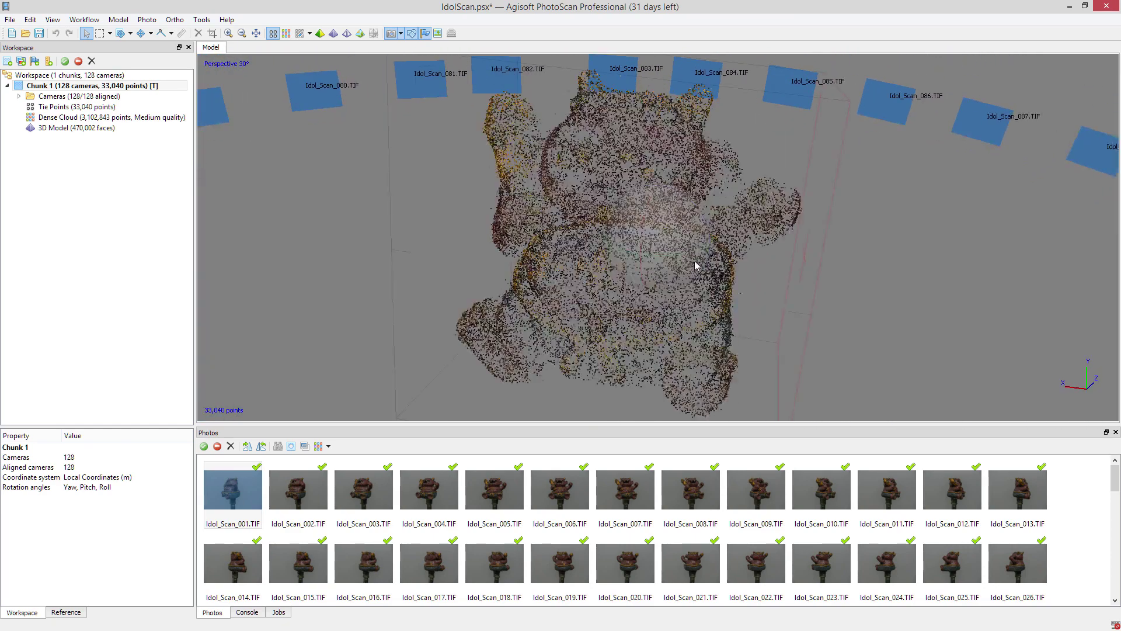
{"action": "scroll", "coordinate": [692, 265], "scroll_direction": "down", "scroll_amount": 3}
{"action": "left_click_drag", "start_coordinate": [692, 265], "coordinate": [628, 245]}
{"action": "scroll", "coordinate": [657, 248], "scroll_direction": "down", "scroll_amount": 5}
{"action": "scroll", "coordinate": [697, 238], "scroll_direction": "up", "scroll_amount": 5}
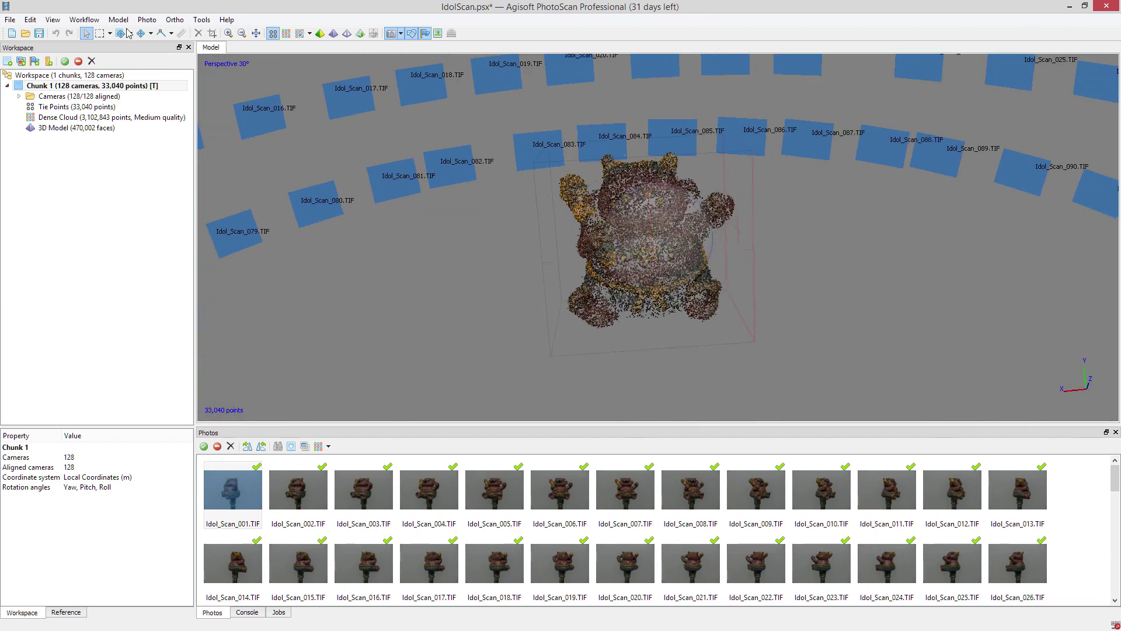
{"action": "left_click", "coordinate": [68, 21]}
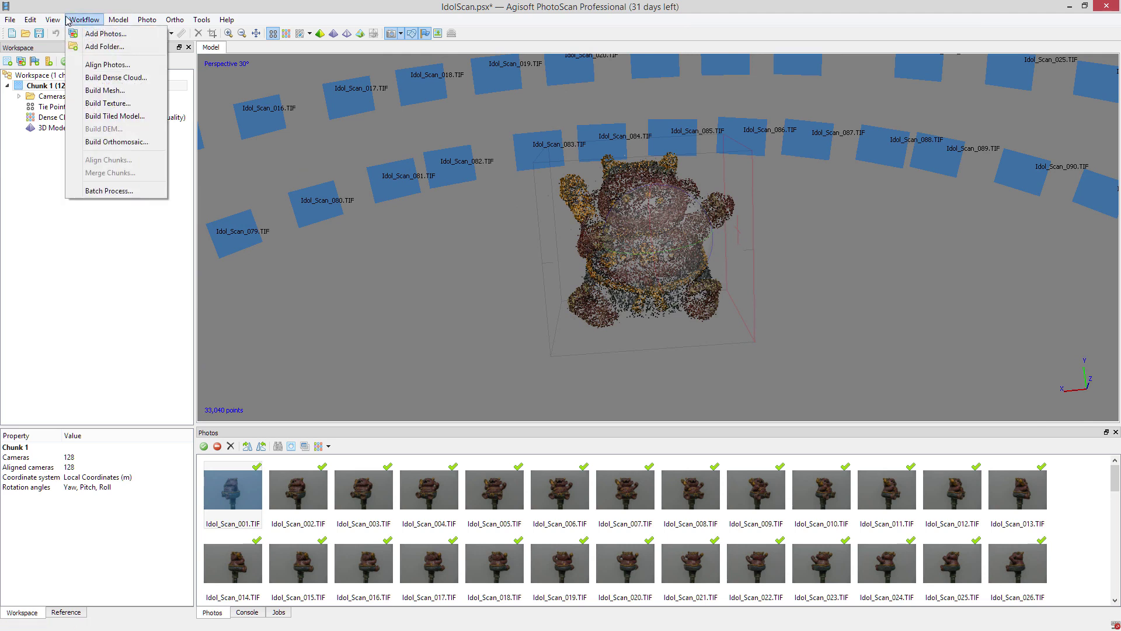
{"action": "left_click", "coordinate": [139, 83]}
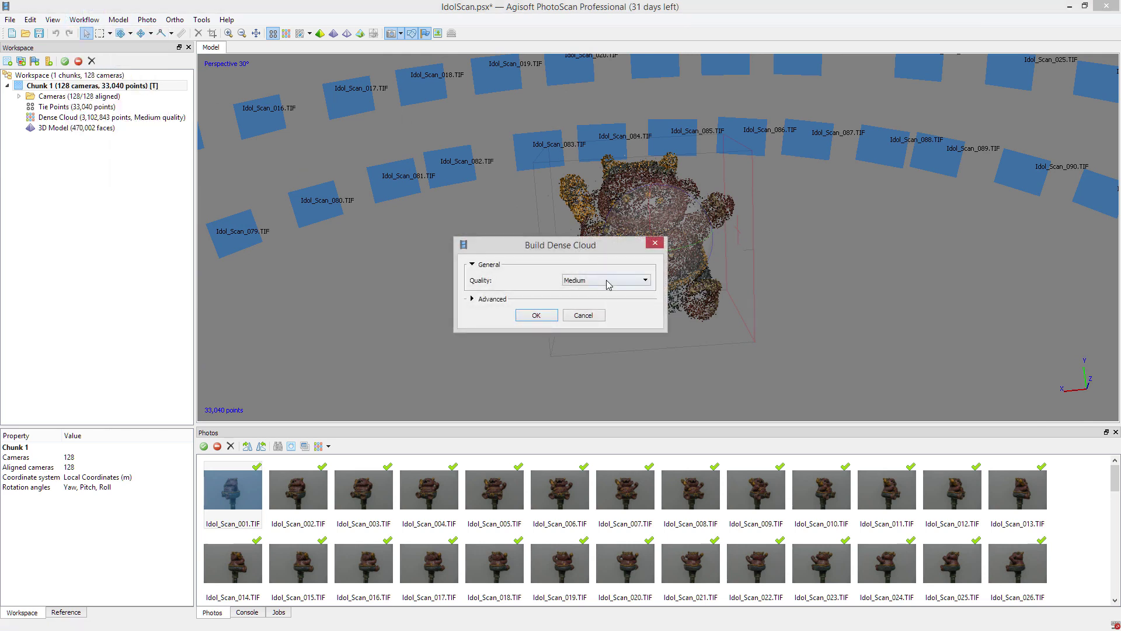
{"action": "left_click", "coordinate": [607, 284]}
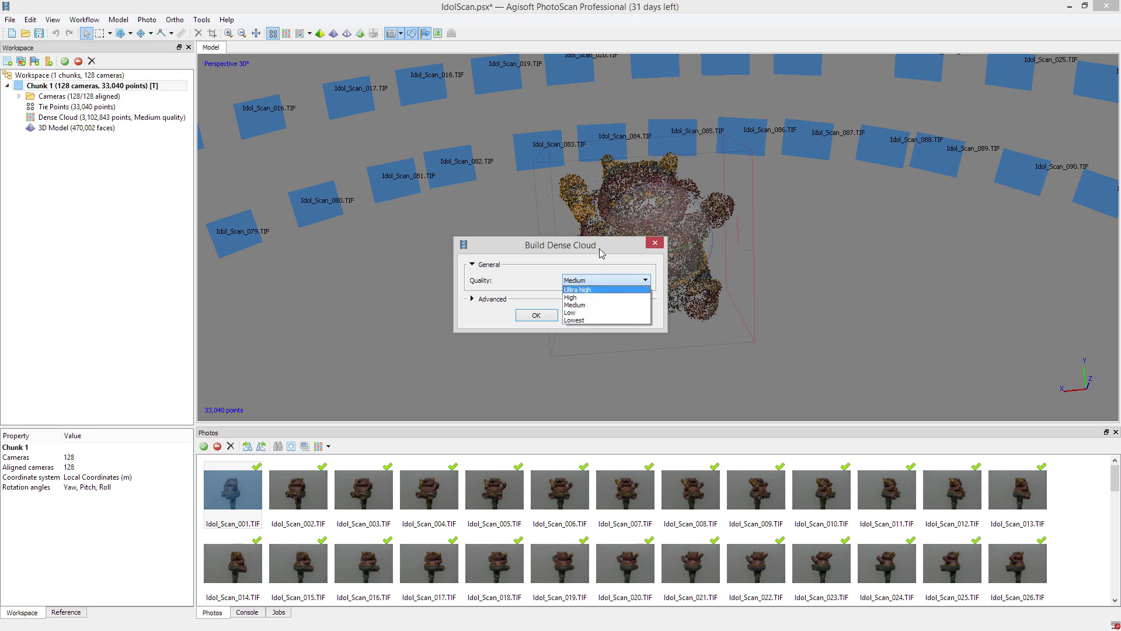
{"action": "left_click", "coordinate": [584, 305]}
{"action": "left_click", "coordinate": [580, 315]}
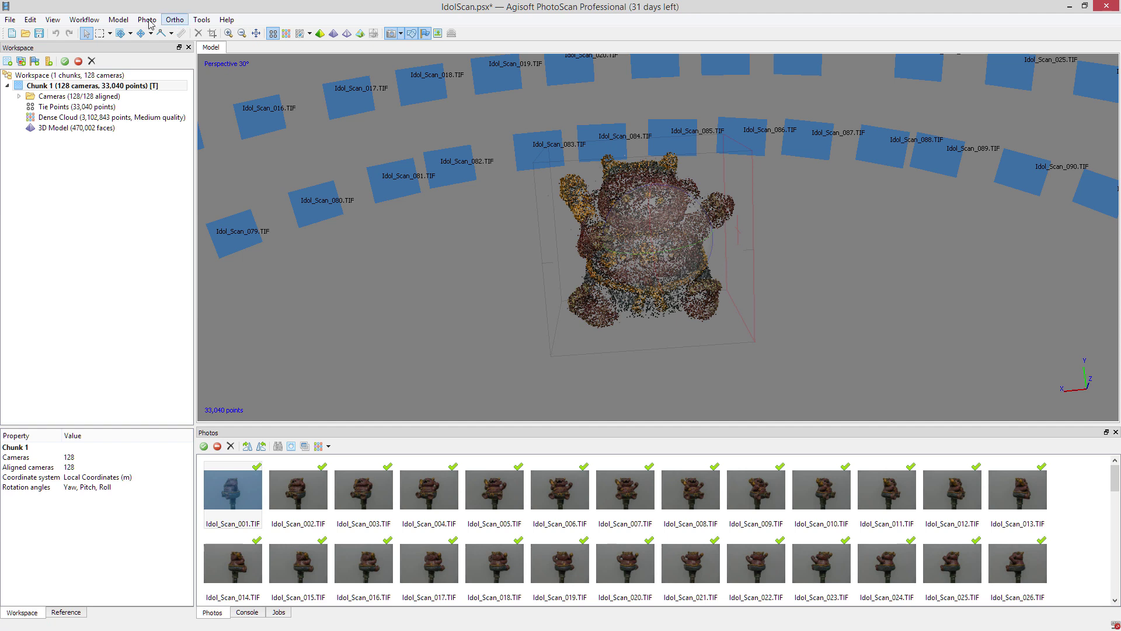
Step: Display the idol's 3,102,843-point dense cloud and orbit around it to inspect it
{"action": "left_click", "coordinate": [286, 36]}
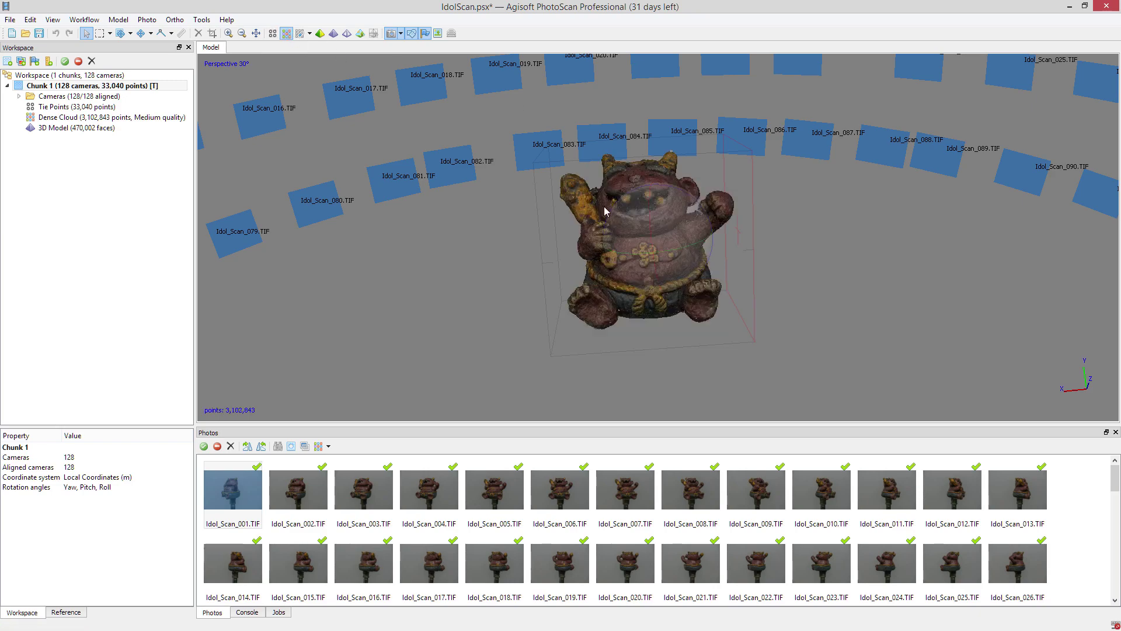
{"action": "scroll", "coordinate": [605, 212], "scroll_direction": "up", "scroll_amount": 10}
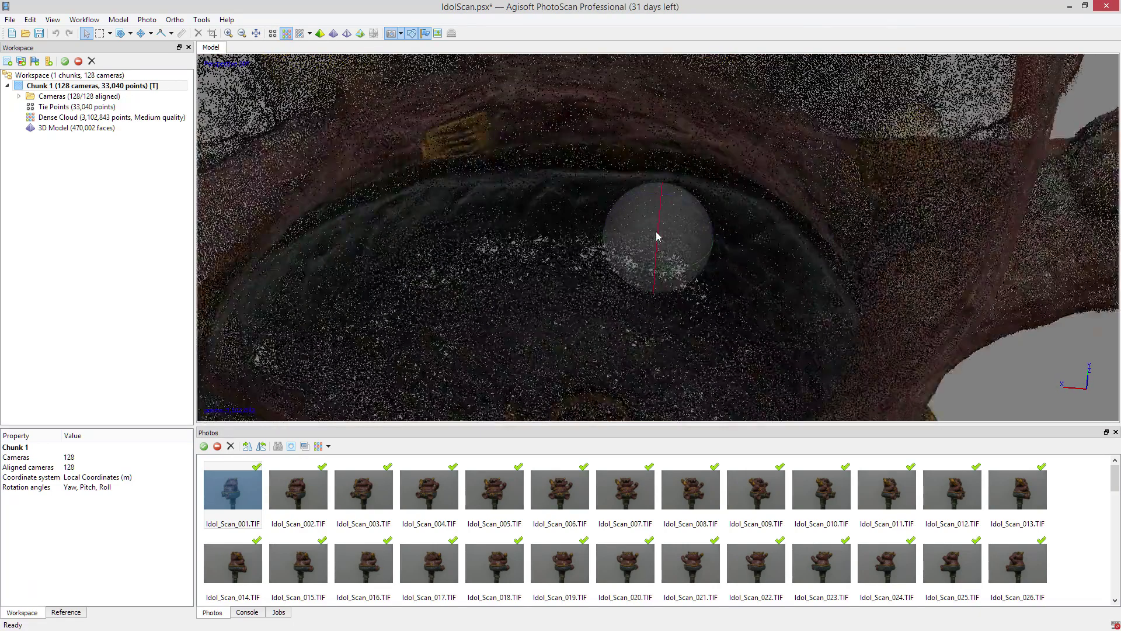
{"action": "scroll", "coordinate": [657, 236], "scroll_direction": "down", "scroll_amount": 10}
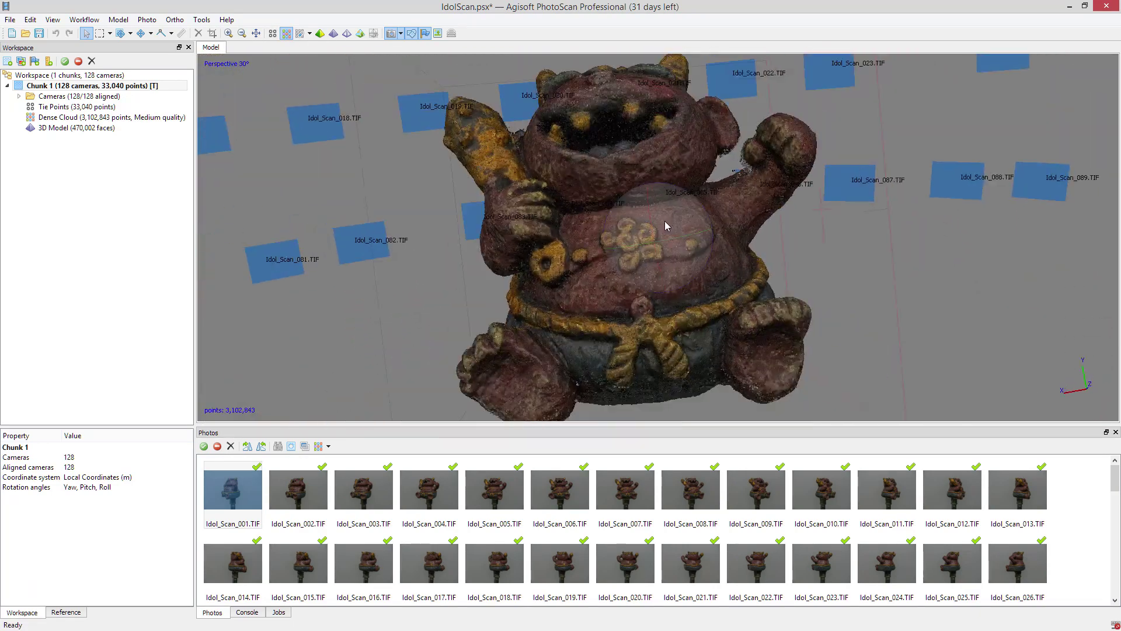
{"action": "left_click_drag", "start_coordinate": [668, 226], "coordinate": [629, 245]}
{"action": "scroll", "coordinate": [670, 226], "scroll_direction": "down", "scroll_amount": 5}
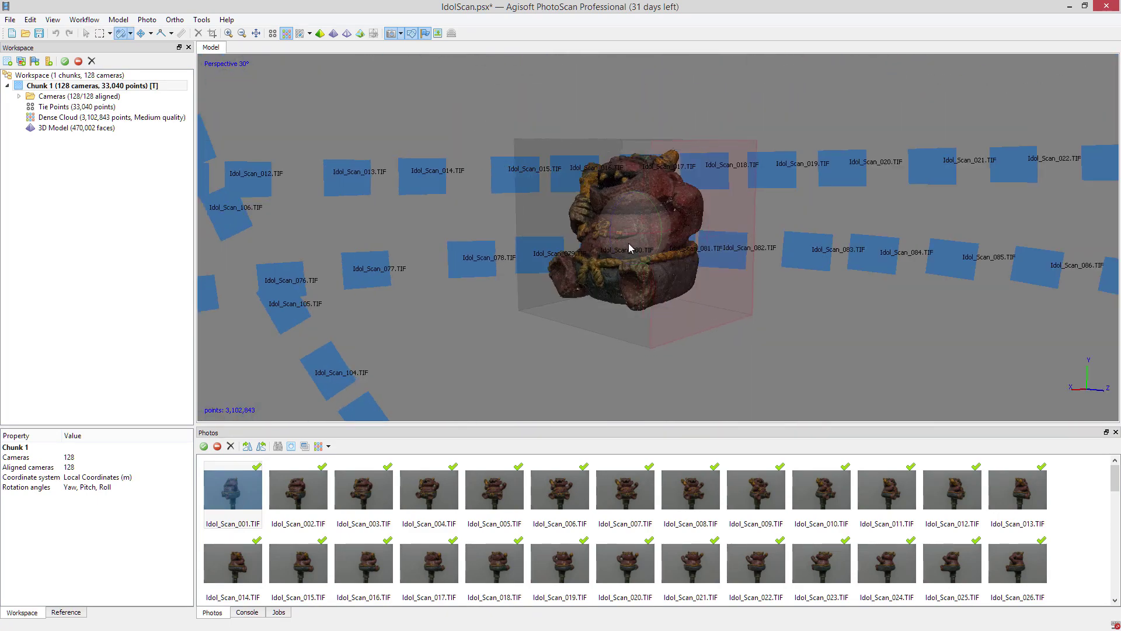
Step: With Resize Region, pull the region box's top and left sides in tight around the idol's dense cloud
{"action": "left_click", "coordinate": [131, 34]}
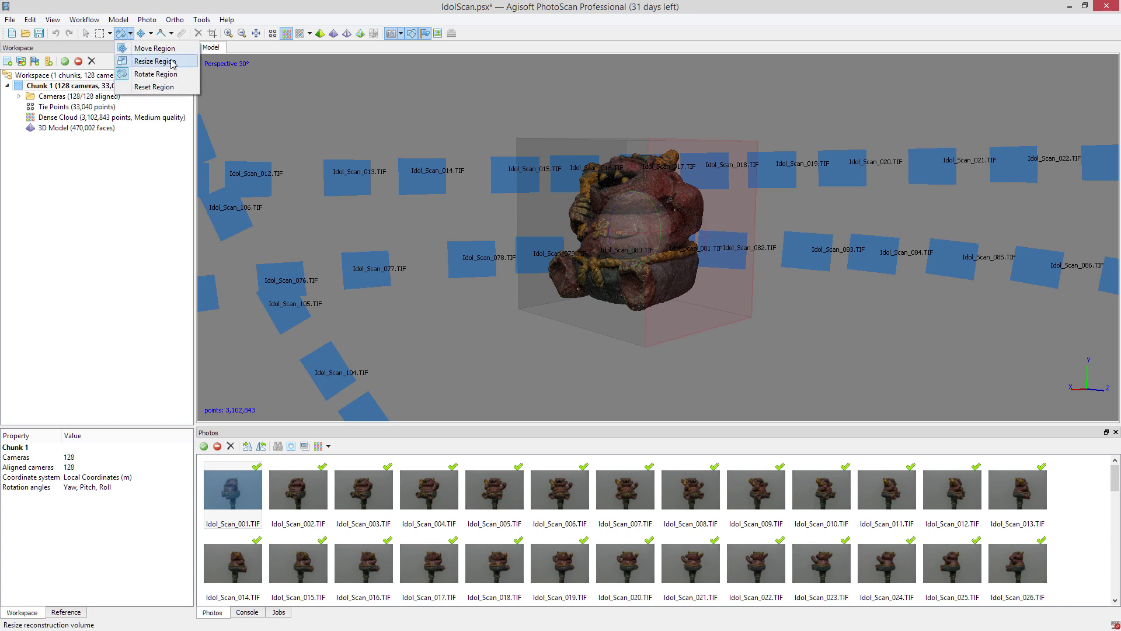
{"action": "left_click", "coordinate": [153, 60]}
{"action": "left_click_drag", "start_coordinate": [655, 141], "coordinate": [655, 175]}
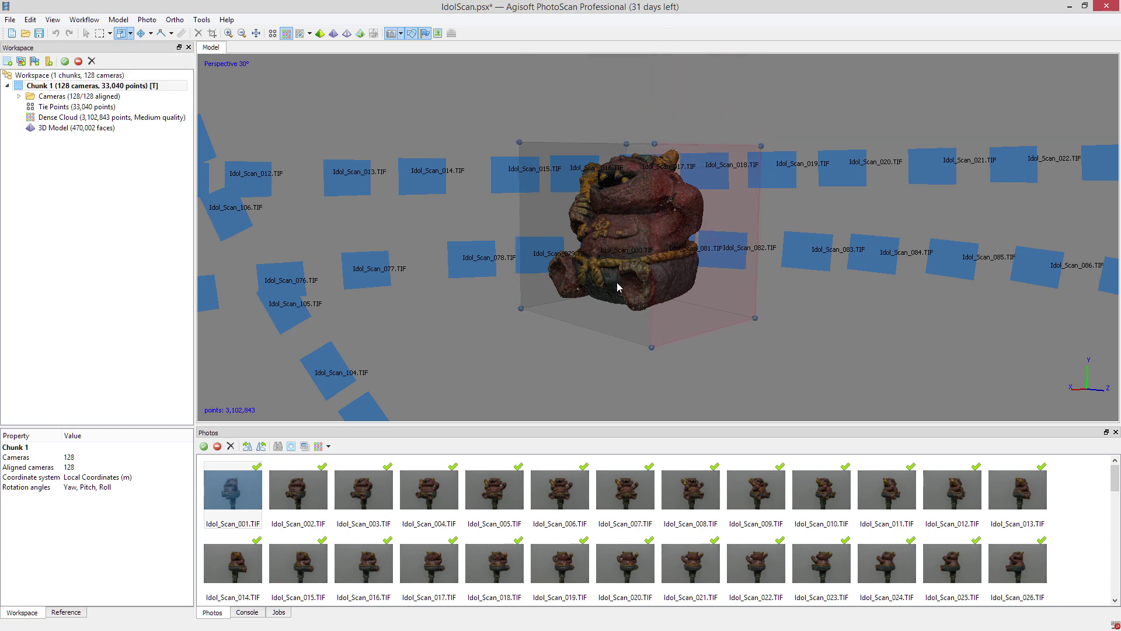
{"action": "left_click_drag", "start_coordinate": [626, 270], "coordinate": [748, 323]}
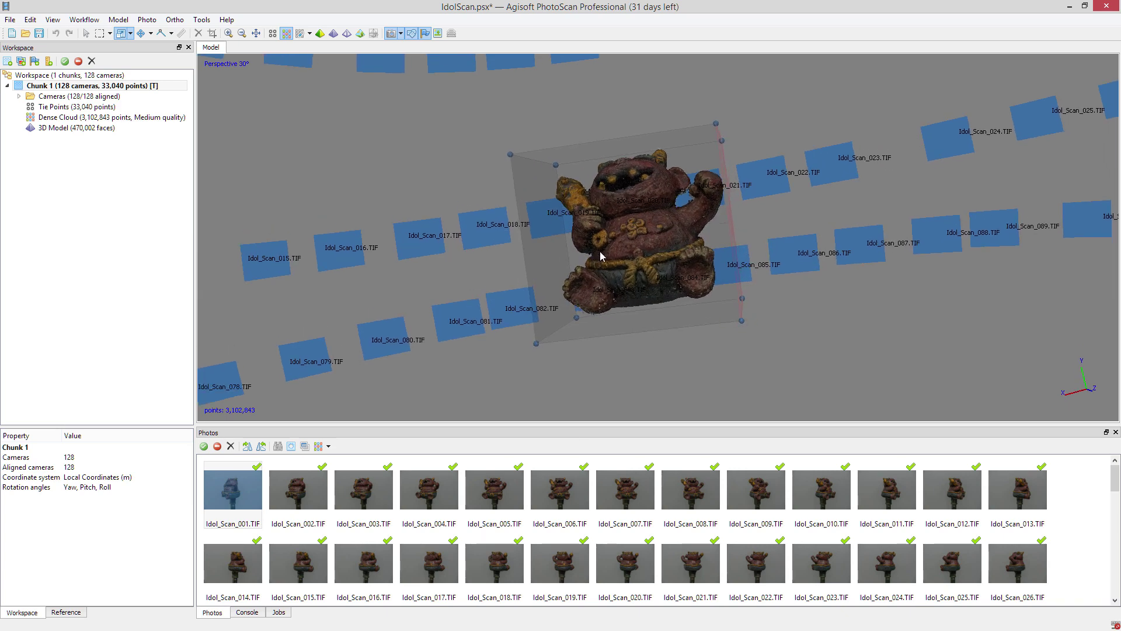
{"action": "mouse_move", "coordinate": [600, 255]}
{"action": "left_mouse_down"}
{"action": "mouse_move", "coordinate": [601, 245]}
{"action": "mouse_move", "coordinate": [611, 263]}
{"action": "left_mouse_up"}
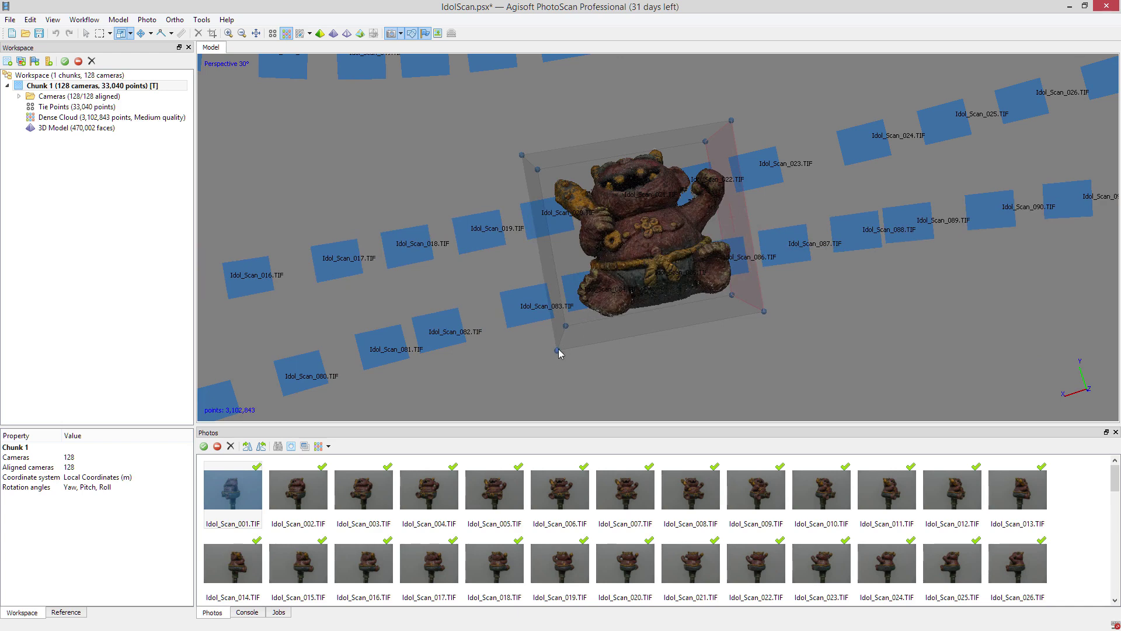
{"action": "left_click_drag", "start_coordinate": [558, 353], "coordinate": [570, 349]}
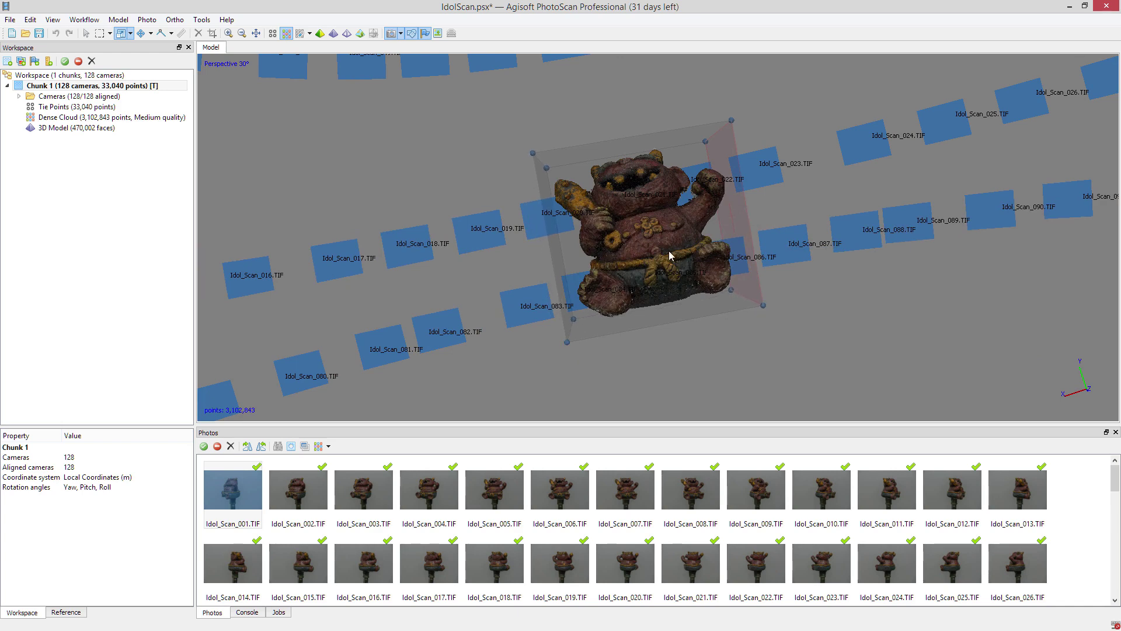
{"action": "left_click_drag", "start_coordinate": [670, 256], "coordinate": [640, 218]}
{"action": "scroll", "coordinate": [658, 243], "scroll_direction": "up", "scroll_amount": 5}
{"action": "scroll", "coordinate": [648, 227], "scroll_direction": "down", "scroll_amount": 5}
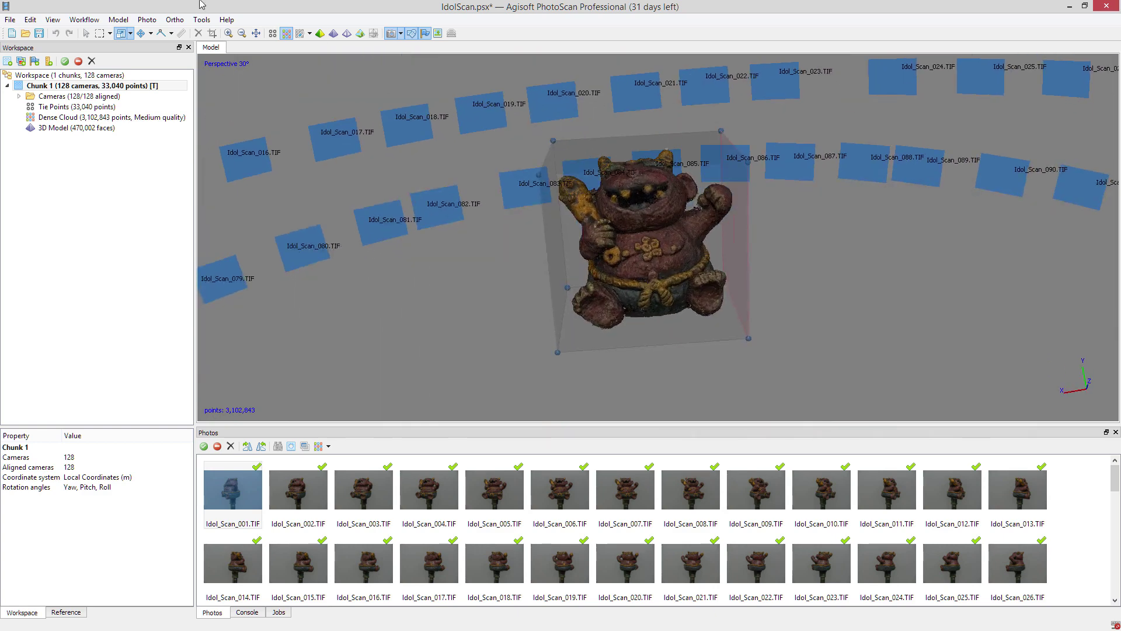
{"action": "left_click", "coordinate": [121, 34]}
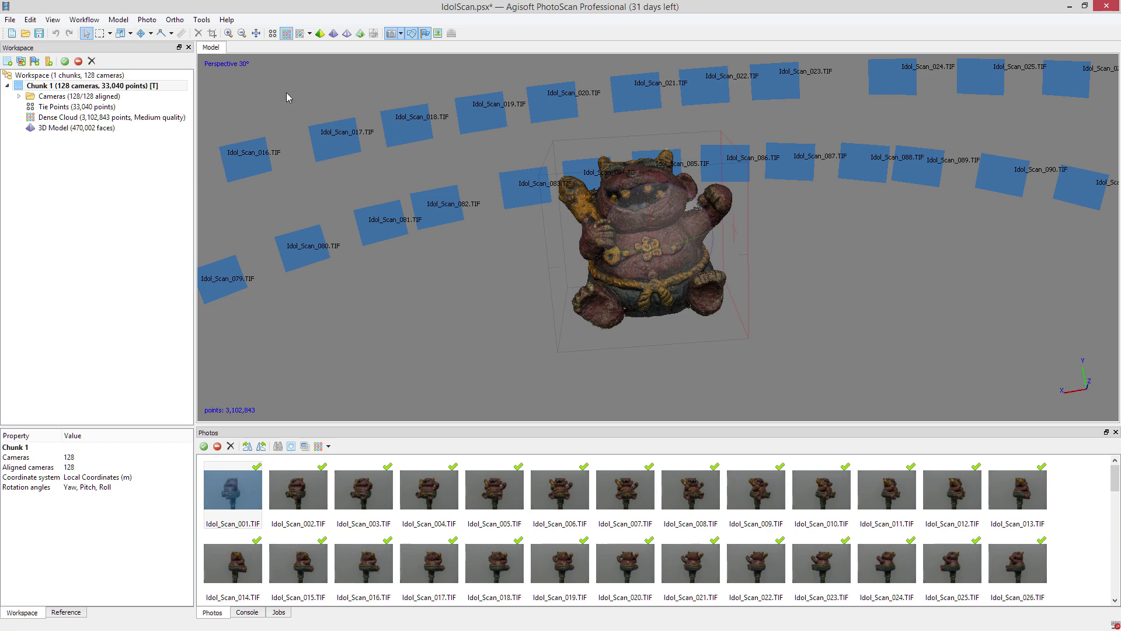
{"action": "left_click_drag", "start_coordinate": [664, 235], "coordinate": [653, 226]}
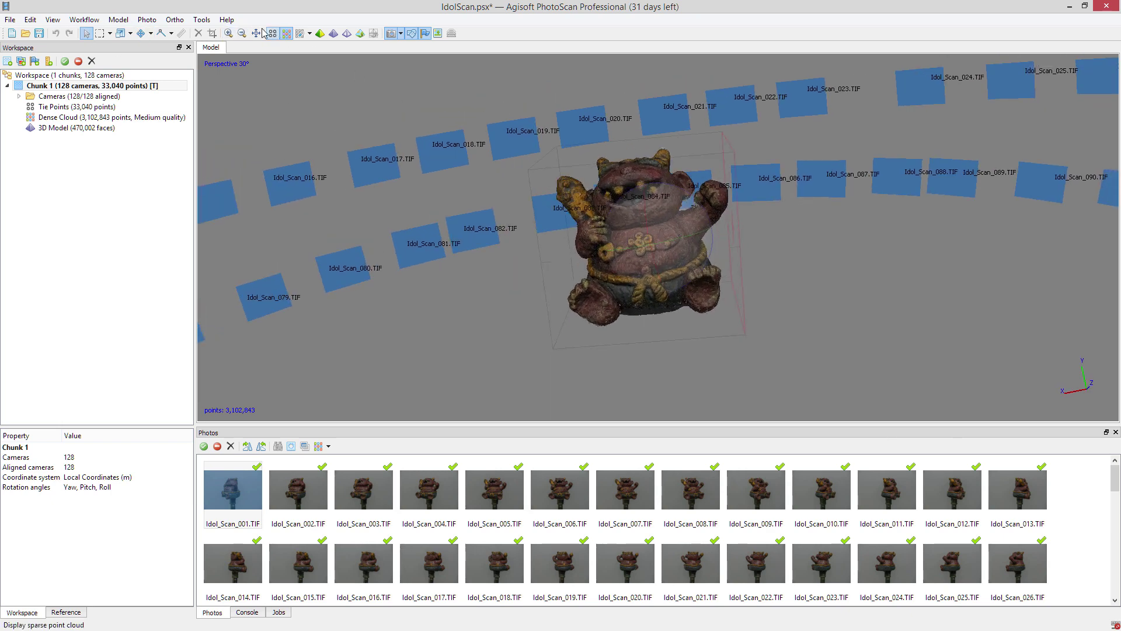
{"action": "left_click", "coordinate": [116, 20]}
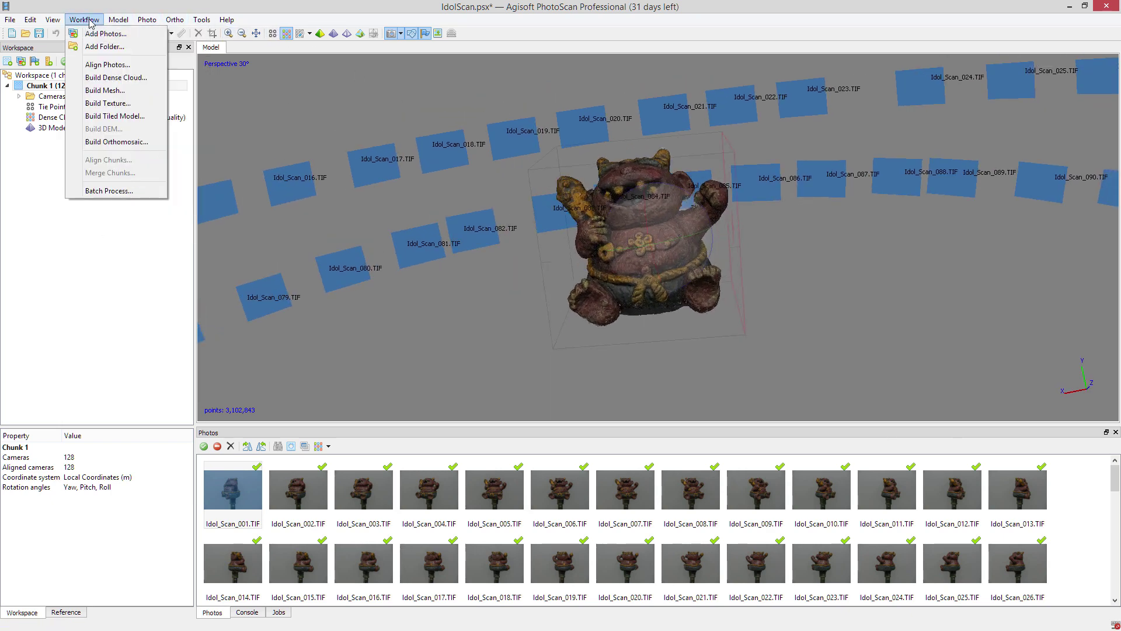
{"action": "left_click", "coordinate": [133, 91]}
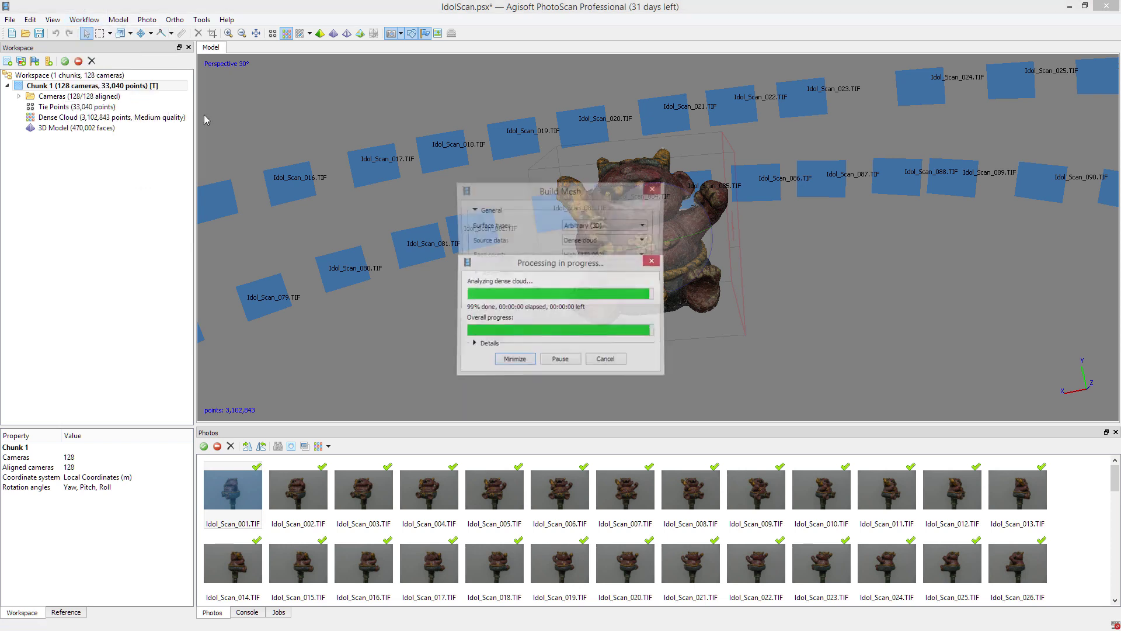
{"action": "left_click", "coordinate": [610, 227]}
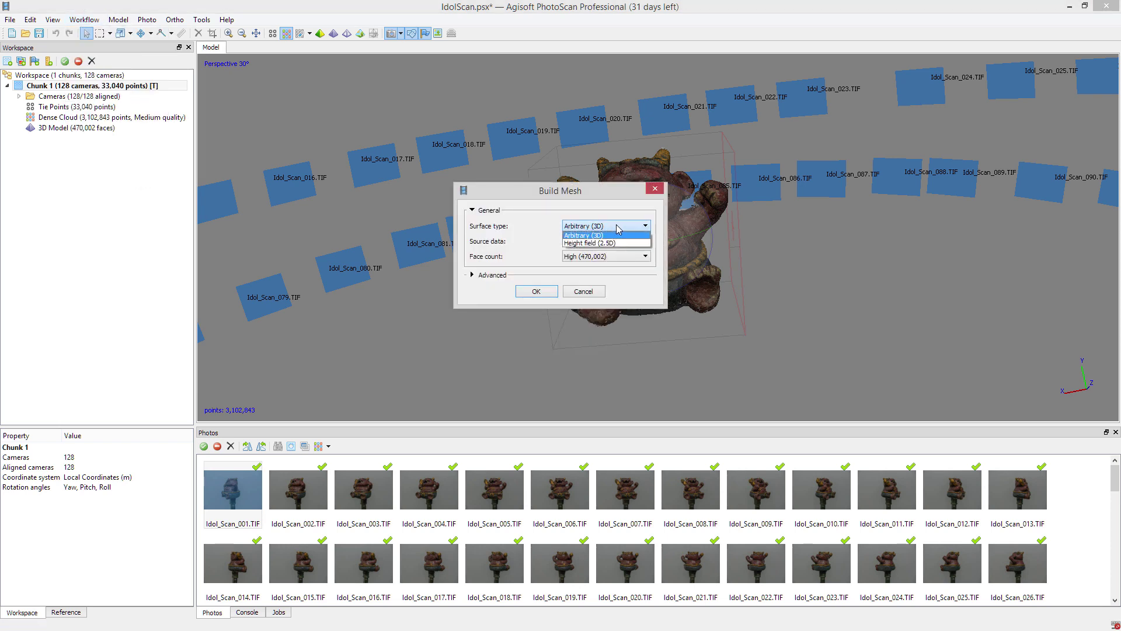
{"action": "left_click", "coordinate": [621, 226]}
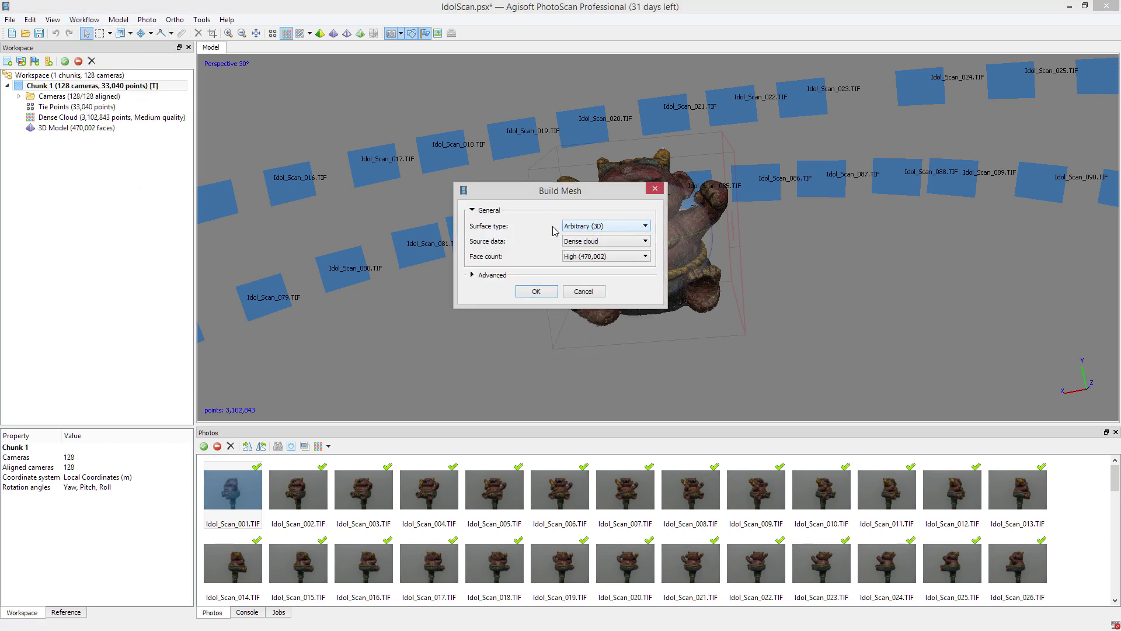
{"action": "left_click", "coordinate": [627, 225]}
{"action": "left_click", "coordinate": [622, 244]}
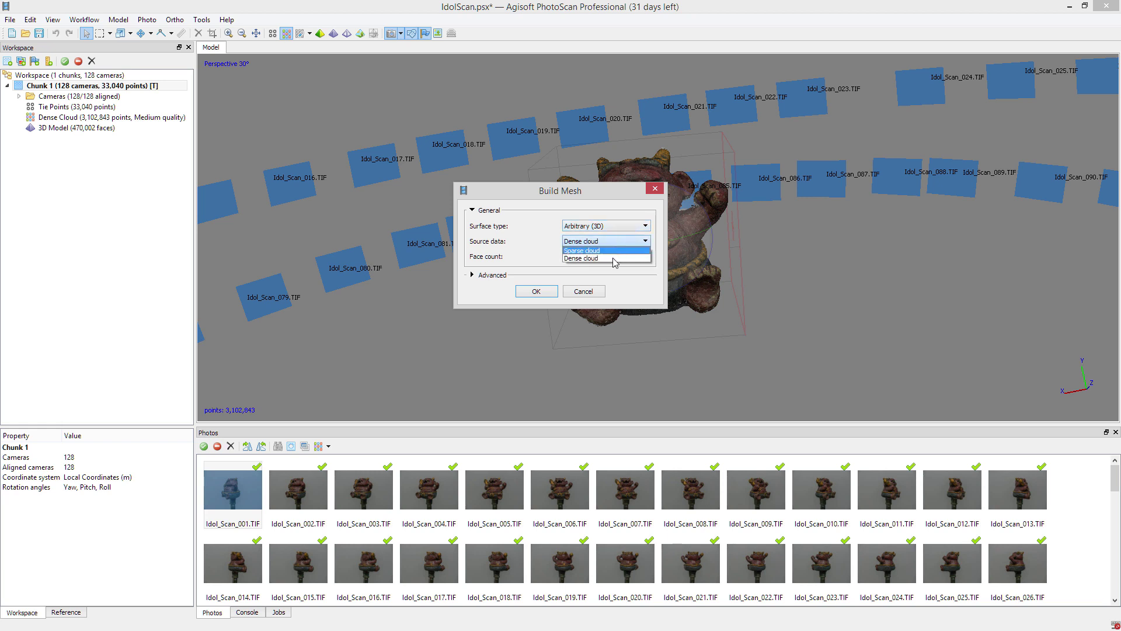
{"action": "left_click", "coordinate": [603, 259]}
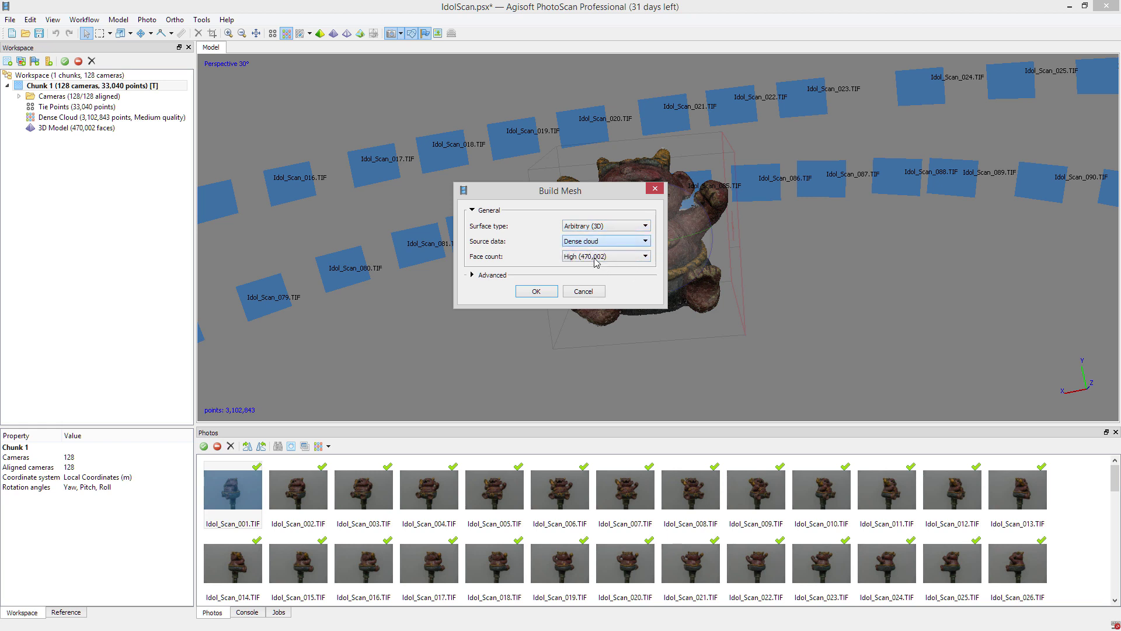
{"action": "left_click", "coordinate": [608, 258]}
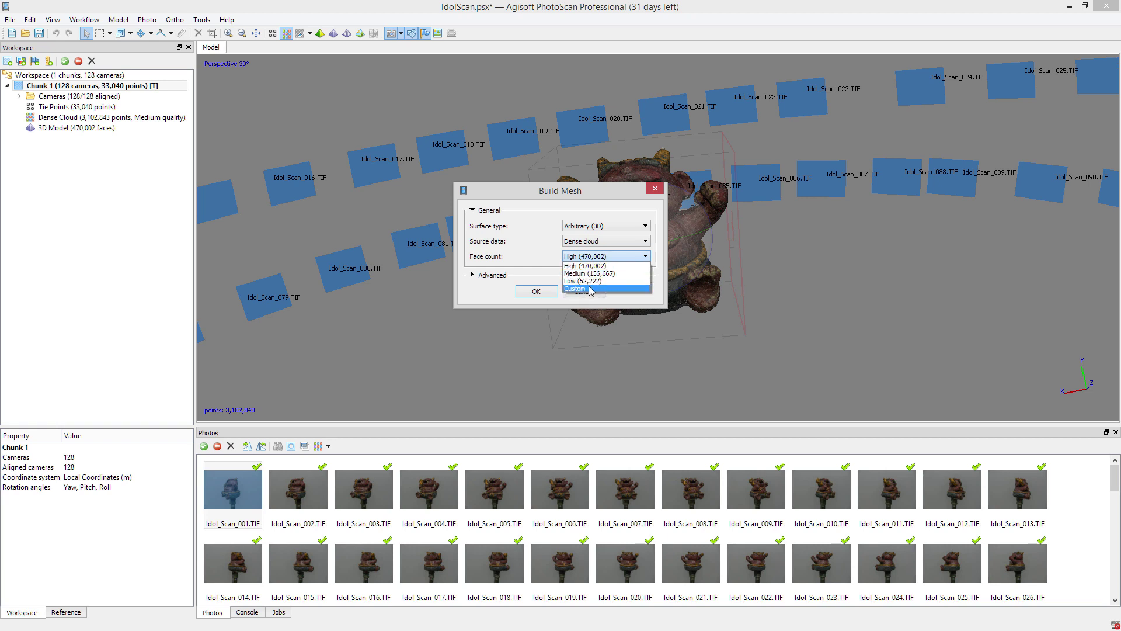
{"action": "left_click", "coordinate": [609, 266]}
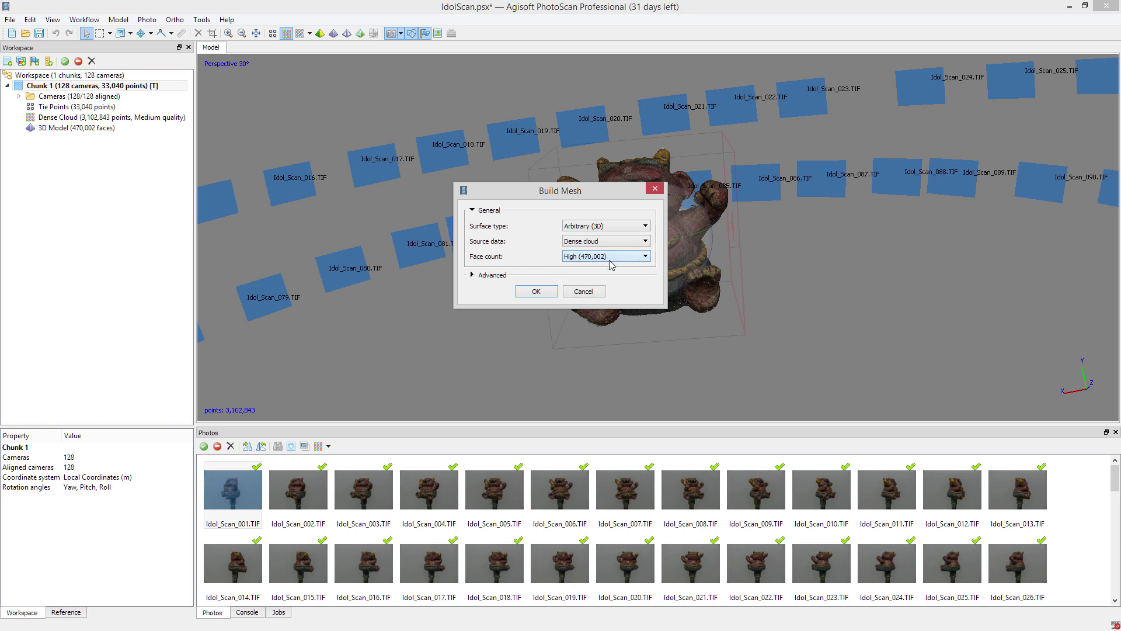
{"action": "left_click", "coordinate": [615, 258]}
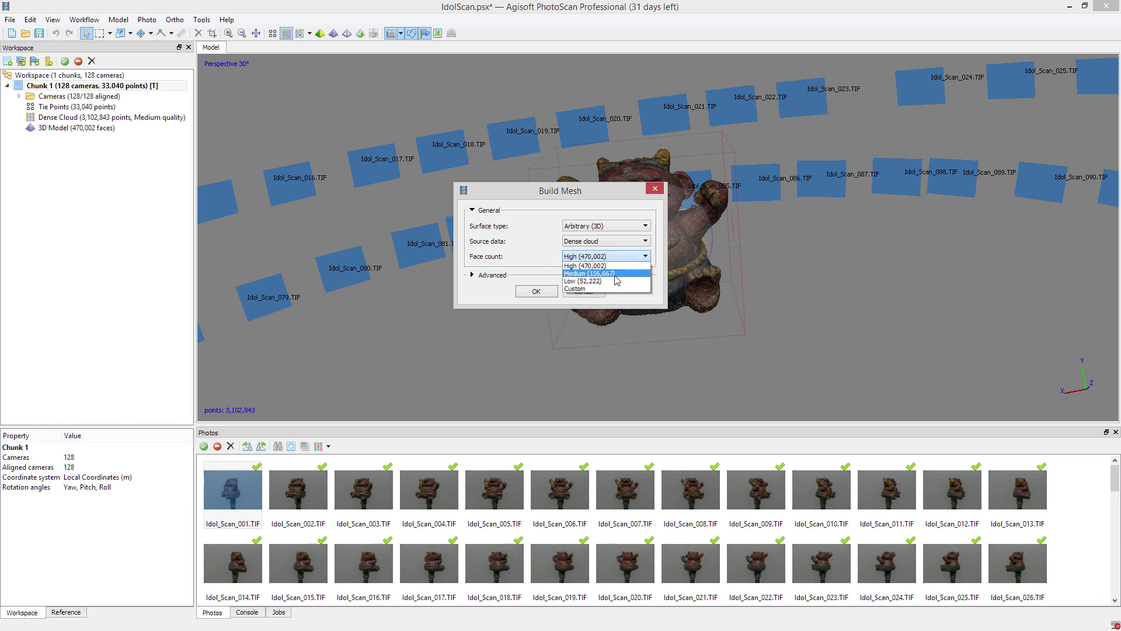
{"action": "left_click", "coordinate": [609, 260]}
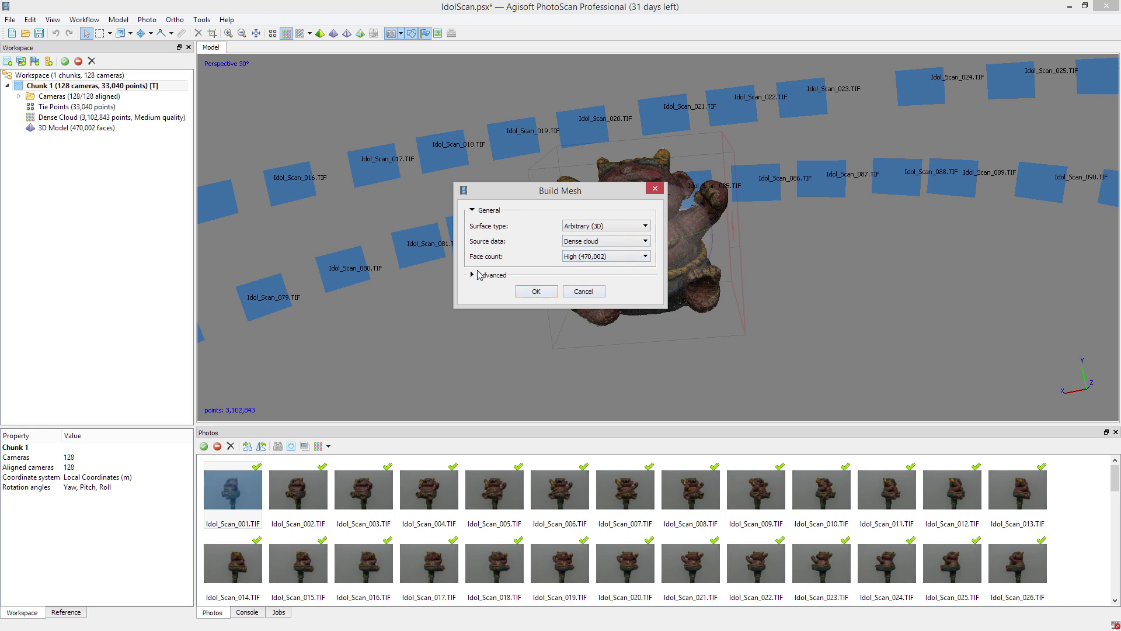
{"action": "left_click", "coordinate": [472, 276]}
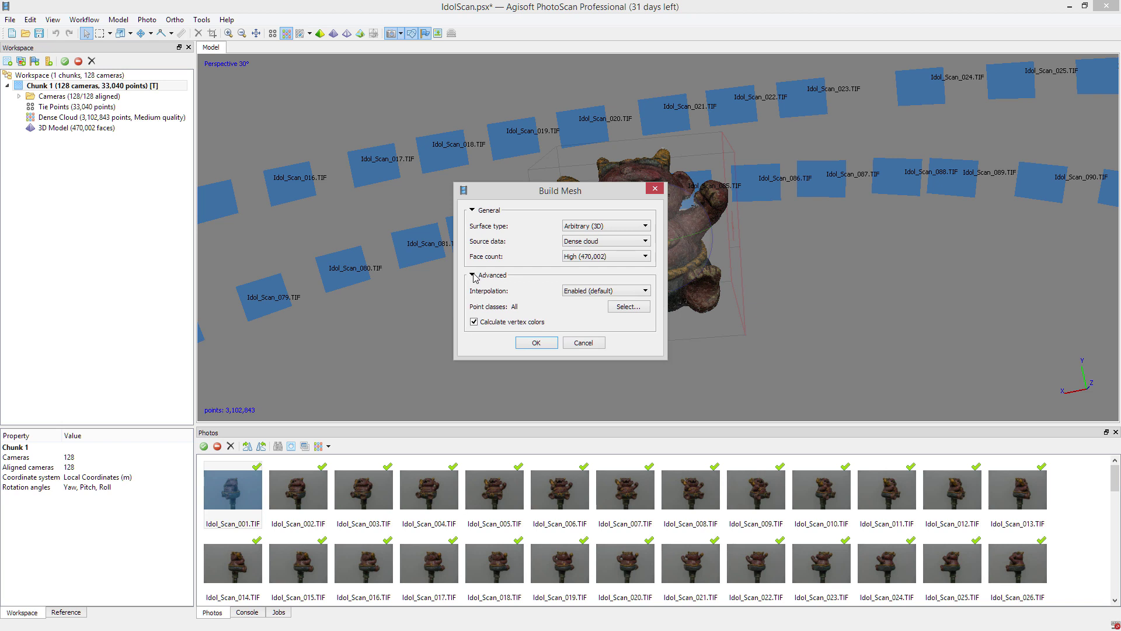
{"action": "left_click", "coordinate": [472, 275]}
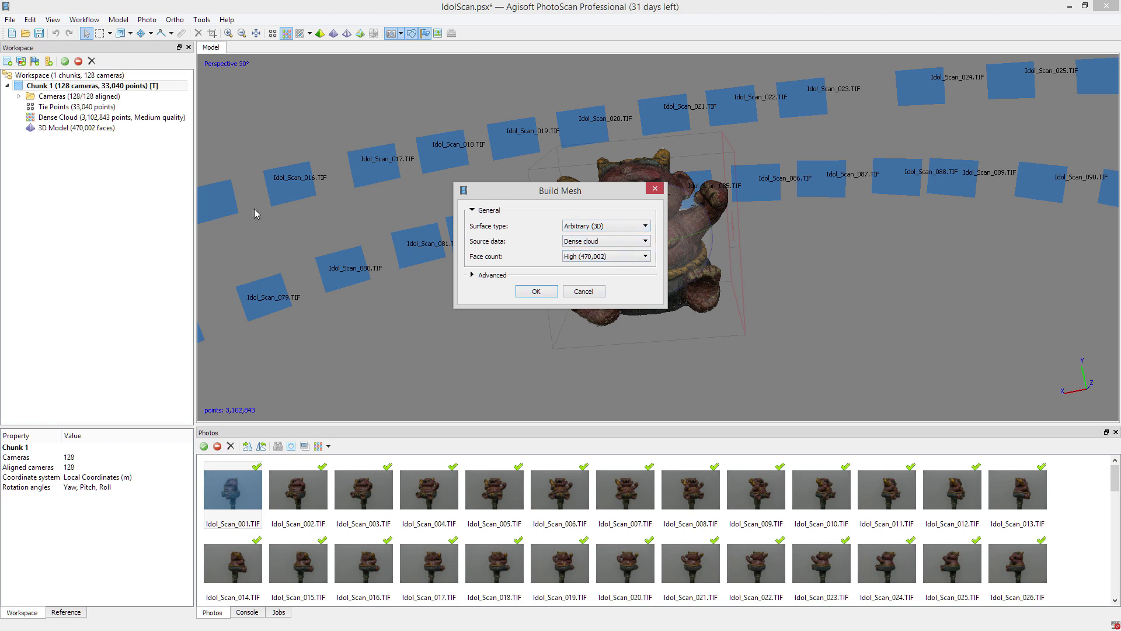
{"action": "left_click", "coordinate": [584, 291]}
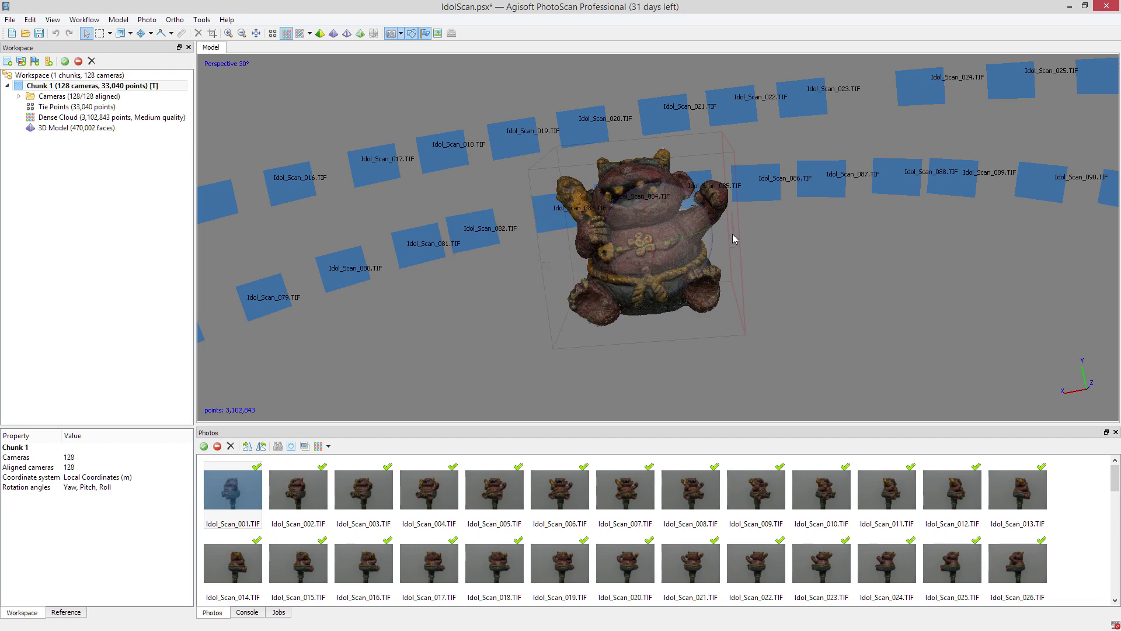
{"action": "left_click_drag", "start_coordinate": [733, 237], "coordinate": [655, 271]}
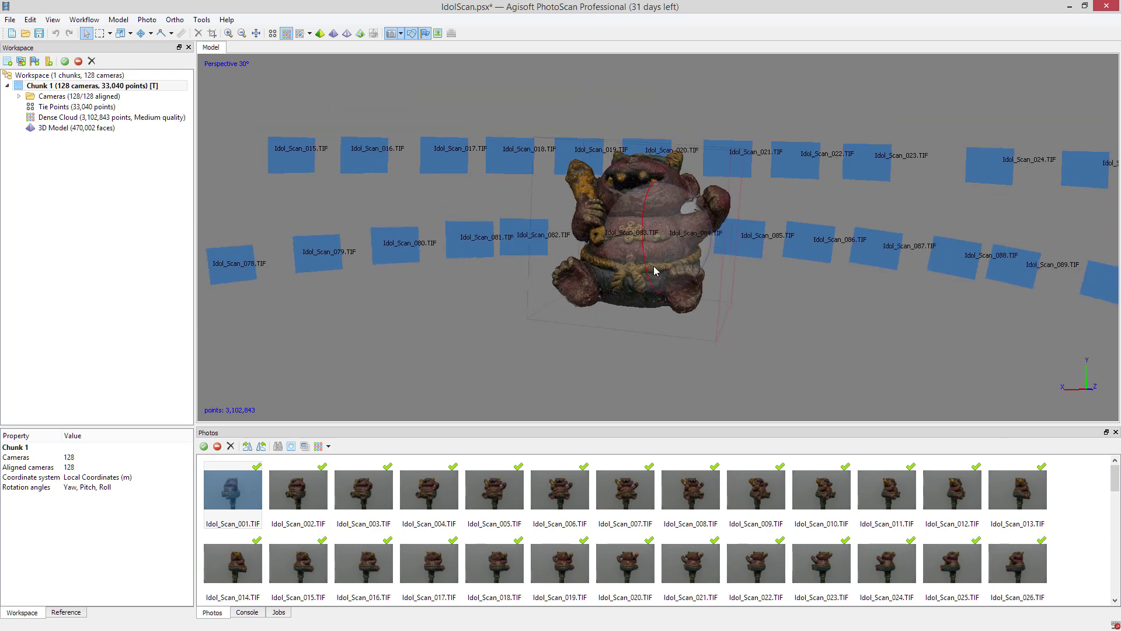
{"action": "left_click", "coordinate": [93, 19]}
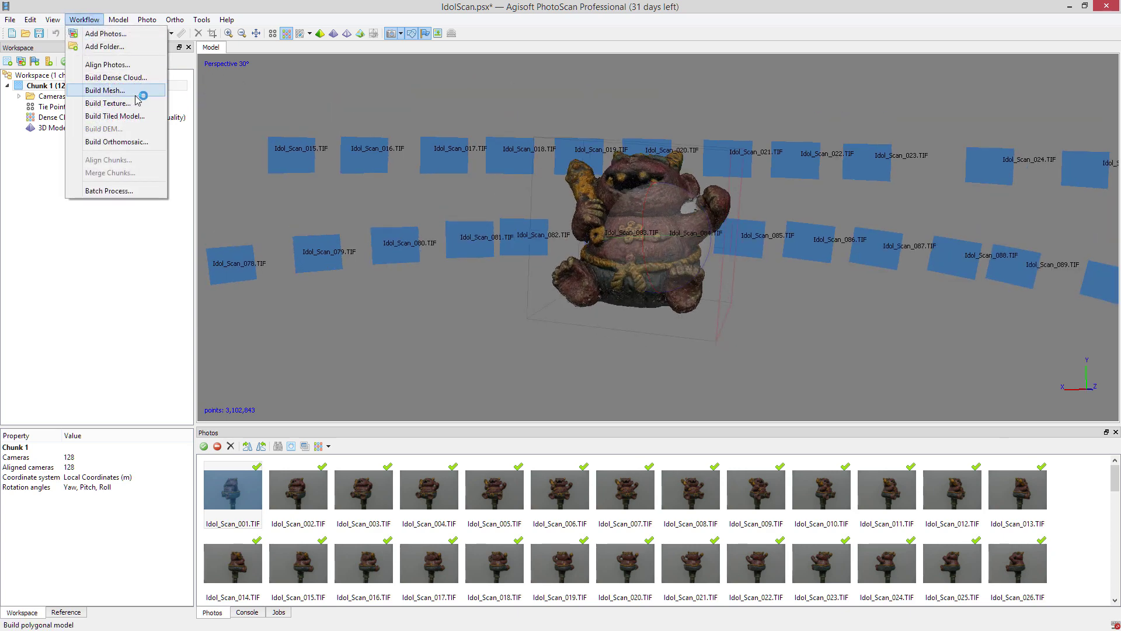
{"action": "left_click", "coordinate": [676, 243]}
{"action": "left_click_drag", "start_coordinate": [676, 244], "coordinate": [509, 226]}
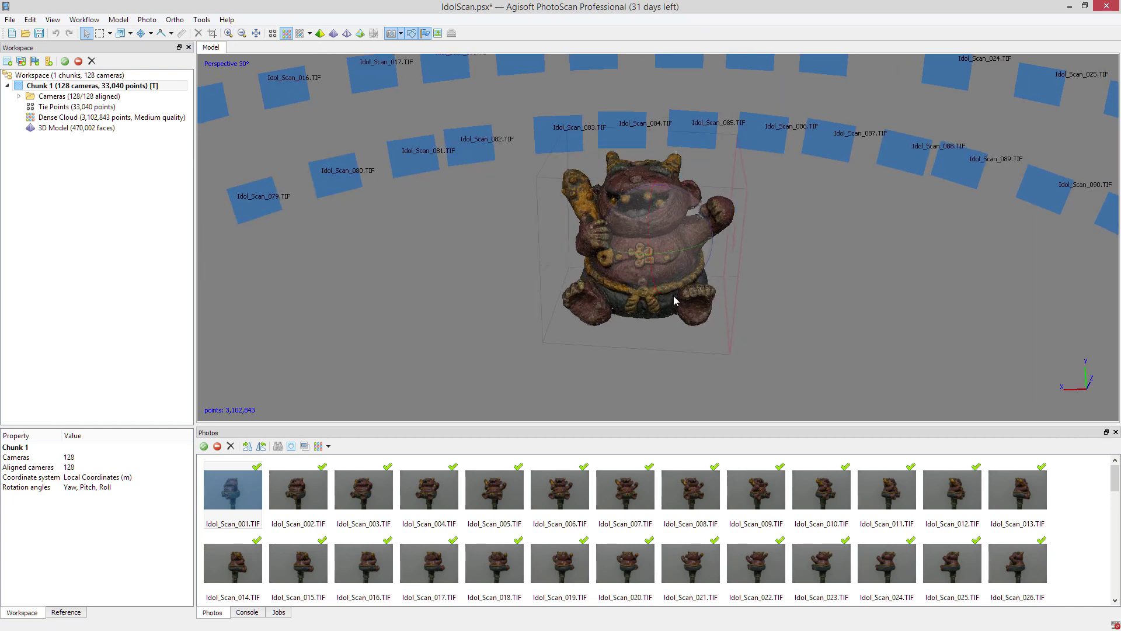
{"action": "left_click_drag", "start_coordinate": [676, 302], "coordinate": [657, 261]}
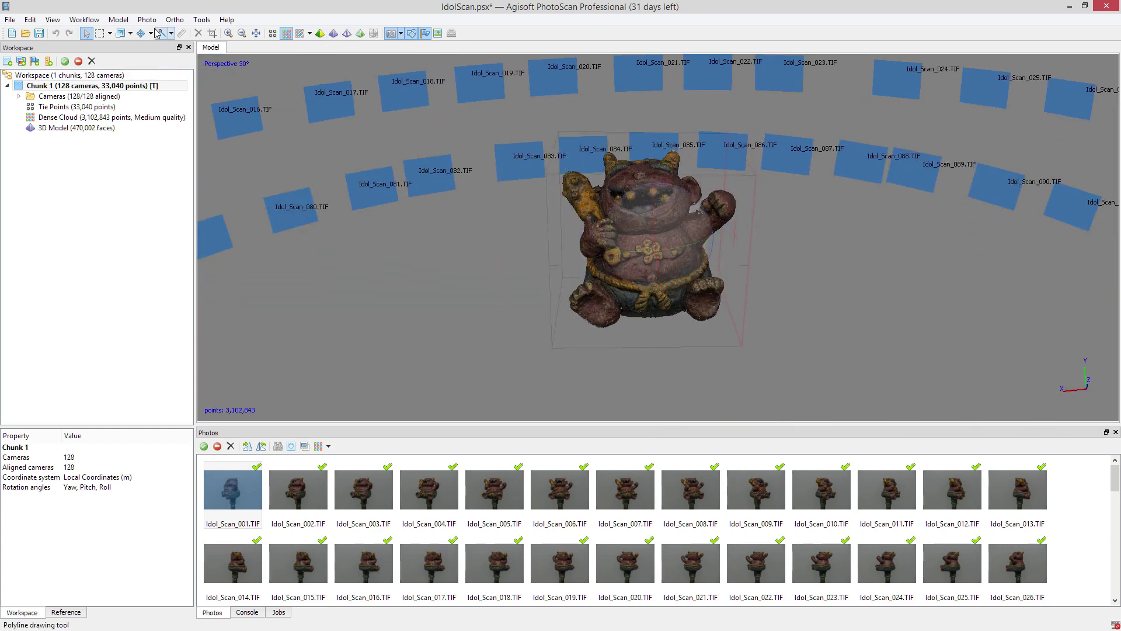
{"action": "left_click", "coordinate": [84, 19]}
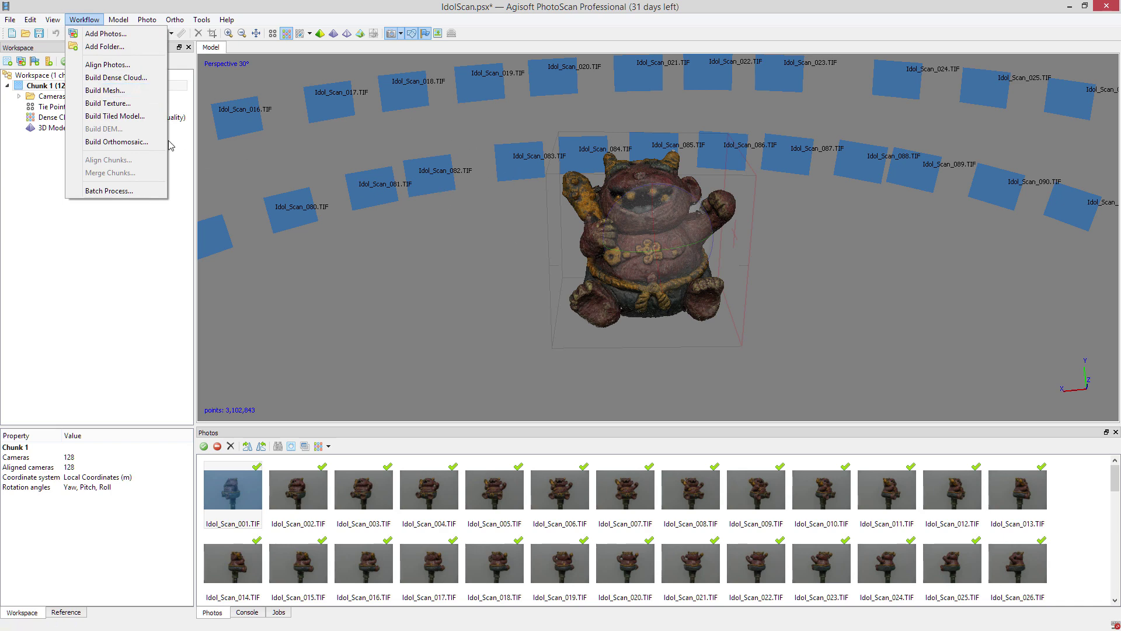
{"action": "mouse_move", "coordinate": [656, 231]}
{"action": "left_mouse_down"}
{"action": "mouse_move", "coordinate": [657, 248]}
{"action": "mouse_move", "coordinate": [654, 234]}
{"action": "left_mouse_up"}
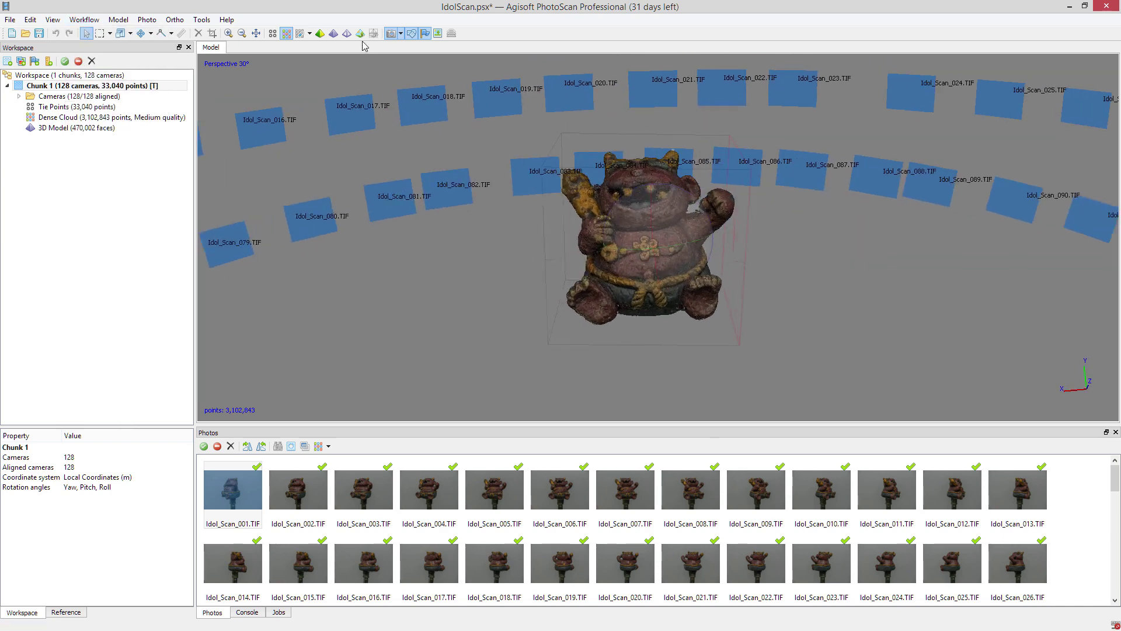
Step: Show the idol's 470,002-face textured mesh and orbit to view it from below
{"action": "left_click", "coordinate": [320, 34]}
{"action": "scroll", "coordinate": [658, 246], "scroll_direction": "up", "scroll_amount": 5}
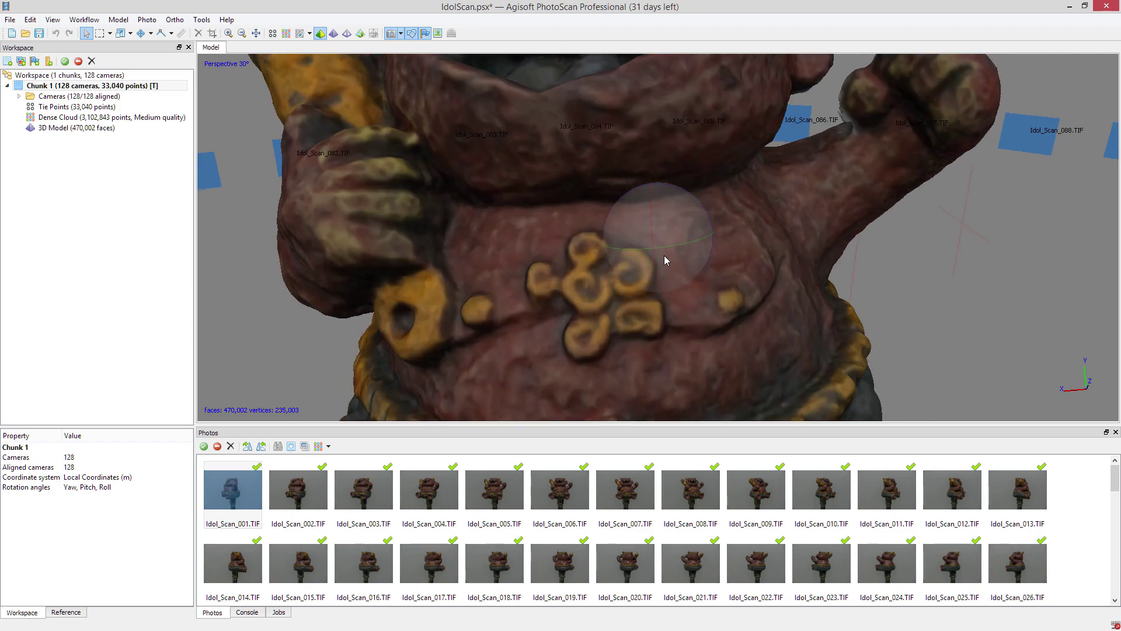
{"action": "left_click_drag", "start_coordinate": [657, 246], "coordinate": [728, 245]}
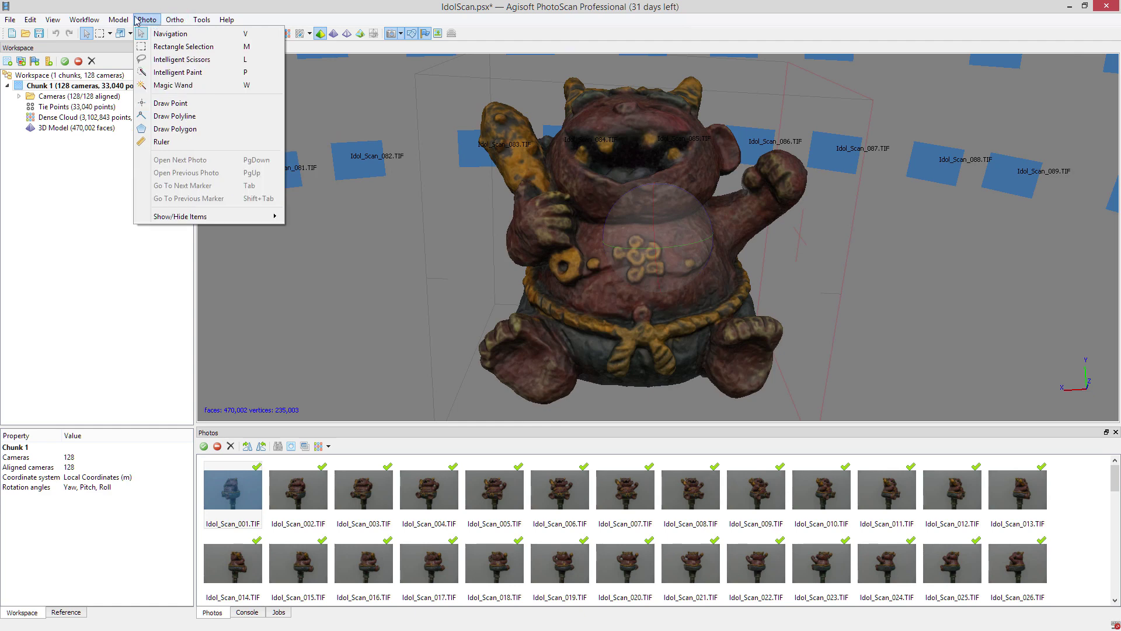
{"action": "mouse_move", "coordinate": [121, 23]}
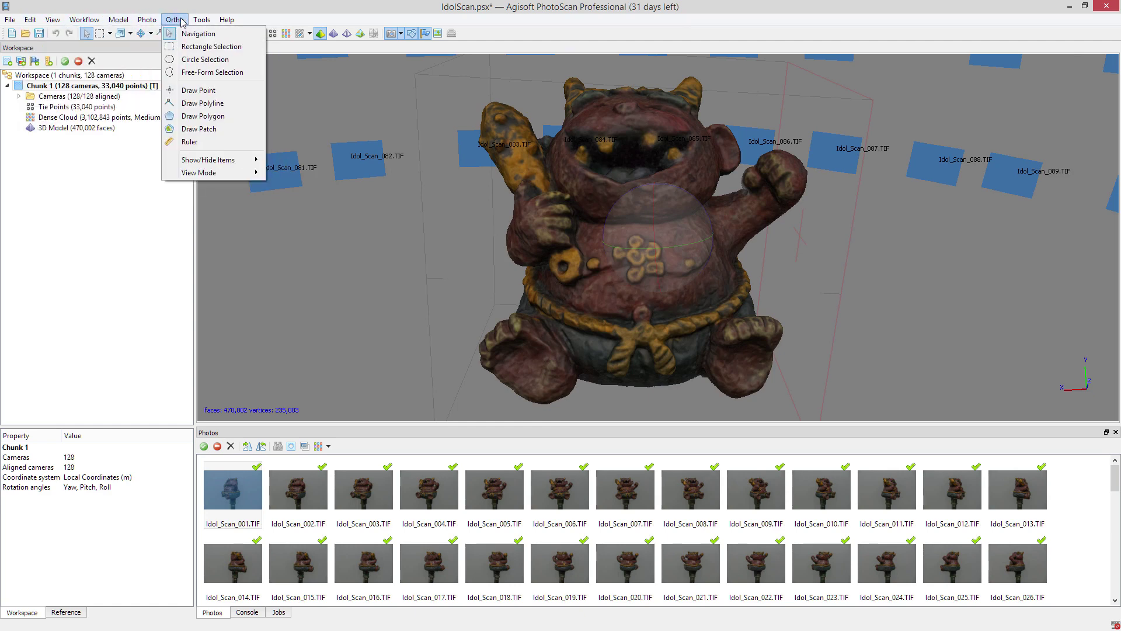
{"action": "mouse_move", "coordinate": [87, 105]}
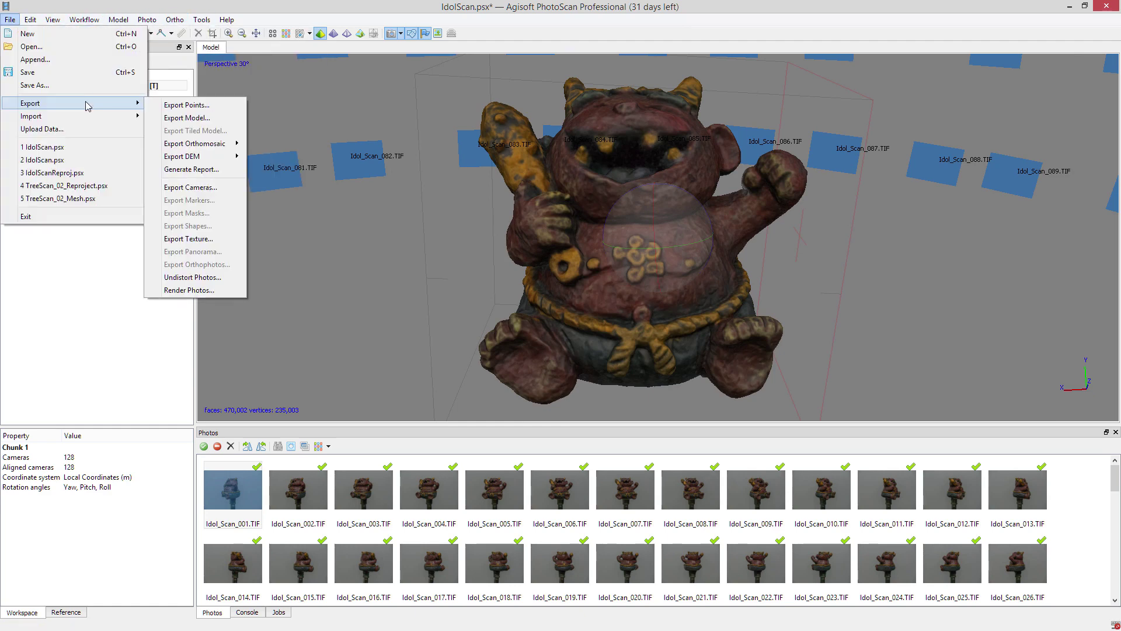
{"action": "left_click", "coordinate": [193, 117]}
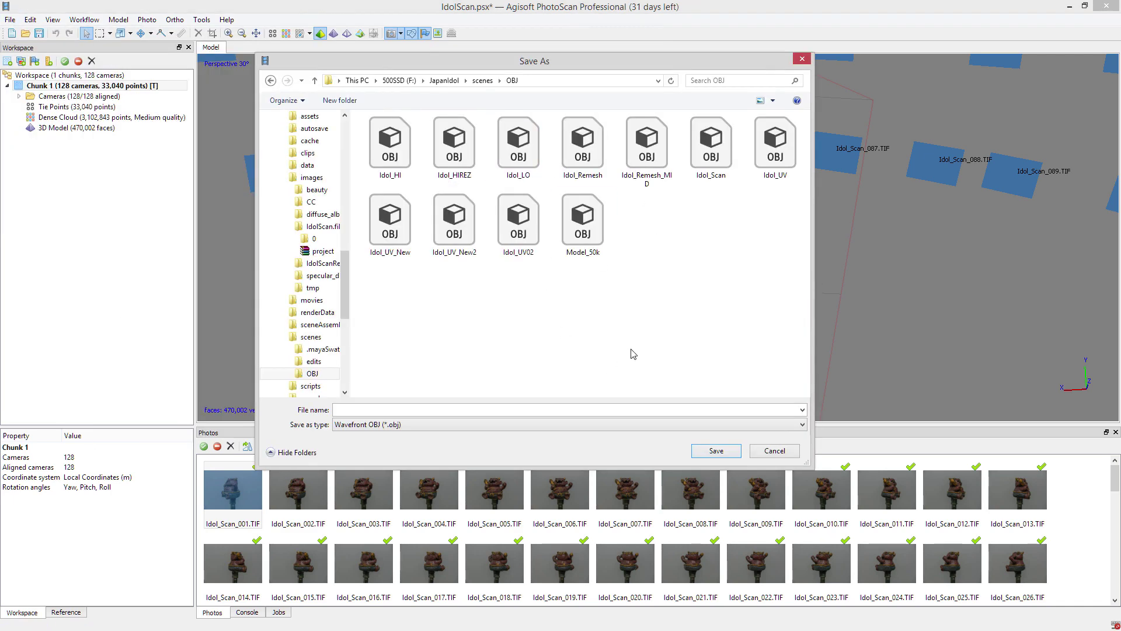
{"action": "left_click", "coordinate": [447, 409]}
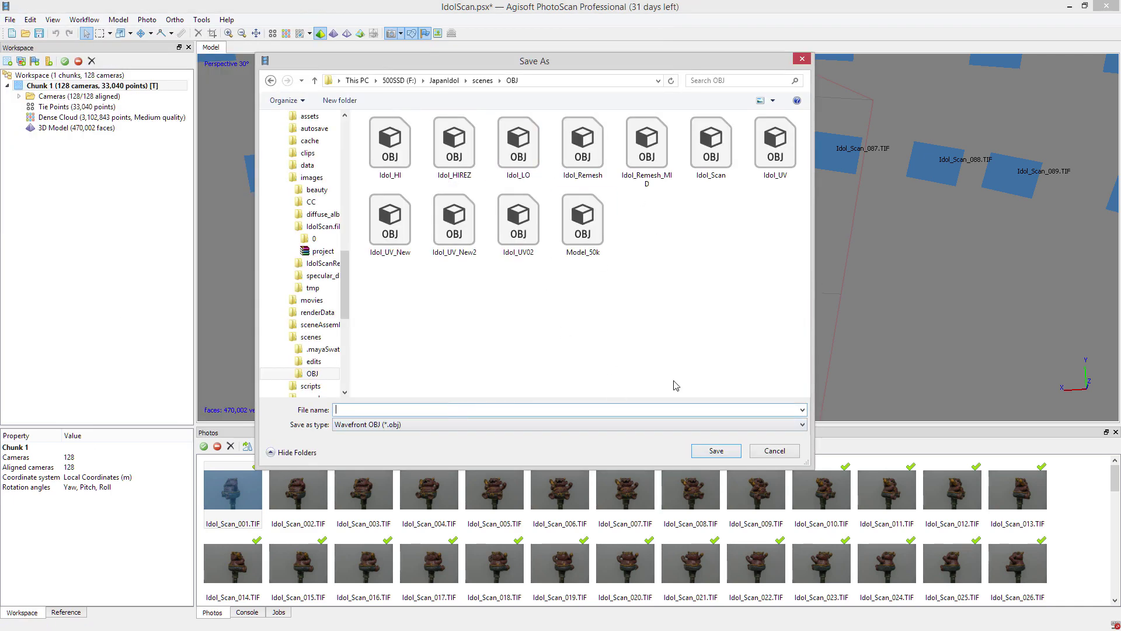
{"action": "left_click", "coordinate": [776, 451]}
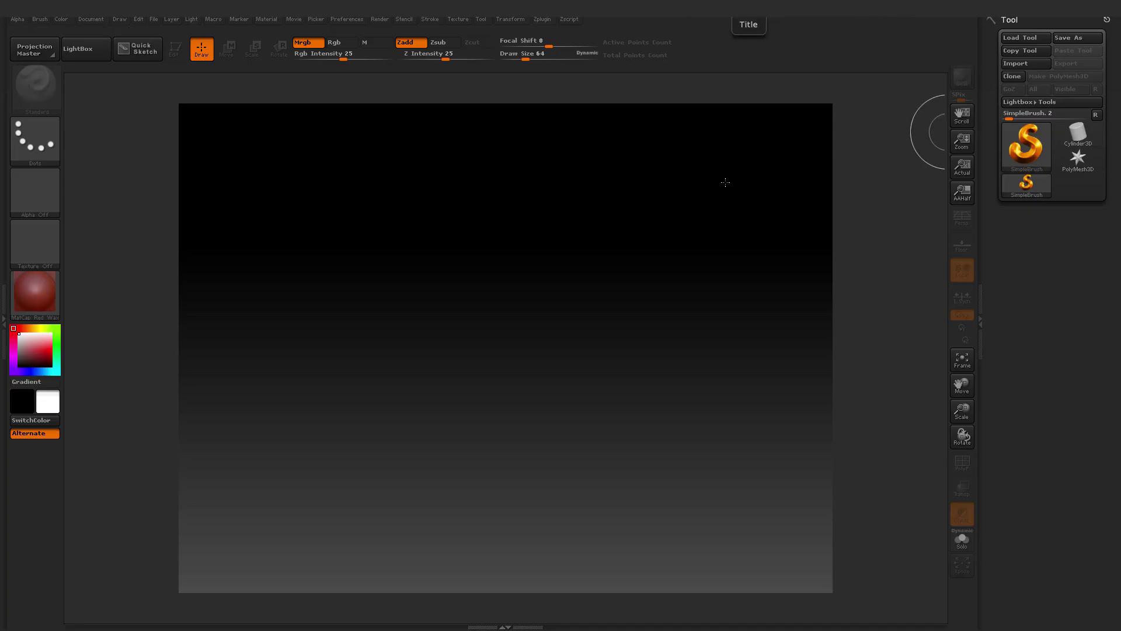
Step: Import the low-res Idol_LO.obj mesh as a ZBrush tool
{"action": "left_click", "coordinate": [1019, 63]}
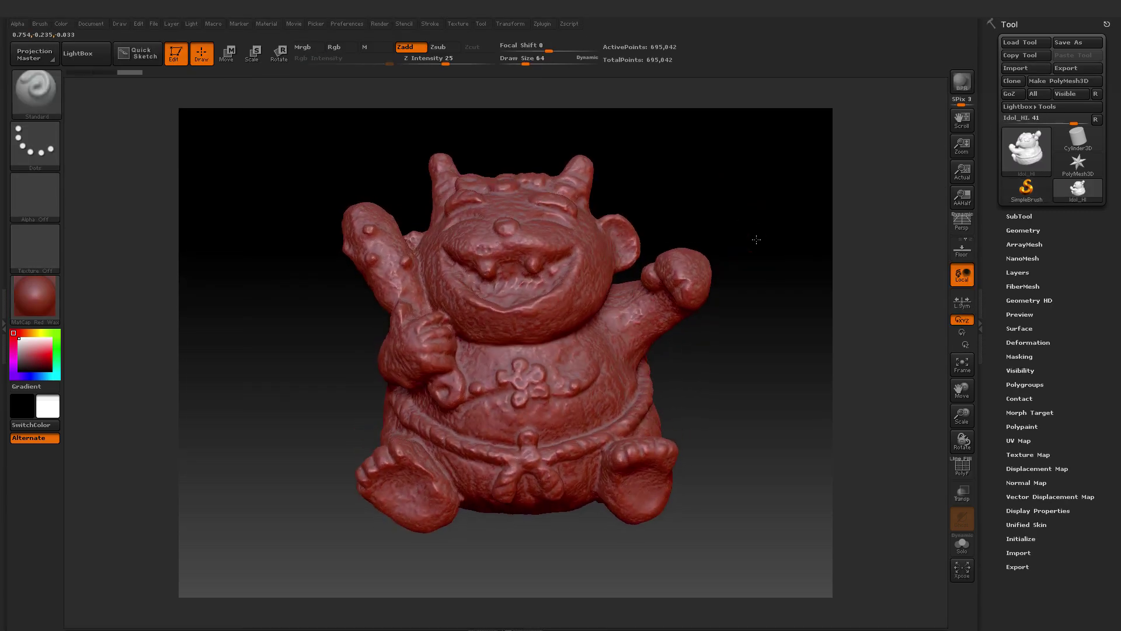
{"action": "left_click_drag", "start_coordinate": [730, 237], "coordinate": [750, 227]}
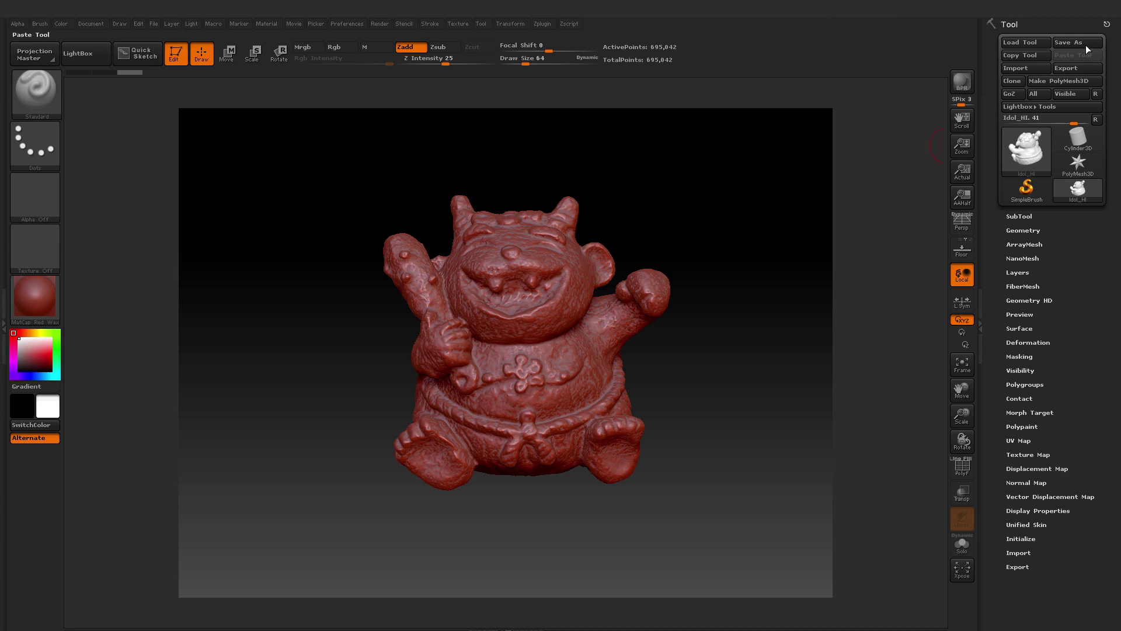
{"action": "left_click", "coordinate": [1024, 68]}
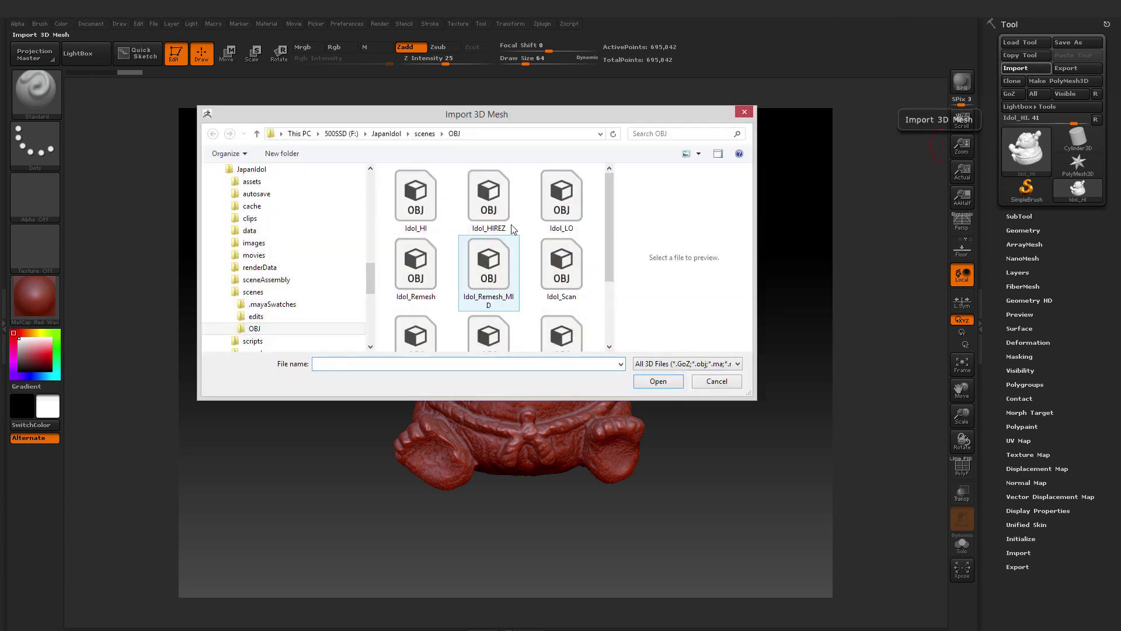
{"action": "double_click", "coordinate": [578, 195]}
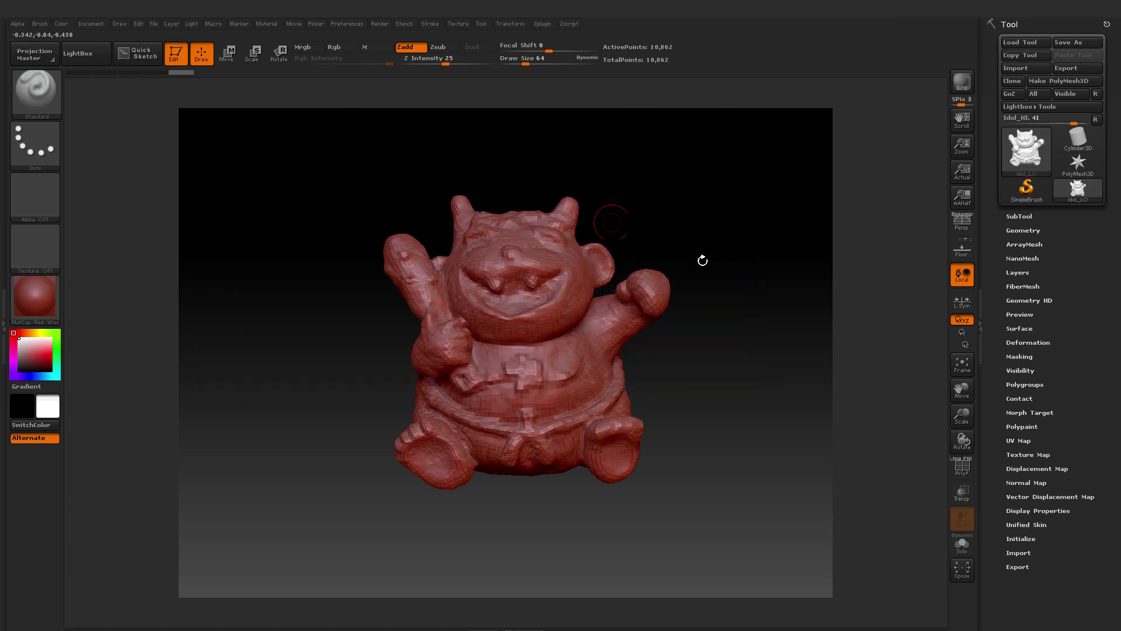
Step: Import Idol_HI.obj and make the 695,842-point high-res idol the current tool
{"action": "left_click", "coordinate": [1023, 69]}
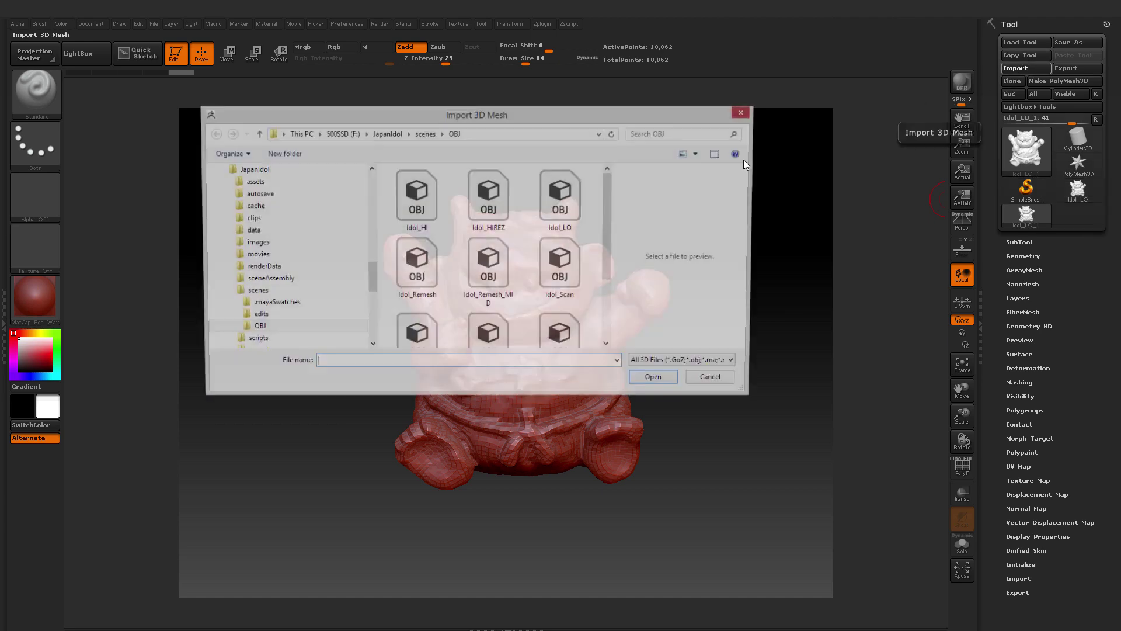
{"action": "double_click", "coordinate": [420, 195]}
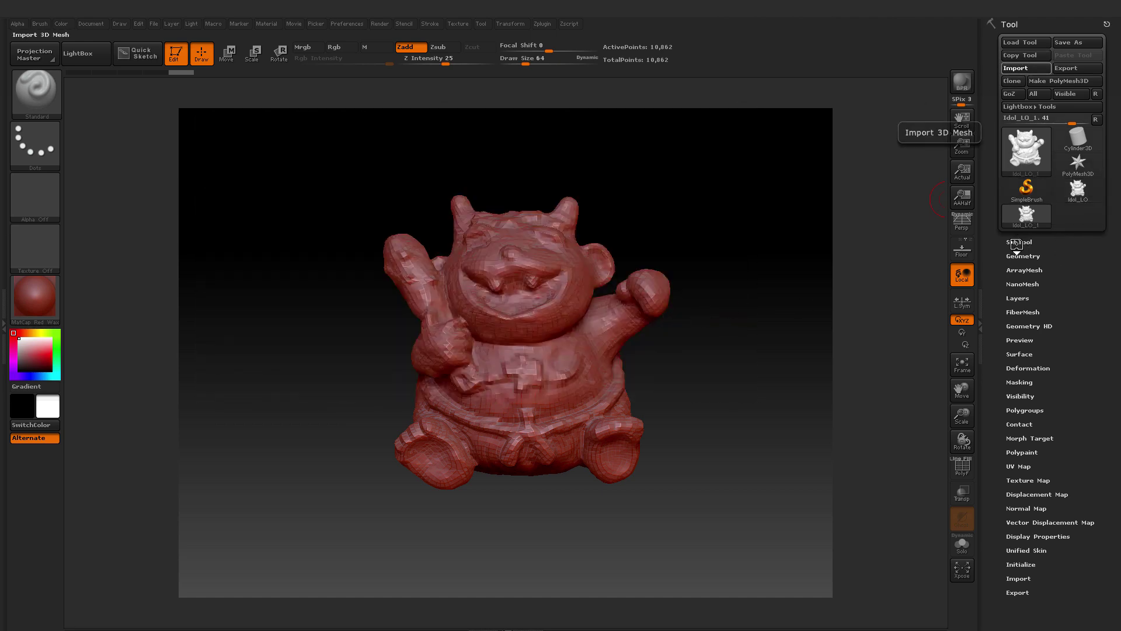
{"action": "left_click", "coordinate": [1077, 200]}
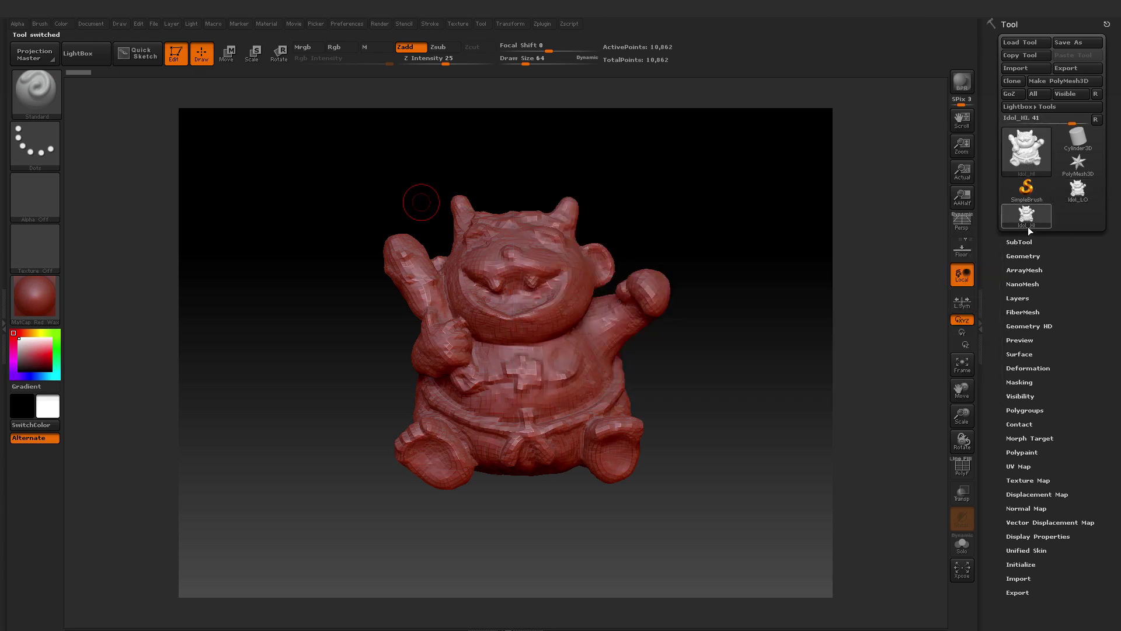
{"action": "left_click", "coordinate": [1027, 219]}
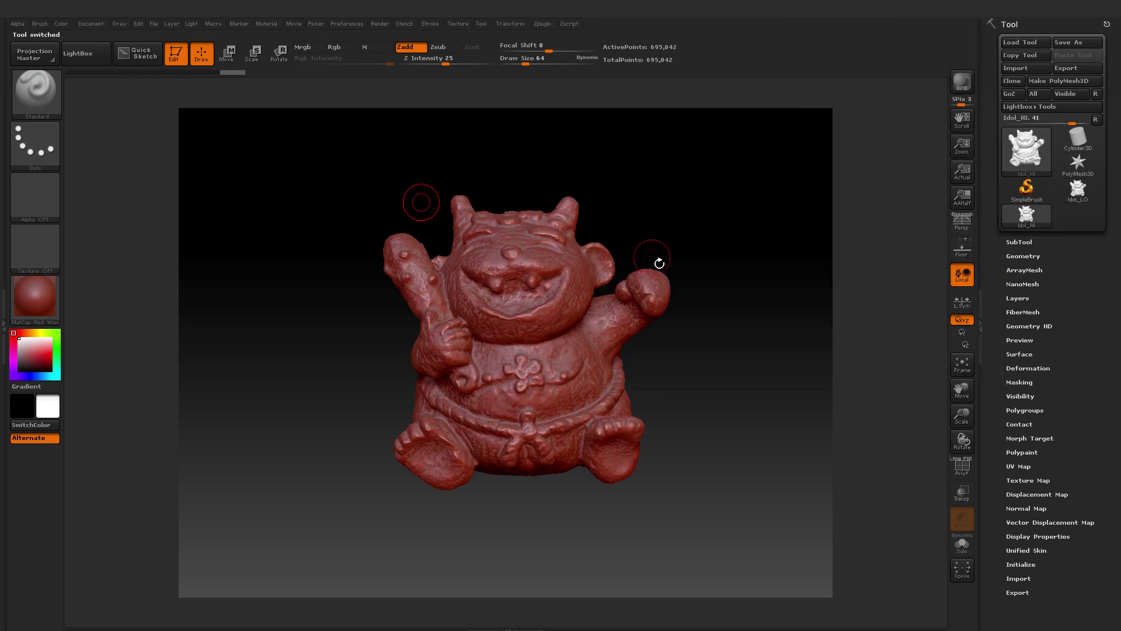
{"action": "left_click", "coordinate": [1031, 243]}
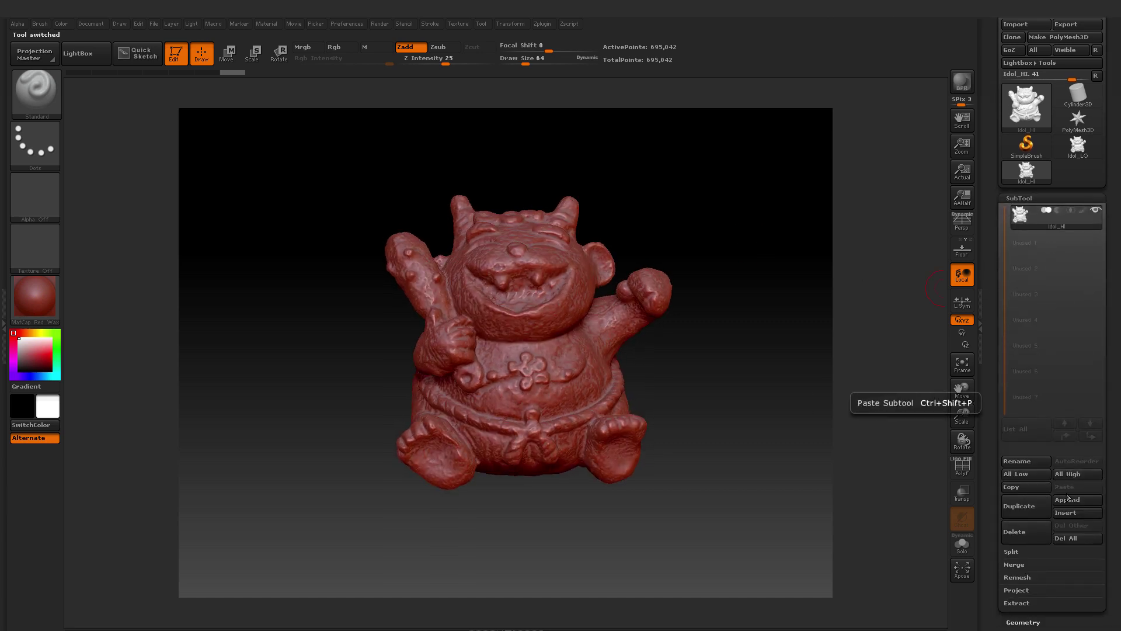
Step: Append Idol_LO as a second subtool under Idol_HI
{"action": "left_click", "coordinate": [1074, 153]}
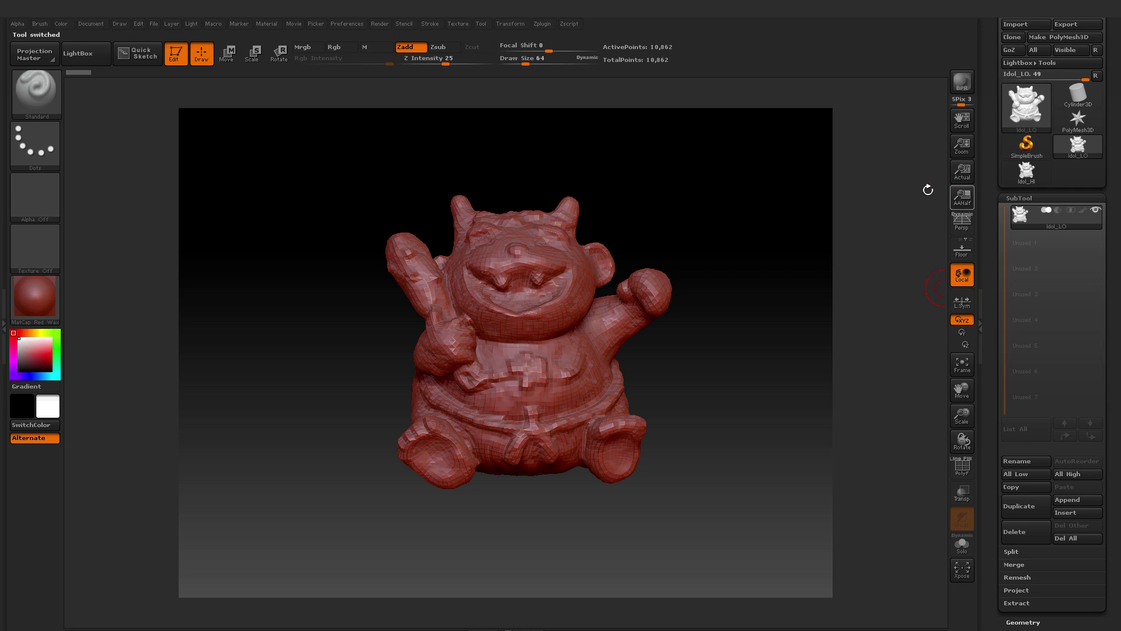
{"action": "left_click", "coordinate": [1033, 179]}
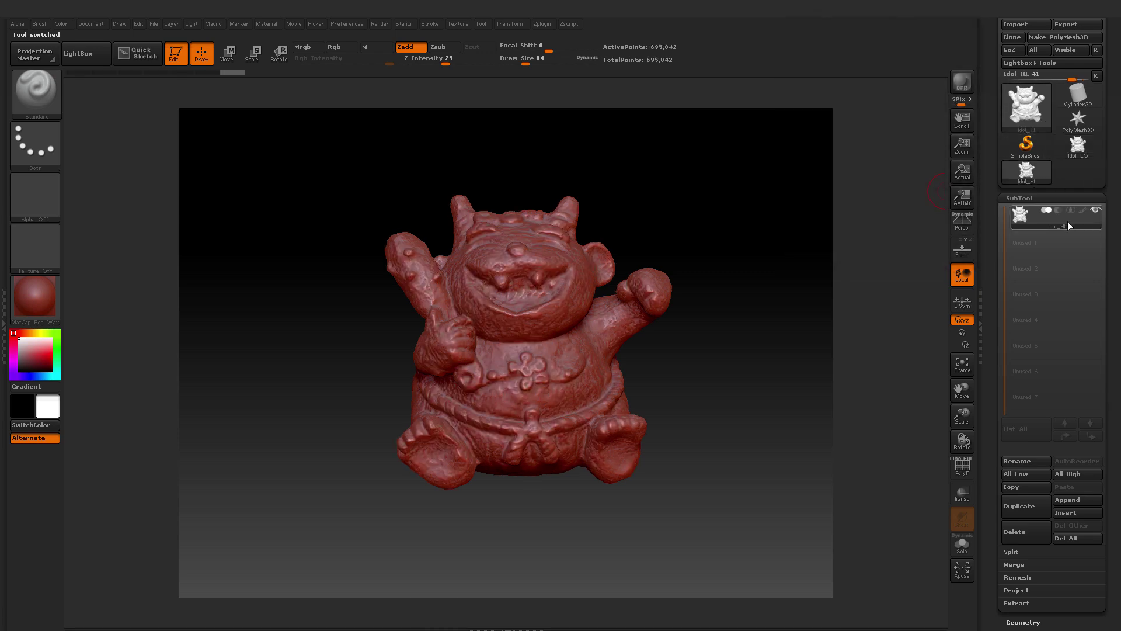
{"action": "left_click", "coordinate": [1076, 498]}
{"action": "left_click", "coordinate": [810, 411]}
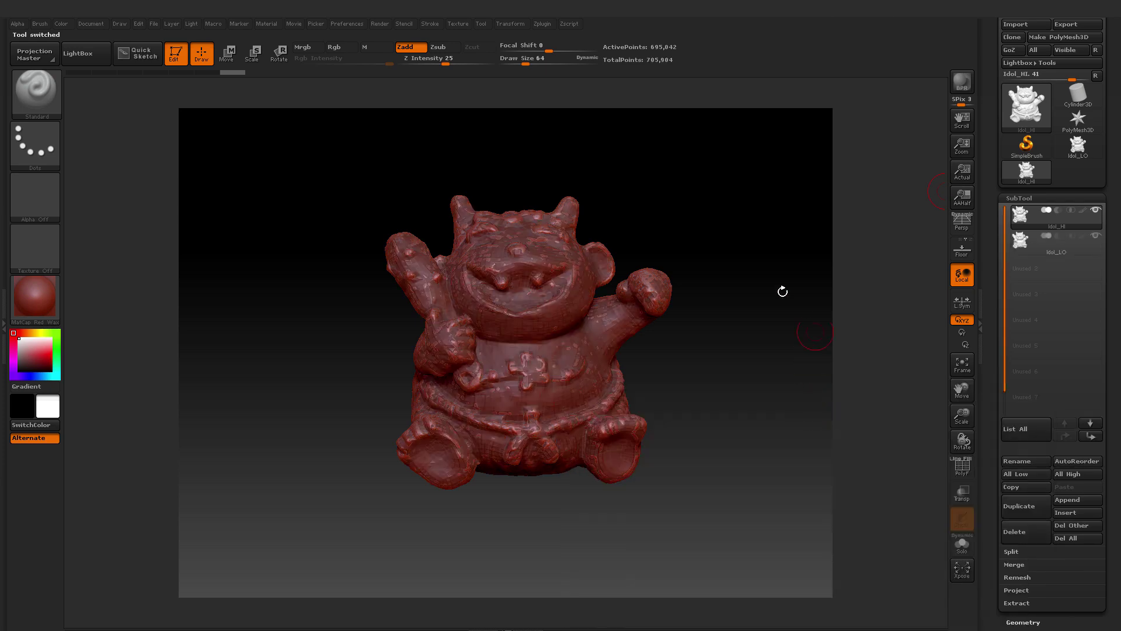
{"action": "left_click", "coordinate": [1030, 246]}
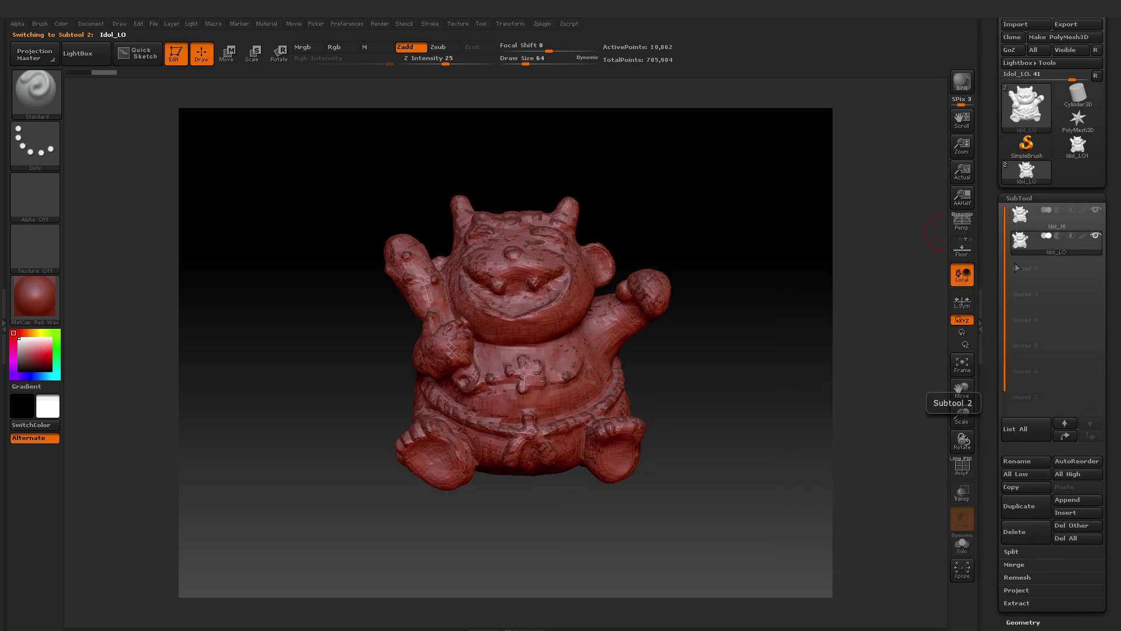
{"action": "left_click", "coordinate": [1019, 198]}
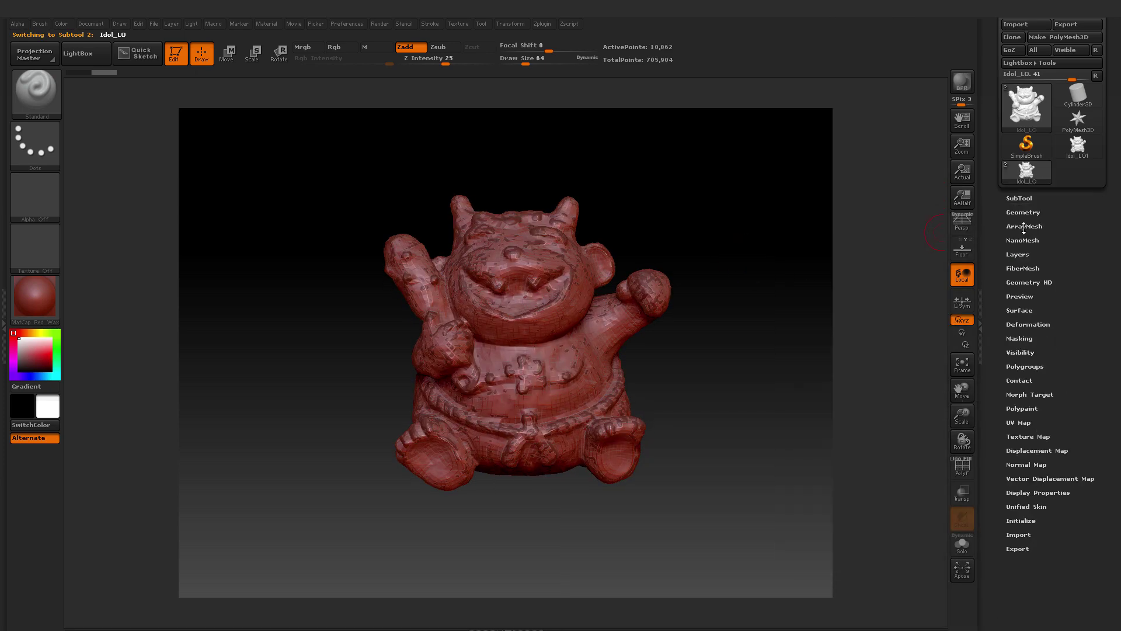
Step: Subdivide Idol_HI once in Geometry, then step back to its lower level
{"action": "left_click", "coordinate": [1022, 212]}
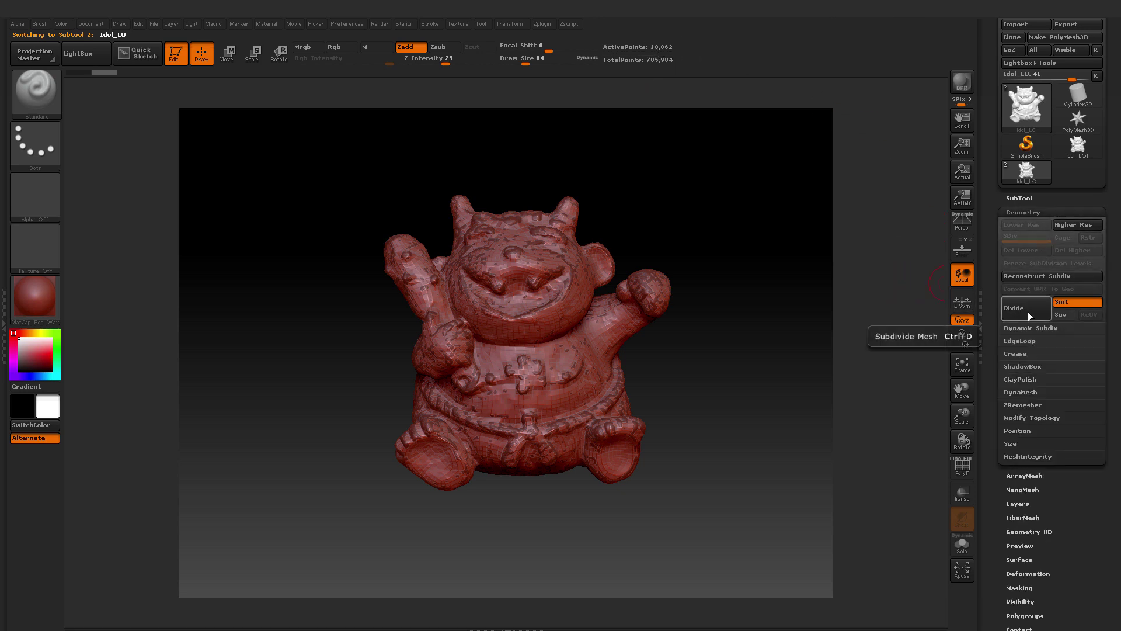
{"action": "left_click", "coordinate": [1019, 198]}
{"action": "left_click", "coordinate": [1022, 217]}
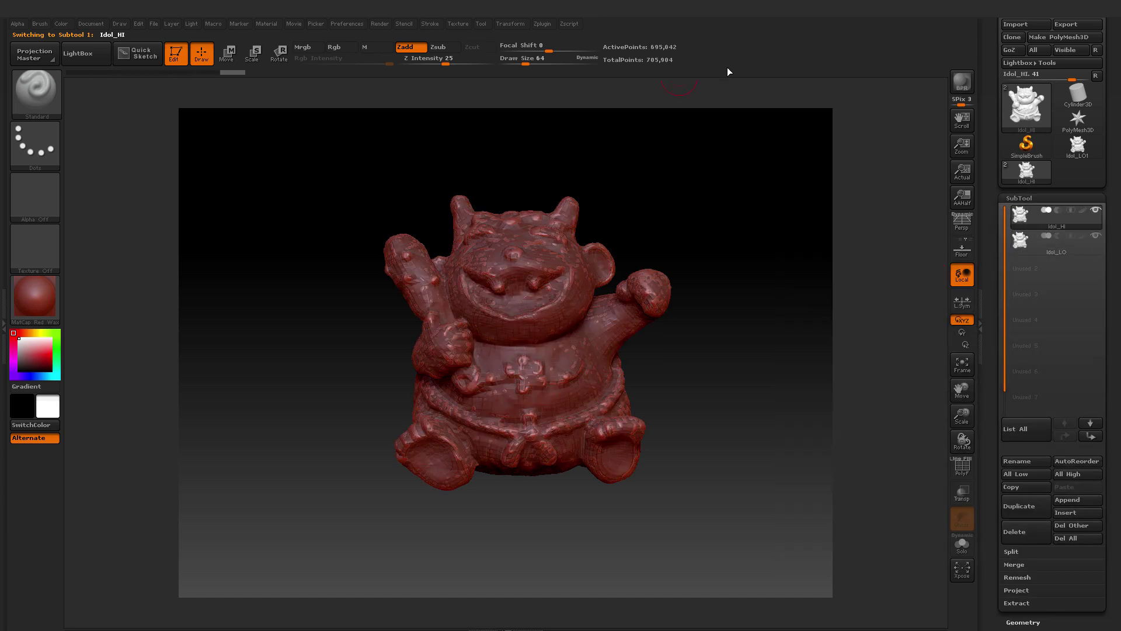
{"action": "left_click", "coordinate": [1017, 198]}
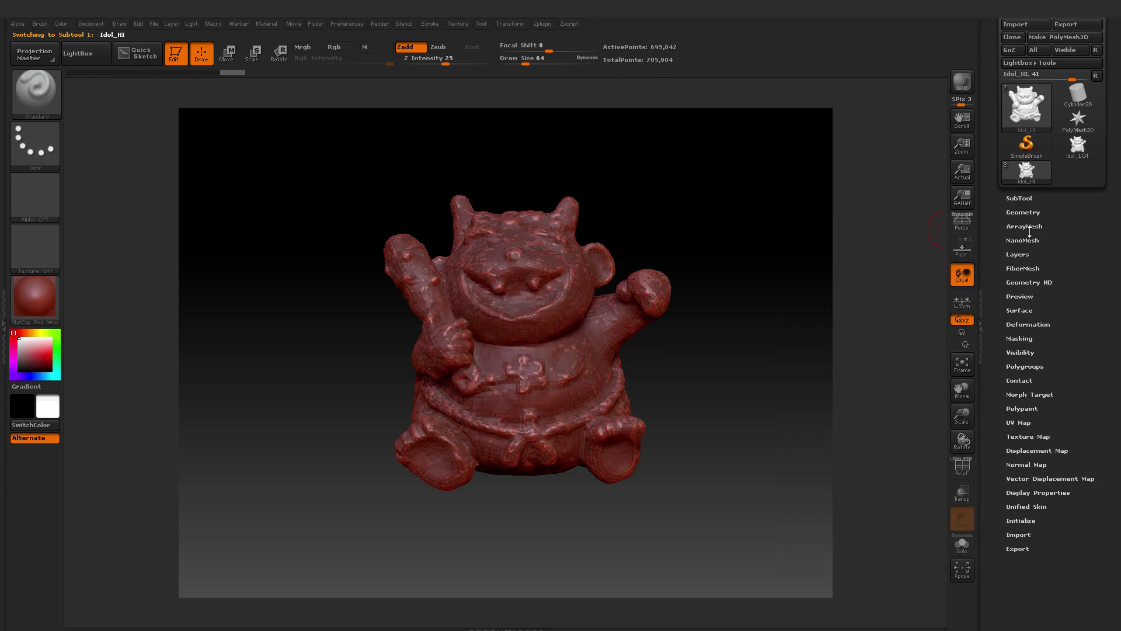
{"action": "left_click", "coordinate": [1023, 212]}
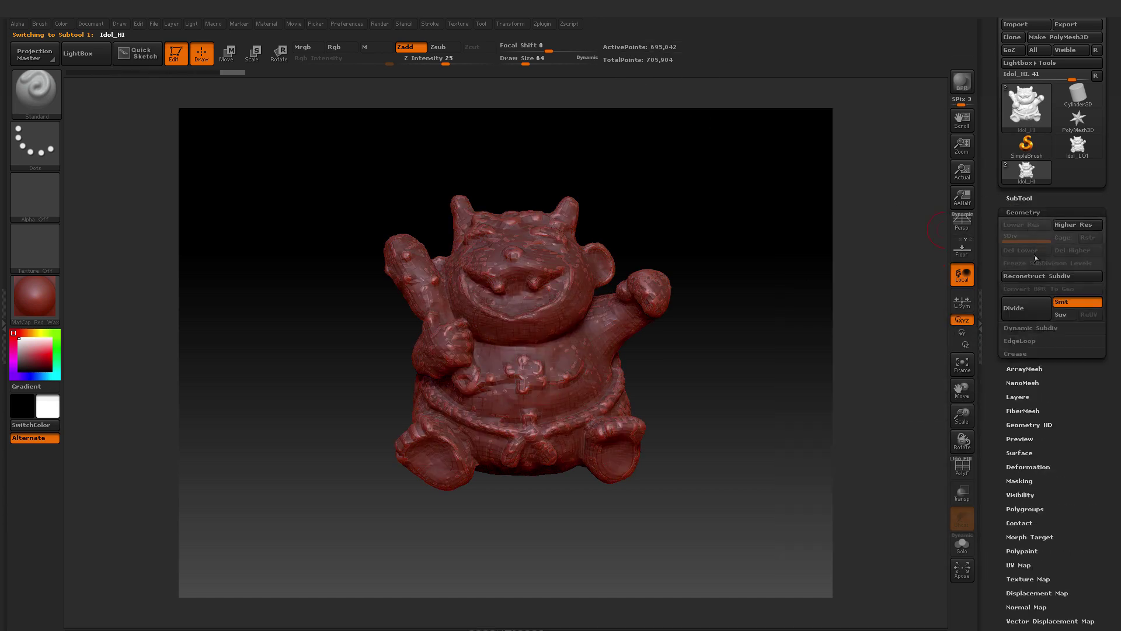
{"action": "left_click", "coordinate": [1024, 312]}
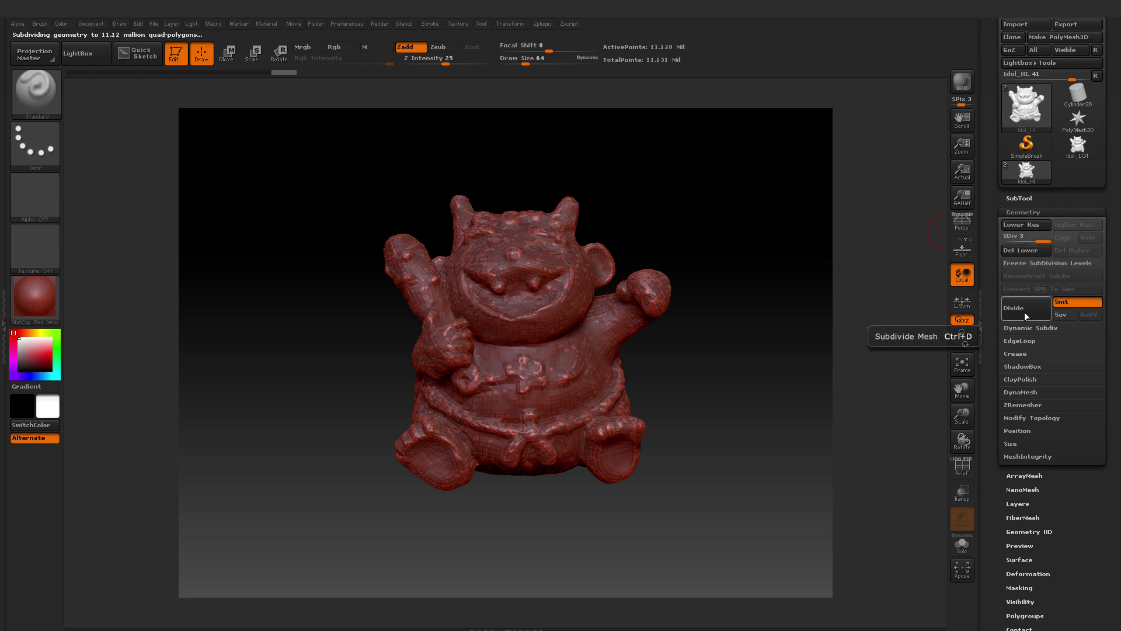
{"action": "key", "text": "shift+d"}
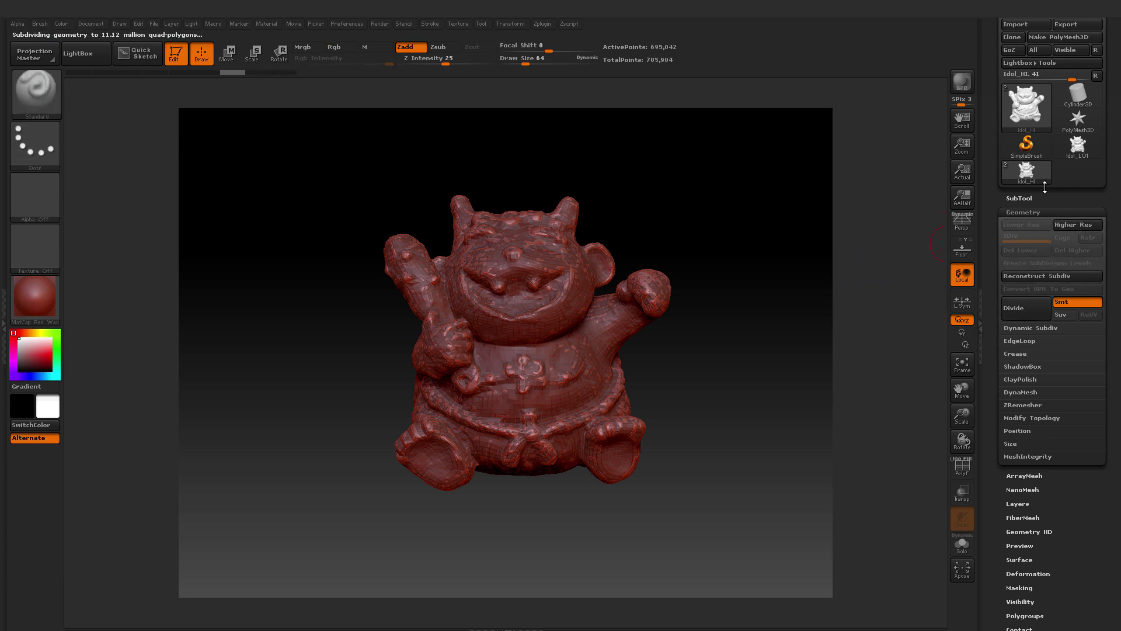
Step: Divide Idol_LO three times, then drop it back to subdivision level 4
{"action": "left_click", "coordinate": [1031, 200]}
{"action": "key", "text": "Down"}
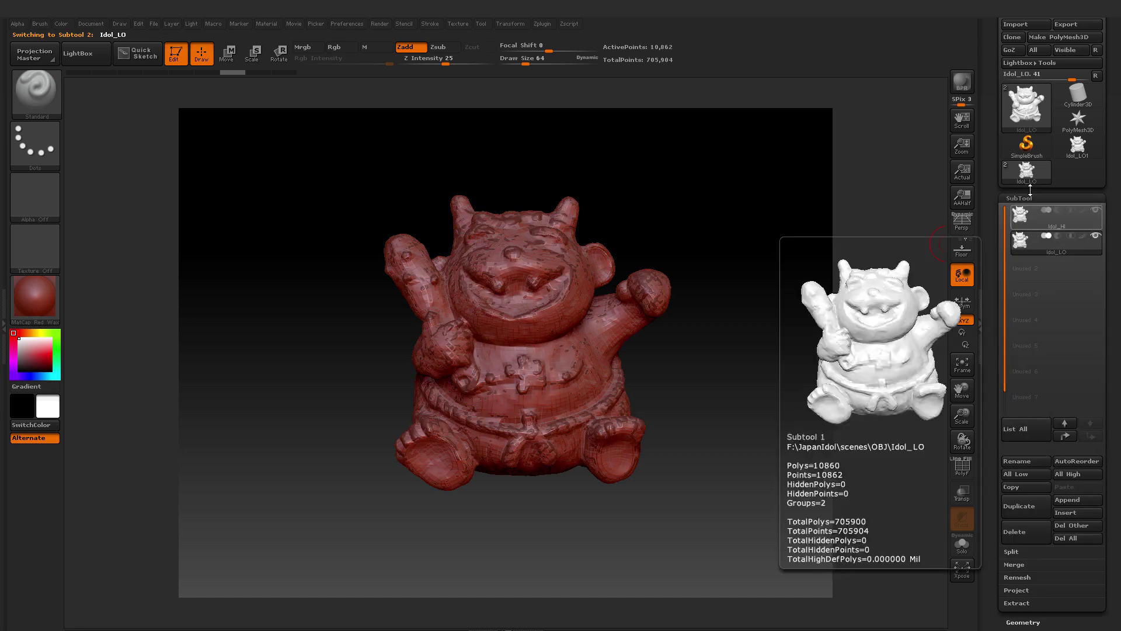
{"action": "left_click", "coordinate": [1033, 199]}
{"action": "left_click", "coordinate": [1028, 212]}
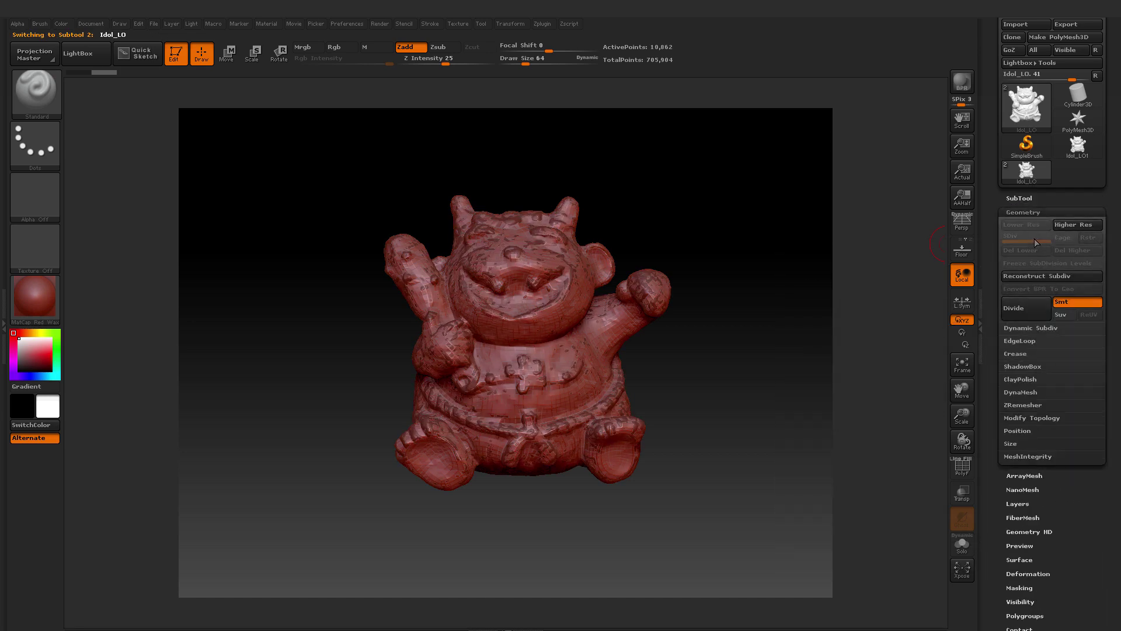
{"action": "left_click", "coordinate": [1024, 306]}
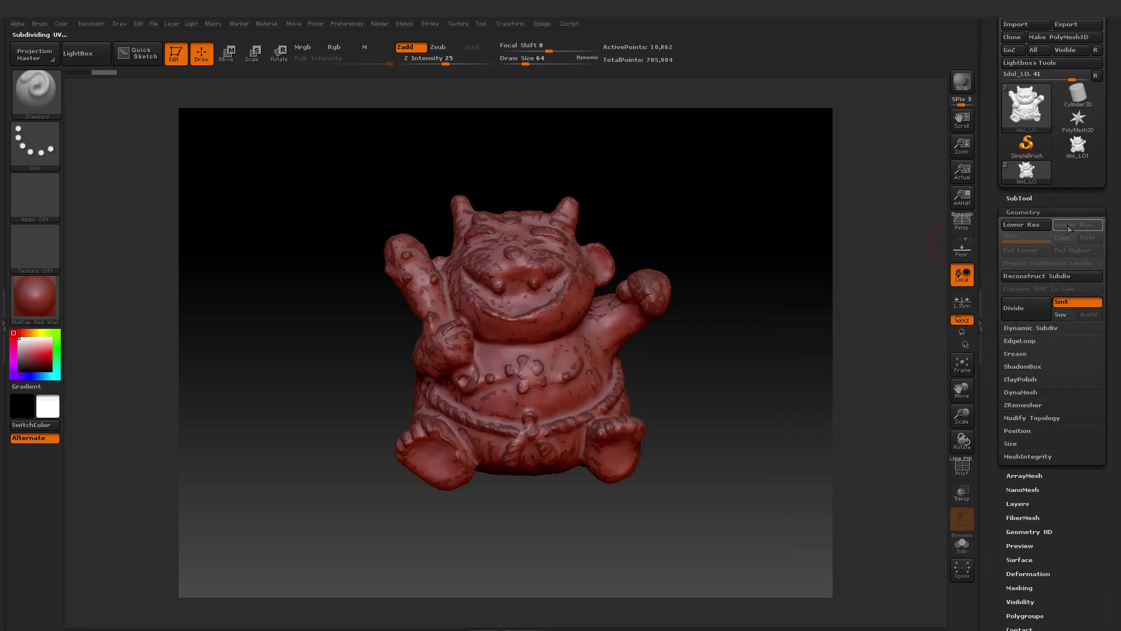
{"action": "left_click", "coordinate": [1023, 305]}
{"action": "left_click", "coordinate": [1021, 309]}
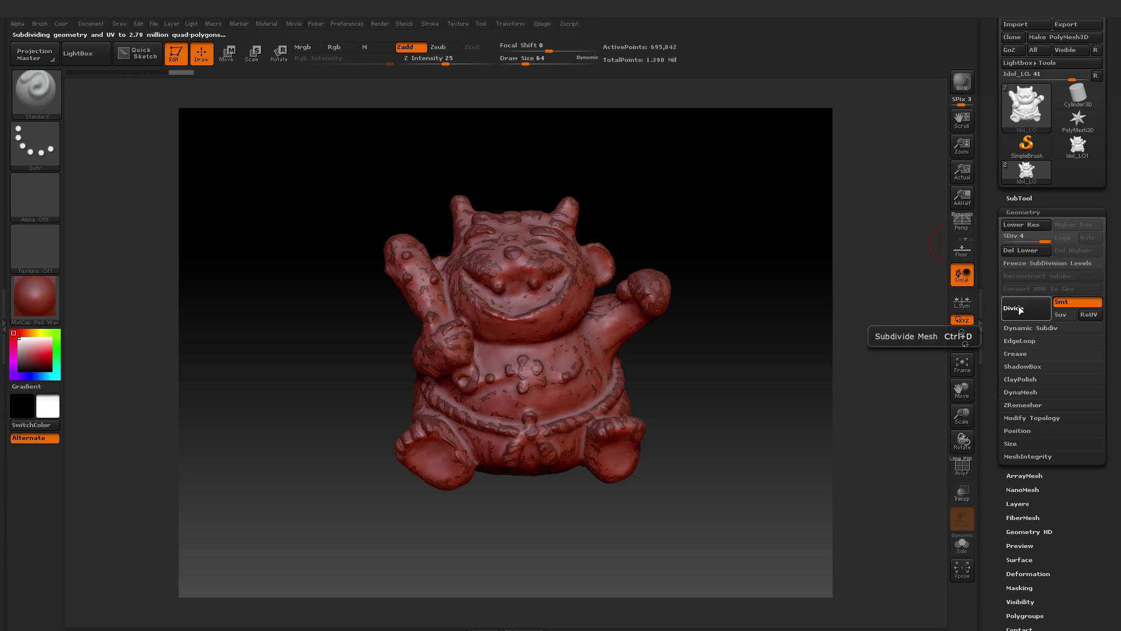
{"action": "left_click", "coordinate": [1025, 224]}
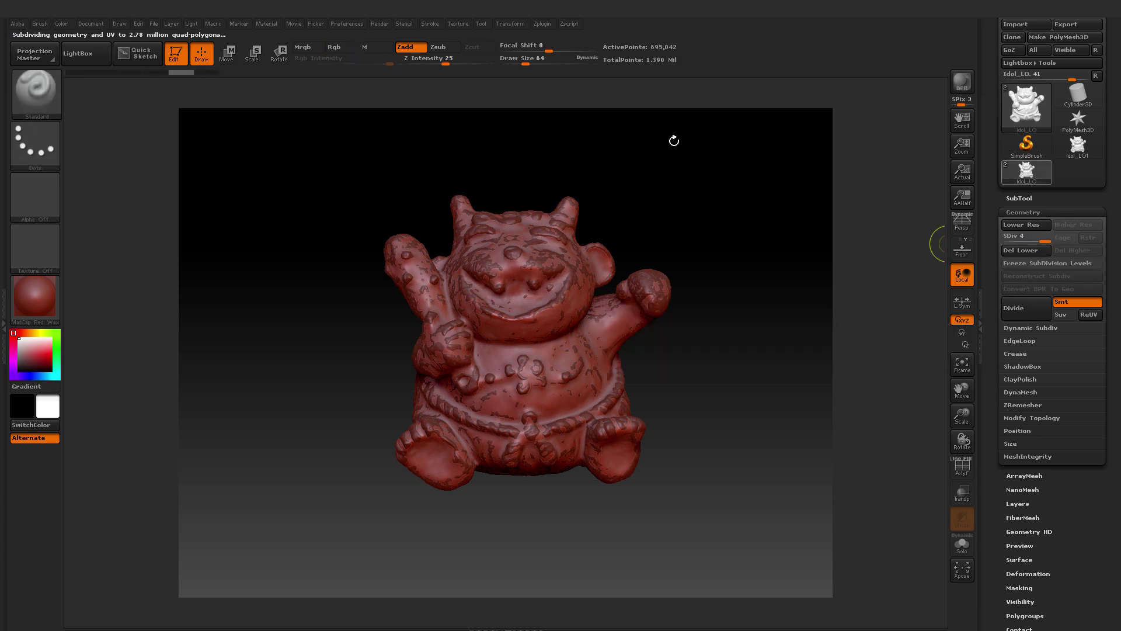
Step: Switch between the Idol_HI and Idol_LO subtools to compare them
{"action": "left_click", "coordinate": [1024, 212]}
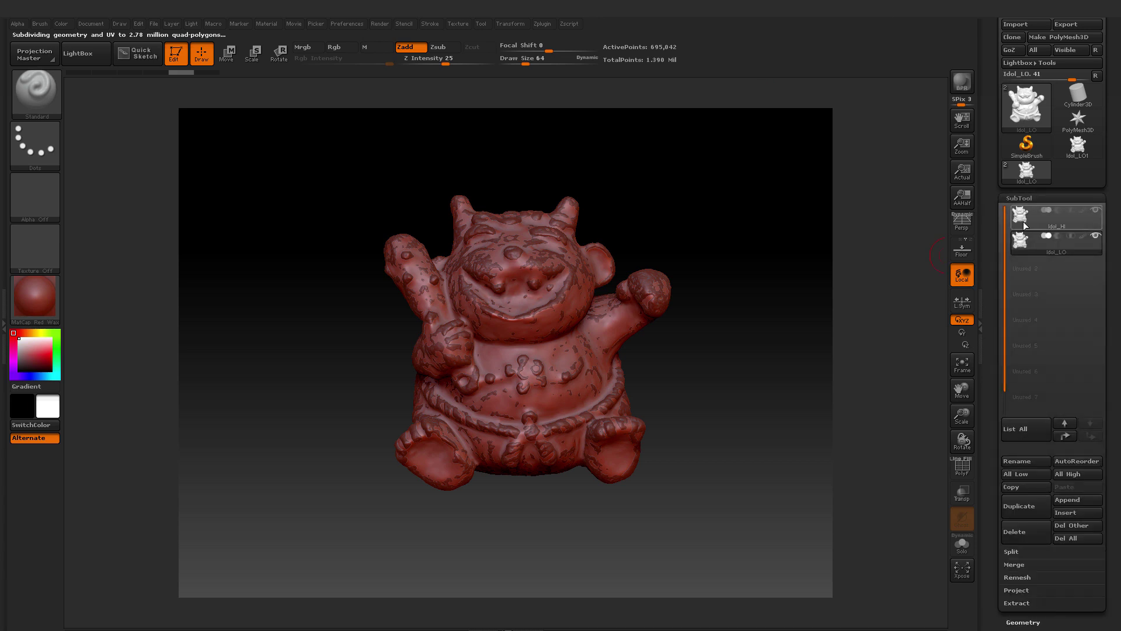
{"action": "left_click", "coordinate": [1024, 225]}
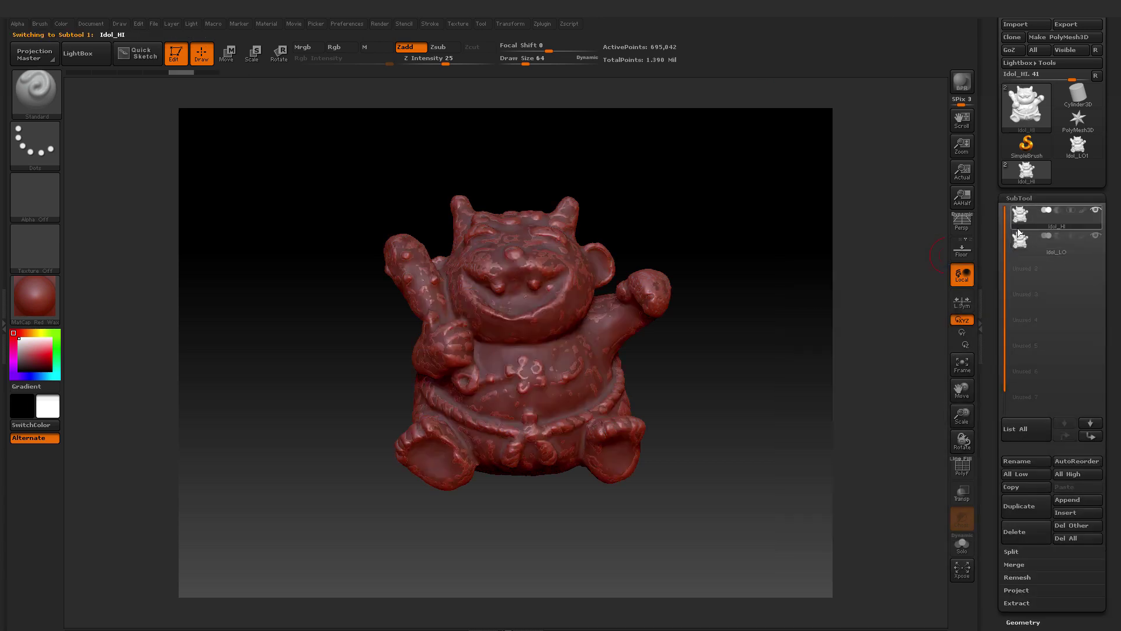
{"action": "left_click", "coordinate": [1020, 240]}
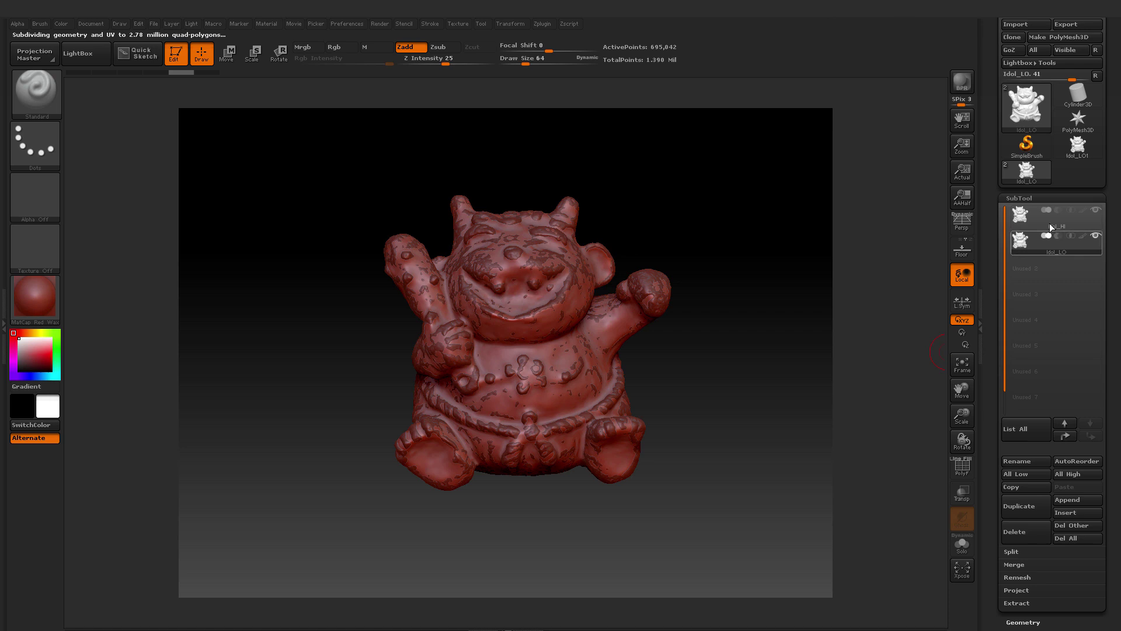
{"action": "left_click", "coordinate": [1028, 227]}
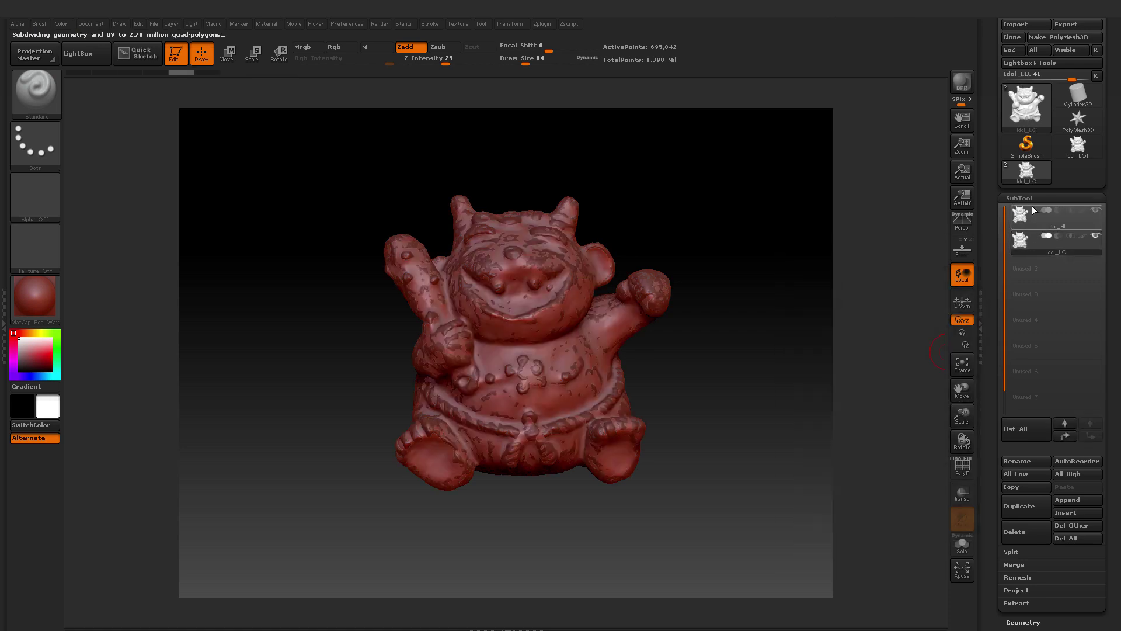
Step: With Idol_LO active, adjust the projection Dist and ProjectAll the scan detail onto it
{"action": "left_click", "coordinate": [1032, 242]}
{"action": "left_click", "coordinate": [1028, 590]}
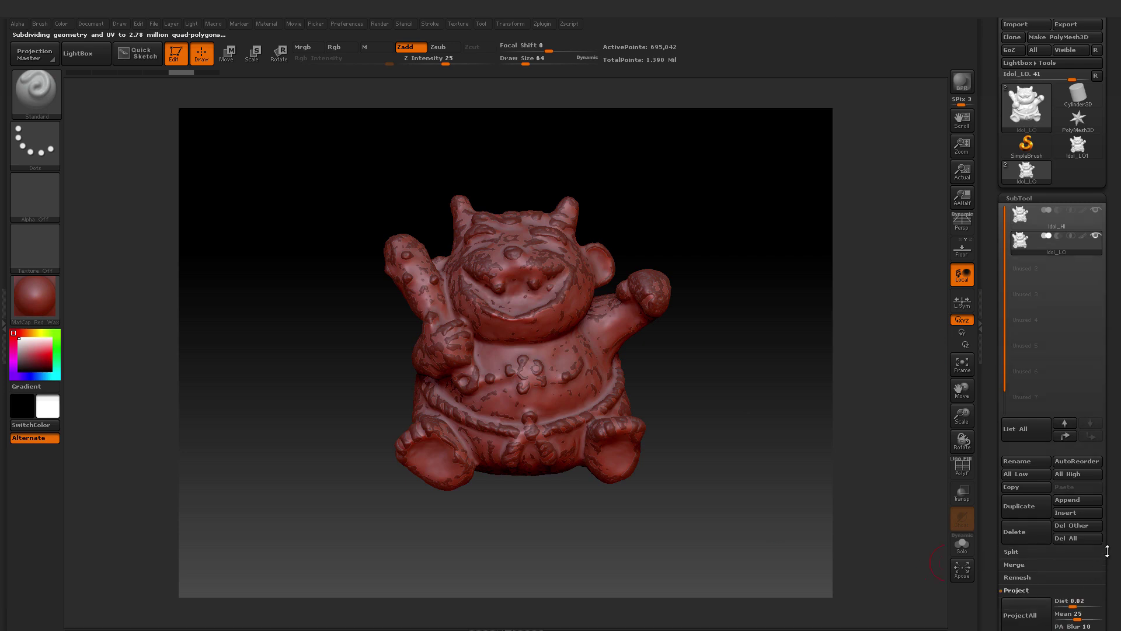
{"action": "left_click_drag", "start_coordinate": [1107, 551], "coordinate": [1107, 373]}
{"action": "left_click", "coordinate": [1074, 426]}
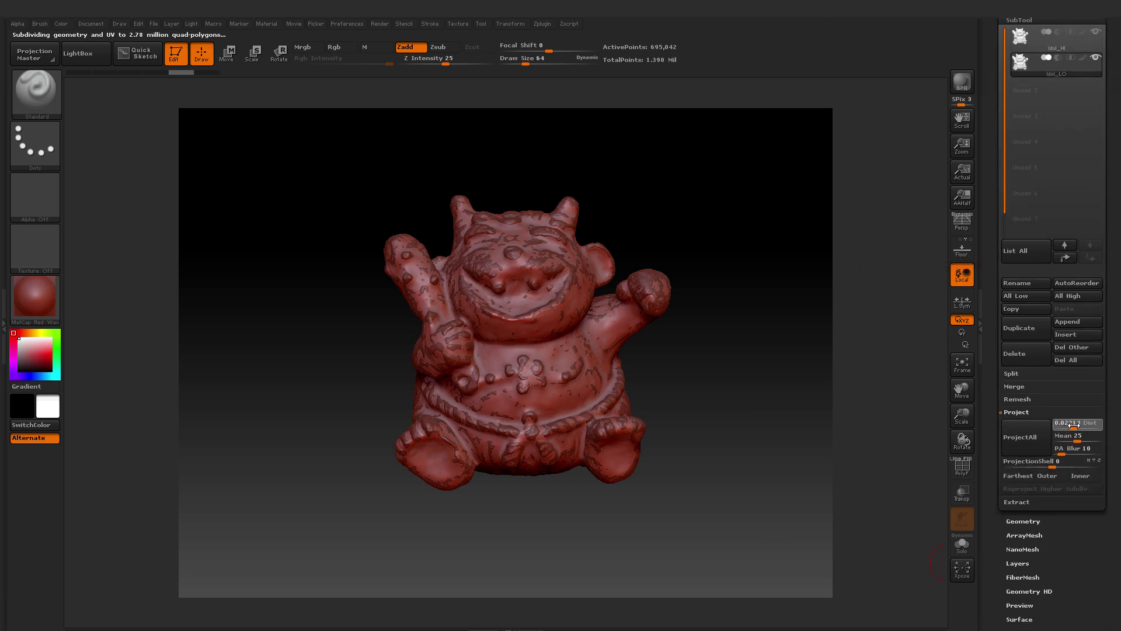
{"action": "left_click", "coordinate": [1023, 437]}
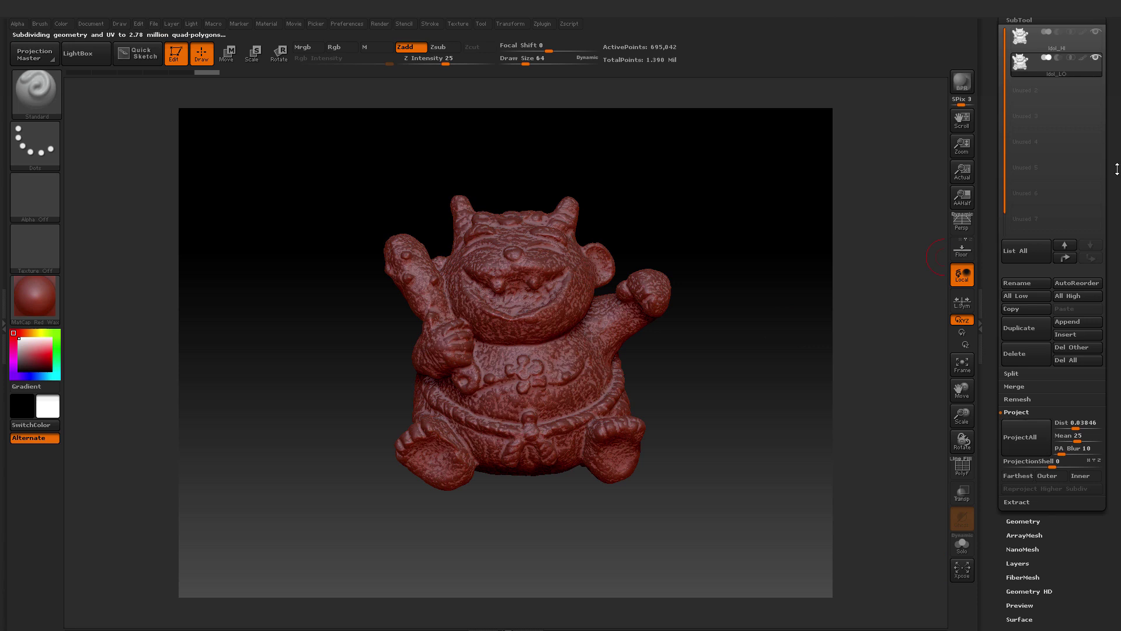
Step: Compare the subtools, drop Idol_LO to SDiv 1, and reselect Idol_HI
{"action": "scroll", "coordinate": [1049, 266], "scroll_direction": "up", "scroll_amount": 5}
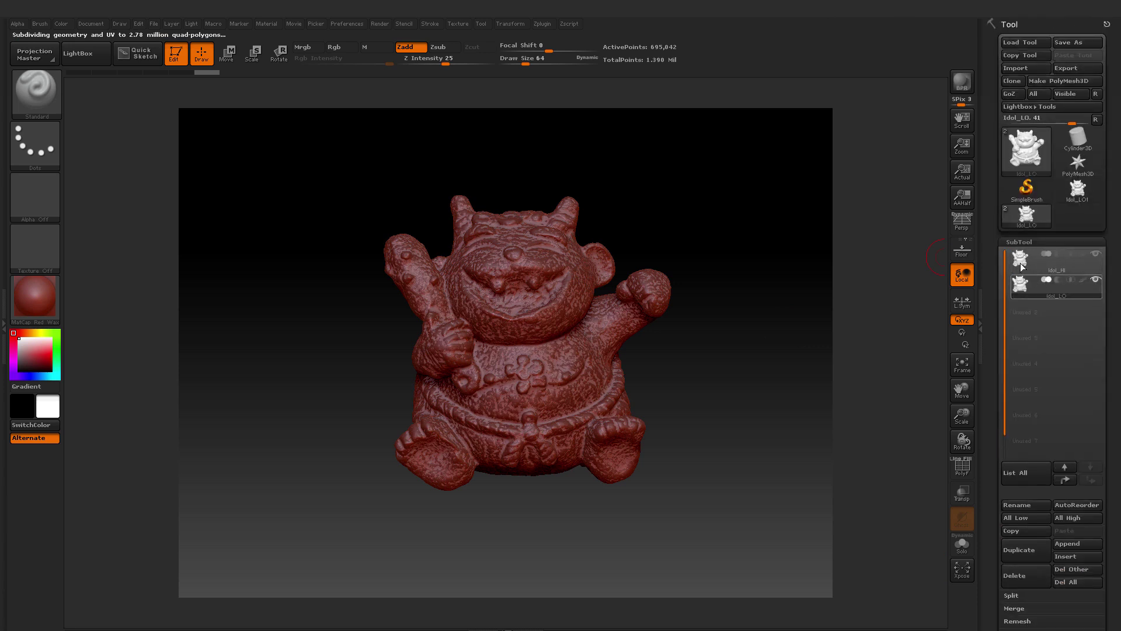
{"action": "left_click", "coordinate": [1049, 267]}
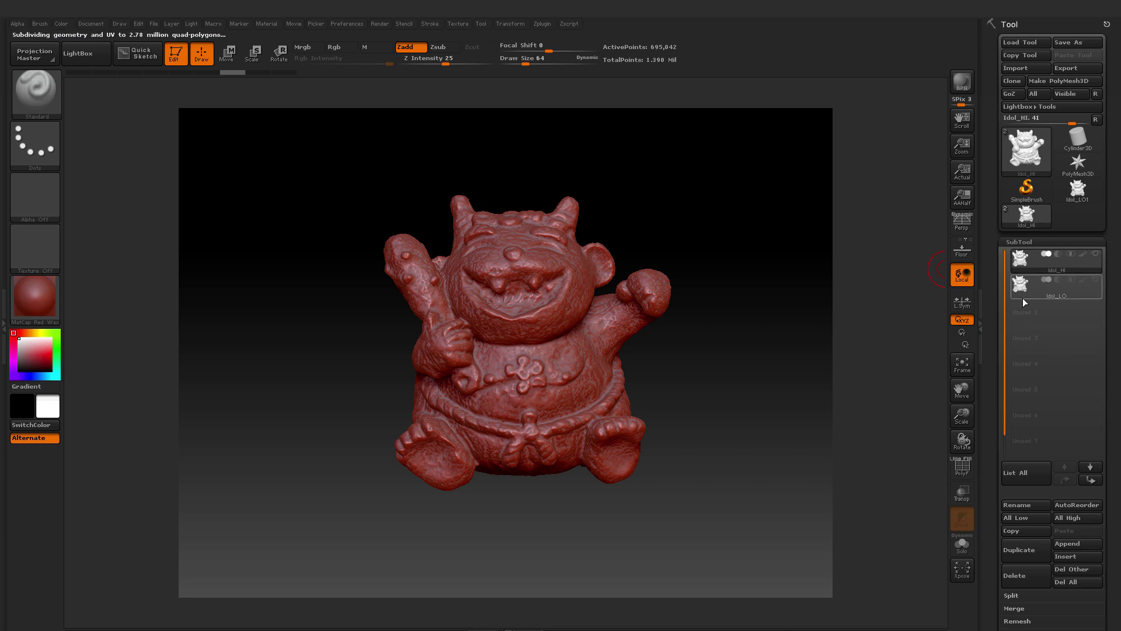
{"action": "left_click", "coordinate": [1024, 295]}
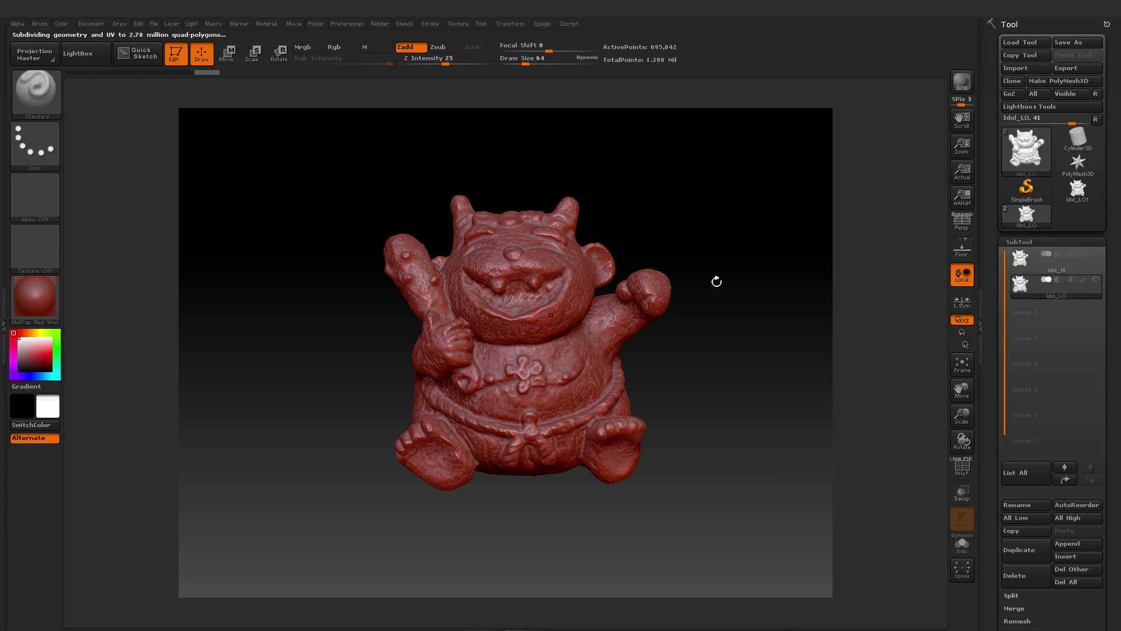
{"action": "left_click", "coordinate": [1038, 242]}
{"action": "left_click", "coordinate": [1035, 256]}
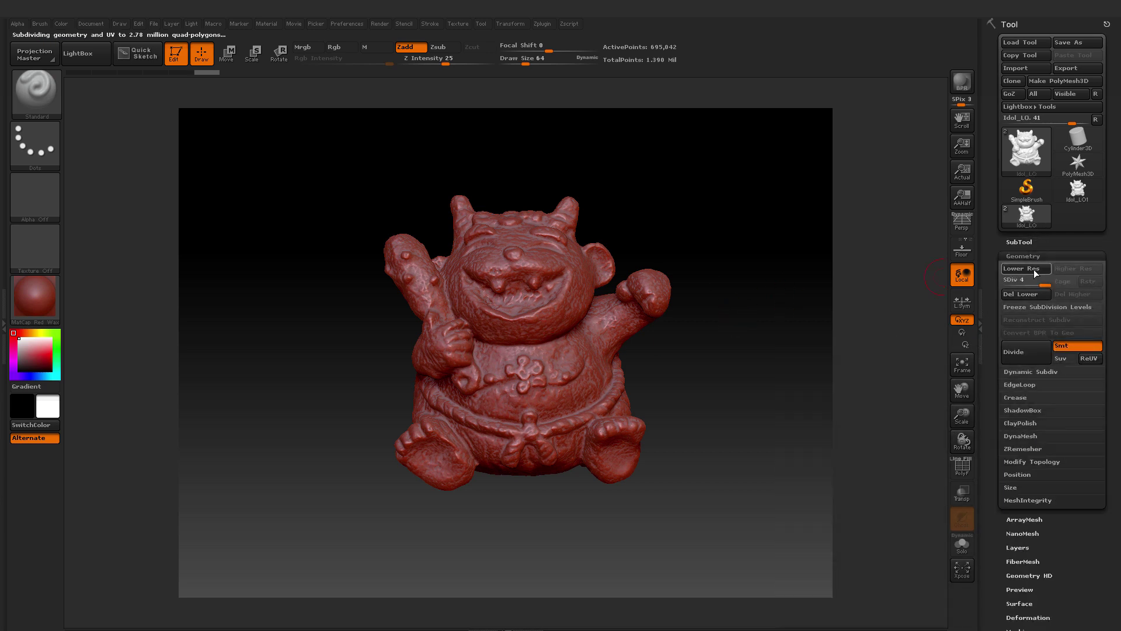
{"action": "left_click", "coordinate": [1035, 270]}
{"action": "left_click", "coordinate": [1035, 269]}
{"action": "left_click", "coordinate": [1035, 269]}
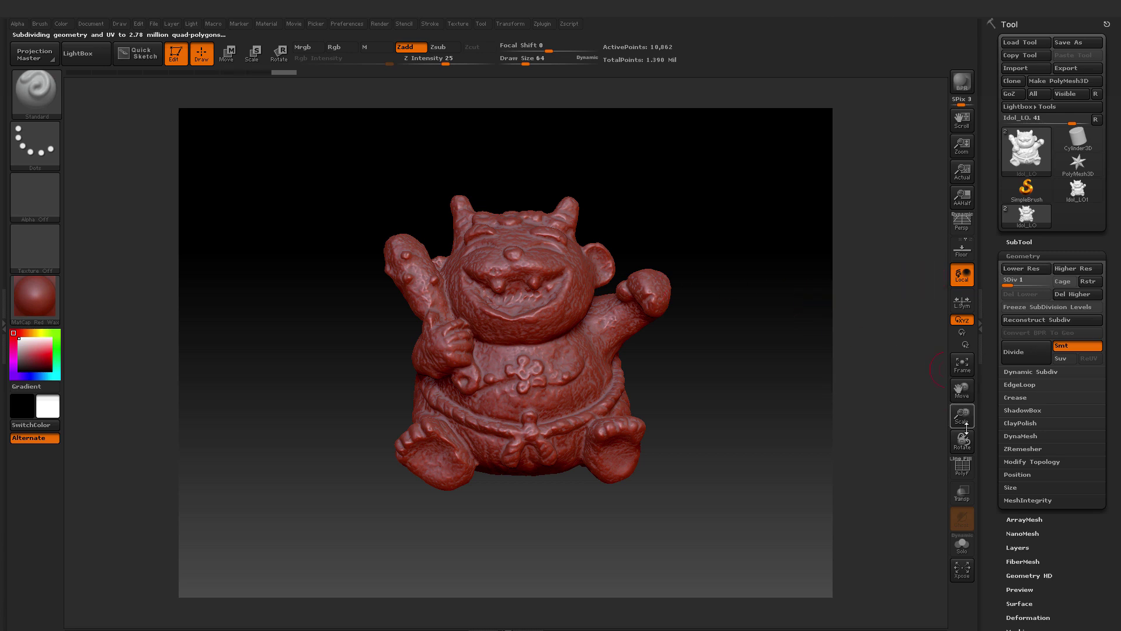
{"action": "left_click", "coordinate": [1027, 242]}
{"action": "left_click", "coordinate": [1026, 148]}
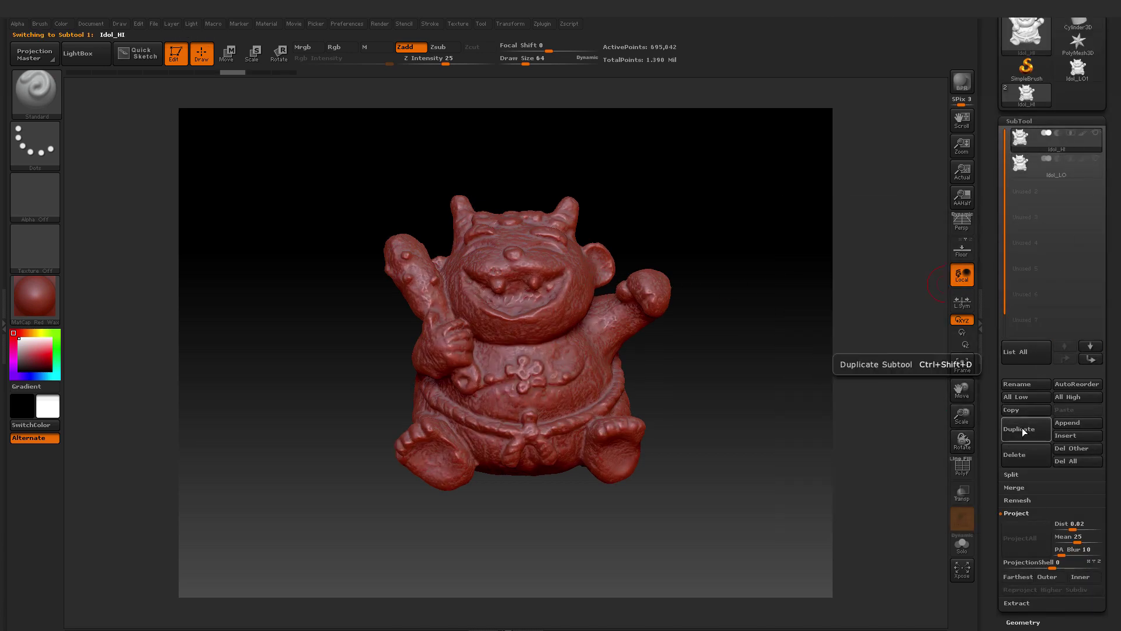
Step: Delete the Idol_HI subtool and confirm with OK
{"action": "left_click", "coordinate": [1023, 455]}
{"action": "left_click", "coordinate": [900, 482]}
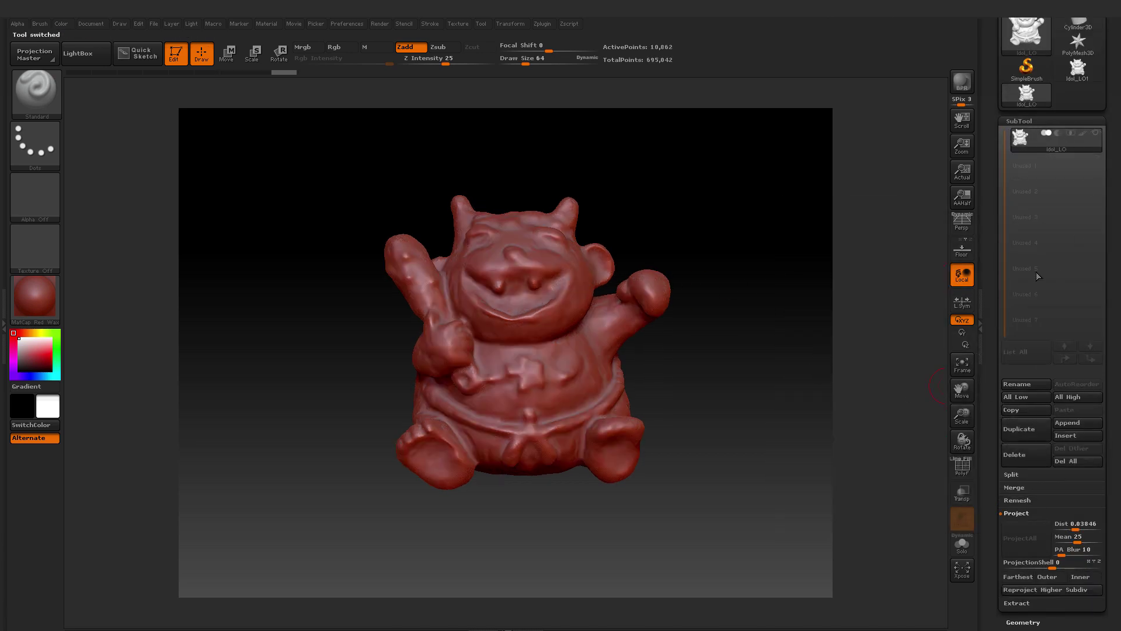
{"action": "scroll", "coordinate": [1114, 169], "scroll_direction": "up", "scroll_amount": 3}
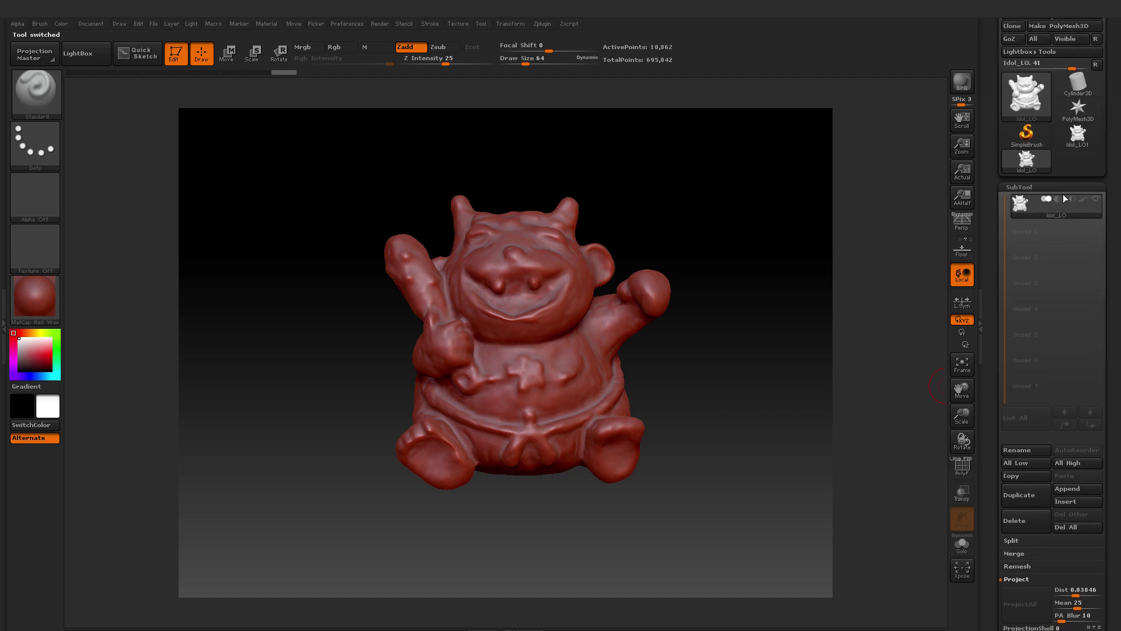
Step: Scrub Idol_LO's subdivision levels, rotate the idol, and show the Displacement Map settings
{"action": "left_click", "coordinate": [1019, 186]}
{"action": "left_click", "coordinate": [1023, 201]}
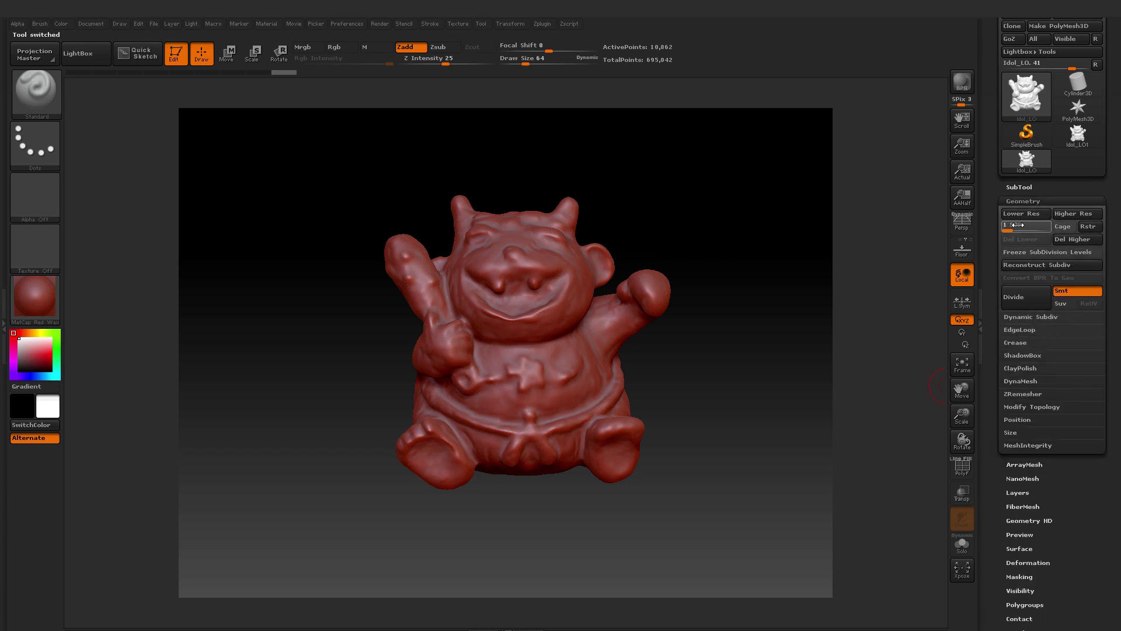
{"action": "mouse_move", "coordinate": [1010, 229]}
{"action": "left_mouse_down"}
{"action": "mouse_move", "coordinate": [1046, 229]}
{"action": "mouse_move", "coordinate": [1000, 230]}
{"action": "left_mouse_up"}
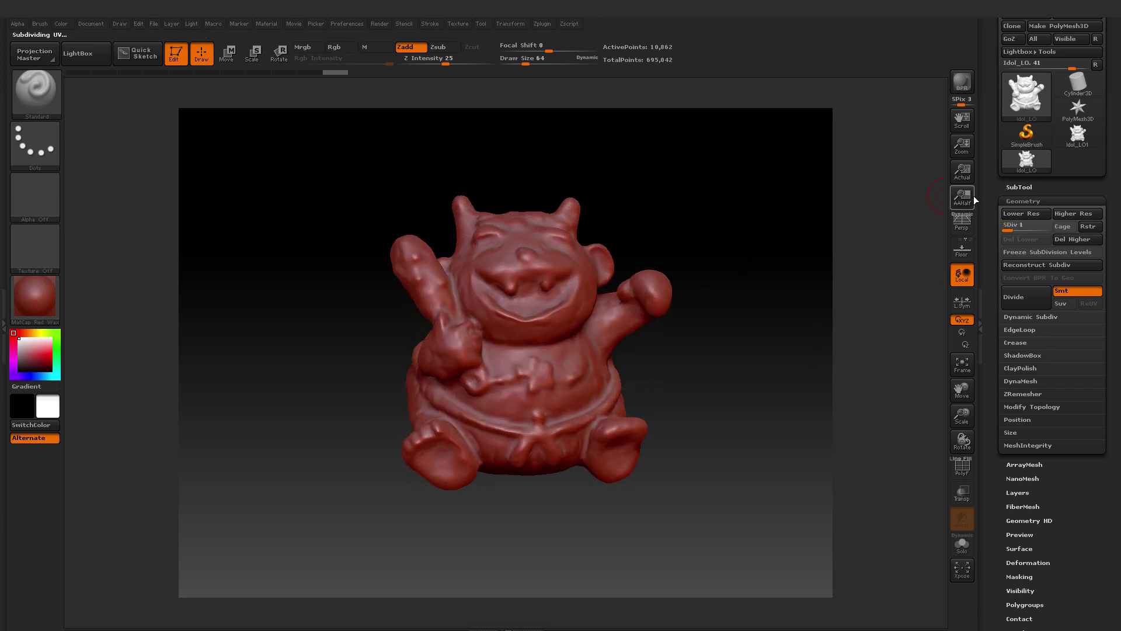
{"action": "left_click", "coordinate": [1024, 200]}
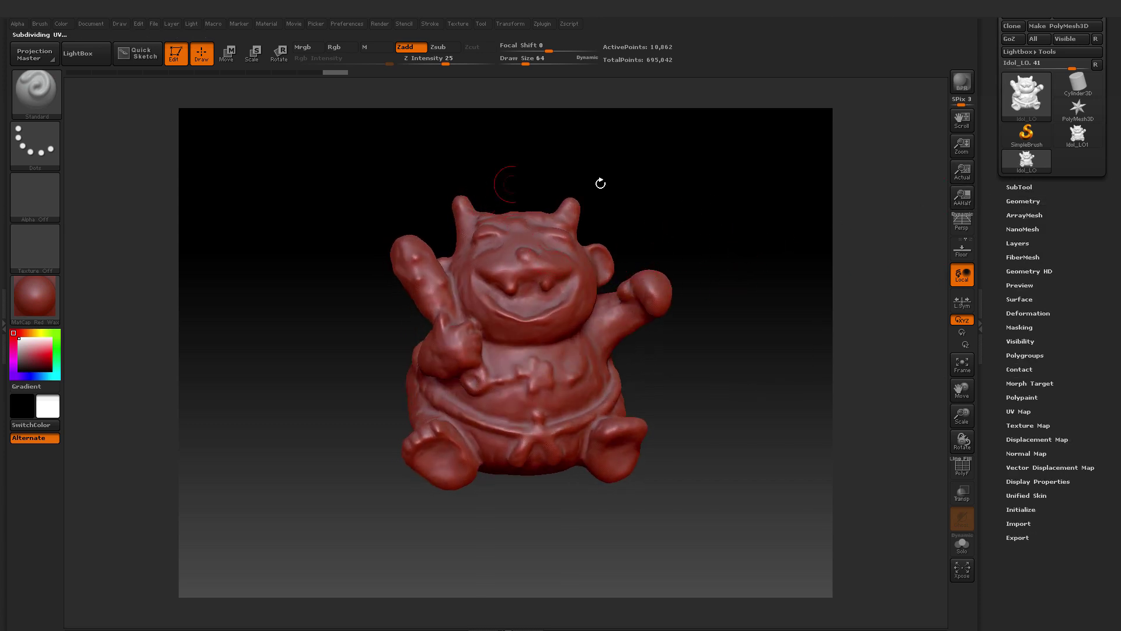
{"action": "left_click_drag", "start_coordinate": [681, 340], "coordinate": [902, 261]}
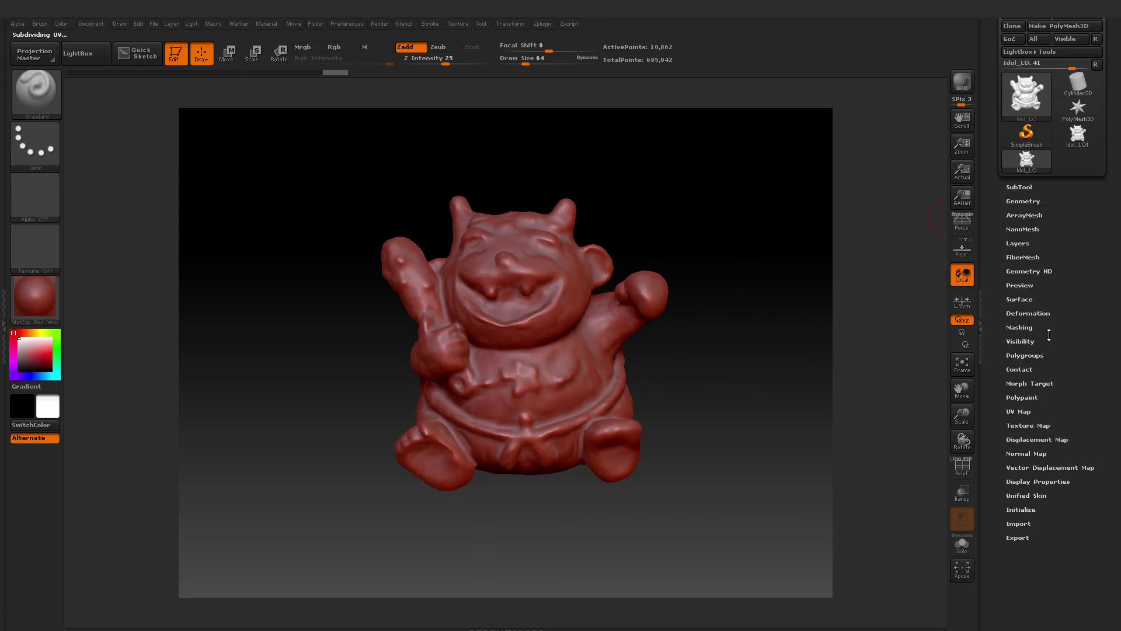
{"action": "left_click", "coordinate": [1033, 439]}
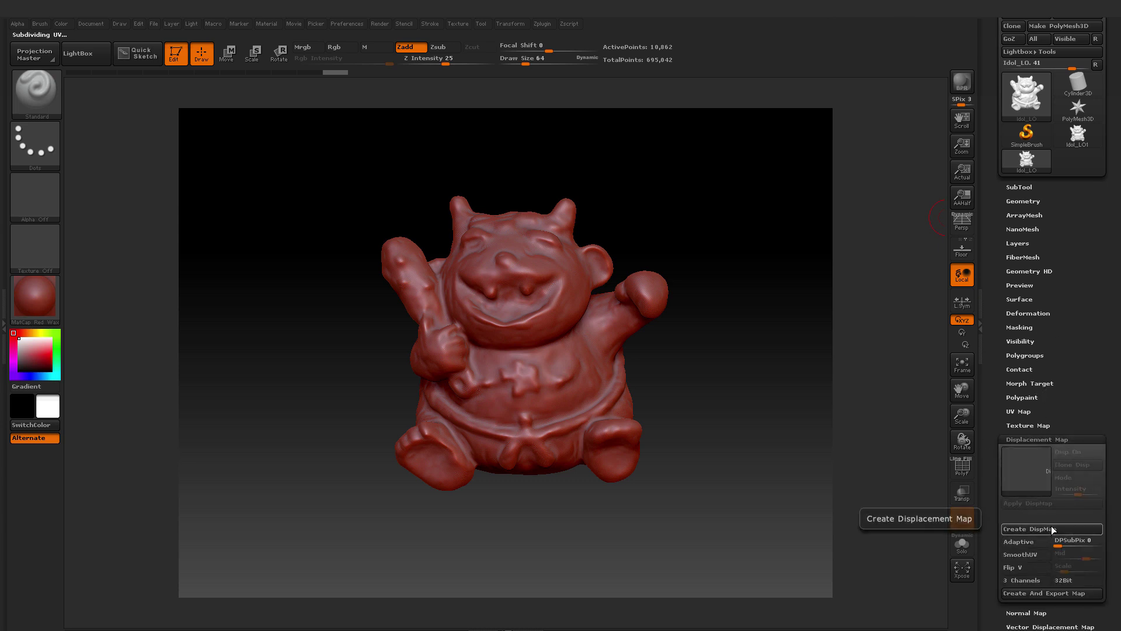
Step: Enable 3 Channels displacement output and set the UV Map Size to 4096
{"action": "left_click", "coordinate": [1037, 579]}
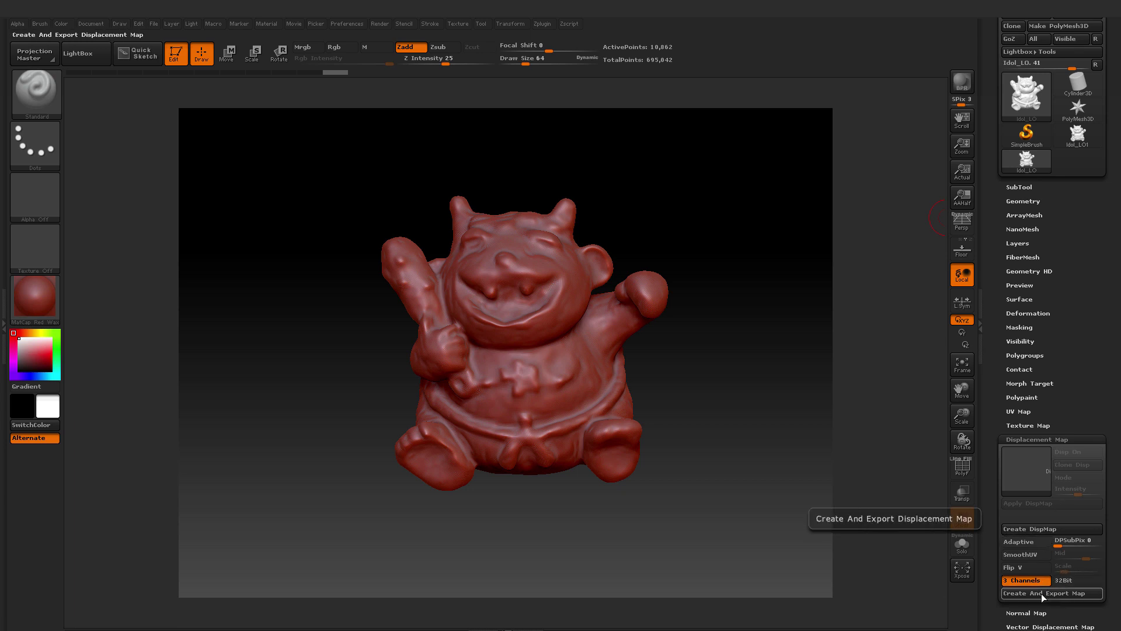
{"action": "left_click", "coordinate": [1031, 425]}
{"action": "left_click", "coordinate": [1019, 411]}
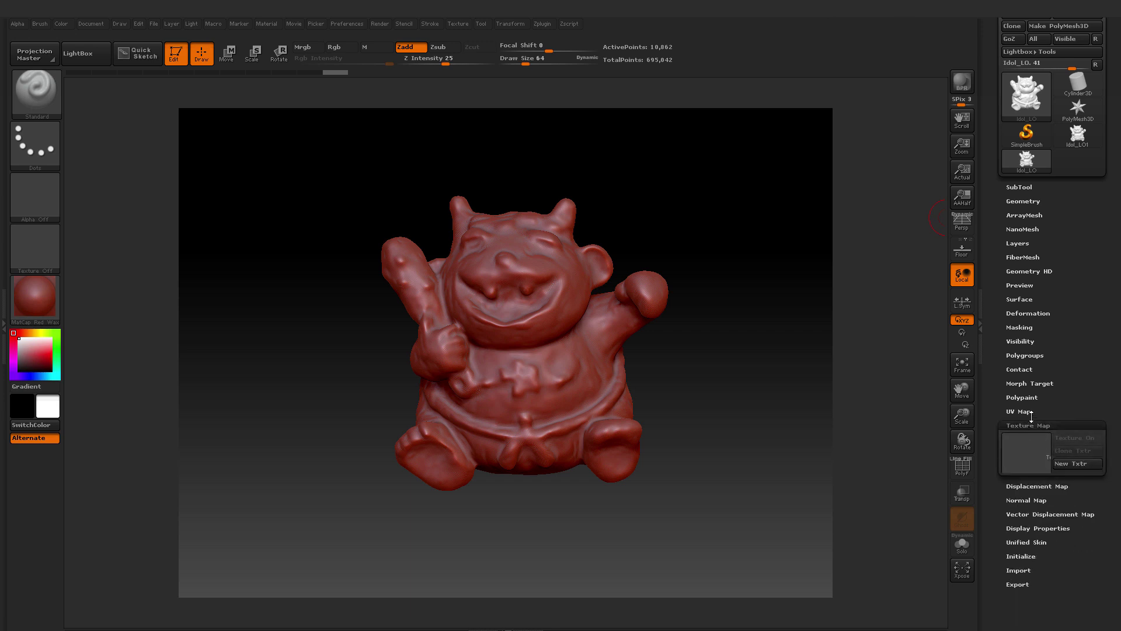
{"action": "left_click_drag", "start_coordinate": [1044, 450], "coordinate": [1069, 449]}
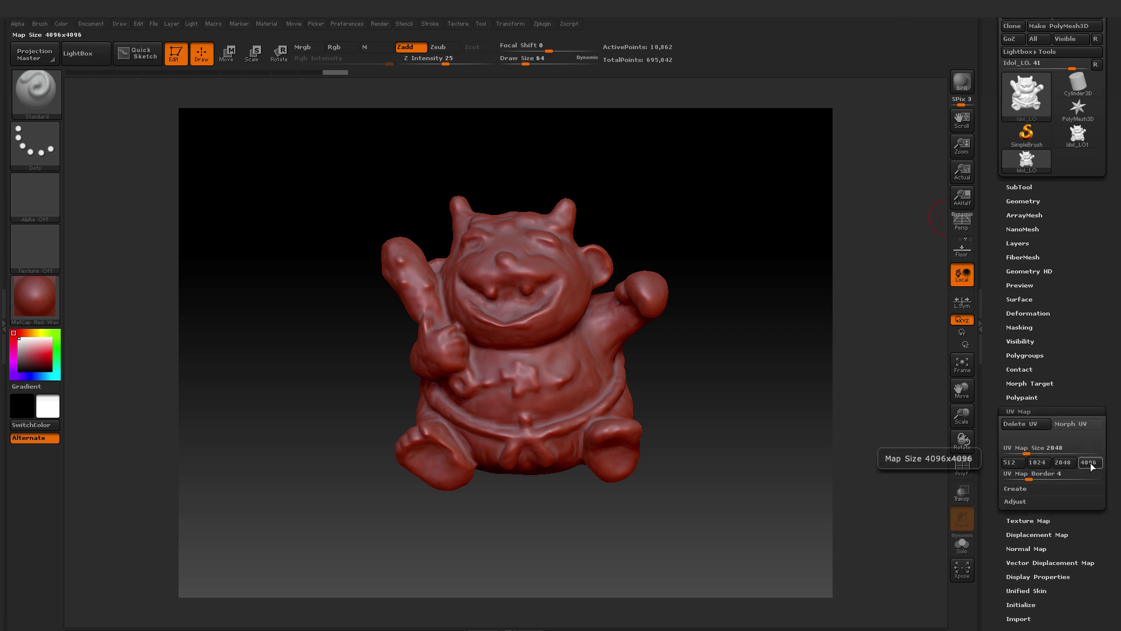
{"action": "left_click", "coordinate": [1018, 412]}
{"action": "left_click", "coordinate": [1035, 439]}
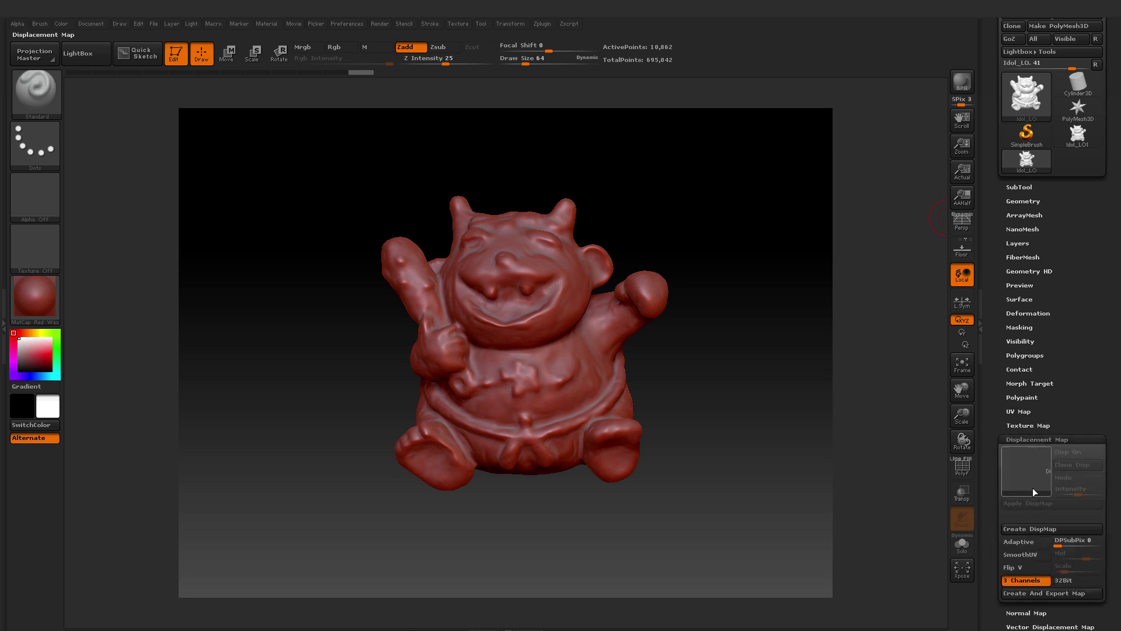
Step: Create the displacement map and rotate the idol to inspect it
{"action": "left_click", "coordinate": [1035, 528]}
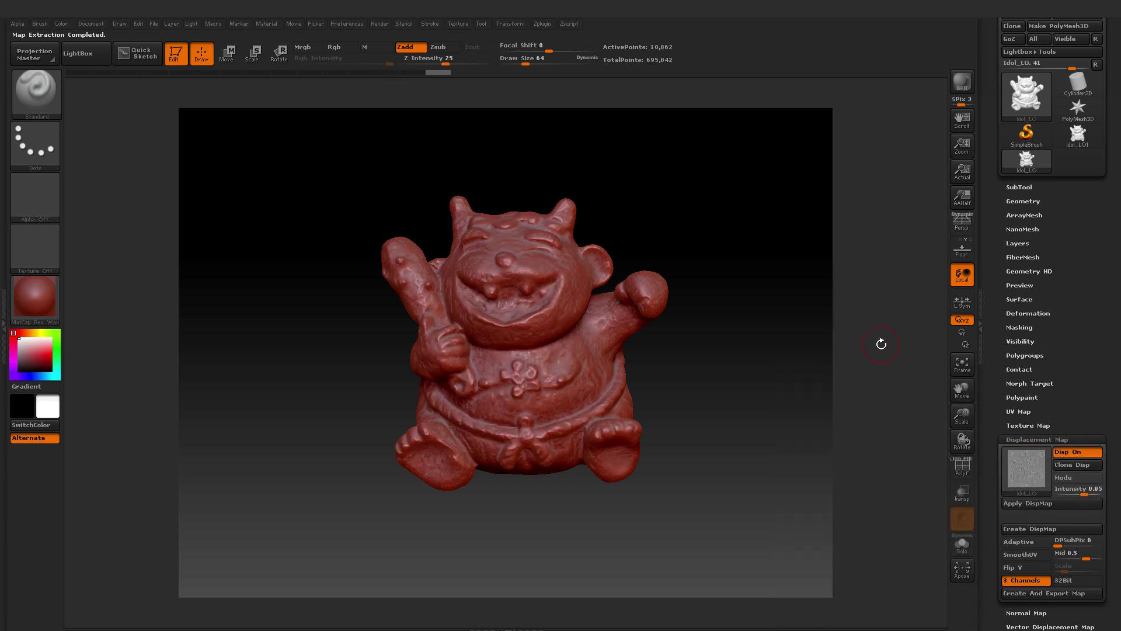
{"action": "left_click_drag", "start_coordinate": [664, 230], "coordinate": [743, 214]}
{"action": "left_click_drag", "start_coordinate": [733, 386], "coordinate": [682, 351]}
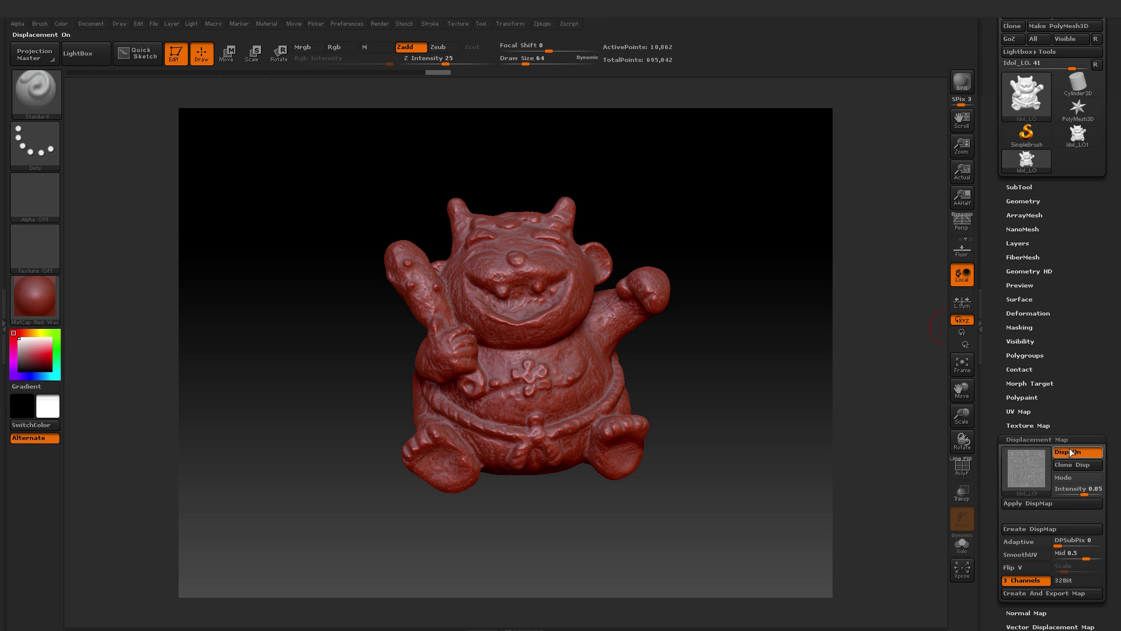
{"action": "left_click", "coordinate": [1028, 467]}
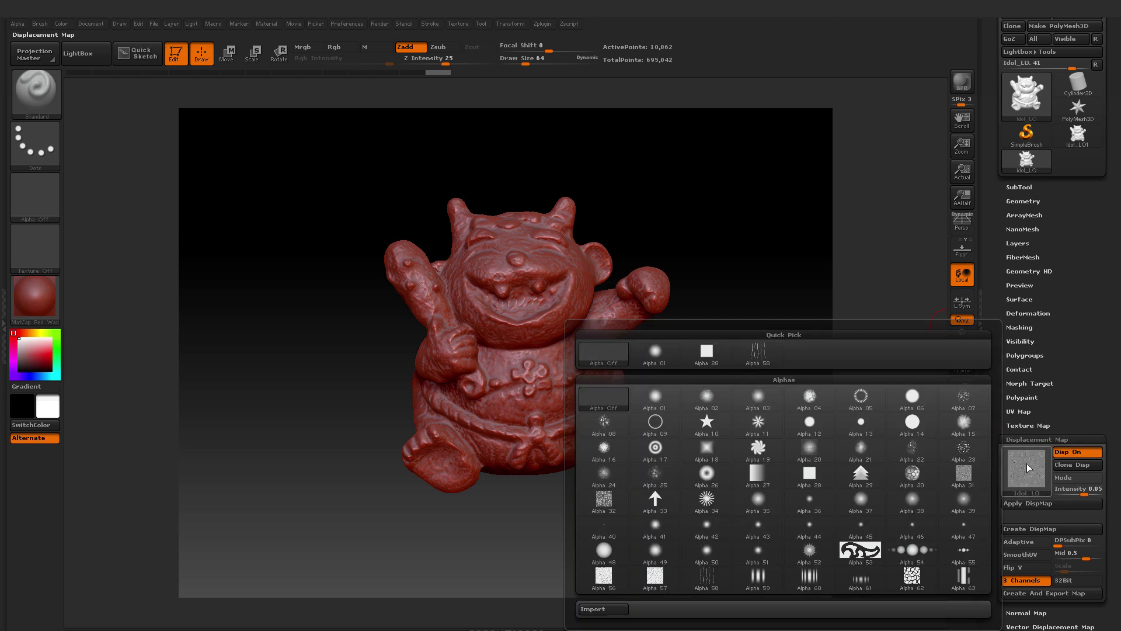
Step: Clone the displacement map into the alpha library and export it as an image
{"action": "left_click", "coordinate": [1081, 469]}
{"action": "left_click", "coordinate": [36, 196]}
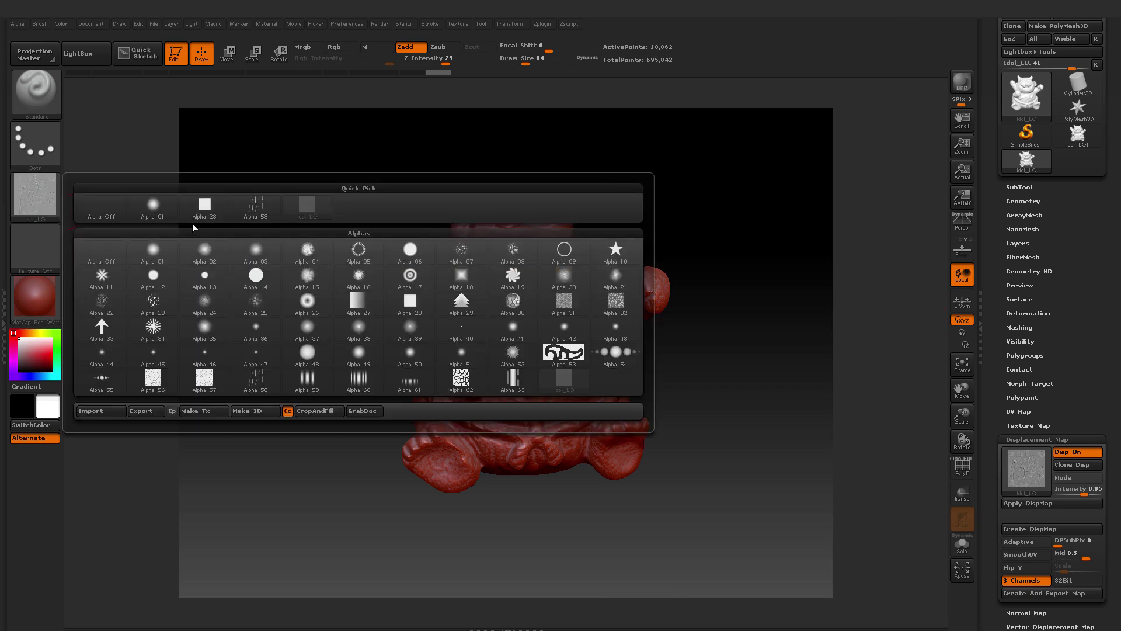
{"action": "mouse_move", "coordinate": [314, 213]}
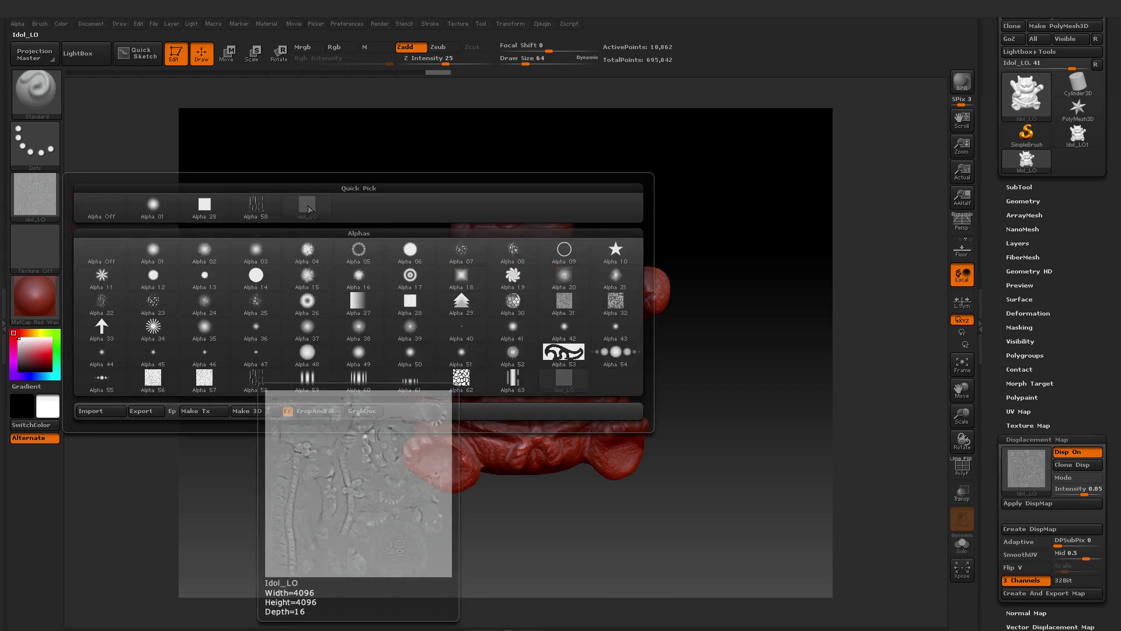
{"action": "left_click", "coordinate": [309, 209]}
{"action": "left_click", "coordinate": [34, 194]}
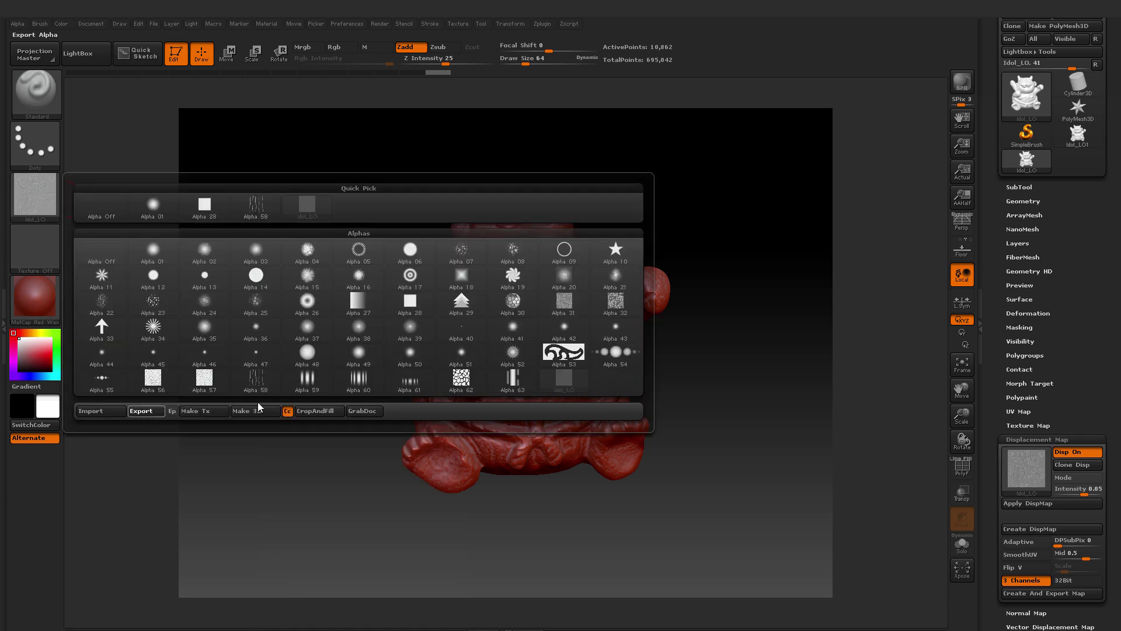
Step: Save it as TIFF Idol_Disp in the JapanIdol Texture folder, then close ZBrush
{"action": "left_click", "coordinate": [386, 133]}
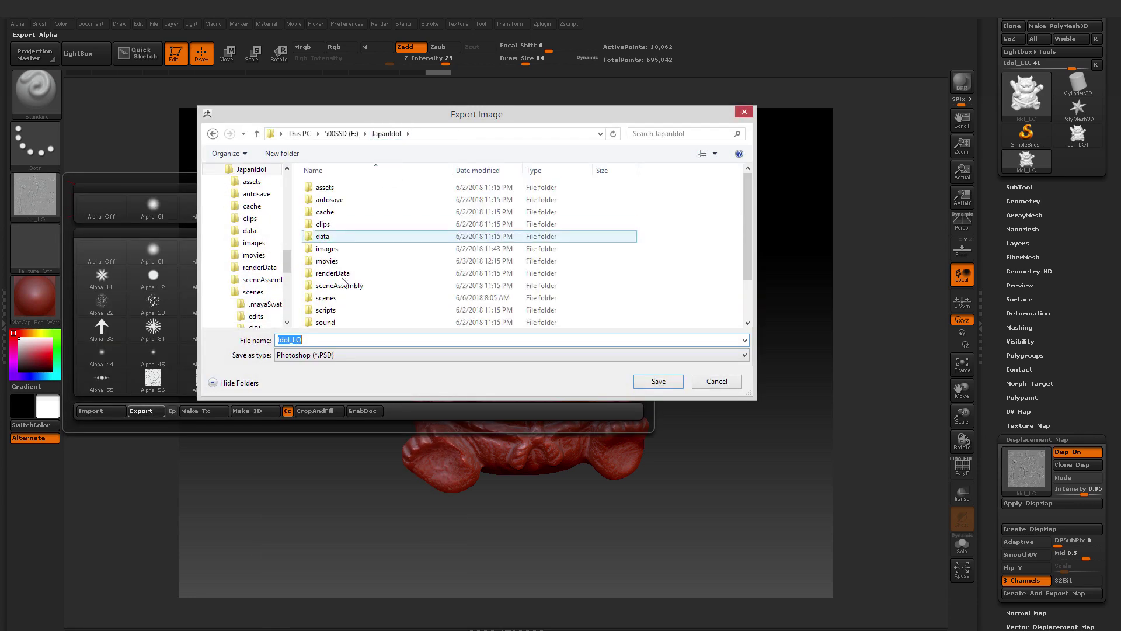
{"action": "scroll", "coordinate": [350, 286], "scroll_direction": "down", "scroll_amount": 2}
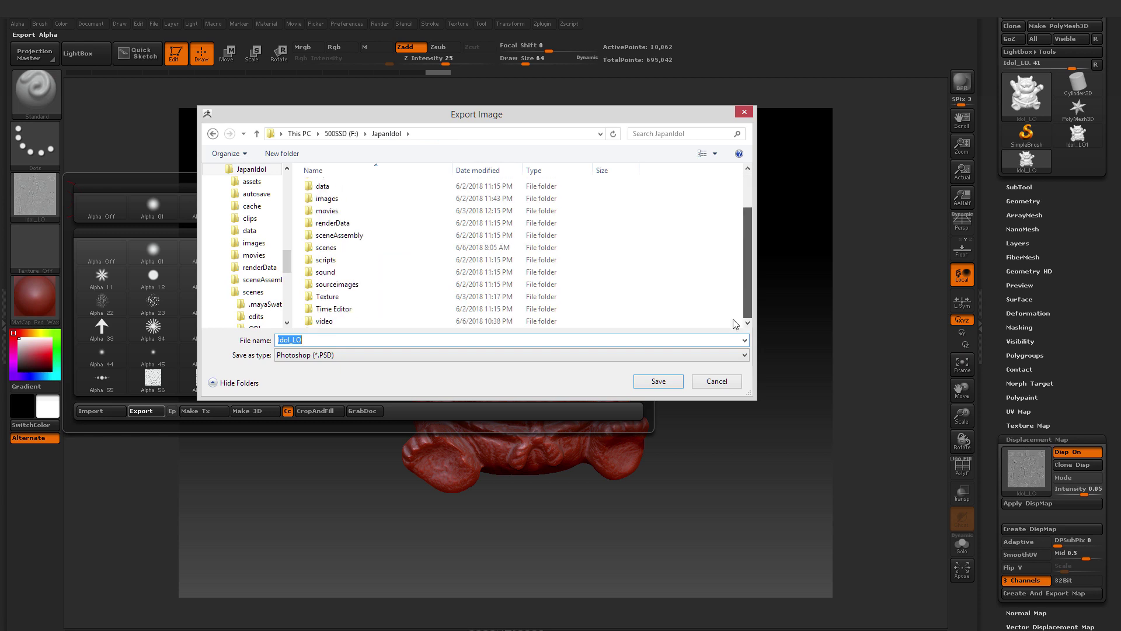
{"action": "double_click", "coordinate": [366, 297]}
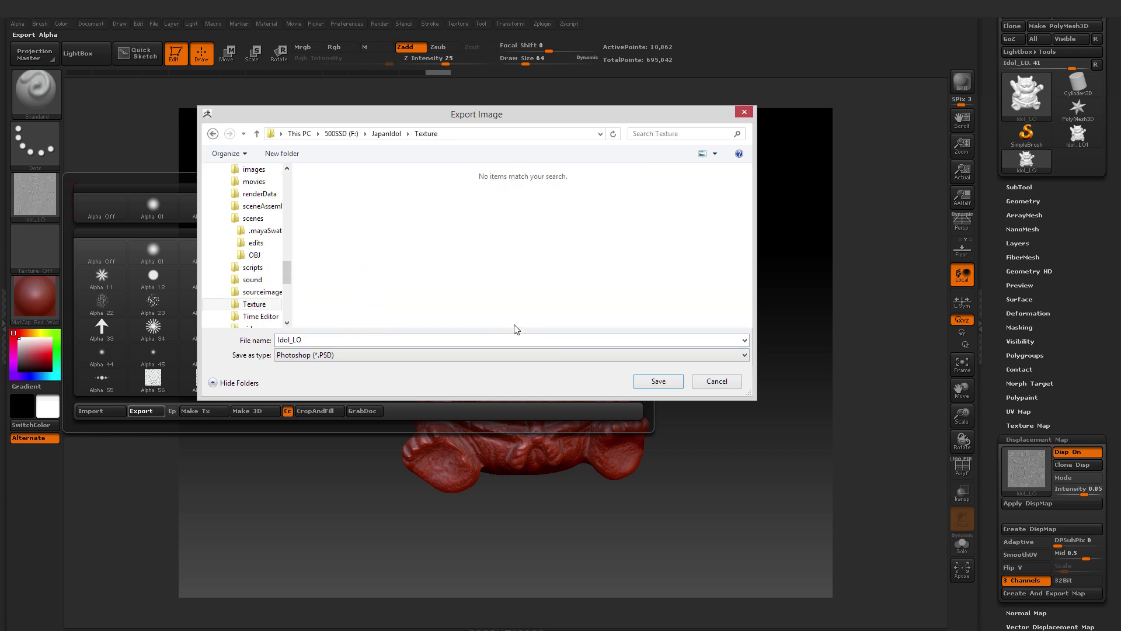
{"action": "left_click", "coordinate": [343, 356]}
{"action": "left_click", "coordinate": [335, 382]}
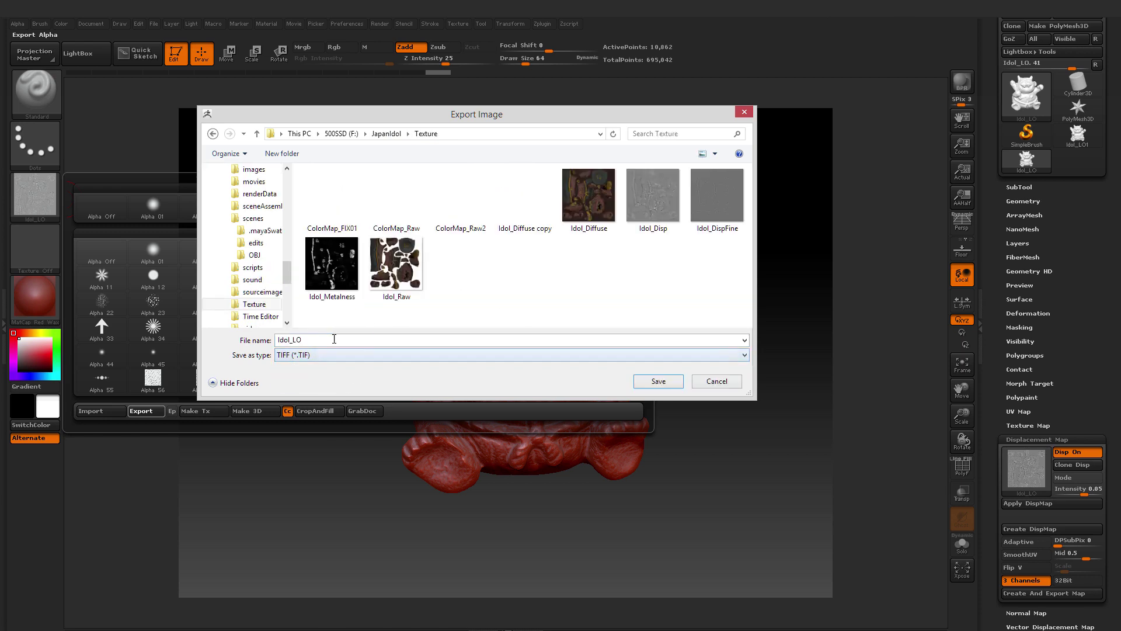
{"action": "left_click", "coordinate": [672, 199]}
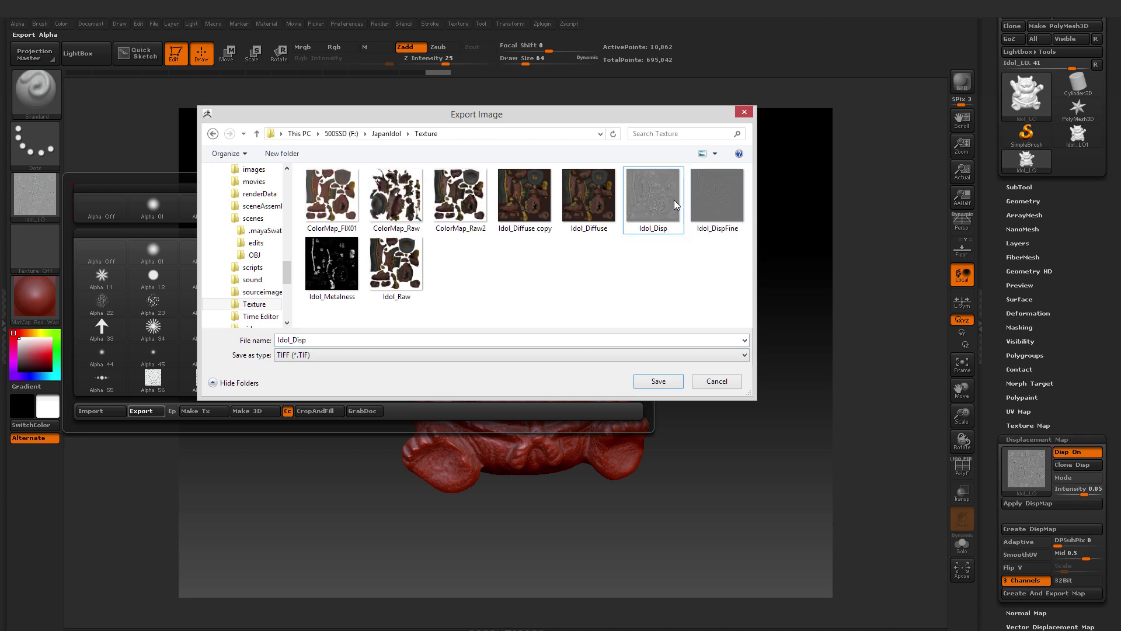
{"action": "left_click", "coordinate": [734, 384]}
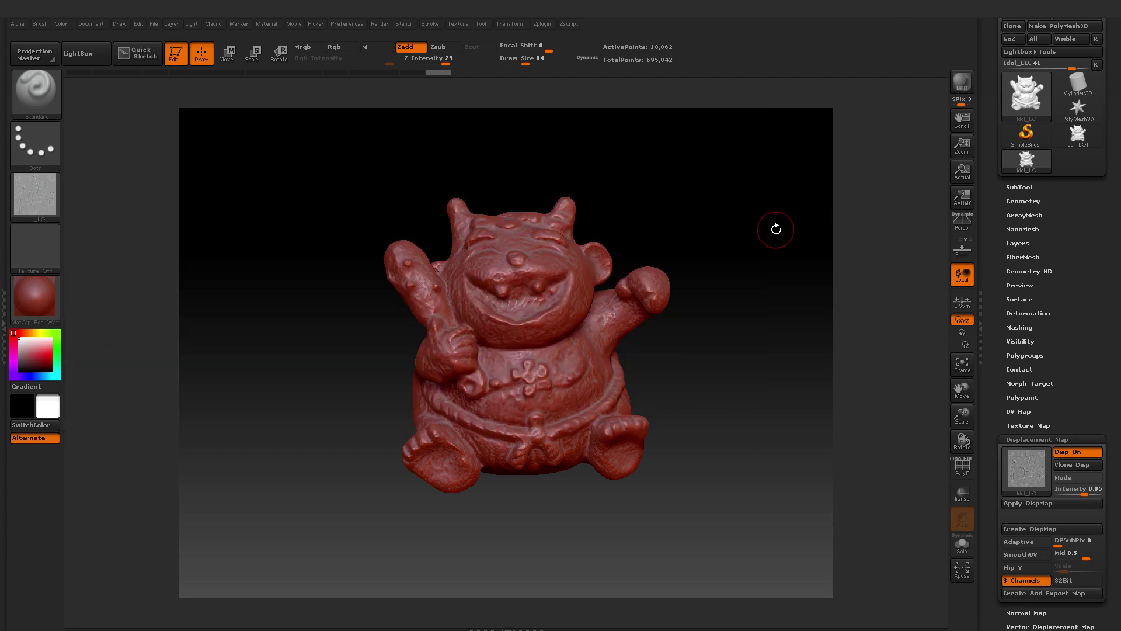
{"action": "mouse_move", "coordinate": [771, 227]}
{"action": "left_mouse_down"}
{"action": "mouse_move", "coordinate": [857, 214]}
{"action": "mouse_move", "coordinate": [840, 287]}
{"action": "mouse_move", "coordinate": [759, 220]}
{"action": "mouse_move", "coordinate": [770, 216]}
{"action": "left_mouse_up"}
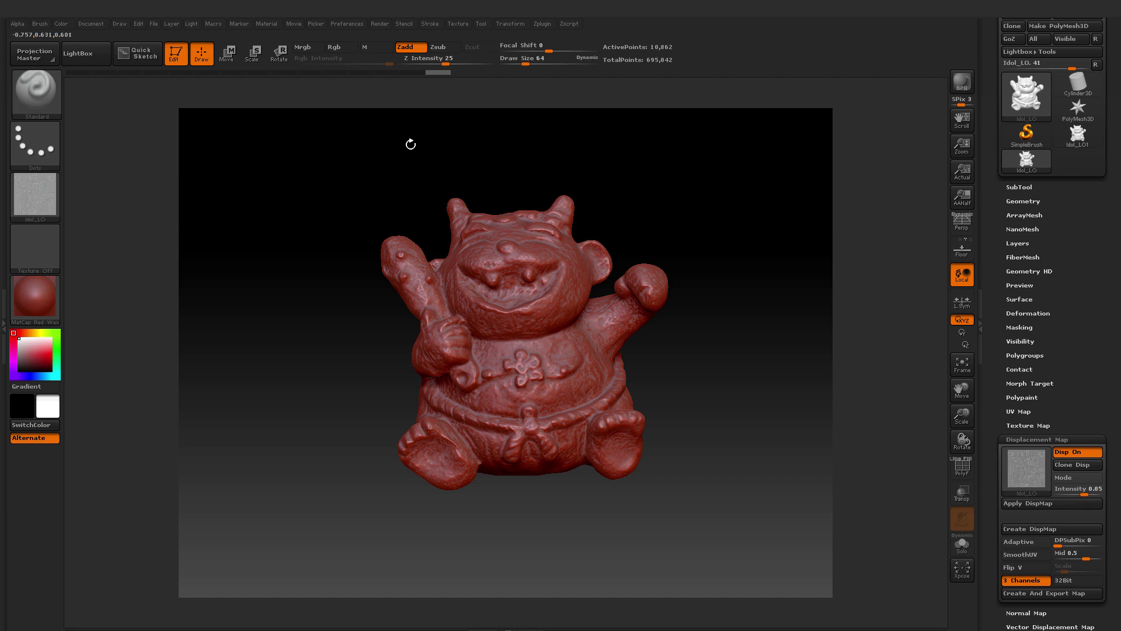
{"action": "left_click", "coordinate": [1107, 20]}
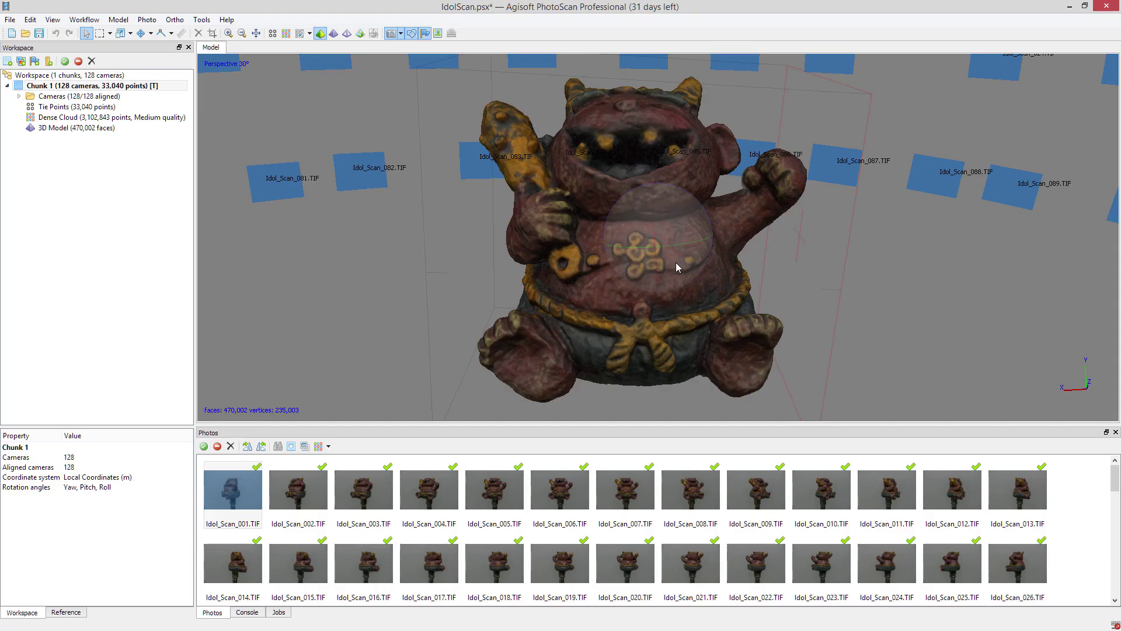
Step: Inspect the 470,002-face scanned idol, then import the 21,720-face low-poly idol model
{"action": "left_click_drag", "start_coordinate": [675, 261], "coordinate": [651, 235]}
{"action": "scroll", "coordinate": [652, 235], "scroll_direction": "down", "scroll_amount": 5}
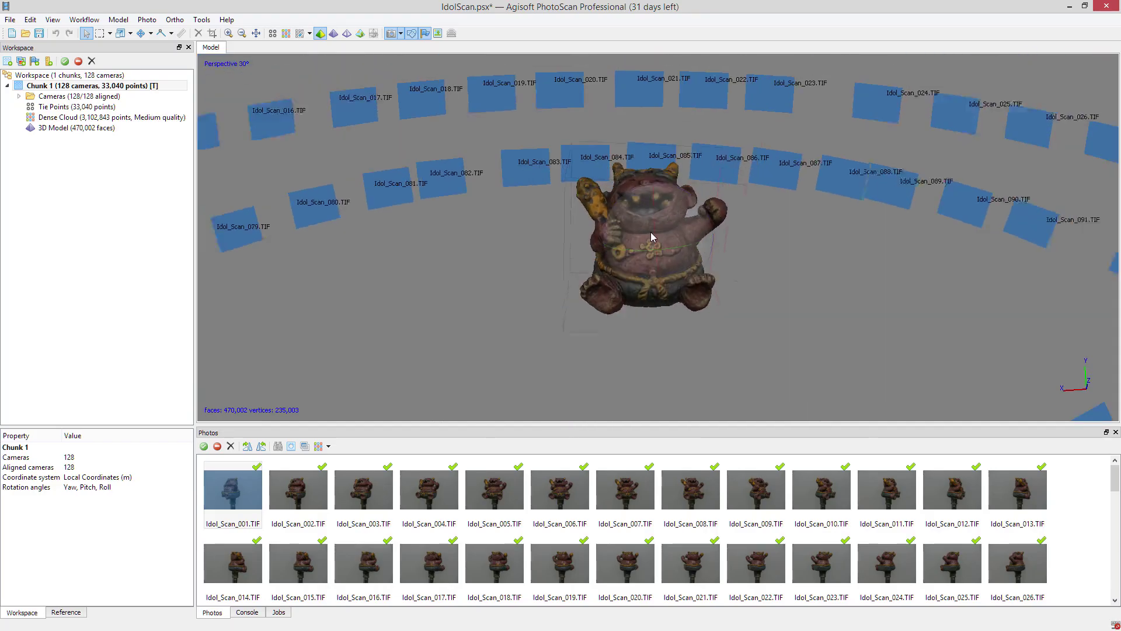
{"action": "scroll", "coordinate": [687, 259], "scroll_direction": "up", "scroll_amount": 4}
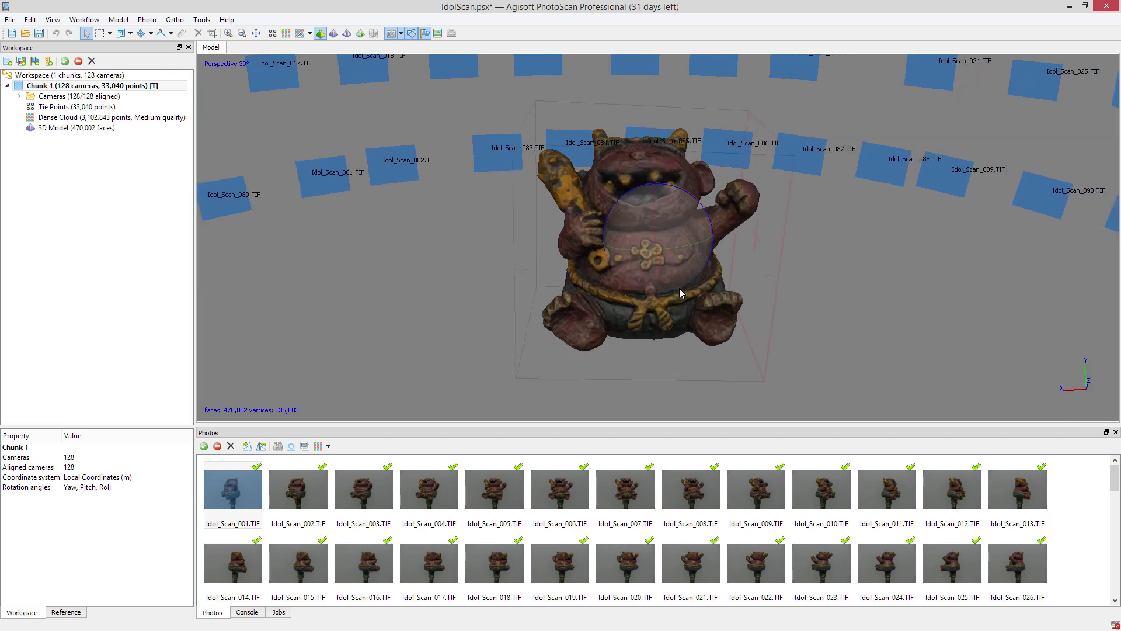
{"action": "left_click_drag", "start_coordinate": [680, 292], "coordinate": [675, 240]}
{"action": "left_click", "coordinate": [10, 19]}
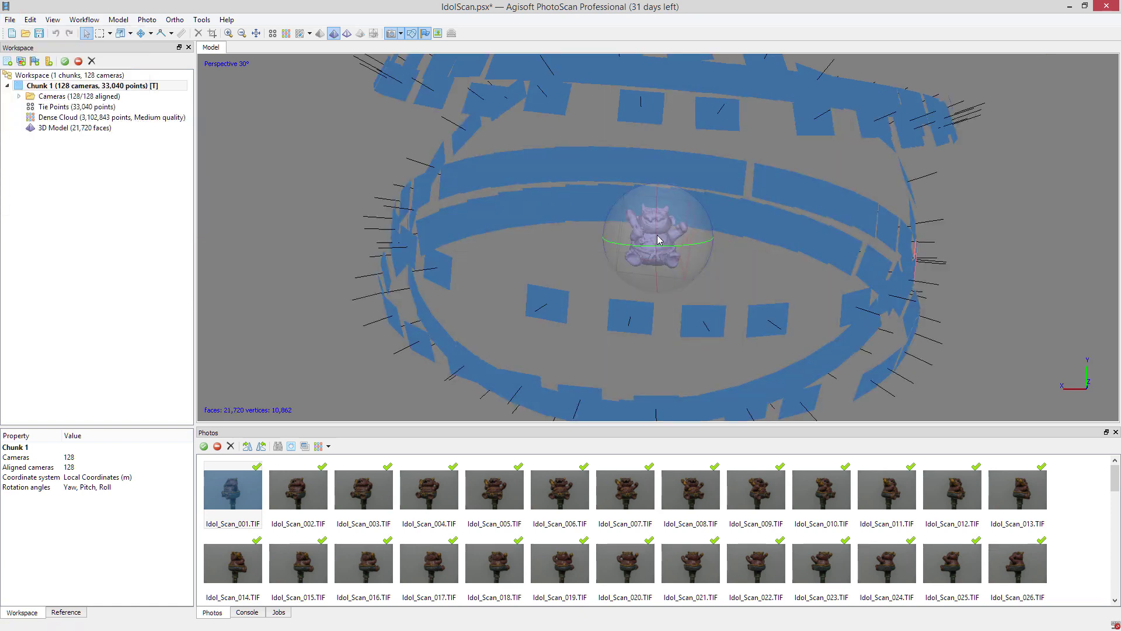
{"action": "scroll", "coordinate": [659, 239], "scroll_direction": "up", "scroll_amount": 10}
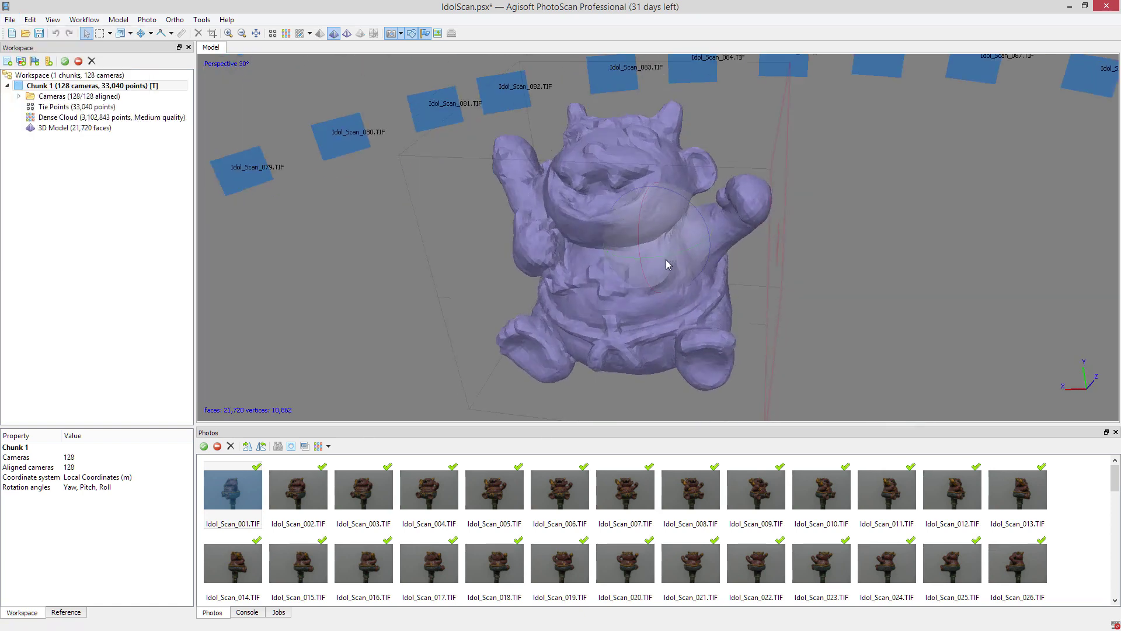
{"action": "left_click_drag", "start_coordinate": [703, 257], "coordinate": [609, 259]}
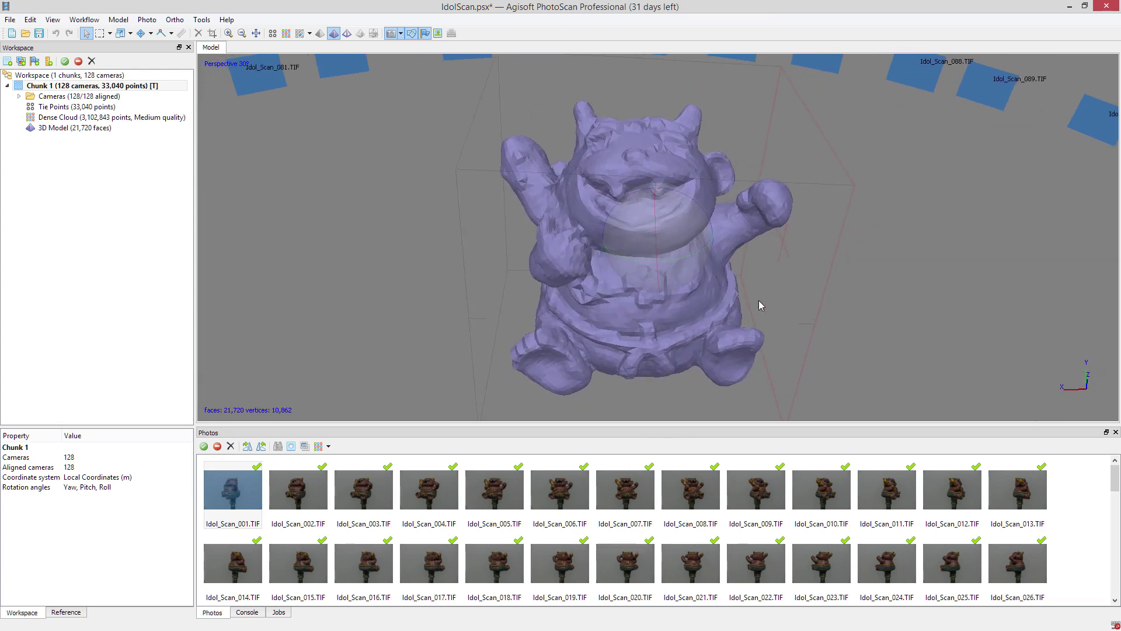
{"action": "left_click_drag", "start_coordinate": [683, 229], "coordinate": [644, 256]}
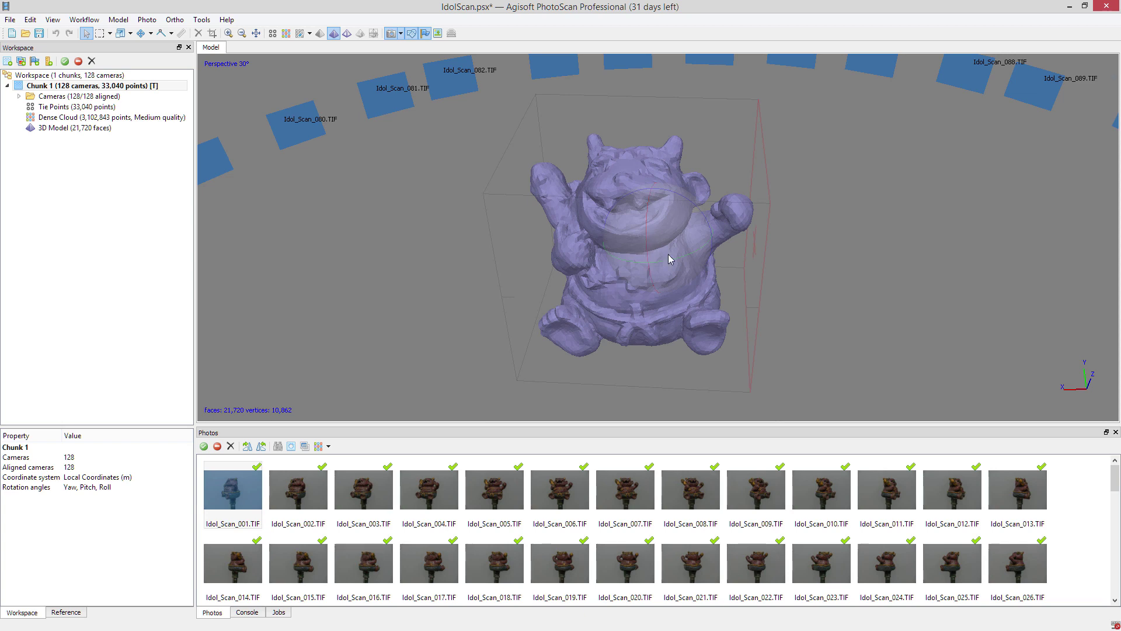
{"action": "left_click_drag", "start_coordinate": [671, 254], "coordinate": [790, 234]}
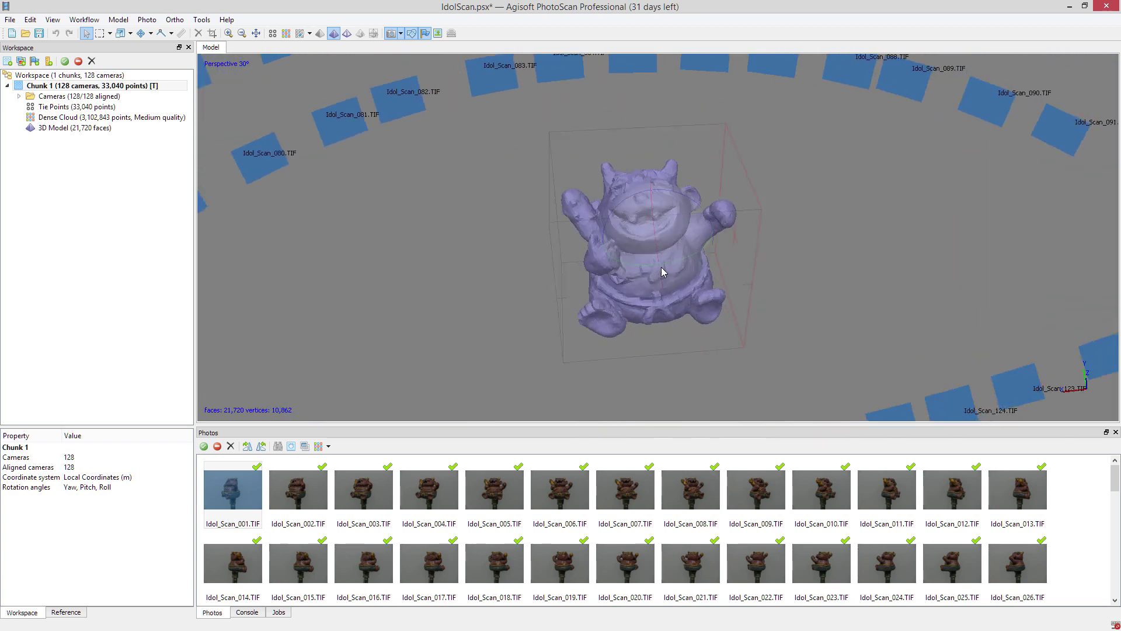
{"action": "mouse_move", "coordinate": [663, 271]}
{"action": "left_mouse_down"}
{"action": "mouse_move", "coordinate": [658, 251]}
{"action": "mouse_move", "coordinate": [671, 263]}
{"action": "left_mouse_up"}
{"action": "scroll", "coordinate": [660, 268], "scroll_direction": "up", "scroll_amount": 5}
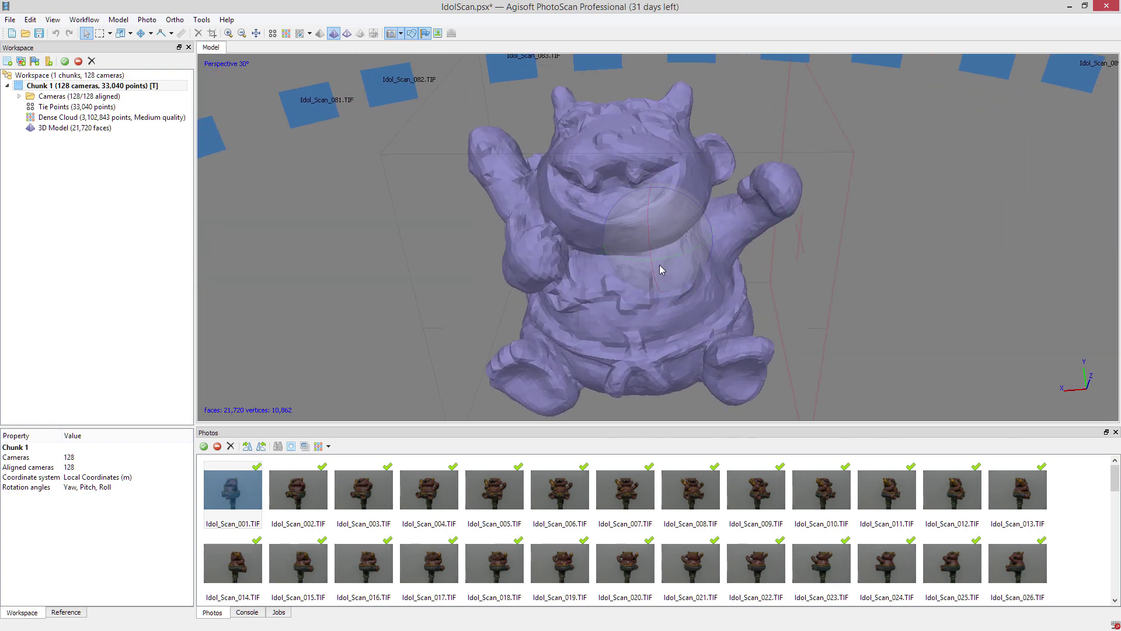
{"action": "scroll", "coordinate": [654, 277], "scroll_direction": "down", "scroll_amount": 6}
{"action": "scroll", "coordinate": [659, 266], "scroll_direction": "up", "scroll_amount": 5}
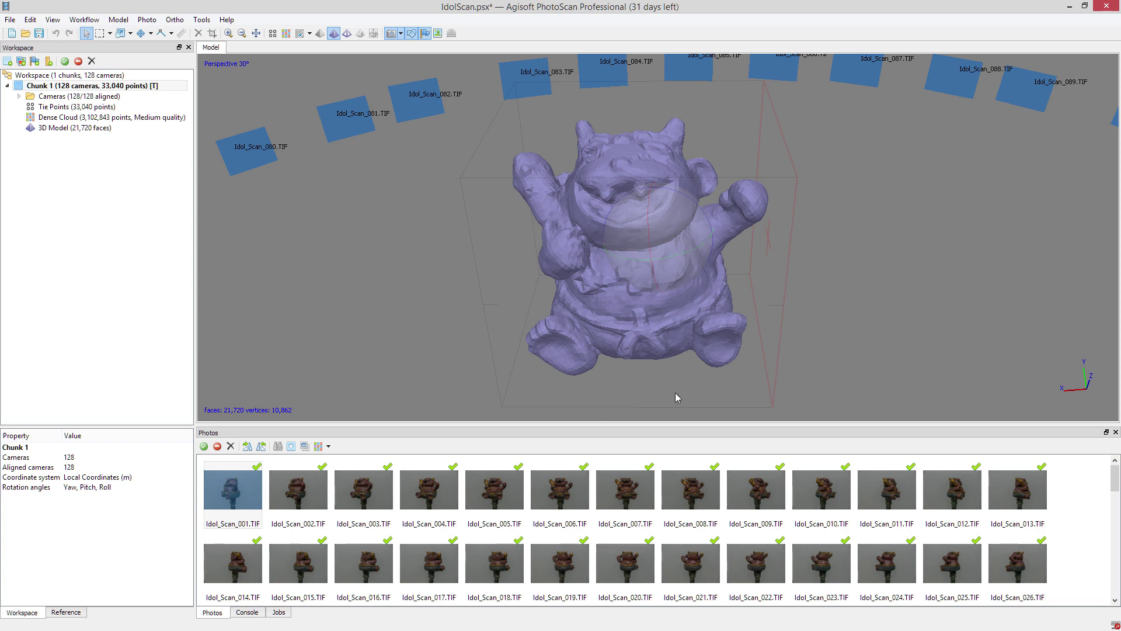
{"action": "mouse_move", "coordinate": [660, 249]}
{"action": "left_mouse_down"}
{"action": "mouse_move", "coordinate": [671, 313]}
{"action": "mouse_move", "coordinate": [671, 240]}
{"action": "mouse_move", "coordinate": [658, 230]}
{"action": "mouse_move", "coordinate": [664, 254]}
{"action": "left_mouse_up"}
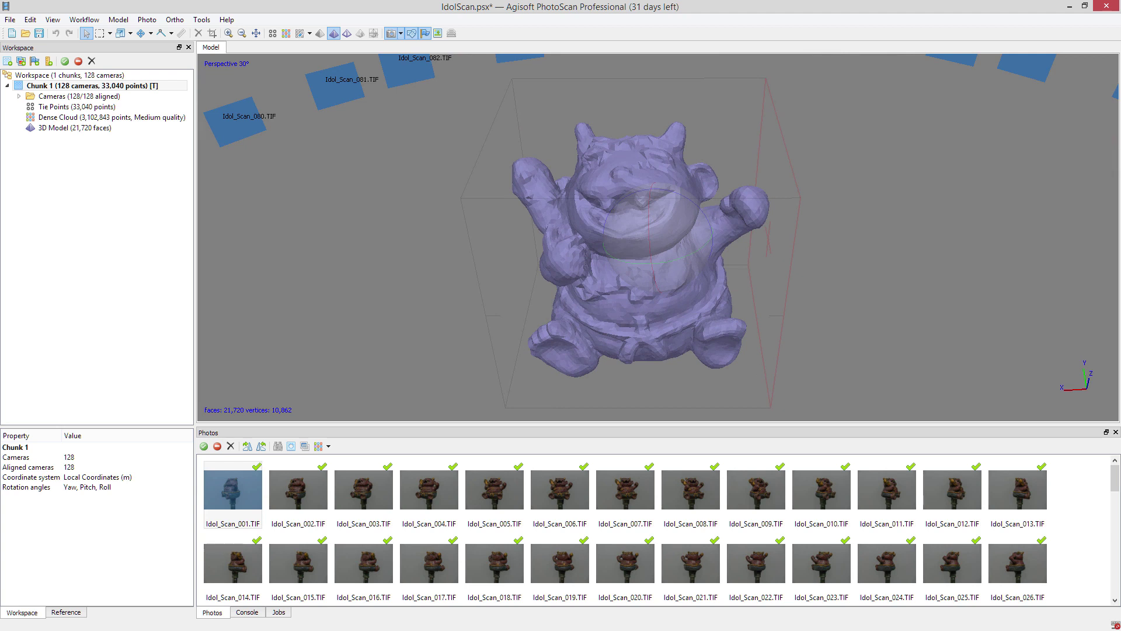
{"action": "left_click_drag", "start_coordinate": [663, 292], "coordinate": [653, 263]}
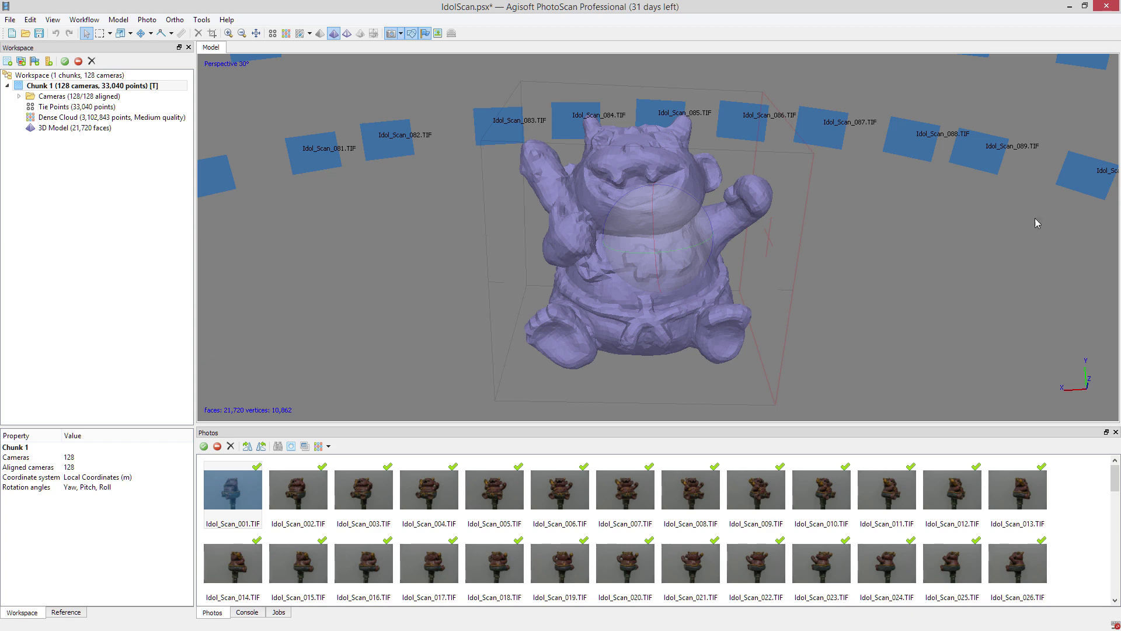
{"action": "left_click_drag", "start_coordinate": [658, 253], "coordinate": [637, 306]}
{"action": "left_click_drag", "start_coordinate": [642, 261], "coordinate": [705, 329]}
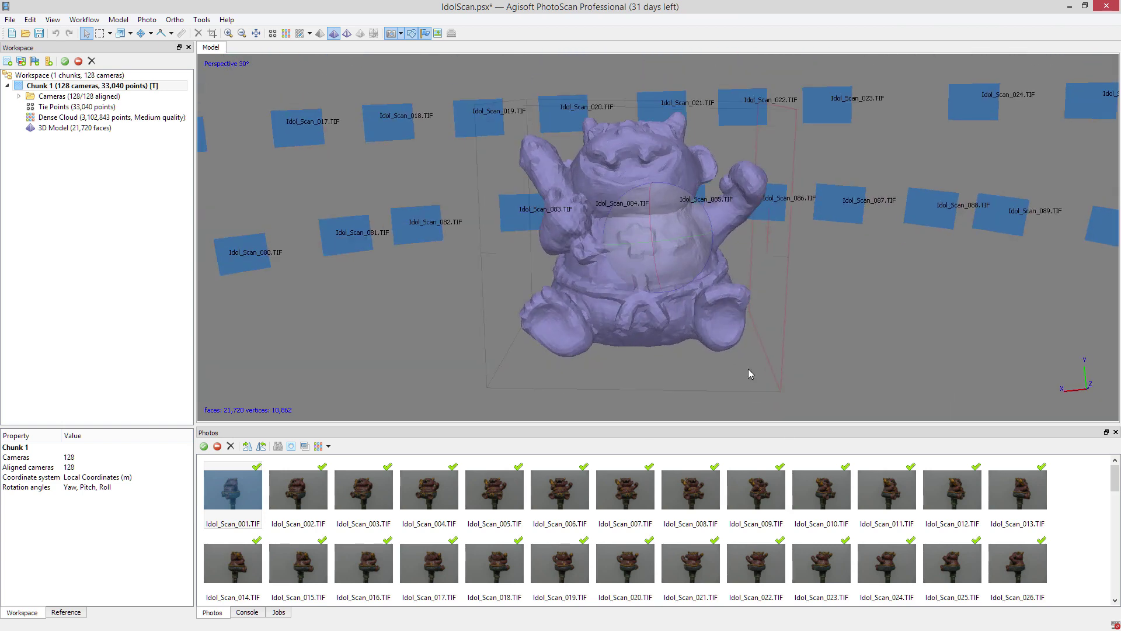
{"action": "mouse_move", "coordinate": [641, 244]}
{"action": "left_mouse_down"}
{"action": "mouse_move", "coordinate": [663, 257]}
{"action": "mouse_move", "coordinate": [662, 191]}
{"action": "mouse_move", "coordinate": [639, 268]}
{"action": "mouse_move", "coordinate": [691, 128]}
{"action": "mouse_move", "coordinate": [669, 259]}
{"action": "mouse_move", "coordinate": [643, 265]}
{"action": "mouse_move", "coordinate": [707, 291]}
{"action": "mouse_move", "coordinate": [726, 200]}
{"action": "mouse_move", "coordinate": [608, 202]}
{"action": "mouse_move", "coordinate": [633, 257]}
{"action": "mouse_move", "coordinate": [658, 242]}
{"action": "left_mouse_up"}
{"action": "scroll", "coordinate": [669, 259], "scroll_direction": "down", "scroll_amount": 10}
{"action": "scroll", "coordinate": [658, 242], "scroll_direction": "up", "scroll_amount": 10}
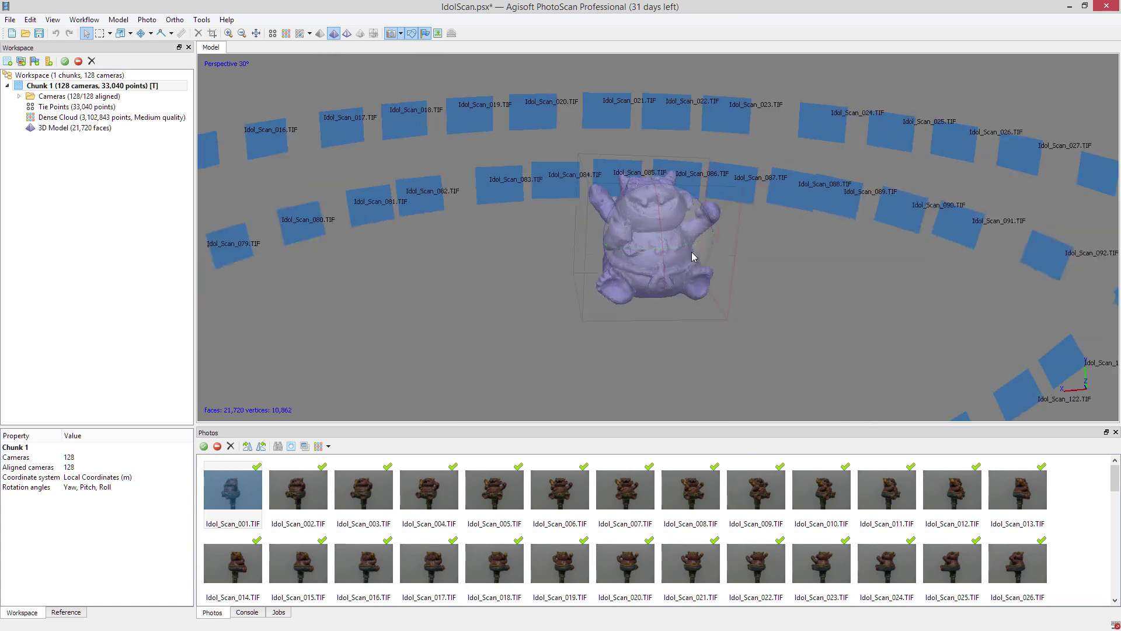
{"action": "left_click", "coordinate": [204, 20]}
{"action": "mouse_move", "coordinate": [225, 21]}
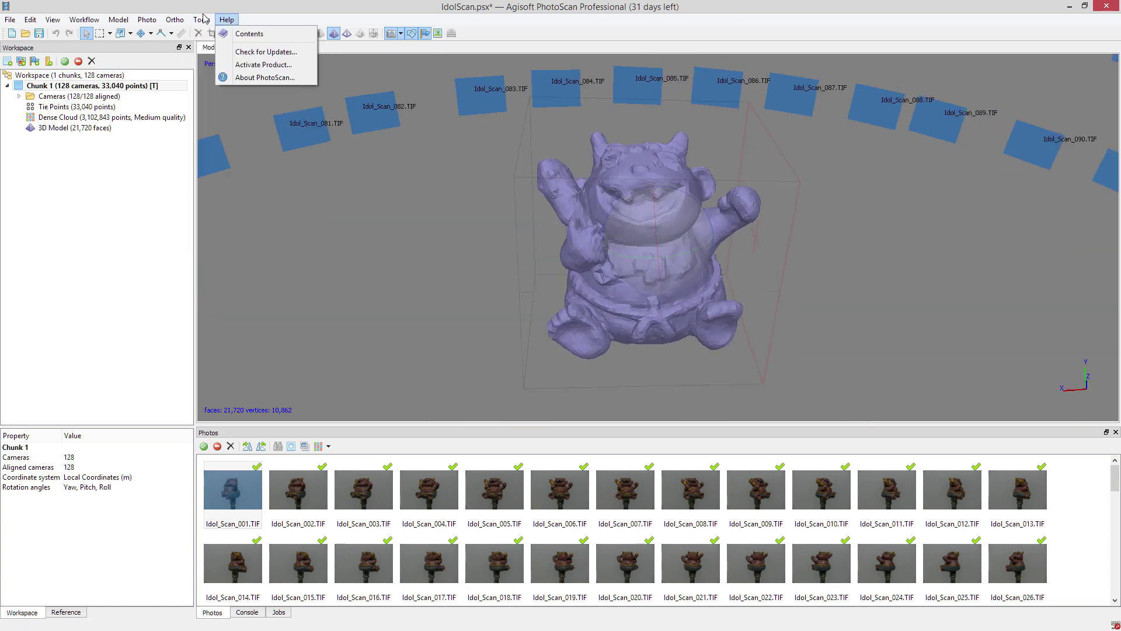
{"action": "mouse_move", "coordinate": [296, 73]}
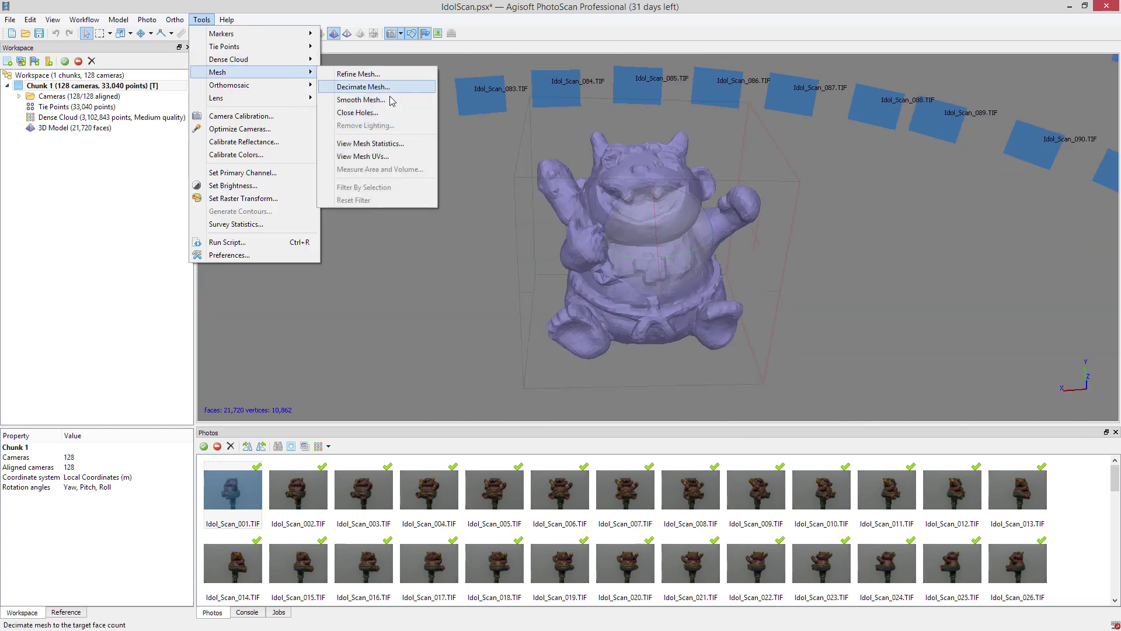
{"action": "left_click", "coordinate": [388, 157]}
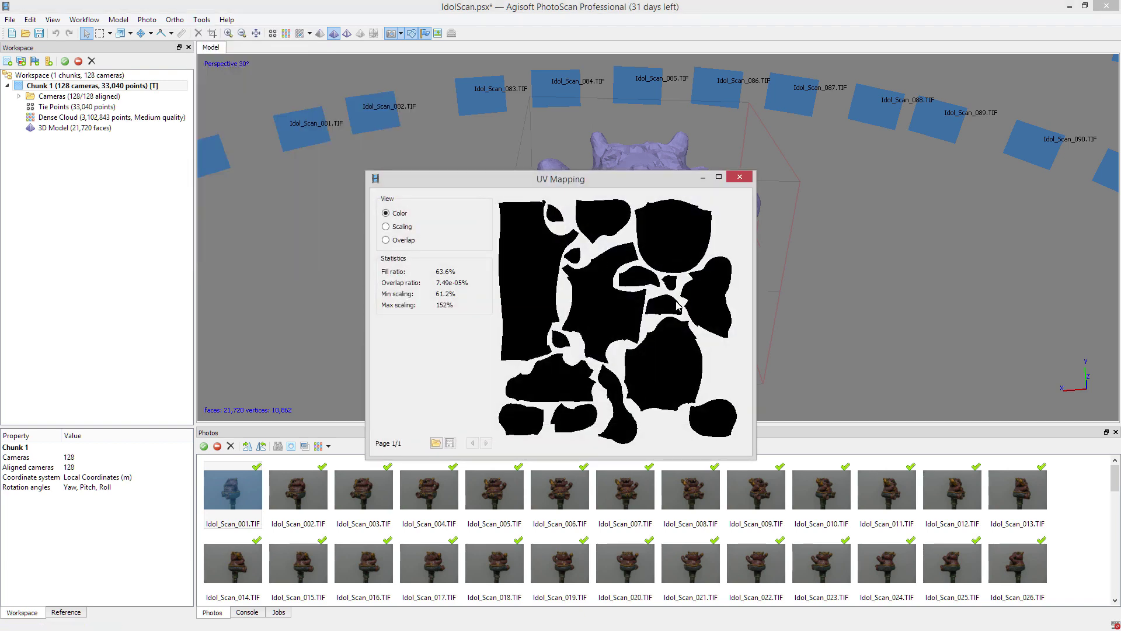
{"action": "left_click", "coordinate": [402, 227]}
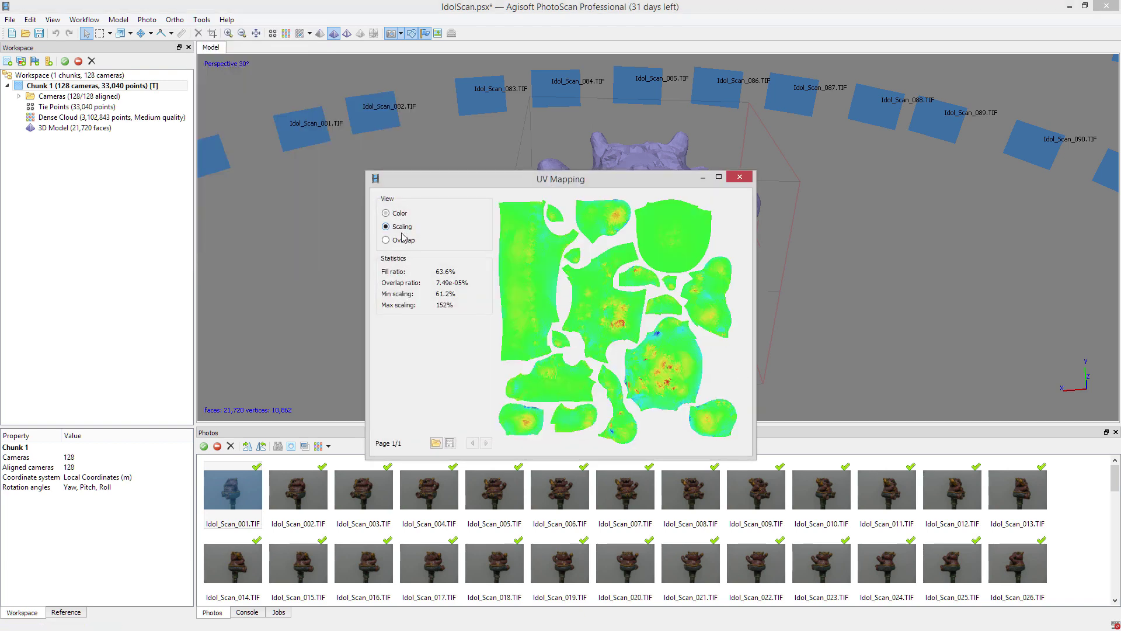
{"action": "left_click", "coordinate": [402, 239]}
{"action": "left_click", "coordinate": [408, 226]}
{"action": "left_click", "coordinate": [403, 213]}
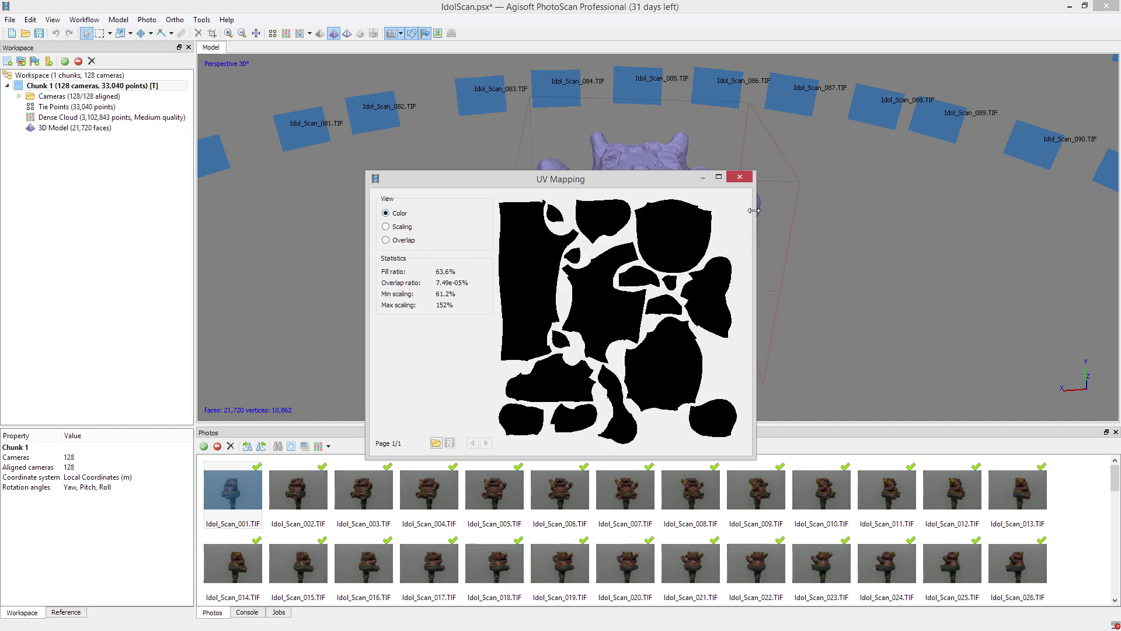
{"action": "left_click", "coordinate": [740, 176]}
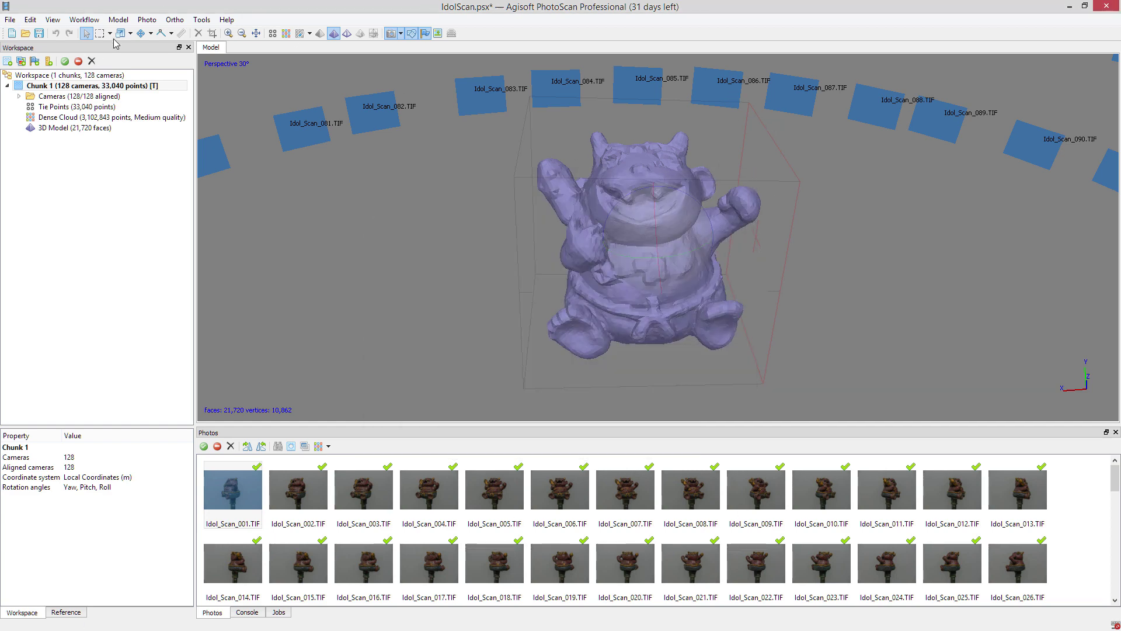
{"action": "left_click", "coordinate": [121, 21]}
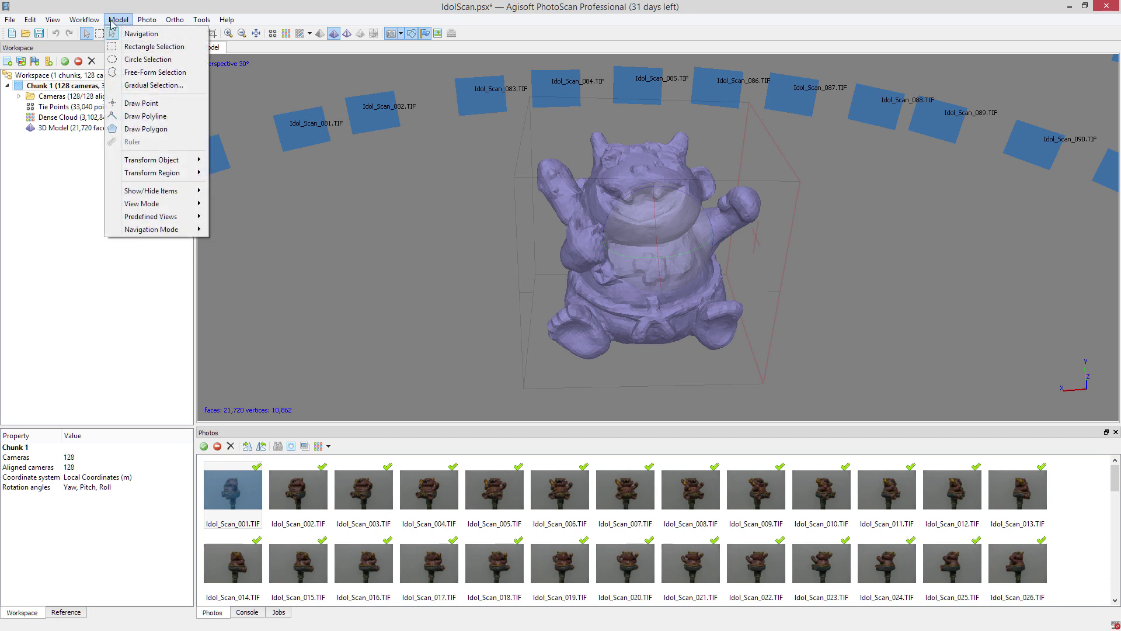
{"action": "mouse_move", "coordinate": [85, 20]}
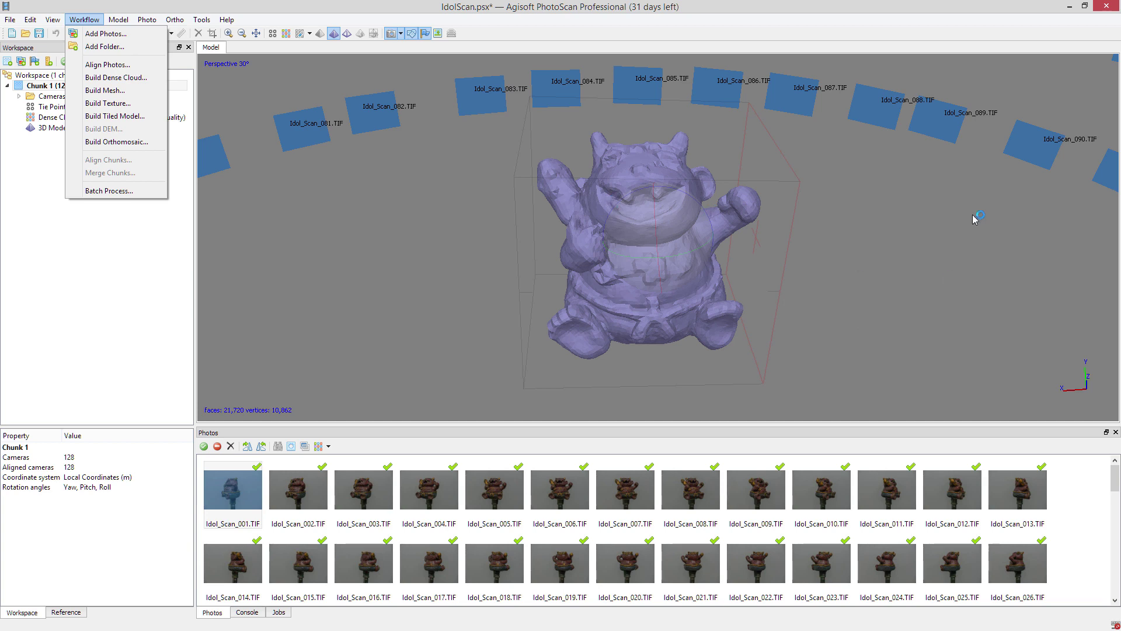
Step: Review the texture build settings, then orbit to inspect the textured idol's underside and top
{"action": "left_click", "coordinate": [129, 104]}
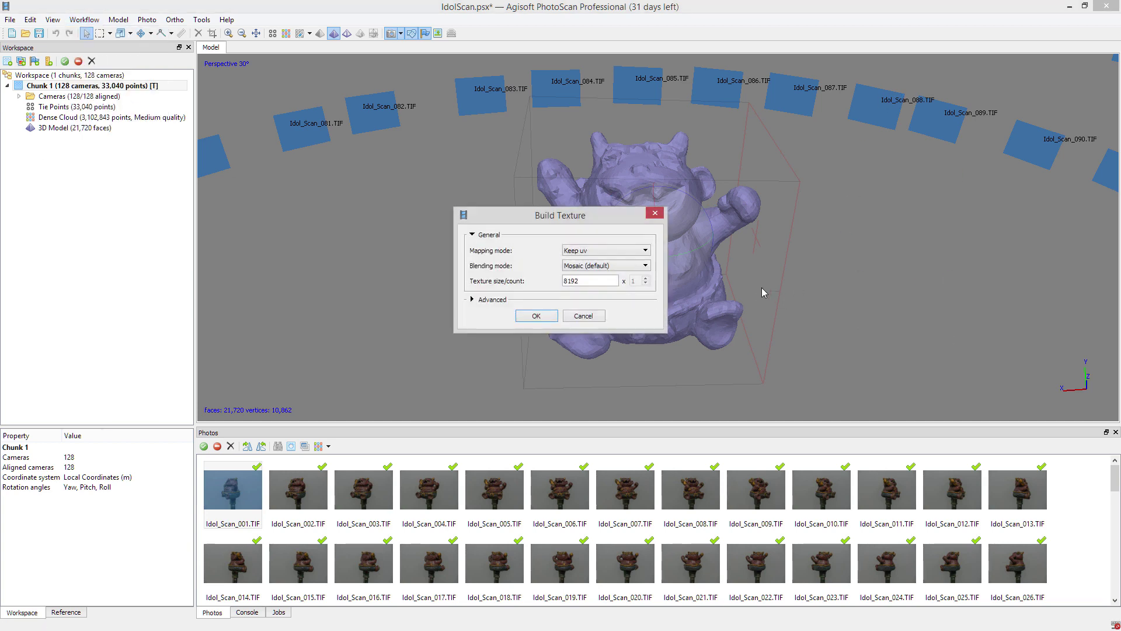
{"action": "left_click", "coordinate": [583, 317]}
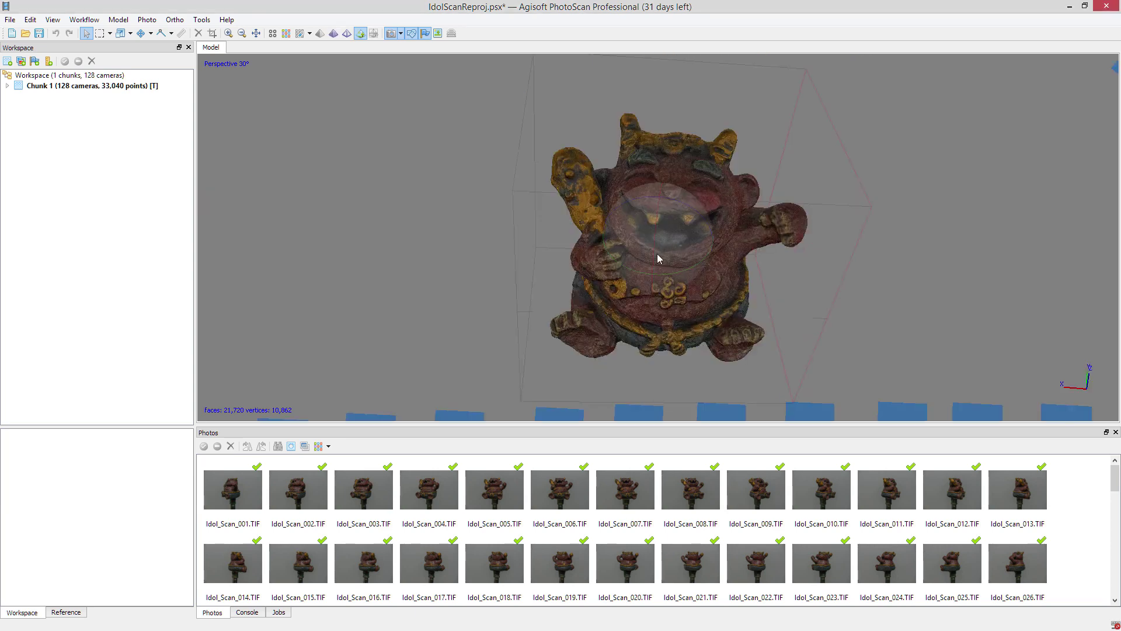
{"action": "left_click_drag", "start_coordinate": [658, 259], "coordinate": [664, 183]}
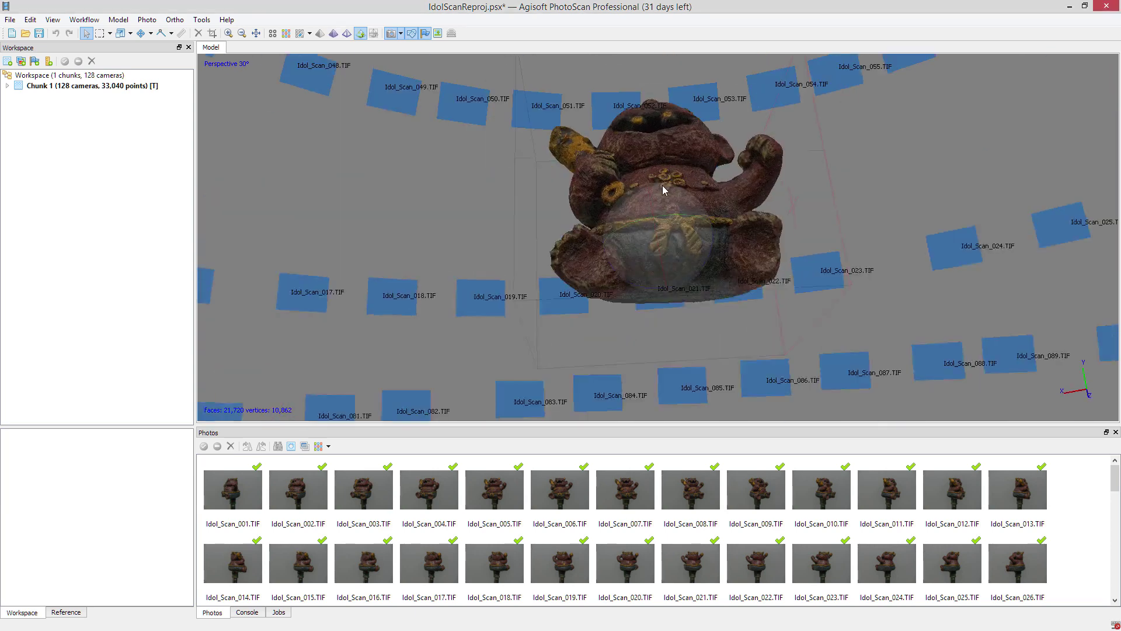
{"action": "scroll", "coordinate": [656, 263], "scroll_direction": "up", "scroll_amount": 5}
{"action": "scroll", "coordinate": [731, 323], "scroll_direction": "down", "scroll_amount": 5}
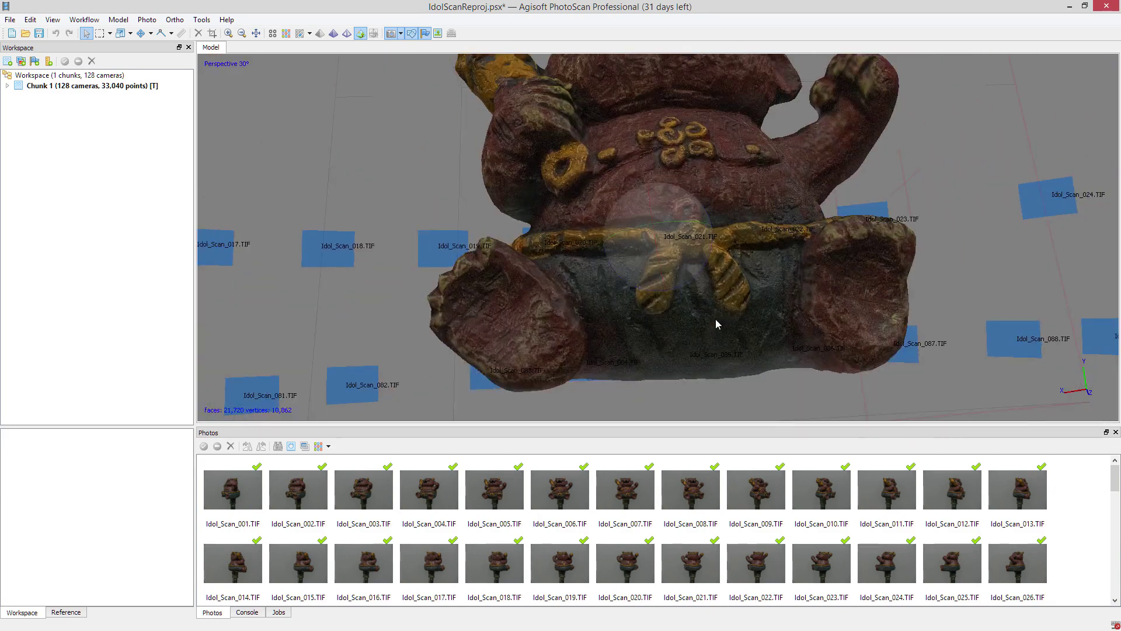
{"action": "left_click_drag", "start_coordinate": [718, 320], "coordinate": [615, 291]}
{"action": "scroll", "coordinate": [671, 233], "scroll_direction": "up", "scroll_amount": 3}
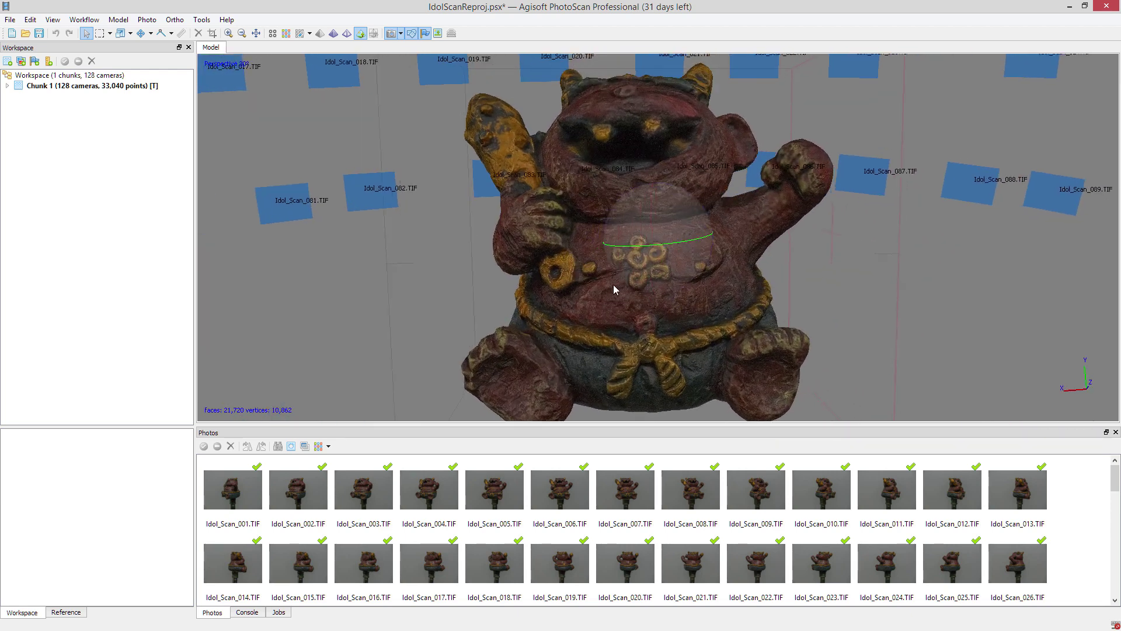
{"action": "scroll", "coordinate": [616, 290], "scroll_direction": "down", "scroll_amount": 3}
Step: Choose the image export command from the File menu to get a JPEG Save As dialog
{"action": "left_click", "coordinate": [83, 20]}
{"action": "left_click", "coordinate": [10, 19]}
{"action": "left_click", "coordinate": [193, 175]}
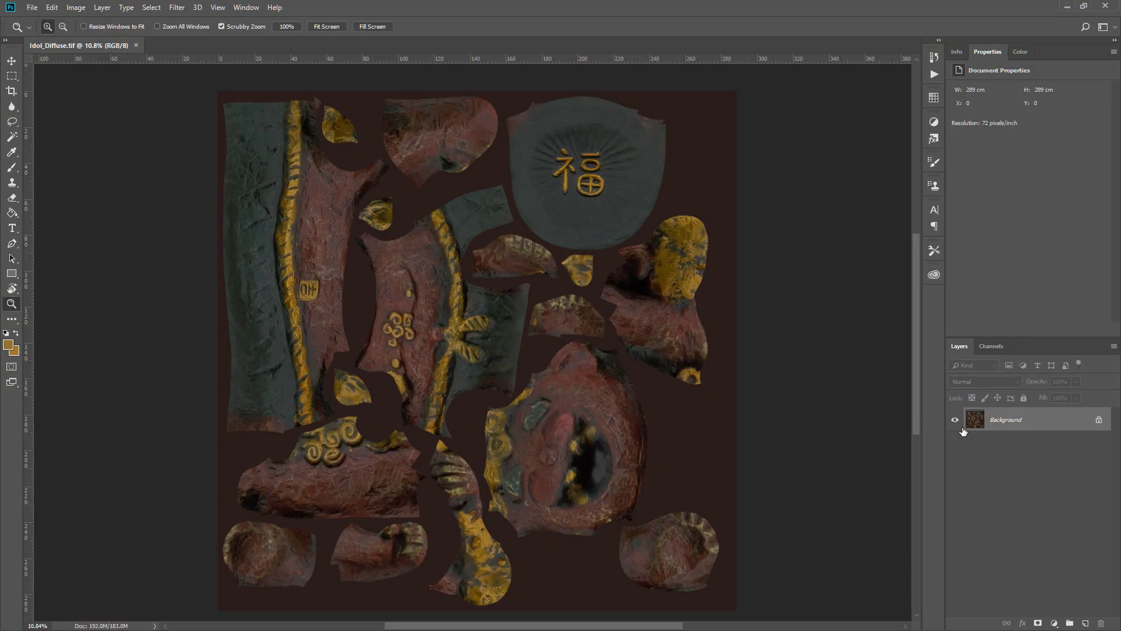
{"action": "left_click_drag", "start_coordinate": [654, 432], "coordinate": [561, 556]}
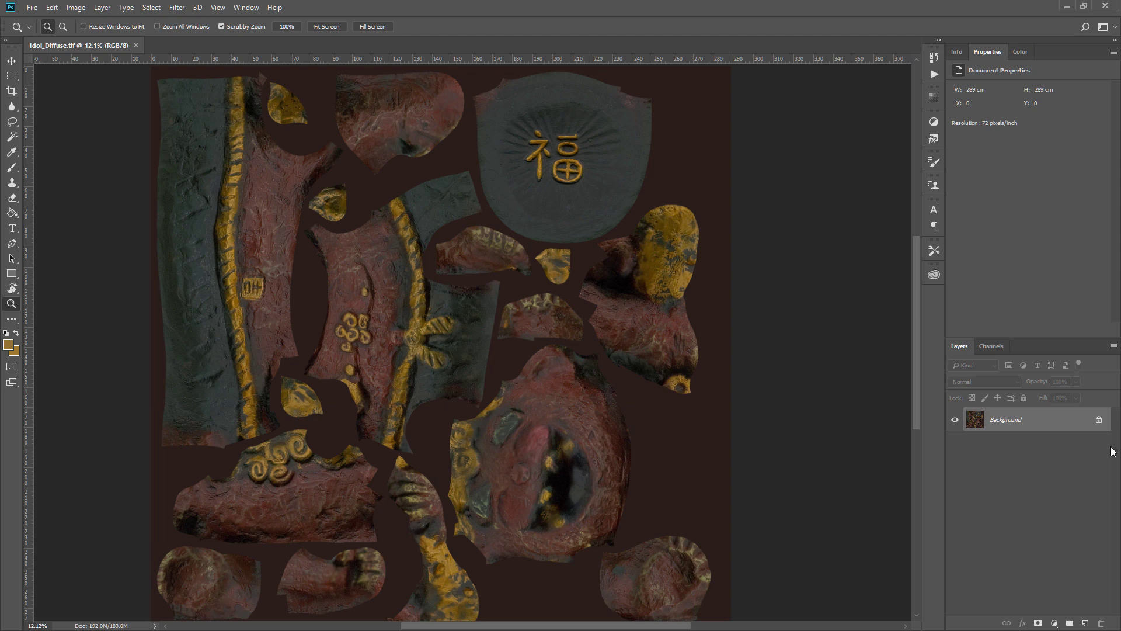
{"action": "left_click_drag", "start_coordinate": [570, 479], "coordinate": [582, 470]}
{"action": "scroll", "coordinate": [655, 453], "scroll_direction": "down", "scroll_amount": 3}
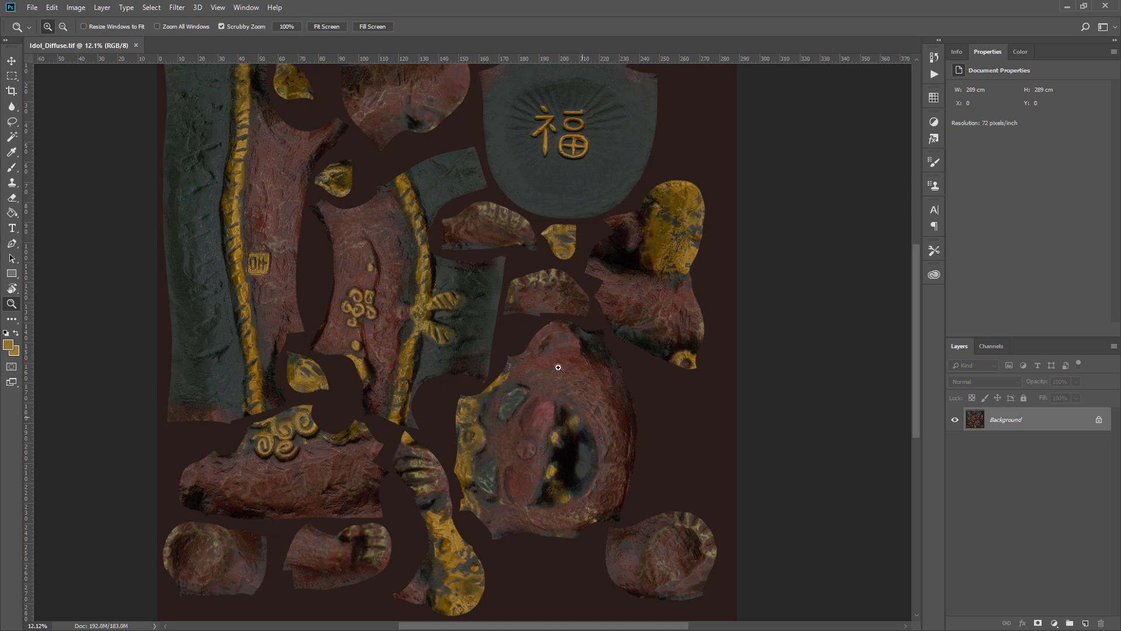
{"action": "left_click_drag", "start_coordinate": [534, 476], "coordinate": [577, 475]}
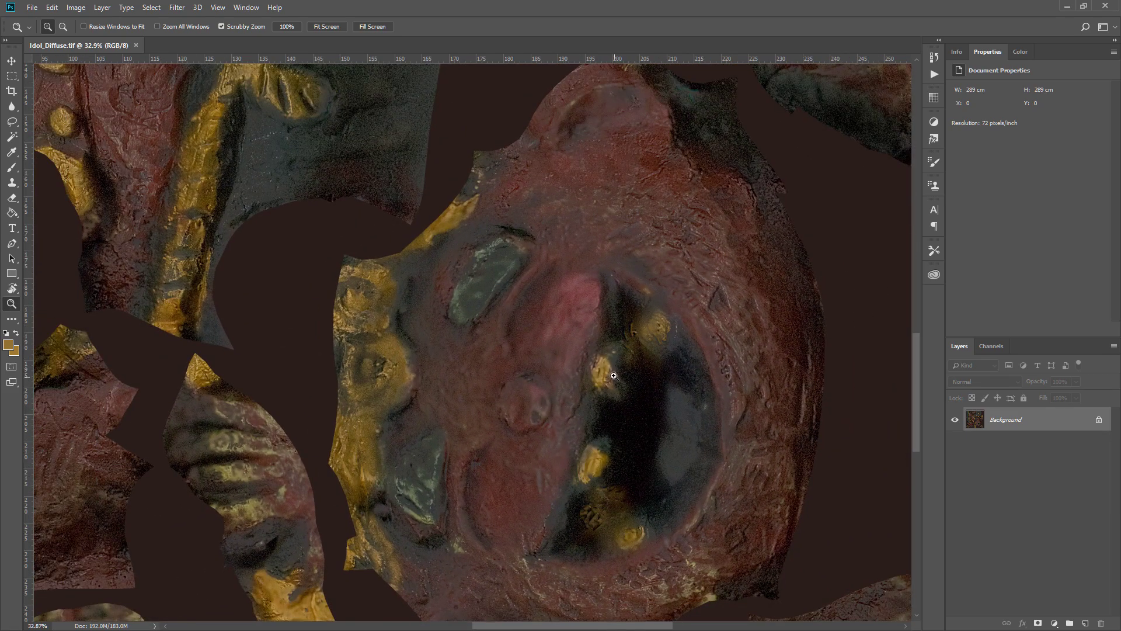
{"action": "scroll", "coordinate": [577, 371], "scroll_direction": "down", "scroll_amount": 5, "text": "alt"}
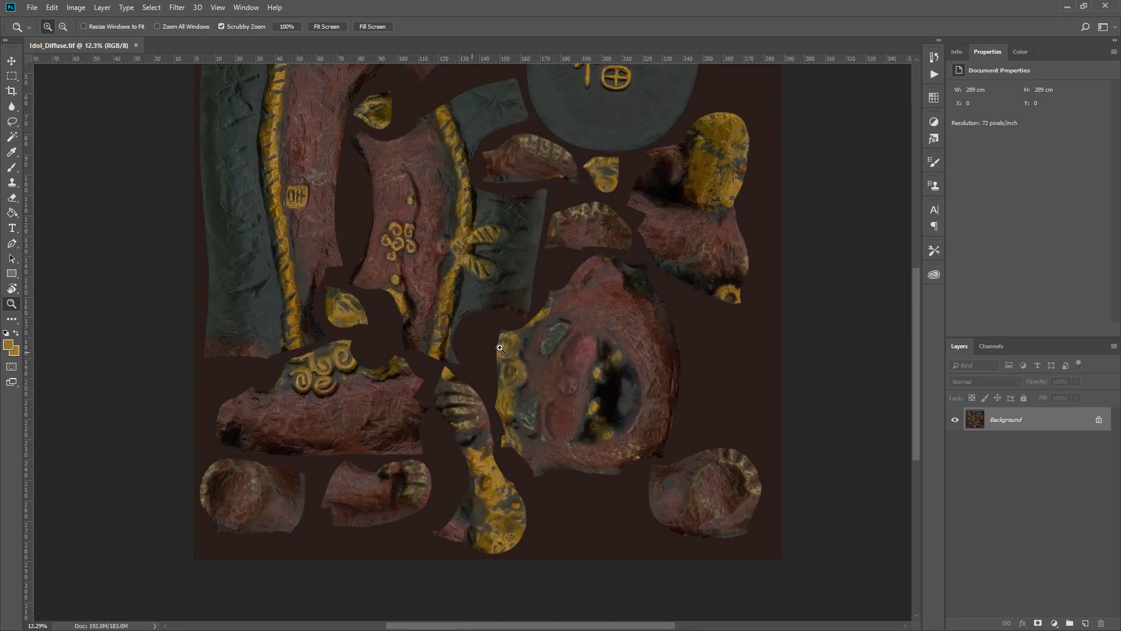
{"action": "scroll", "coordinate": [587, 359], "scroll_direction": "up", "scroll_amount": 4, "text": "alt"}
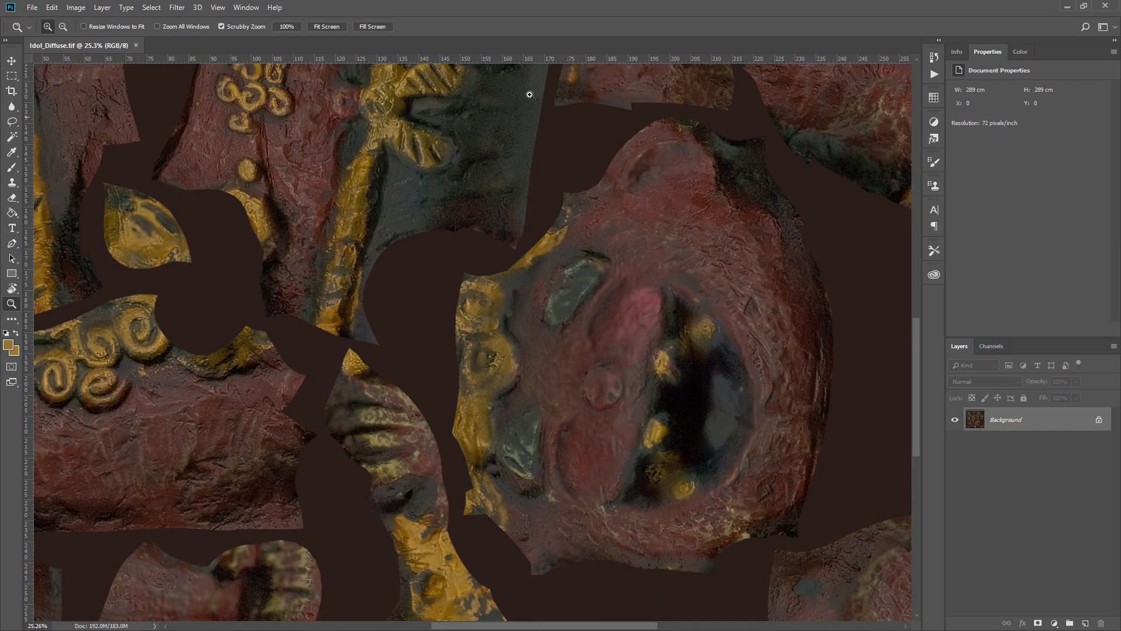
{"action": "left_click_drag", "start_coordinate": [530, 95], "coordinate": [705, 360]}
{"action": "left_click_drag", "start_coordinate": [404, 508], "coordinate": [691, 545]}
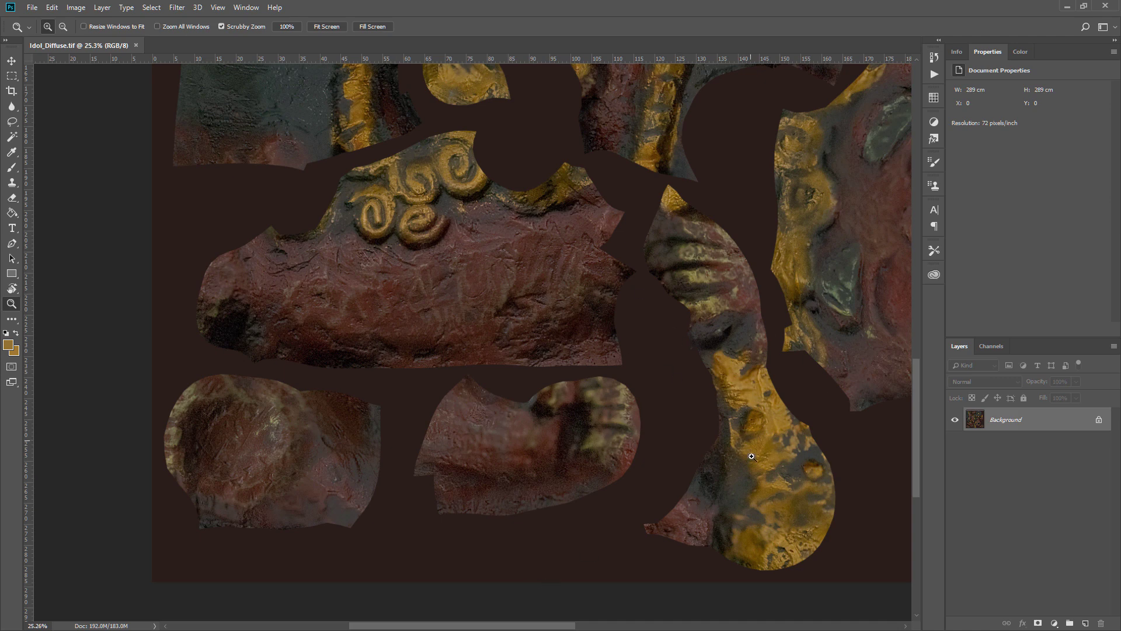
{"action": "left_click_drag", "start_coordinate": [584, 434], "coordinate": [772, 559]}
{"action": "left_click_drag", "start_coordinate": [640, 263], "coordinate": [707, 459]}
{"action": "left_click_drag", "start_coordinate": [845, 529], "coordinate": [700, 455]}
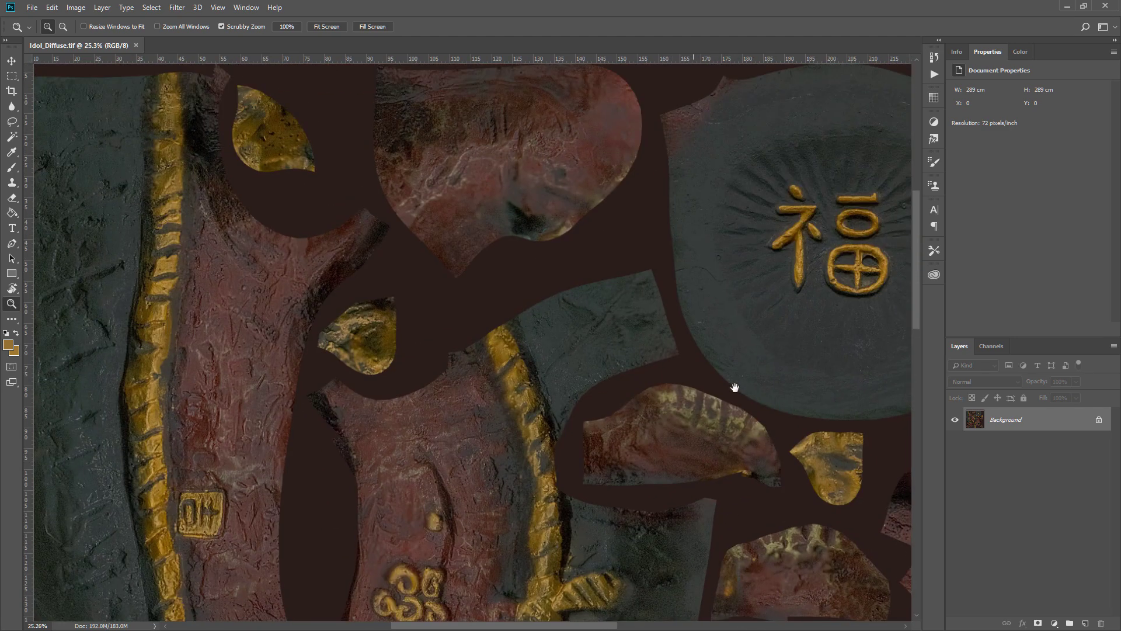
{"action": "left_click_drag", "start_coordinate": [734, 387], "coordinate": [590, 246]}
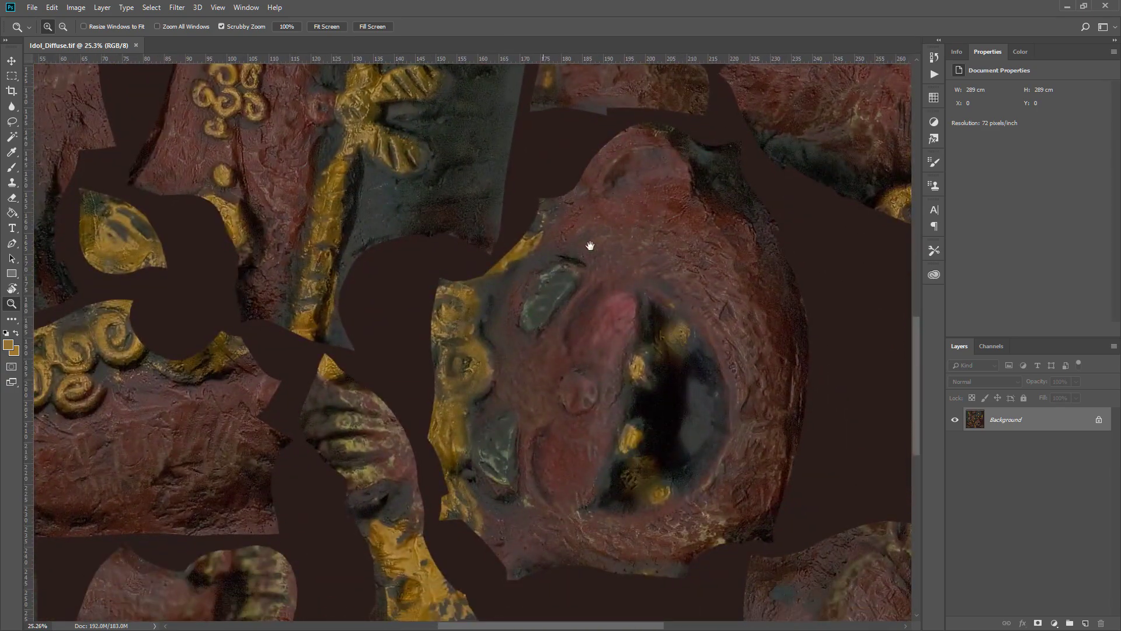
{"action": "left_click_drag", "start_coordinate": [700, 443], "coordinate": [711, 386]}
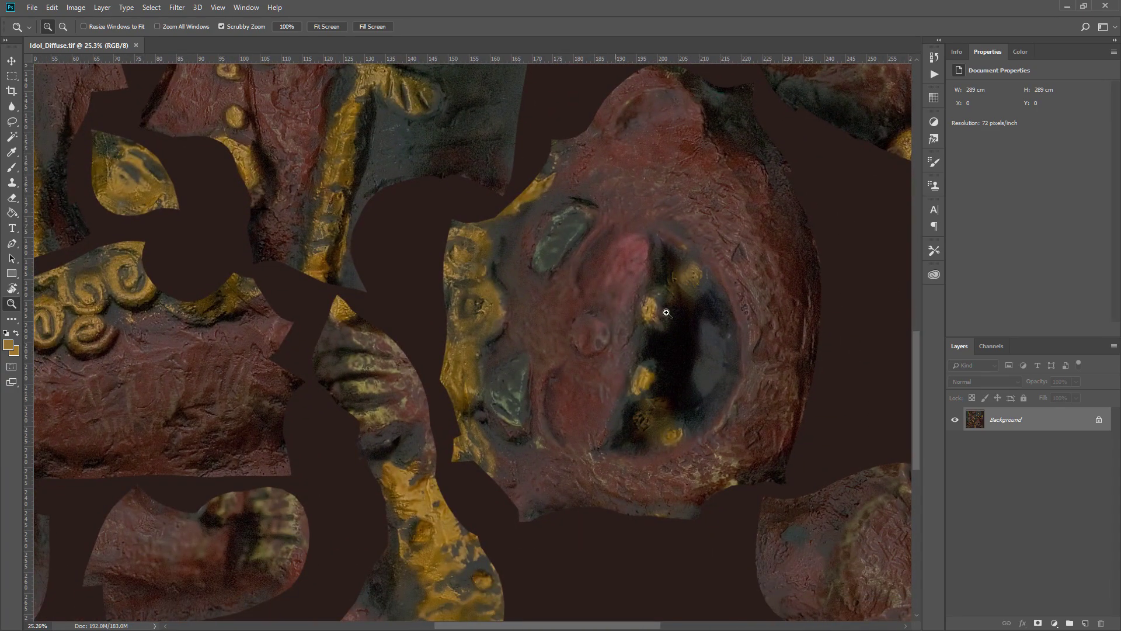
{"action": "left_click_drag", "start_coordinate": [584, 410], "coordinate": [499, 372]}
{"action": "scroll", "coordinate": [464, 358], "scroll_direction": "down", "scroll_amount": 8, "text": "alt"}
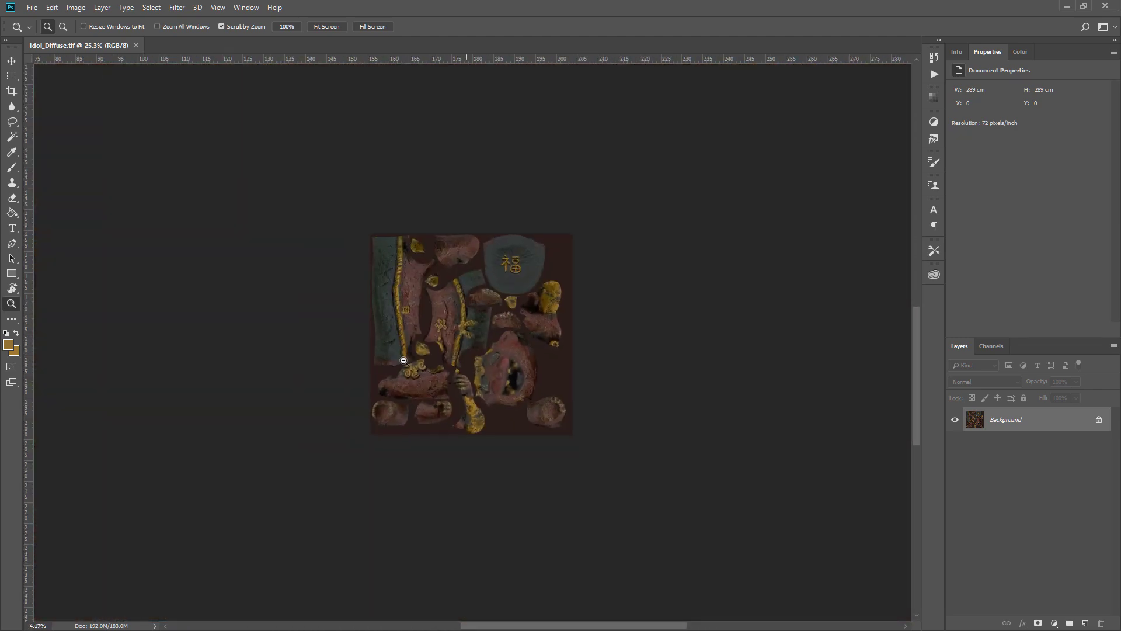
{"action": "scroll", "coordinate": [463, 358], "scroll_direction": "up", "scroll_amount": 5, "text": "alt"}
{"action": "left_click_drag", "start_coordinate": [522, 268], "coordinate": [564, 311]}
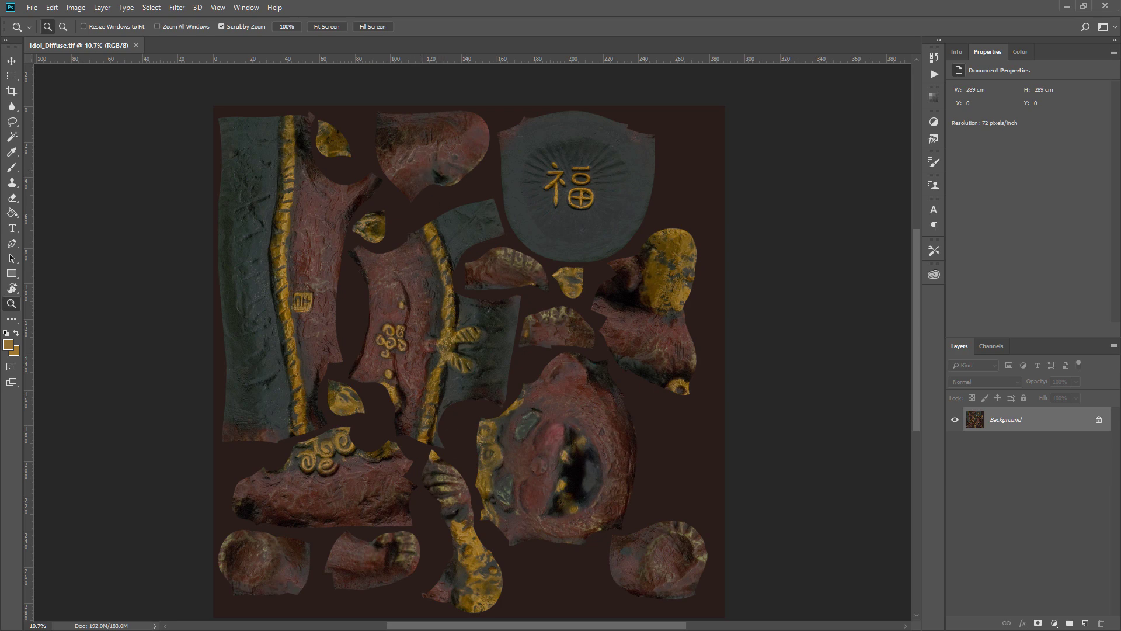
{"action": "key", "text": "ctrl+alt+shift+c"}
Step: Select all the gold areas by colour range and fill them white on a new layer
{"action": "left_click", "coordinate": [681, 226]}
{"action": "key", "text": "Return"}
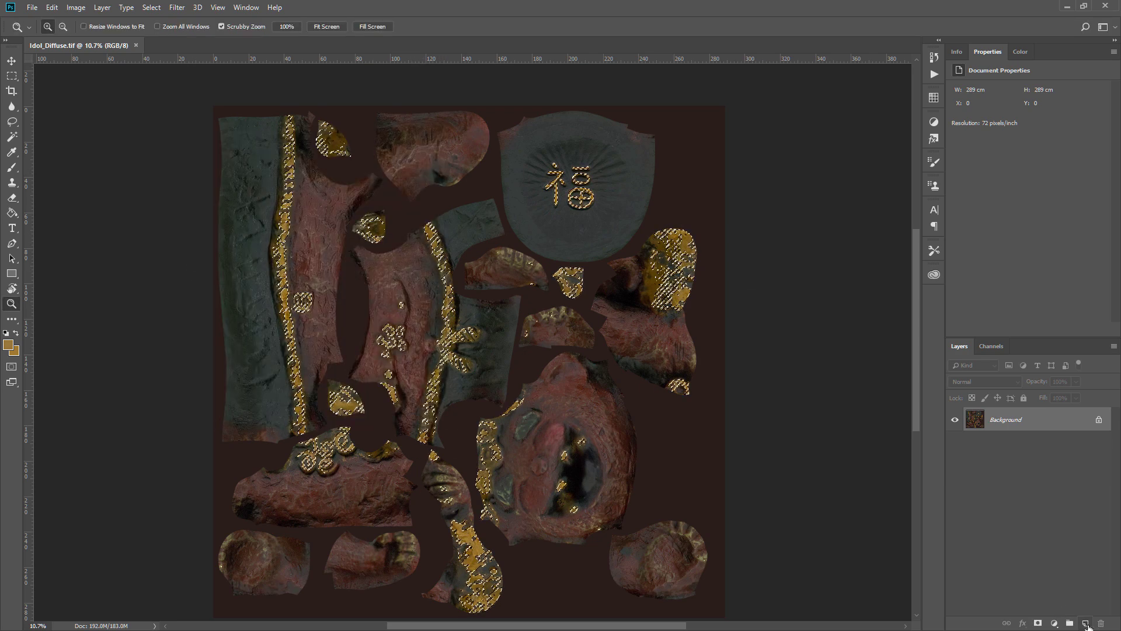
{"action": "left_click", "coordinate": [1085, 623]}
{"action": "key", "text": "g"}
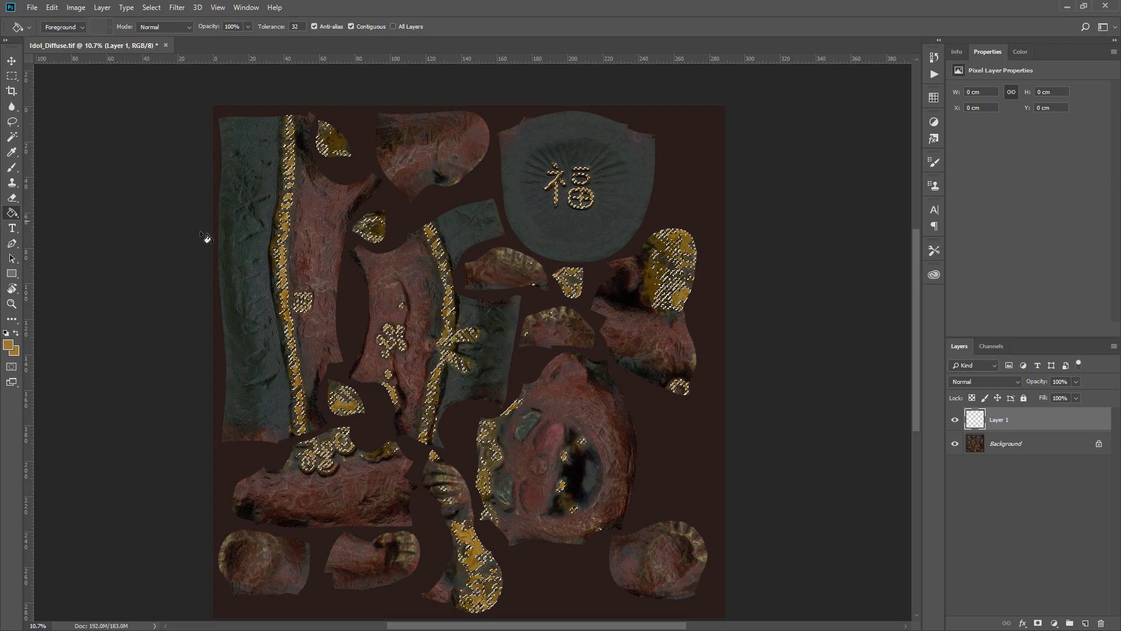
{"action": "left_click", "coordinate": [1021, 51]}
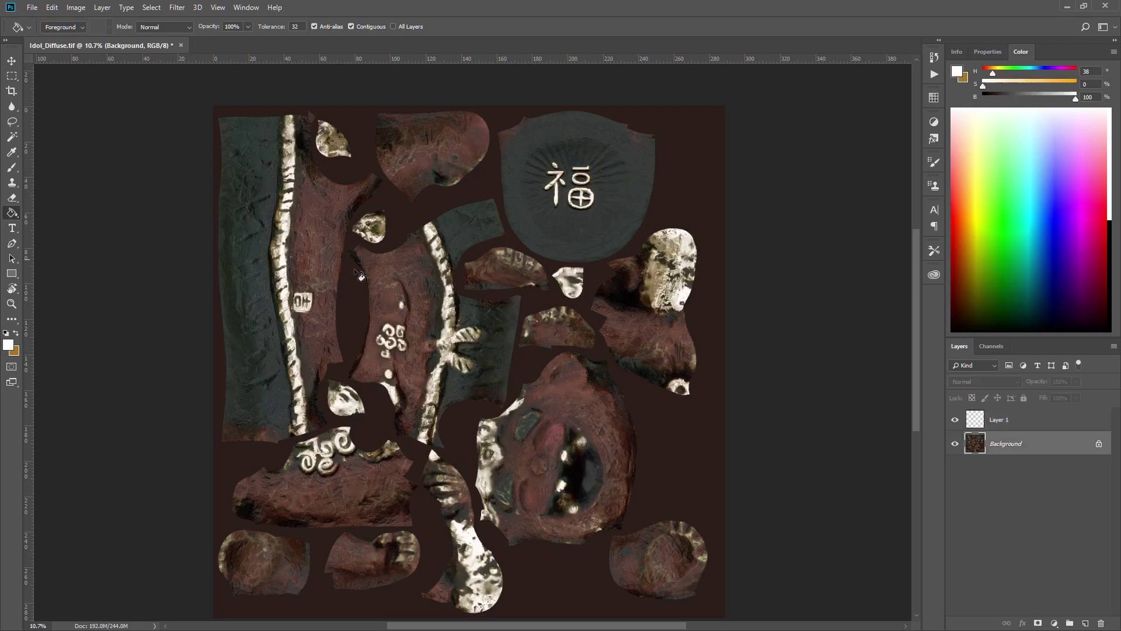
Step: Fill a second new layer, Layer 2, with black for the mask background
{"action": "left_click_drag", "start_coordinate": [1014, 93], "coordinate": [874, 105]}
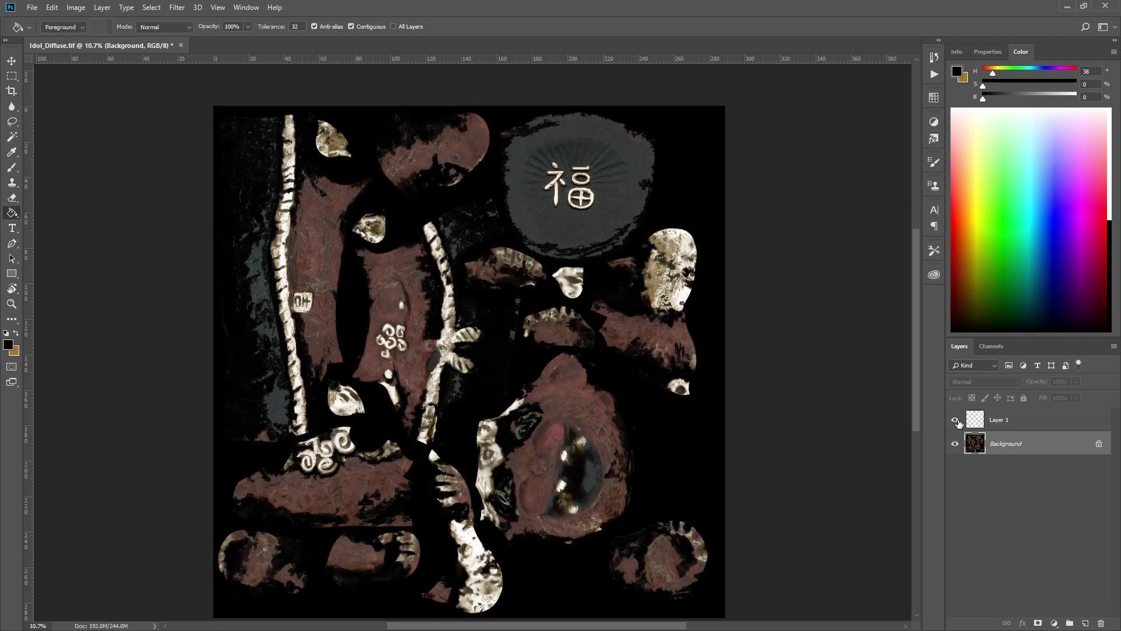
{"action": "left_click", "coordinate": [1086, 623]}
{"action": "key", "text": "alt+BackSpace"}
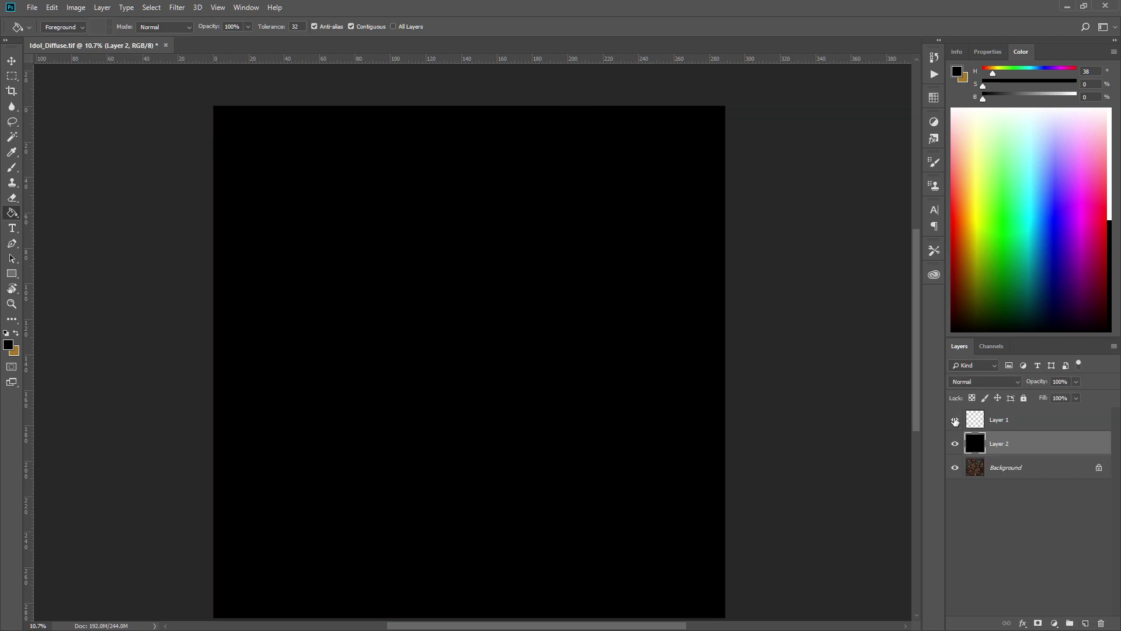
Step: Zoom around and toggle the mask's visibility to compare it against the gold texture
{"action": "key", "text": "z"}
{"action": "left_click_drag", "start_coordinate": [607, 340], "coordinate": [580, 433]}
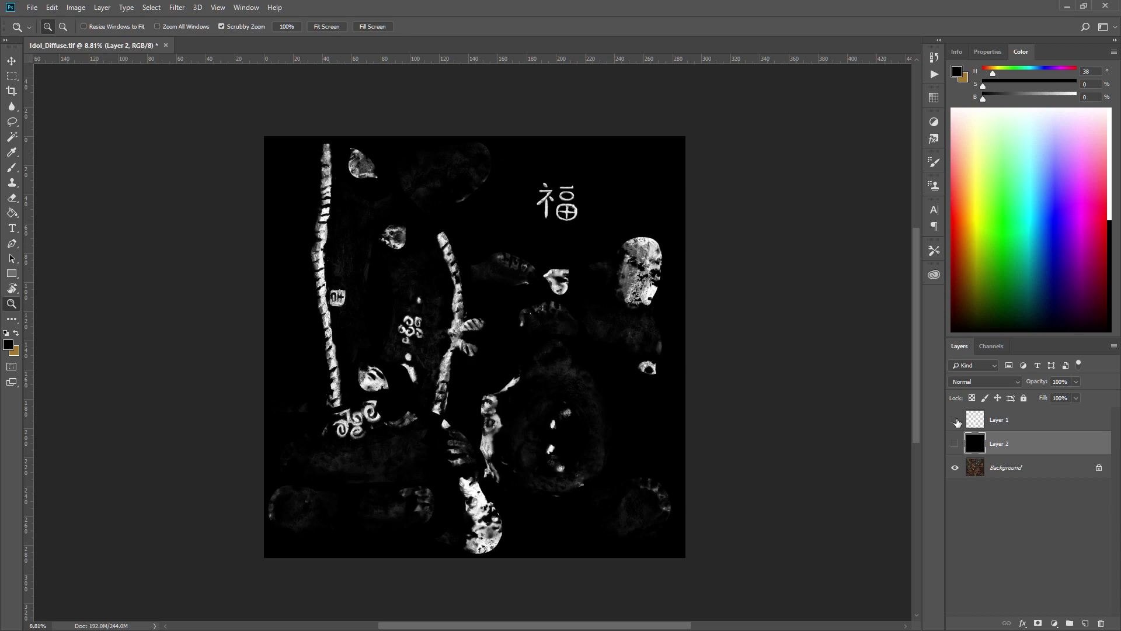
{"action": "left_click", "coordinate": [955, 420]}
{"action": "left_click_drag", "start_coordinate": [429, 357], "coordinate": [499, 369]}
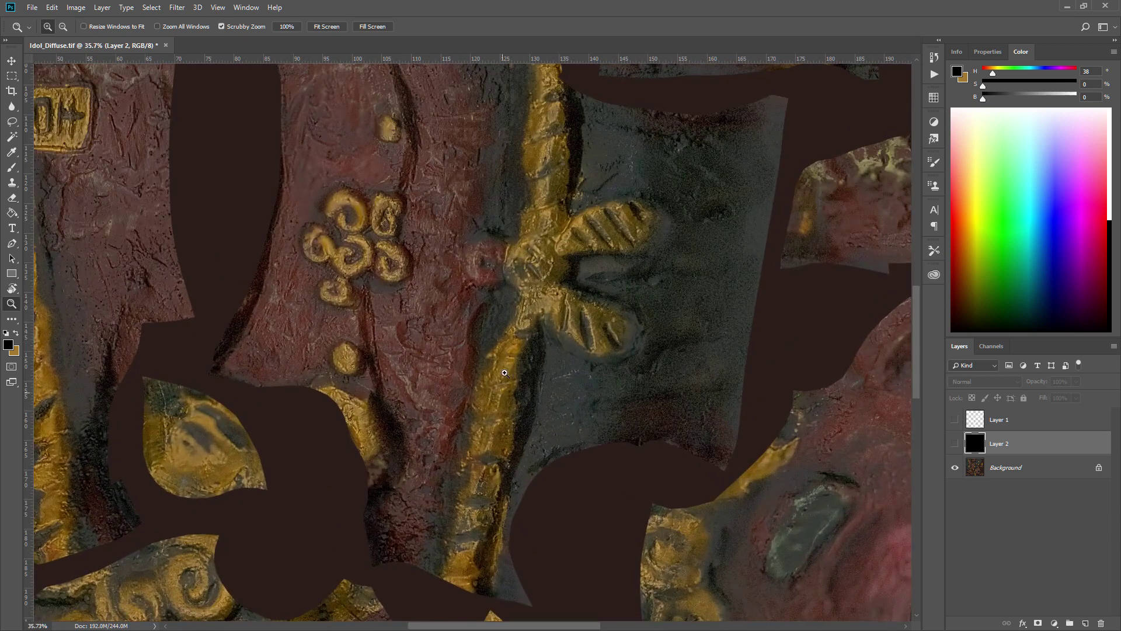
{"action": "left_click_drag", "start_coordinate": [955, 445], "coordinate": [955, 420]}
{"action": "left_click_drag", "start_coordinate": [840, 471], "coordinate": [589, 479]}
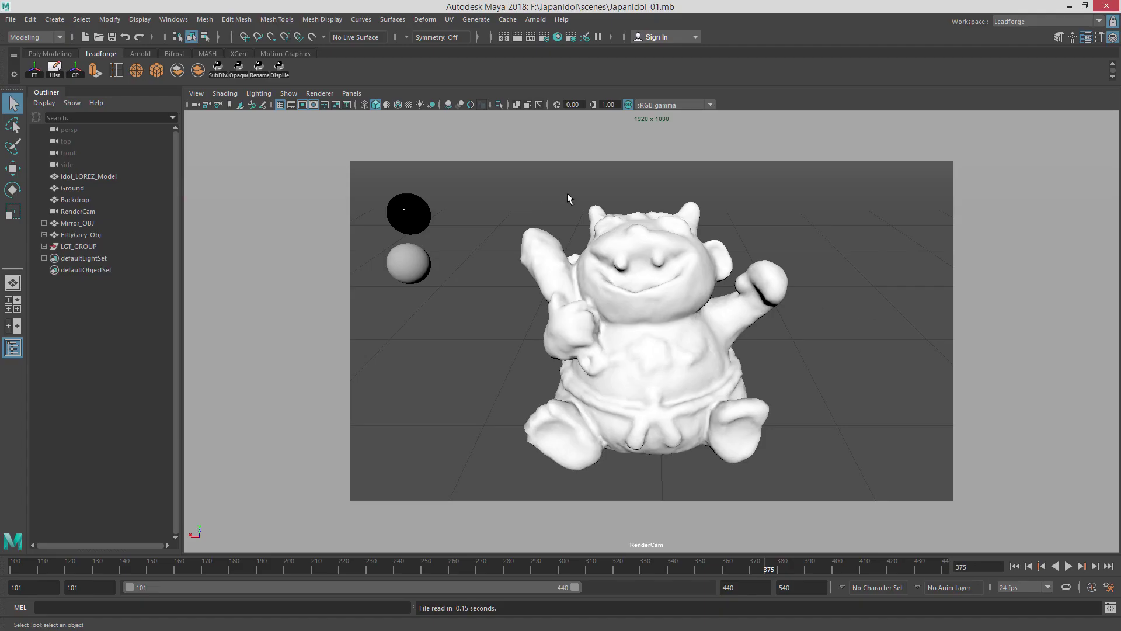
Step: Look through the persp camera, pull back over the whole set, and select the backdrop and RenderCam
{"action": "left_click", "coordinate": [351, 94]}
{"action": "mouse_move", "coordinate": [374, 105]}
{"action": "left_click", "coordinate": [502, 117]}
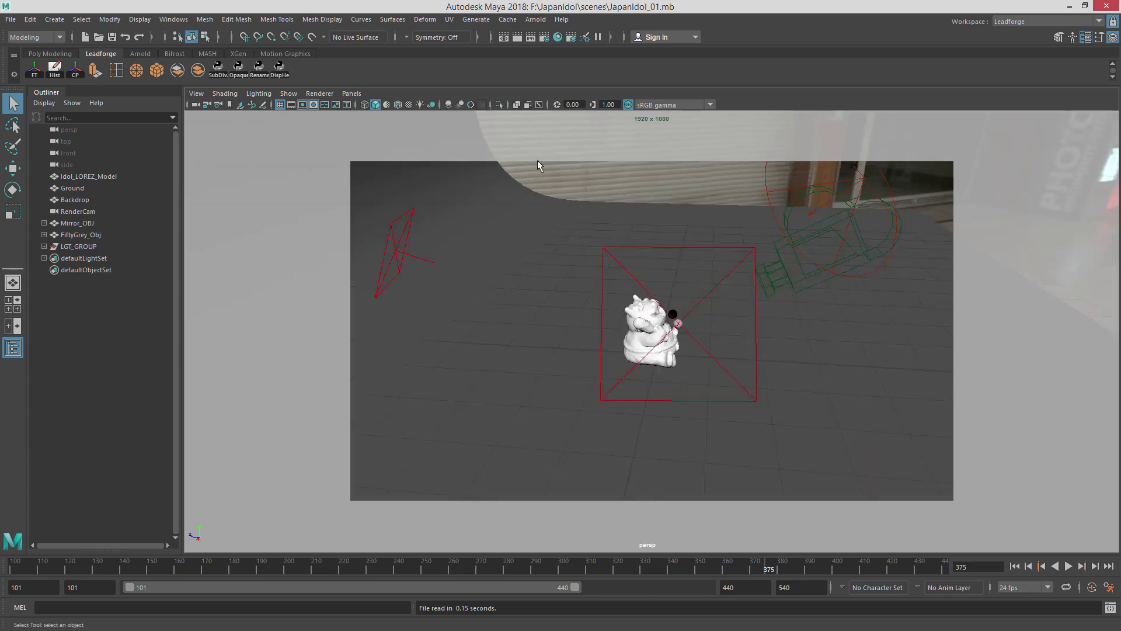
{"action": "left_click_drag", "start_coordinate": [539, 167], "coordinate": [704, 330], "text": "alt"}
{"action": "scroll", "coordinate": [656, 321], "scroll_direction": "down", "scroll_amount": 5}
{"action": "left_click", "coordinate": [664, 318]}
{"action": "left_click_drag", "start_coordinate": [754, 308], "coordinate": [689, 274], "text": "alt"}
{"action": "left_click", "coordinate": [771, 290]}
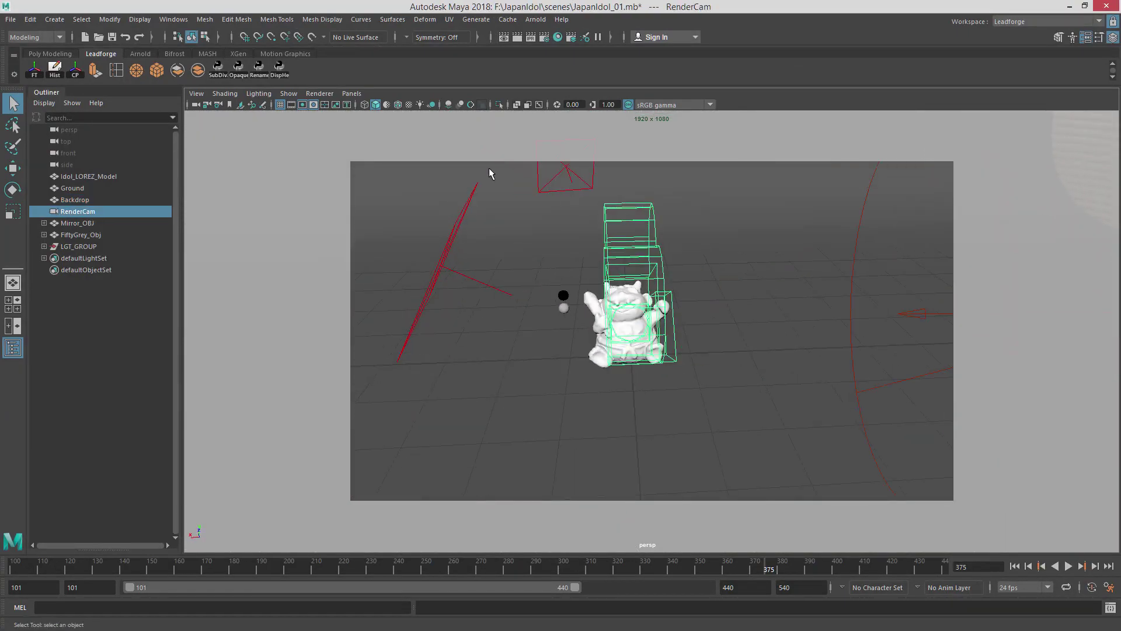
Step: Switch the viewport back to RenderCam through Panels > Perspective
{"action": "left_click", "coordinate": [352, 94]}
{"action": "mouse_move", "coordinate": [377, 106]}
{"action": "left_click", "coordinate": [479, 119]}
{"action": "left_click", "coordinate": [349, 94]}
{"action": "mouse_move", "coordinate": [376, 105]}
{"action": "left_click", "coordinate": [485, 107]}
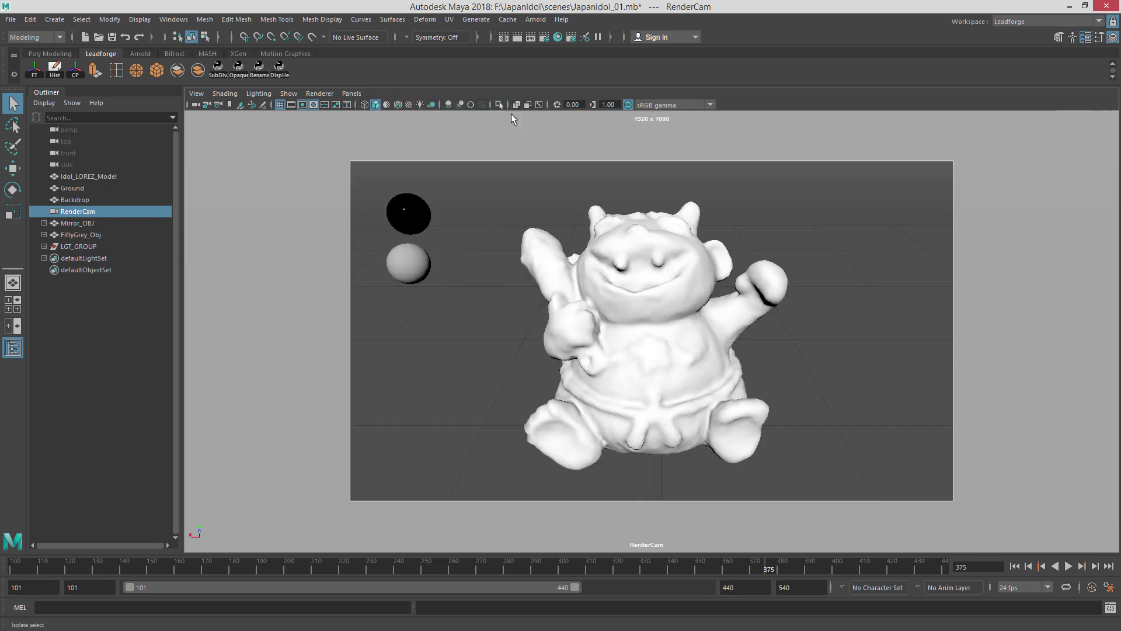
Step: Select the grey and chrome reference spheres and the backdrop, then nudge the RenderCam framing
{"action": "left_click", "coordinate": [423, 261]}
{"action": "left_click", "coordinate": [413, 204]}
{"action": "left_click", "coordinate": [418, 273]}
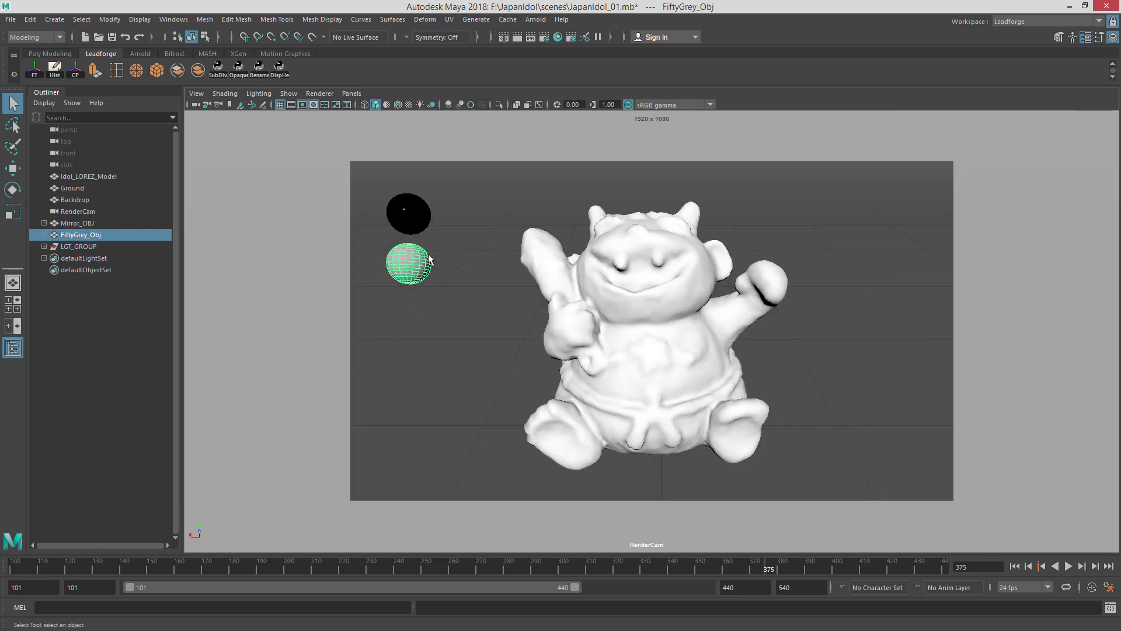
{"action": "left_click", "coordinate": [417, 220]}
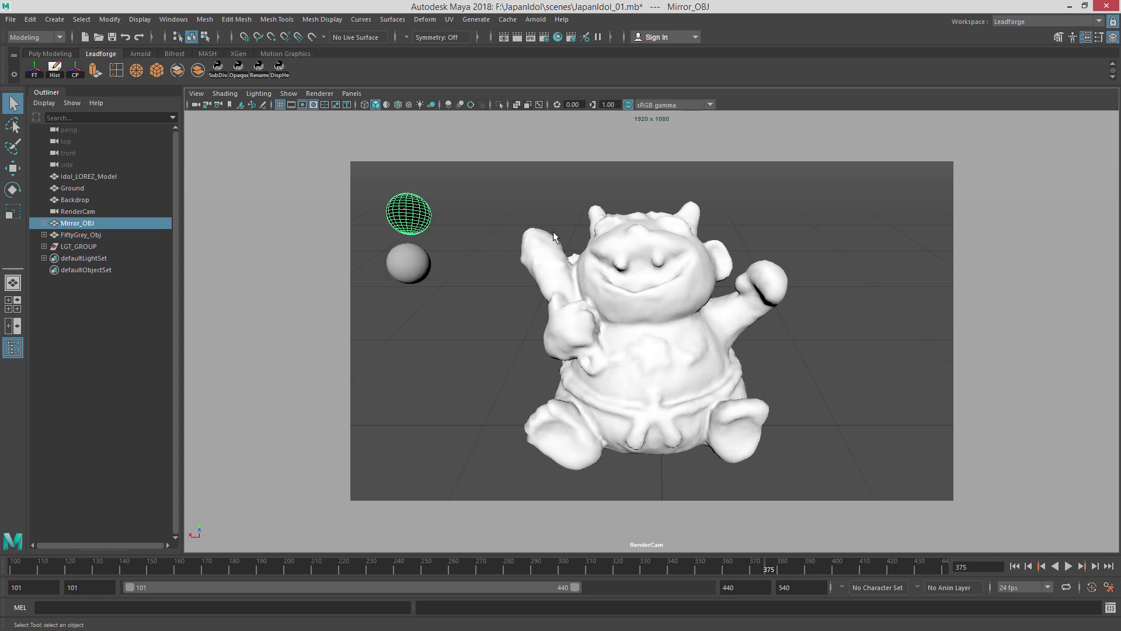
{"action": "left_click", "coordinate": [433, 282]}
{"action": "left_click", "coordinate": [428, 258]}
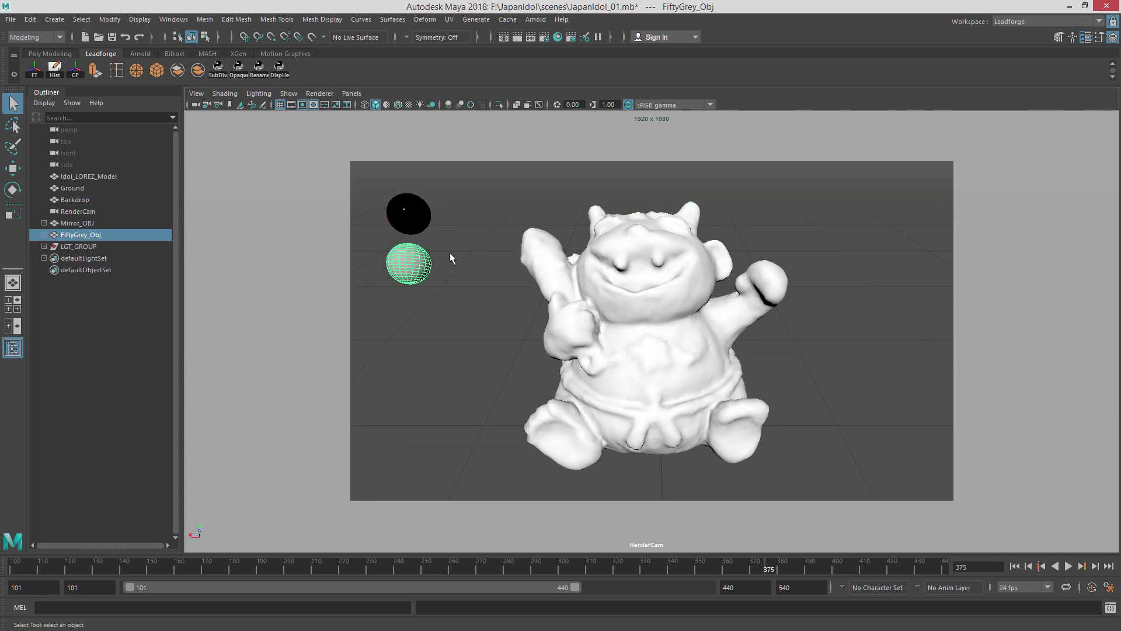
{"action": "left_click", "coordinate": [470, 213]}
{"action": "mouse_move", "coordinate": [508, 301]}
{"action": "middle_mouse_down", "text": "alt"}
{"action": "mouse_move", "coordinate": [512, 318]}
{"action": "mouse_move", "coordinate": [460, 310]}
{"action": "mouse_move", "coordinate": [556, 323]}
{"action": "mouse_move", "coordinate": [499, 295]}
{"action": "mouse_move", "coordinate": [508, 292]}
{"action": "middle_mouse_up", "text": "alt"}
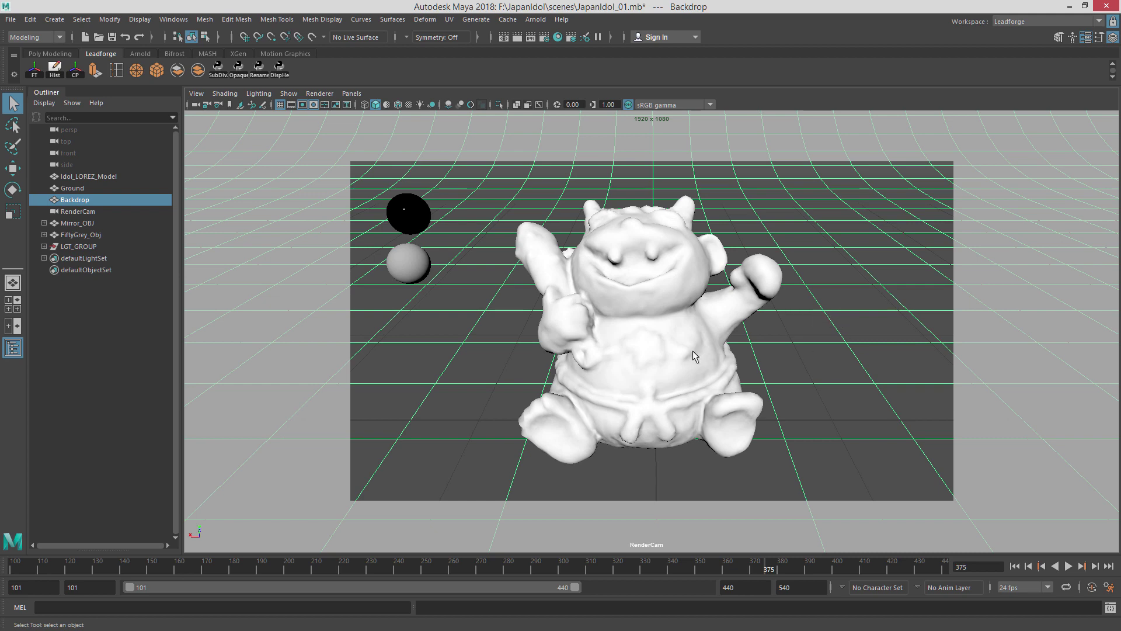
Step: Select the HDRI dome, the idol, the spotlight, the plane light and the box area light
{"action": "left_click_drag", "start_coordinate": [726, 302], "coordinate": [789, 300], "text": "alt"}
{"action": "left_click", "coordinate": [934, 198]}
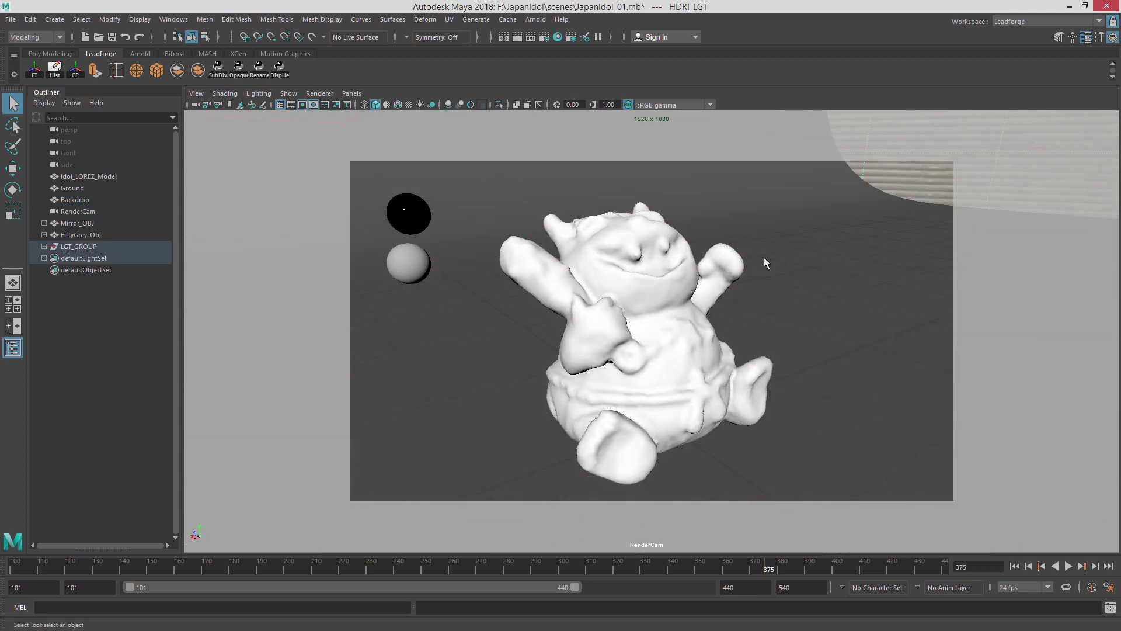
{"action": "left_click_drag", "start_coordinate": [717, 262], "coordinate": [767, 310], "text": "alt"}
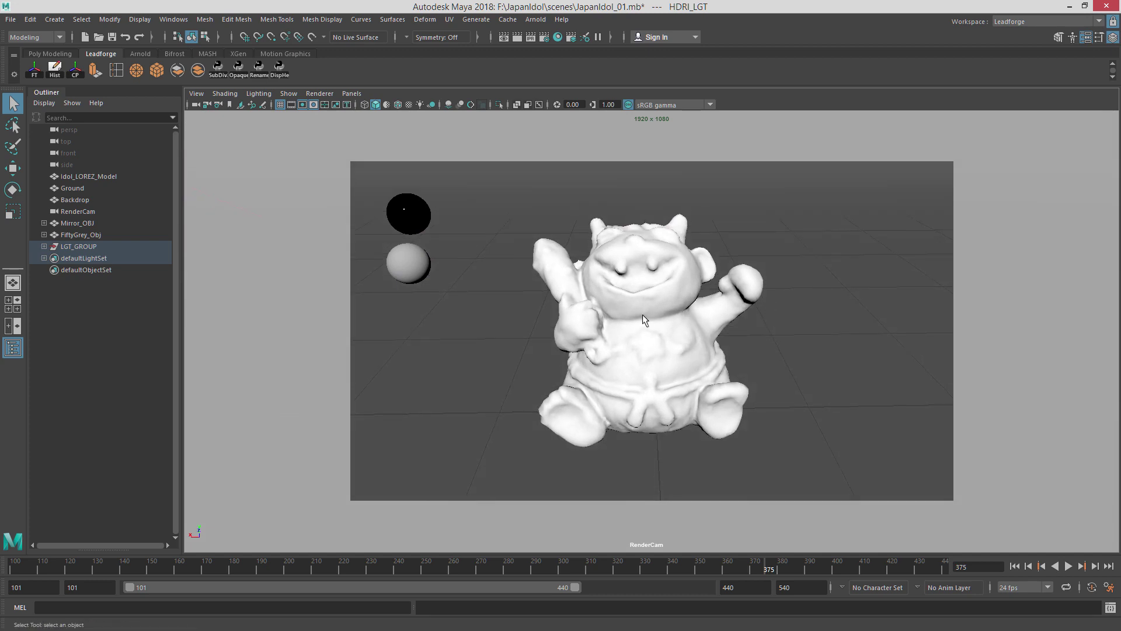
{"action": "left_click", "coordinate": [707, 249]}
{"action": "right_click_drag", "start_coordinate": [747, 243], "coordinate": [696, 252], "text": "alt"}
{"action": "scroll", "coordinate": [695, 291], "scroll_direction": "down", "scroll_amount": 2}
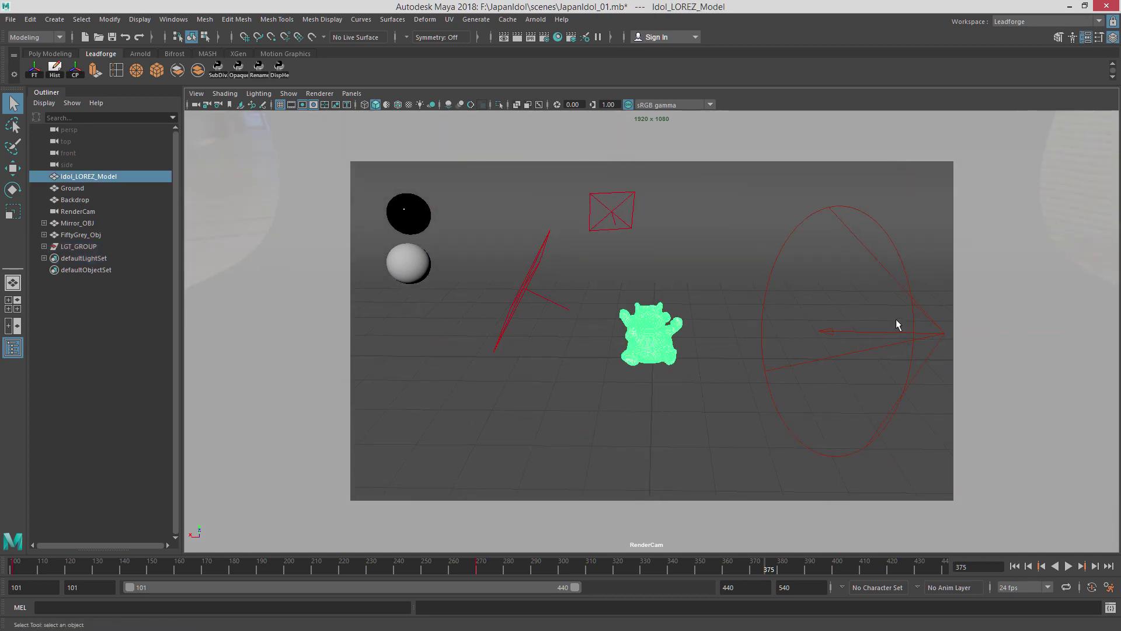
{"action": "left_click", "coordinate": [936, 331]}
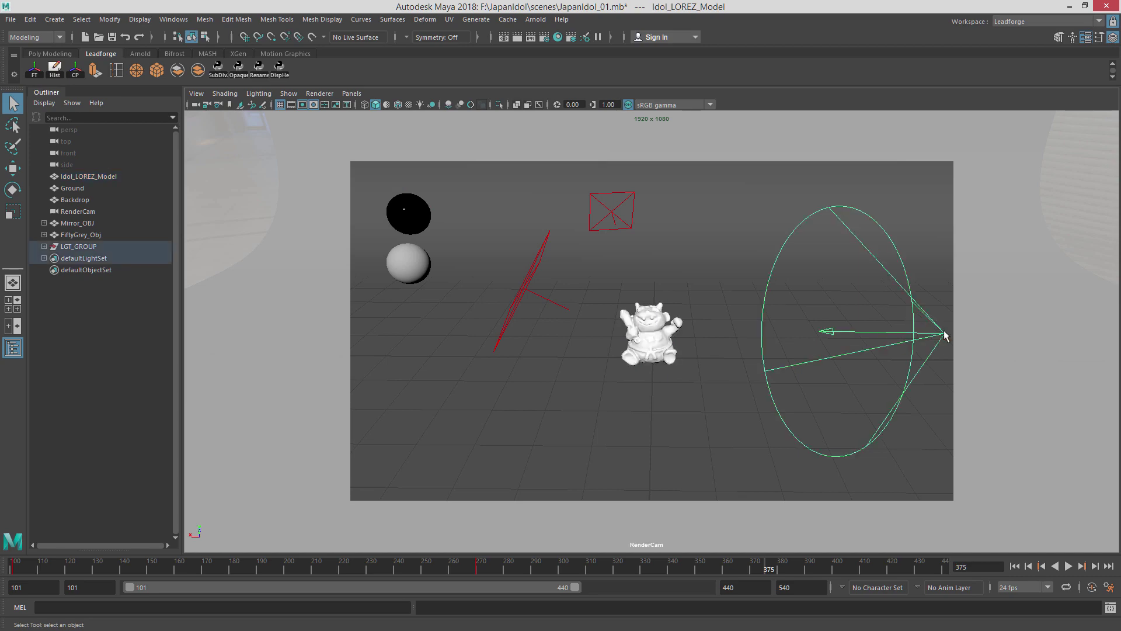
{"action": "left_click", "coordinate": [527, 289]}
{"action": "left_click", "coordinate": [631, 225]}
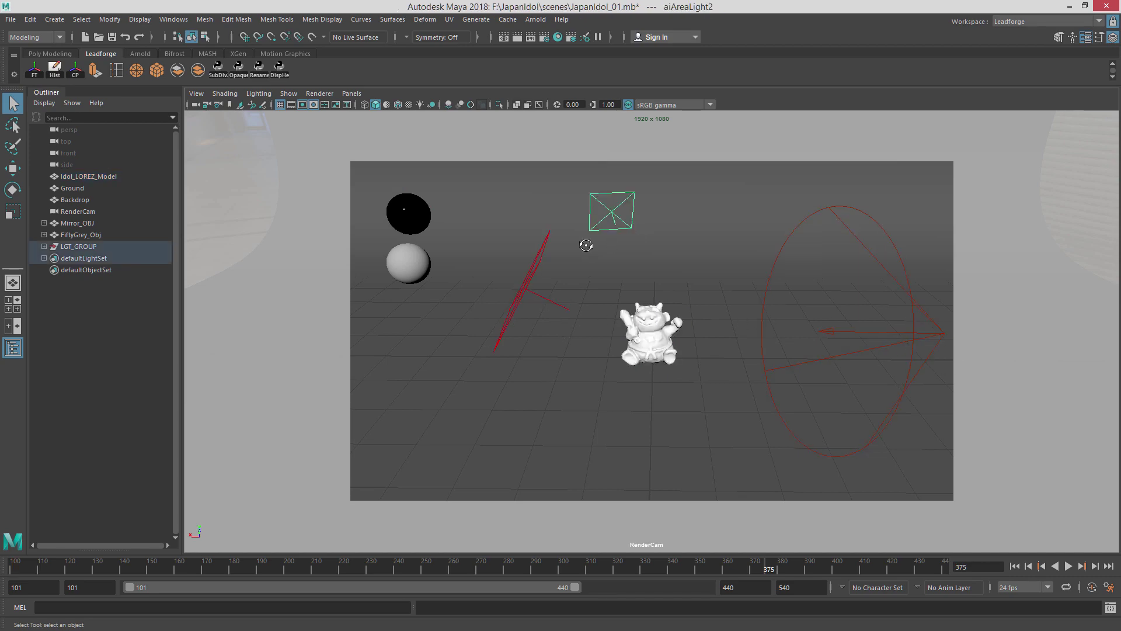
Step: Tumble and dolly RenderCam in until the idol fills the frame, then select Idol_LOREZ_Model
{"action": "left_click_drag", "start_coordinate": [583, 242], "coordinate": [630, 275], "text": "alt"}
{"action": "right_click_drag", "start_coordinate": [631, 275], "coordinate": [724, 279], "text": "alt"}
{"action": "left_click_drag", "start_coordinate": [724, 280], "coordinate": [759, 266], "text": "alt"}
{"action": "right_click_drag", "start_coordinate": [759, 266], "coordinate": [805, 257], "text": "alt"}
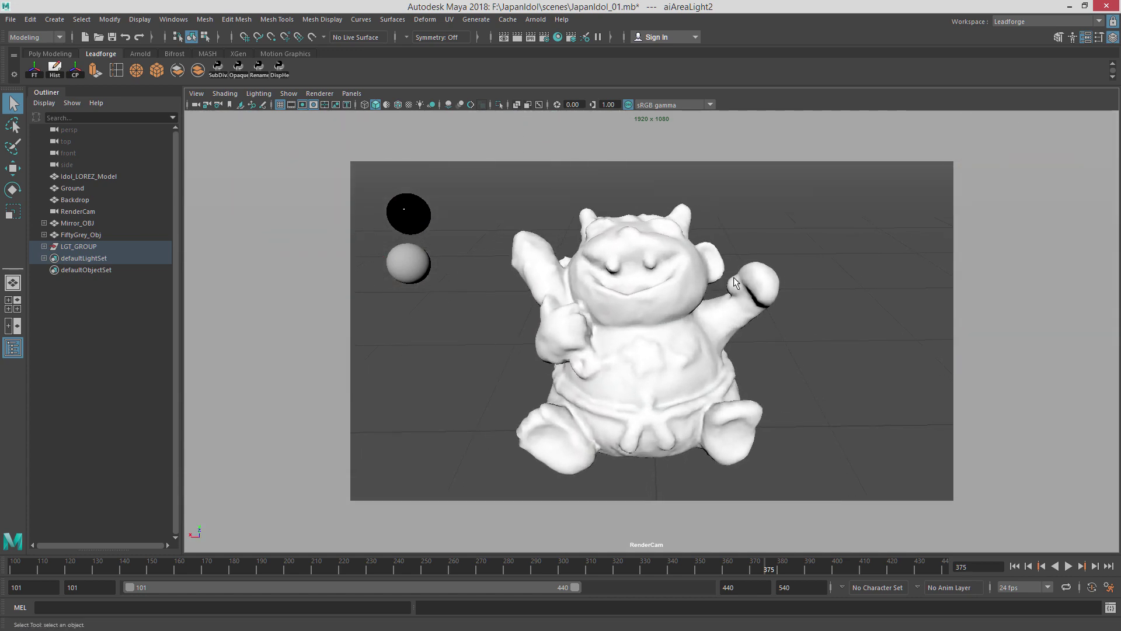
{"action": "left_click", "coordinate": [674, 241]}
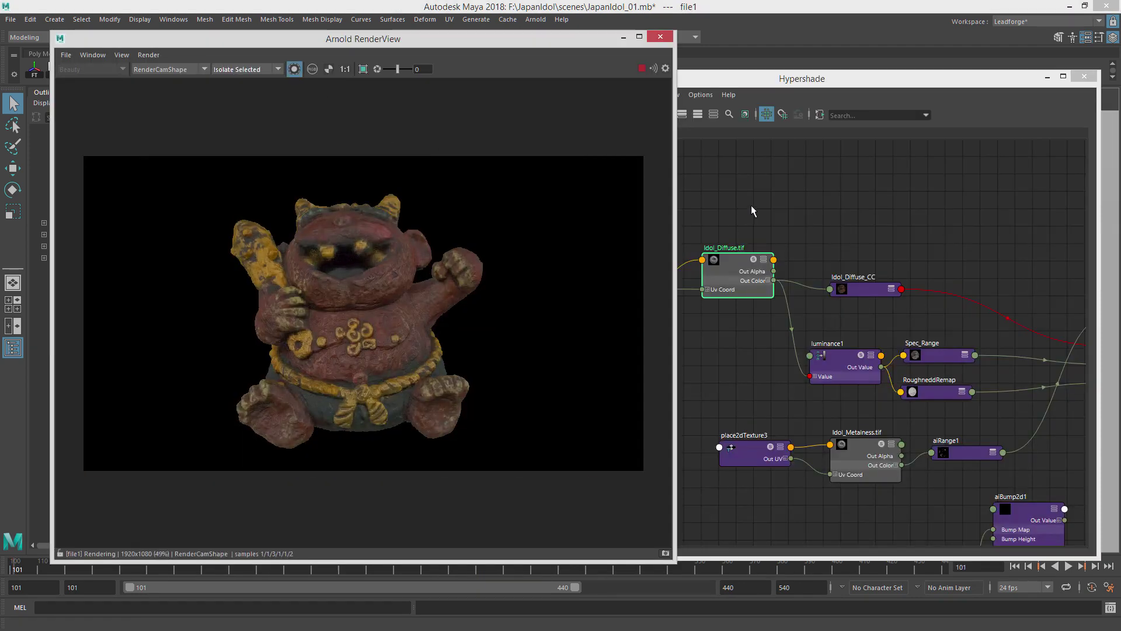
Step: Put RenderView left of Hypershade and preview the Idol_Diffuse_CC and Spec_Range outputs
{"action": "left_click", "coordinate": [805, 226]}
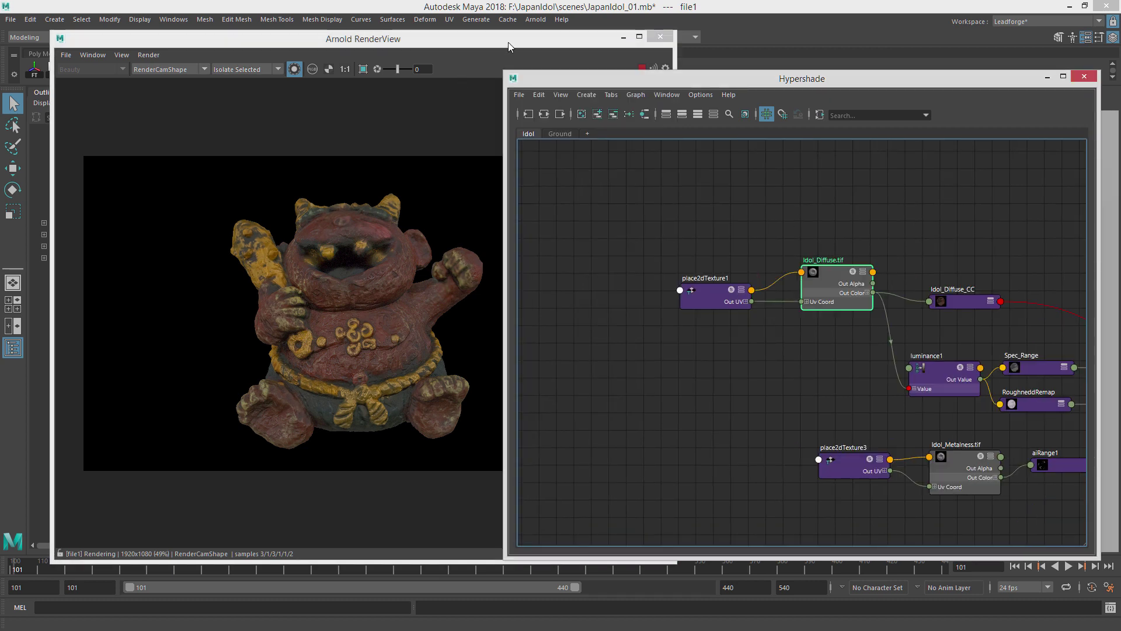
{"action": "left_click_drag", "start_coordinate": [508, 47], "coordinate": [418, 42]}
{"action": "left_click", "coordinate": [849, 243]}
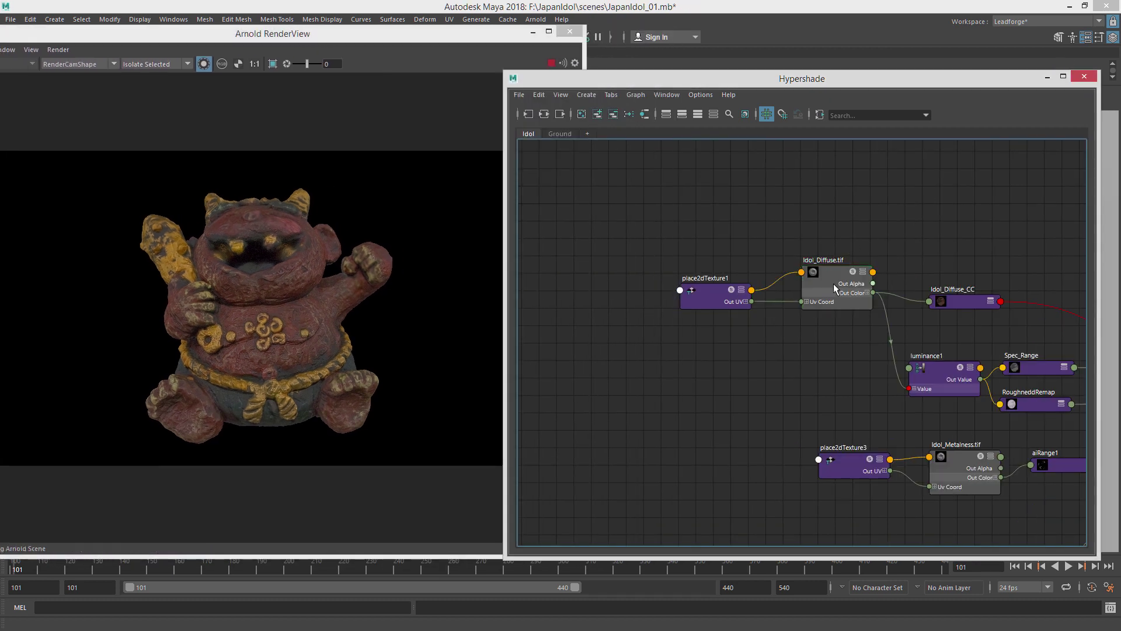
{"action": "left_click", "coordinate": [970, 300]}
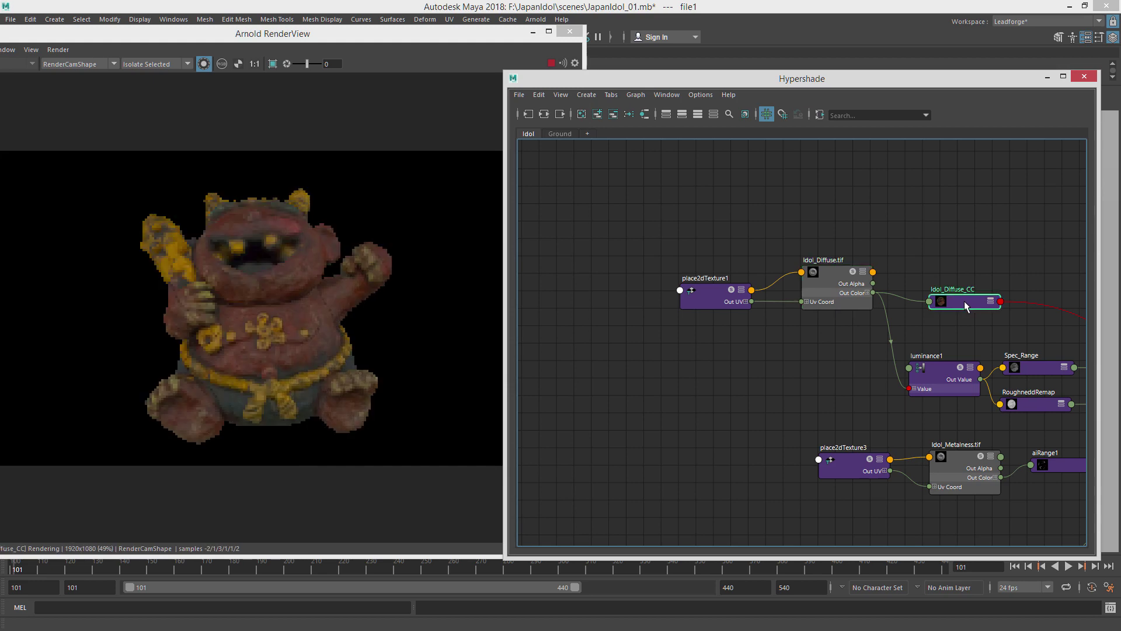
{"action": "middle_click_drag", "start_coordinate": [1000, 314], "coordinate": [741, 292], "text": "alt"}
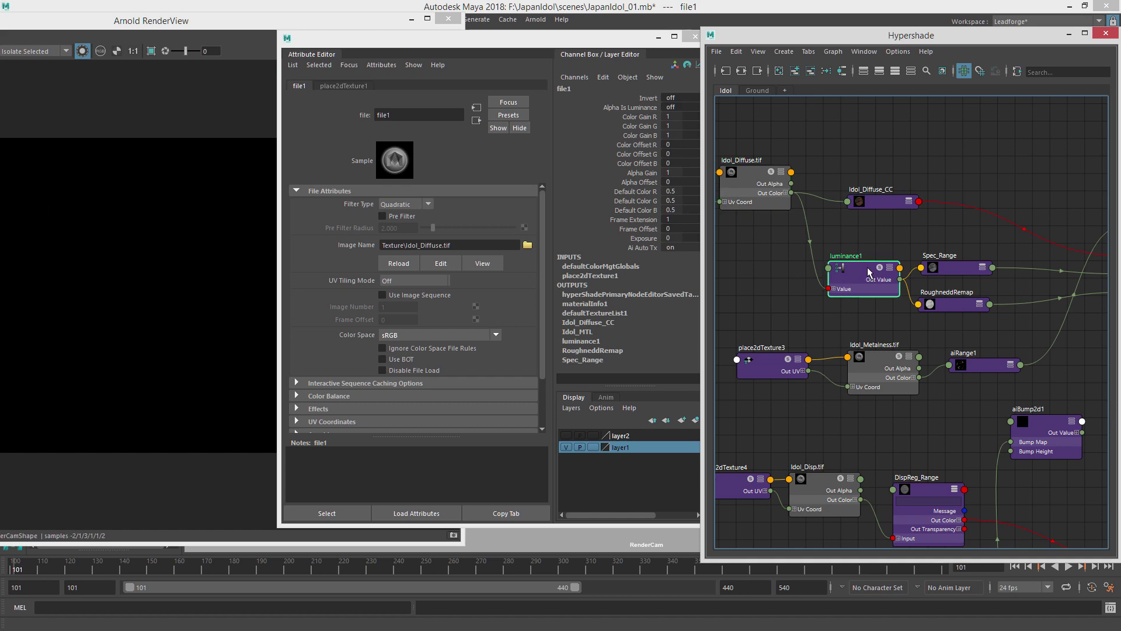
{"action": "left_click", "coordinate": [946, 268]}
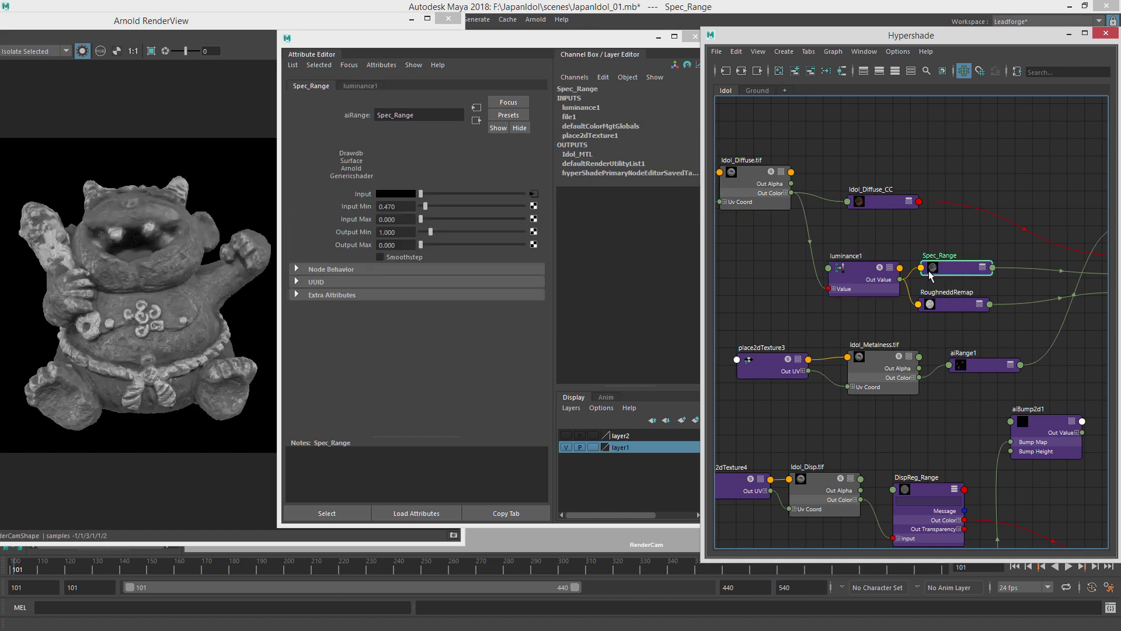
Step: Preview RoughneddRemap, the full Idol_MTL, and the Idol_Metalness.tif map in the render
{"action": "middle_click_drag", "start_coordinate": [1031, 273], "coordinate": [892, 265], "text": "alt"}
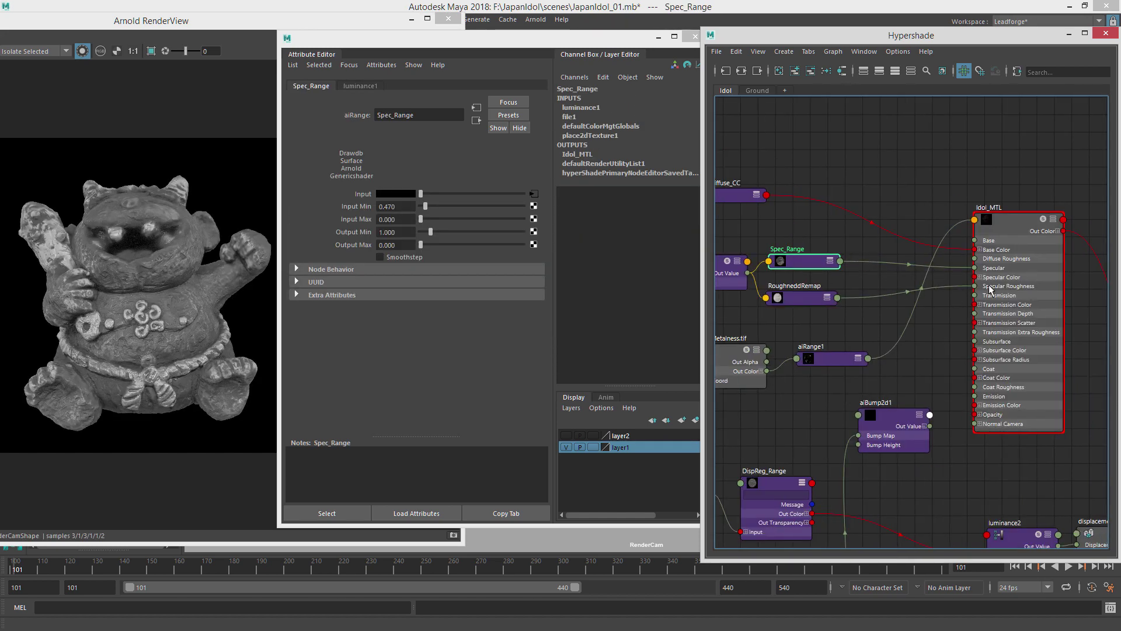
{"action": "middle_click_drag", "start_coordinate": [800, 299], "coordinate": [870, 301], "text": "alt"}
{"action": "left_click", "coordinate": [870, 302]}
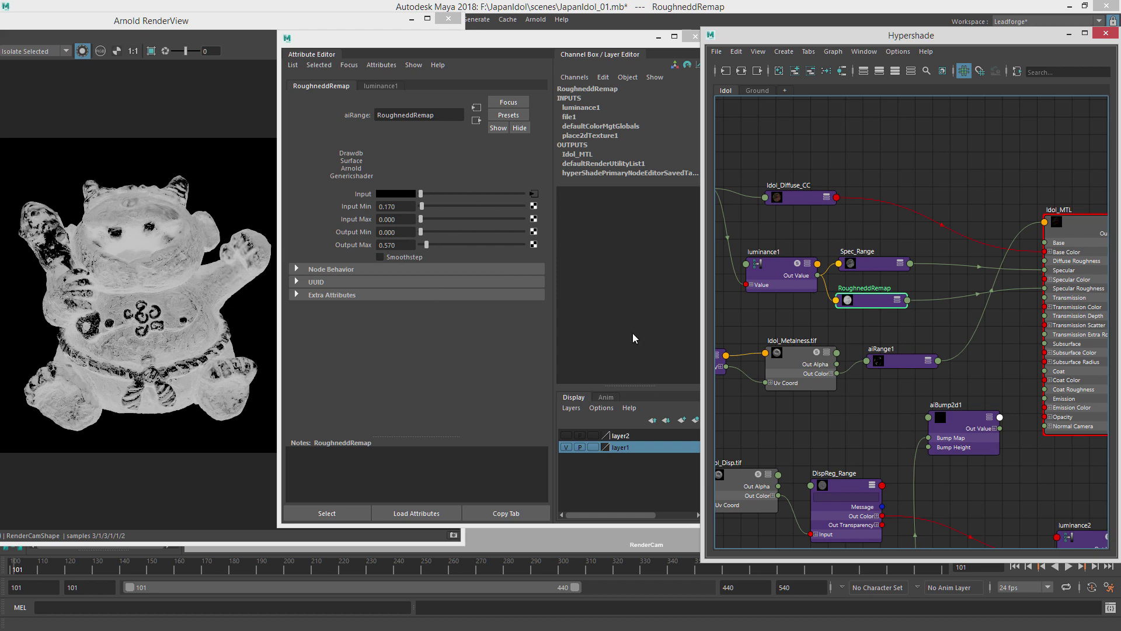
{"action": "left_click", "coordinate": [1060, 245]}
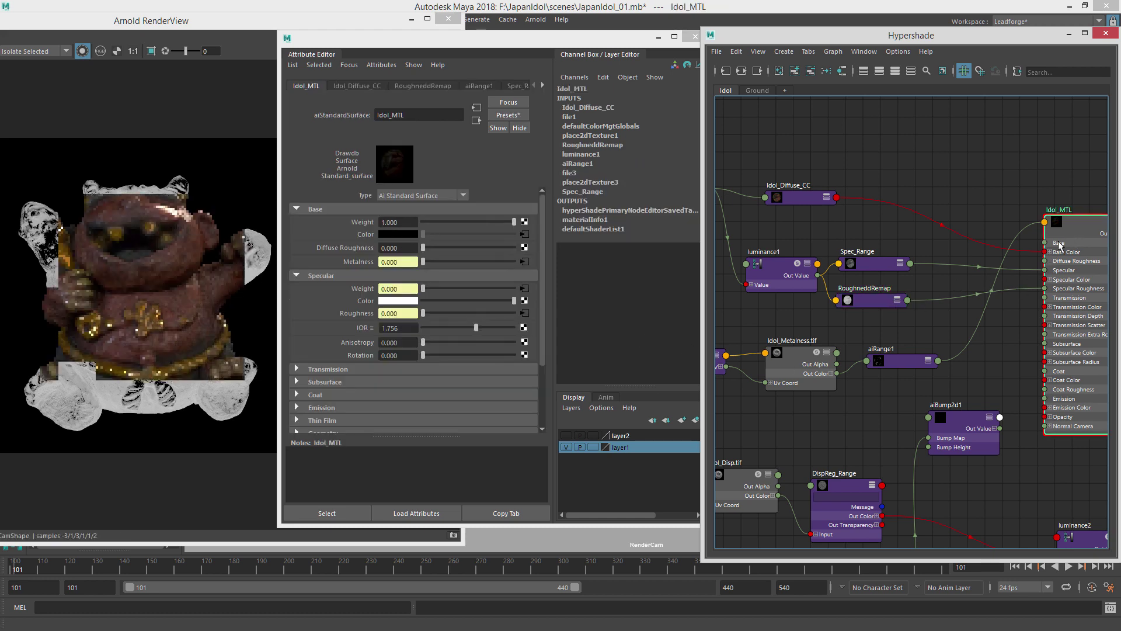
{"action": "middle_click_drag", "start_coordinate": [857, 365], "coordinate": [897, 342], "text": "alt"}
{"action": "left_click", "coordinate": [841, 350]}
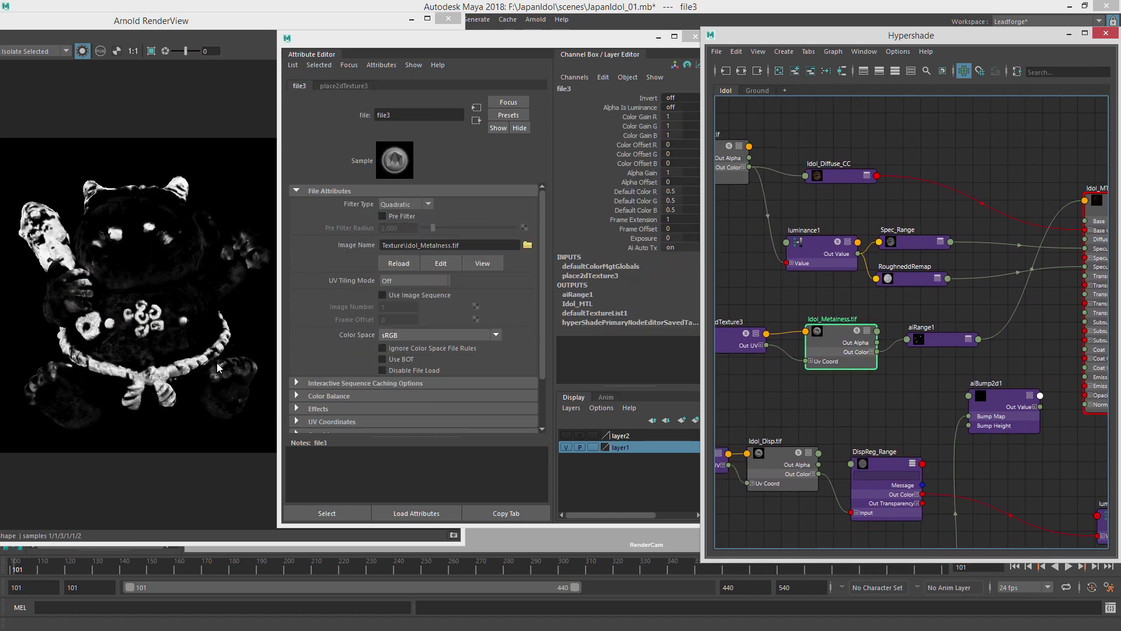
Step: Preview the aiRange1 metalness range node, then render the full Idol_MTL material again
{"action": "left_click", "coordinate": [941, 341]}
{"action": "middle_click_drag", "start_coordinate": [1011, 317], "coordinate": [923, 317], "text": "alt"}
{"action": "left_click", "coordinate": [1023, 209]}
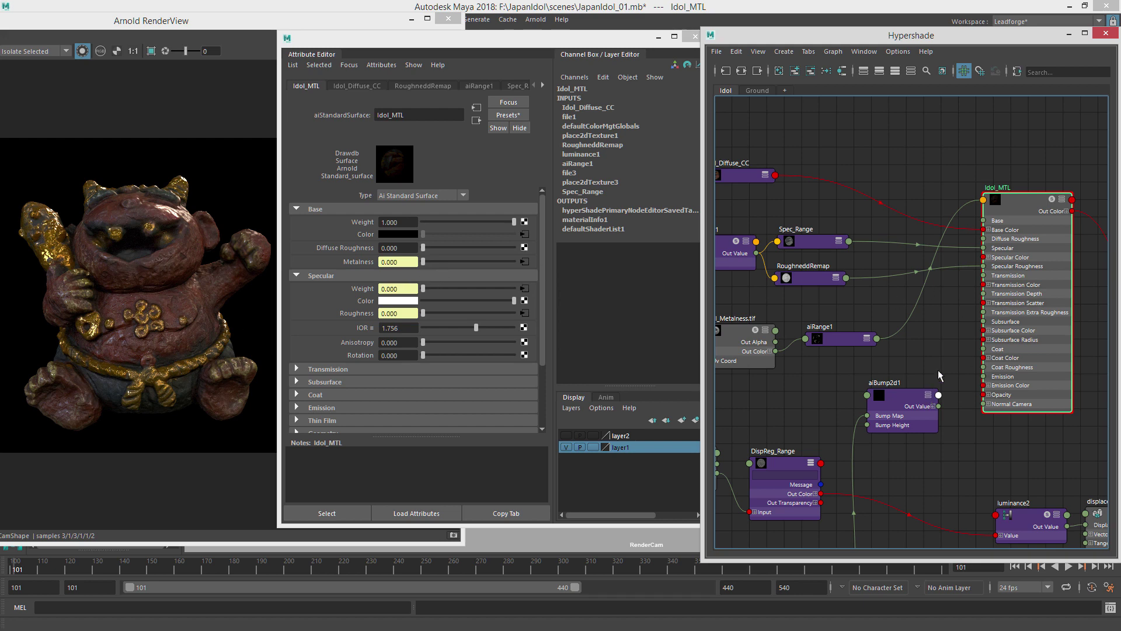
Step: Inspect the Idol_Disp.tif, DispReg_Range and luminance2 displacement nodes in Hypershade
{"action": "middle_click_drag", "start_coordinate": [940, 375], "coordinate": [941, 317], "text": "alt"}
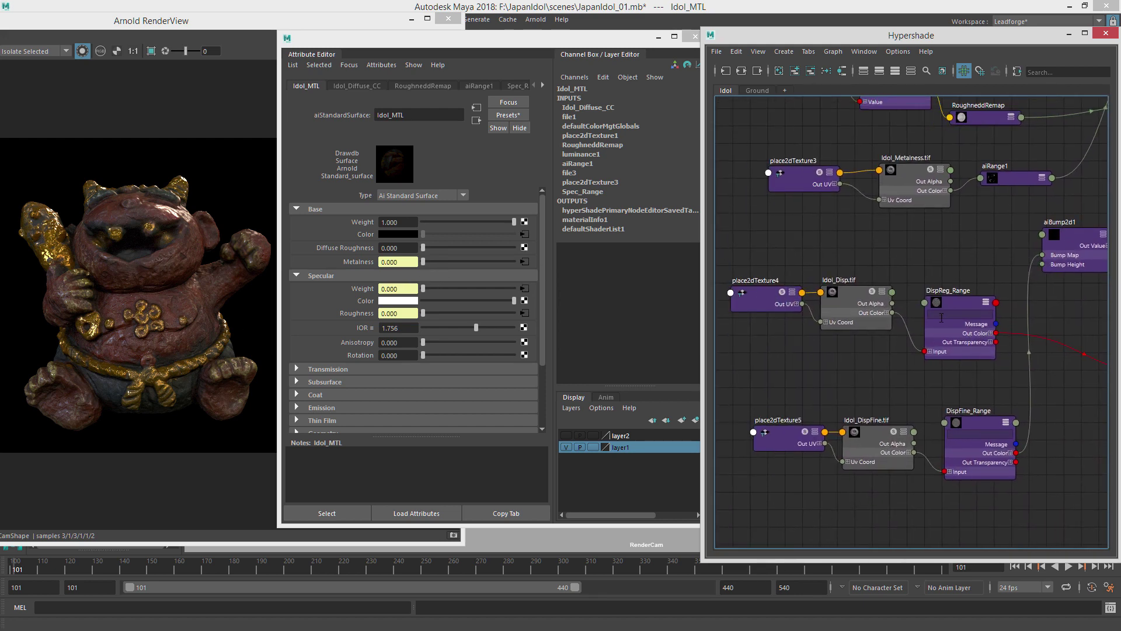
{"action": "left_click", "coordinate": [846, 297]}
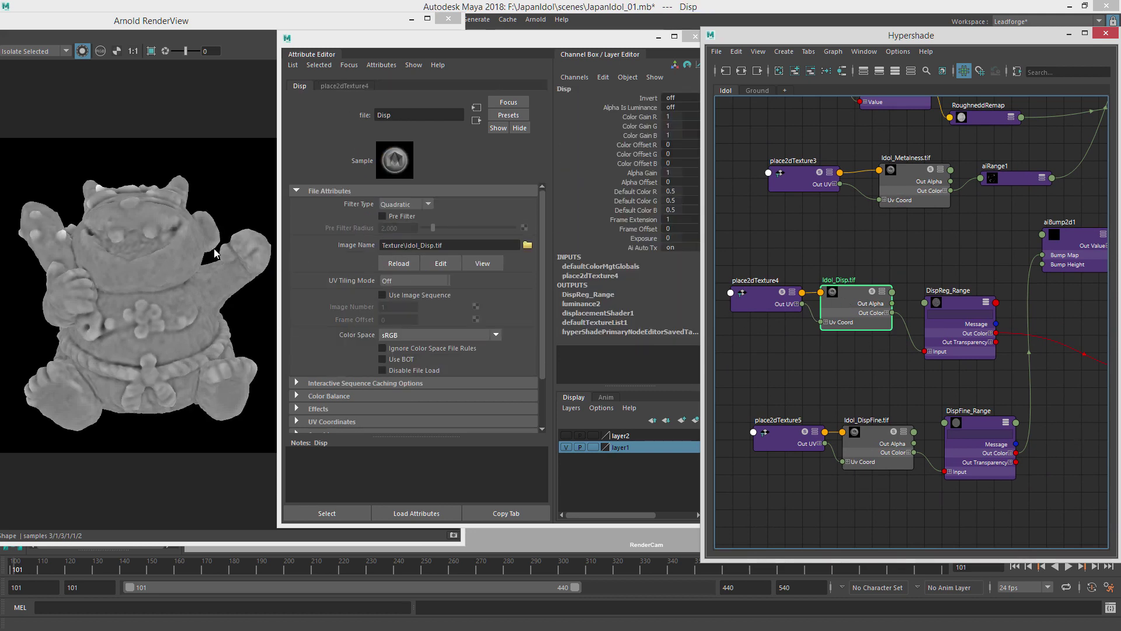
{"action": "left_click", "coordinate": [969, 302]}
{"action": "middle_click_drag", "start_coordinate": [969, 394], "coordinate": [857, 389], "text": "alt"}
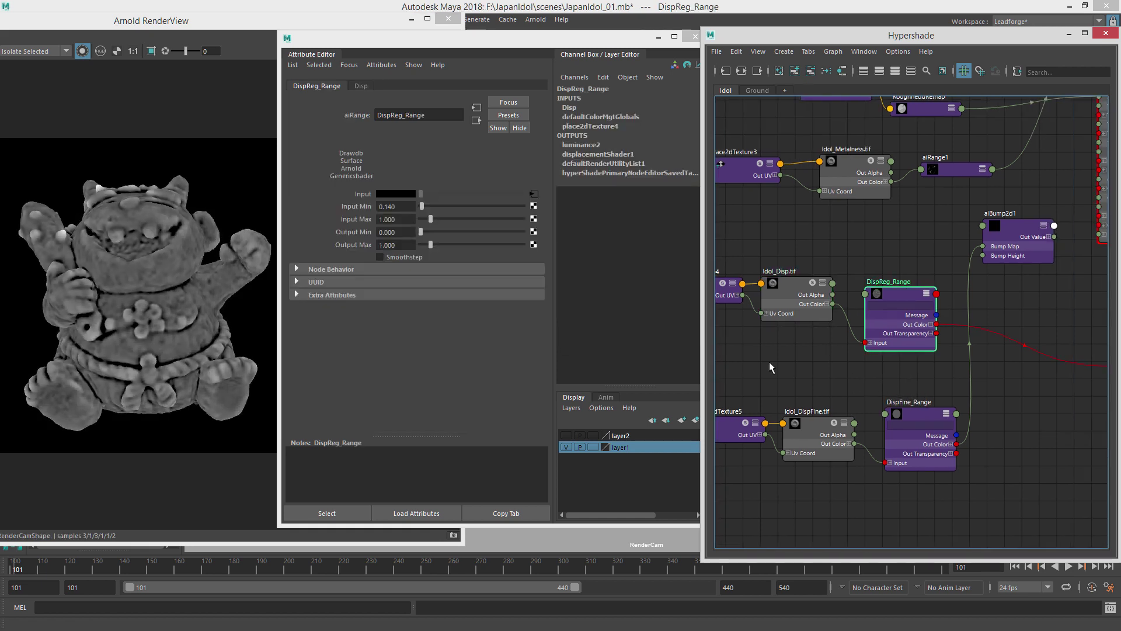
{"action": "middle_click_drag", "start_coordinate": [886, 447], "coordinate": [798, 363], "text": "alt"}
{"action": "left_click", "coordinate": [850, 427]}
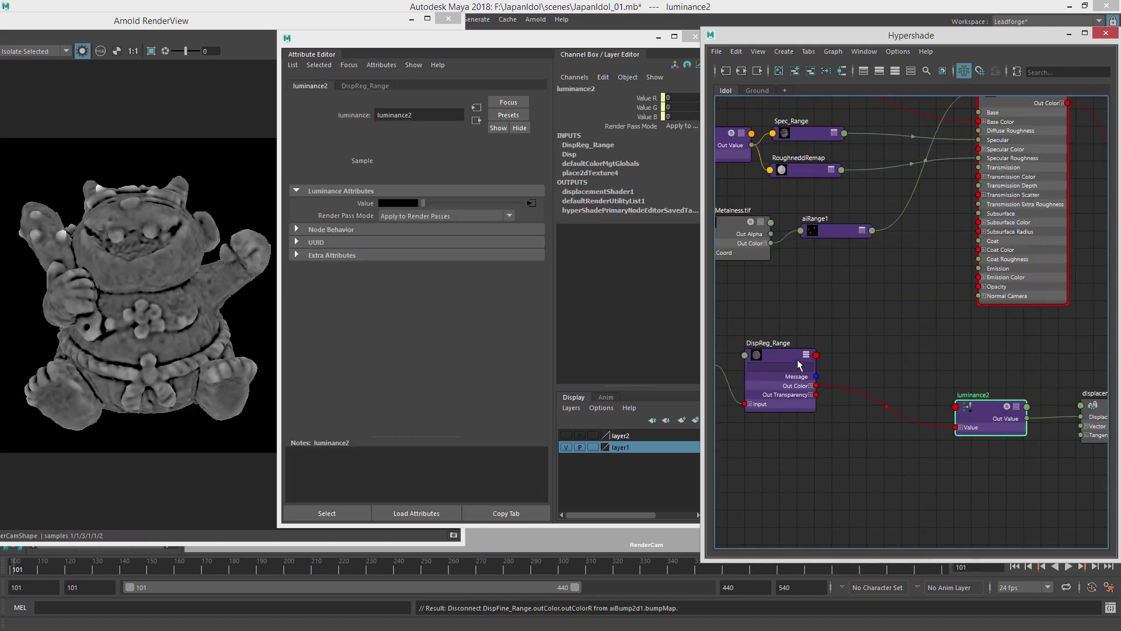
{"action": "left_click", "coordinate": [799, 359]}
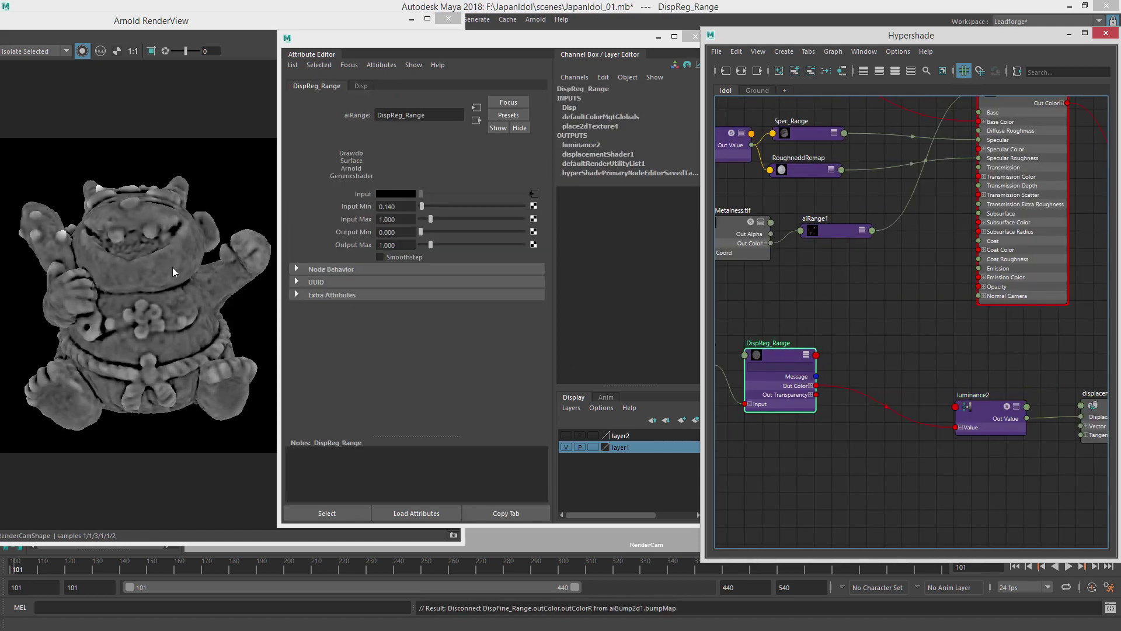
Step: Delete the unused place2dTexture5 node
{"action": "middle_click_drag", "start_coordinate": [844, 331], "coordinate": [944, 401], "text": "alt"}
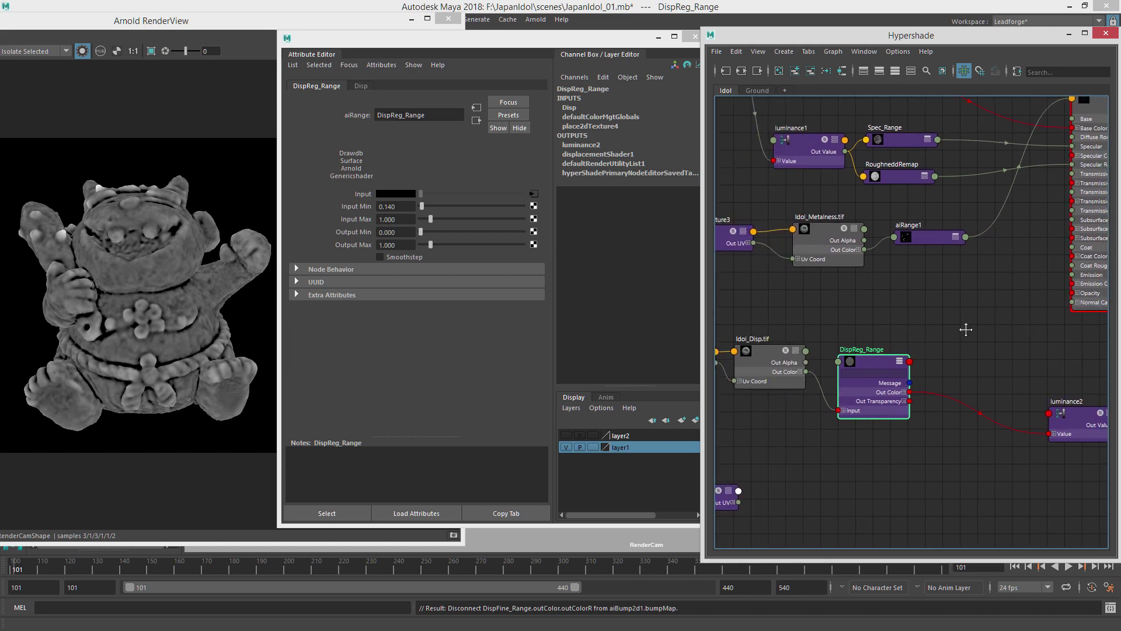
{"action": "middle_click_drag", "start_coordinate": [963, 326], "coordinate": [1057, 303], "text": "alt"}
{"action": "left_click", "coordinate": [806, 464]}
{"action": "key", "text": "Delete"}
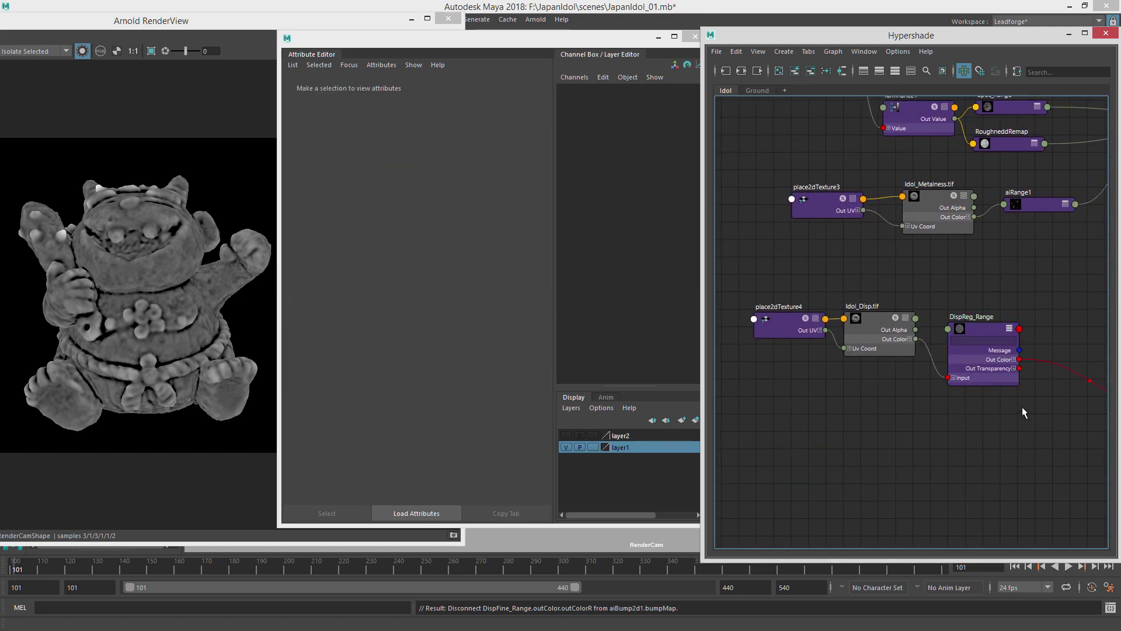
Step: Check DispReg_Range and displacementShader1, then render the full Idol_MTL material
{"action": "middle_click_drag", "start_coordinate": [1022, 406], "coordinate": [798, 404], "text": "alt"}
{"action": "left_click", "coordinate": [748, 340]}
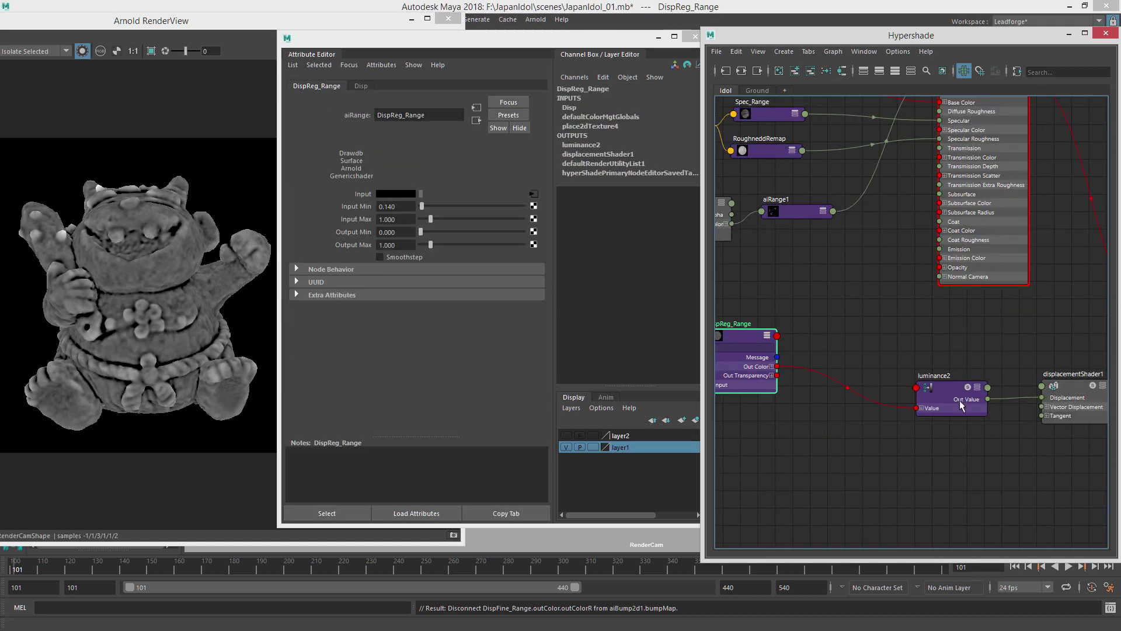
{"action": "middle_click_drag", "start_coordinate": [930, 388], "coordinate": [708, 380], "text": "alt"}
{"action": "left_click", "coordinate": [847, 390]}
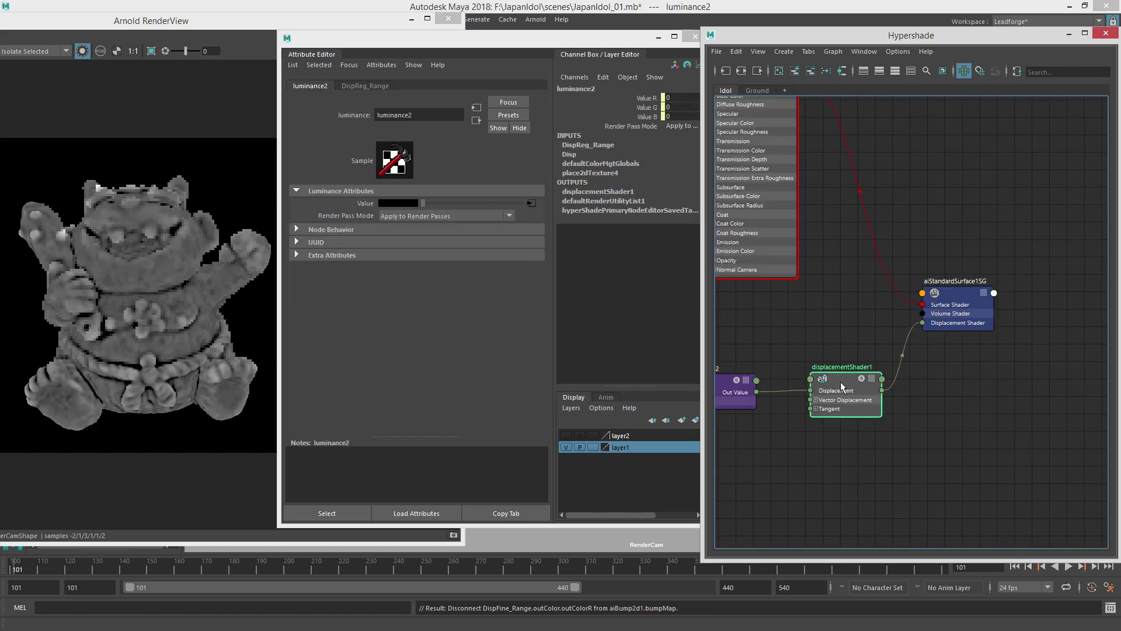
{"action": "middle_click_drag", "start_coordinate": [711, 276], "coordinate": [873, 425], "text": "alt"}
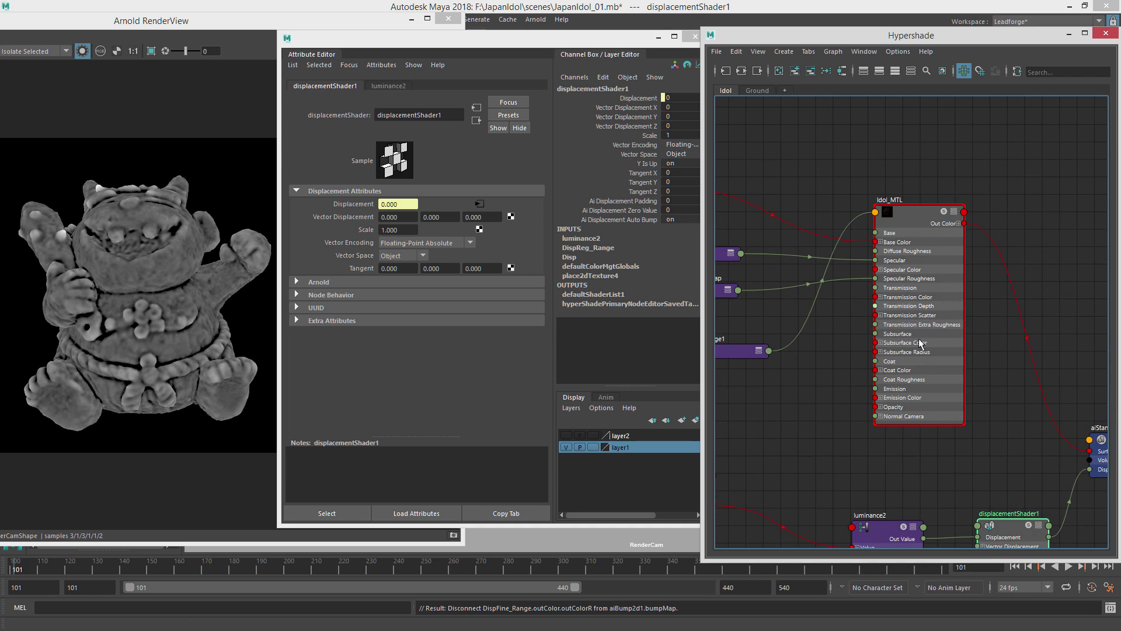
{"action": "mouse_move", "coordinate": [920, 345]}
{"action": "middle_mouse_down", "text": "alt"}
{"action": "mouse_move", "coordinate": [1002, 310]}
{"action": "mouse_move", "coordinate": [982, 259]}
{"action": "mouse_move", "coordinate": [841, 310]}
{"action": "mouse_move", "coordinate": [837, 326]}
{"action": "mouse_move", "coordinate": [759, 280]}
{"action": "middle_mouse_up", "text": "alt"}
{"action": "scroll", "coordinate": [927, 380], "scroll_direction": "down", "scroll_amount": 2}
{"action": "scroll", "coordinate": [926, 379], "scroll_direction": "down", "scroll_amount": 1}
{"action": "scroll", "coordinate": [927, 379], "scroll_direction": "up", "scroll_amount": 1}
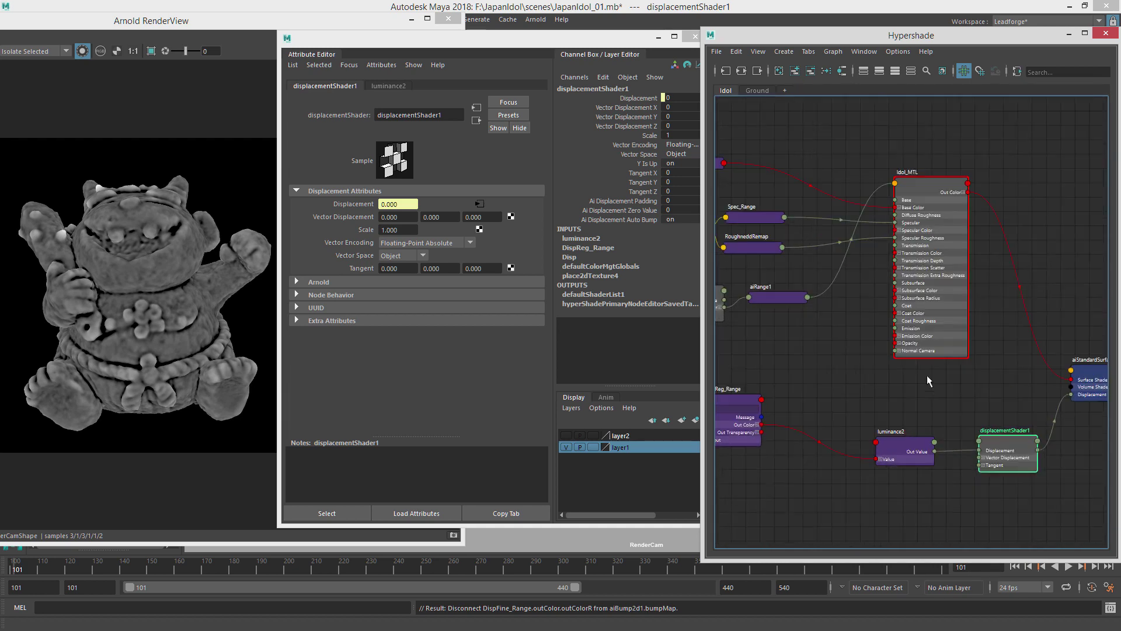
{"action": "left_click", "coordinate": [916, 181]}
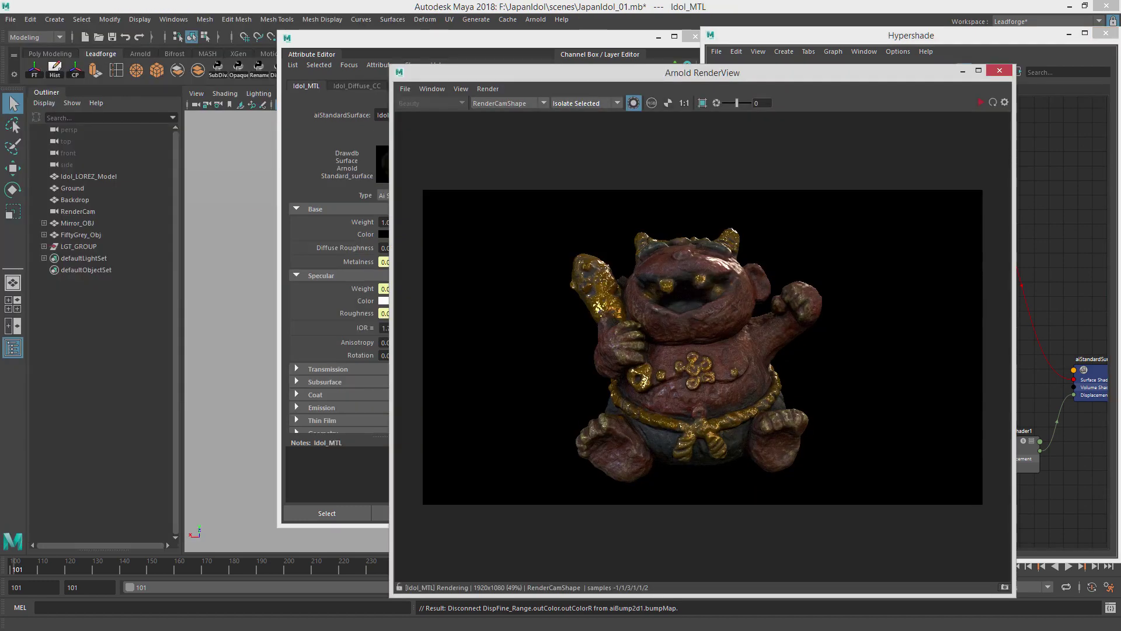